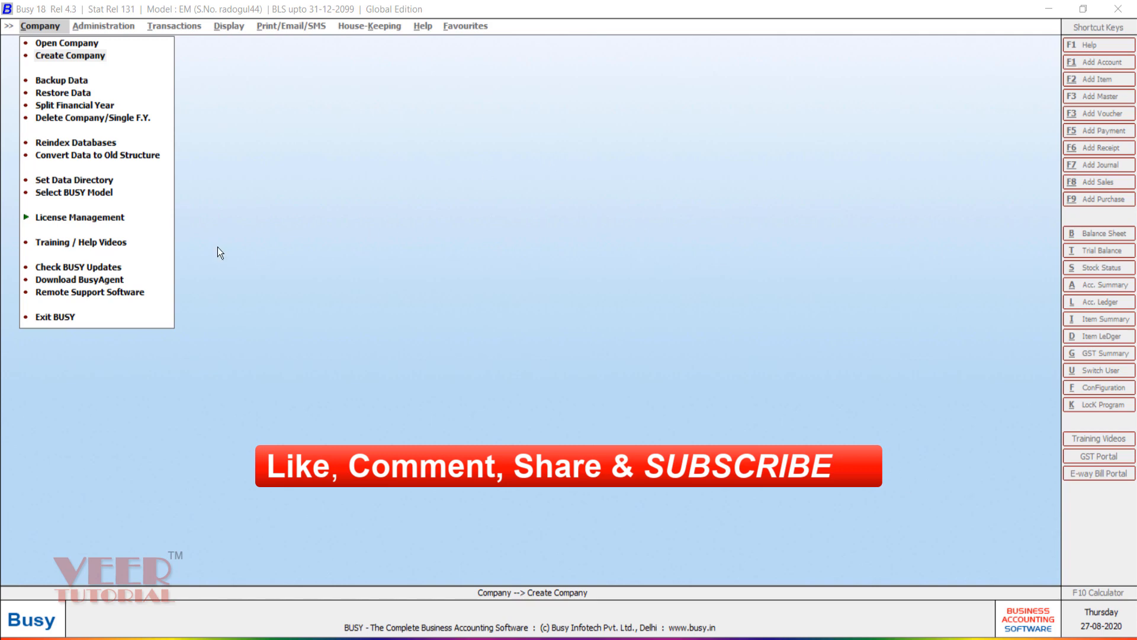
Step: Create company Abc Ecom Seller with state code 07 and its GSTIN, and save it
{"action": "left_click", "coordinate": [95, 59]}
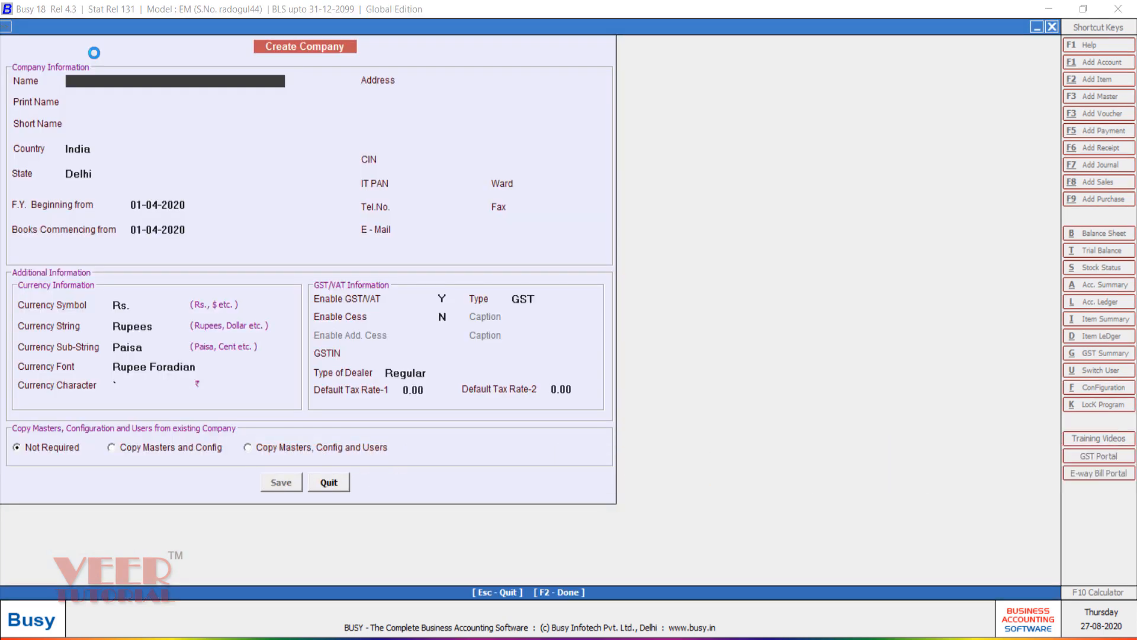
{"action": "type", "text": "abc ecom seller"}
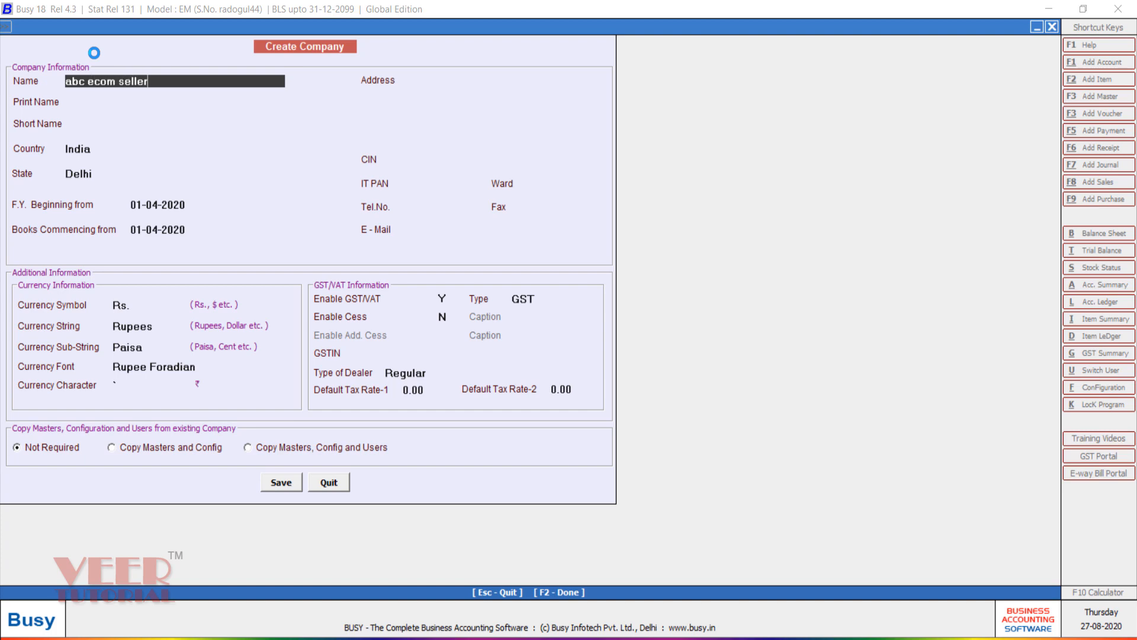
{"action": "key", "text": "Return"}
{"action": "key", "text": "Return"}
{"action": "key", "text": "Return"}
{"action": "key", "text": "Return"}
{"action": "key", "text": "Return"}
{"action": "key", "text": "Return"}
{"action": "key", "text": "Return"}
{"action": "key", "text": "Return"}
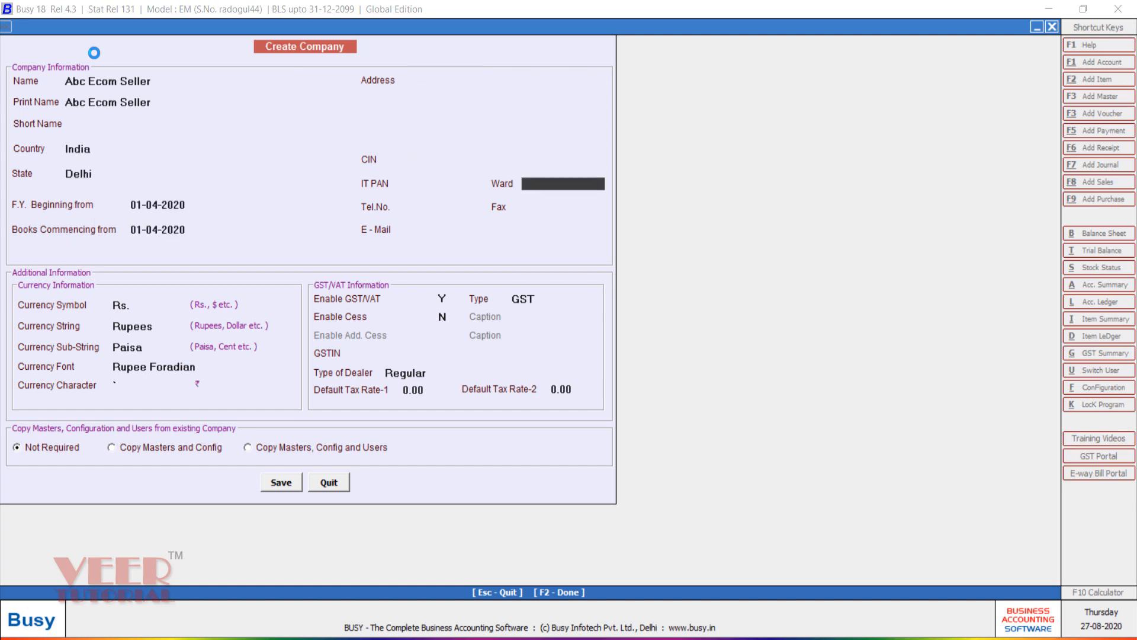
{"action": "key", "text": "Return"}
{"action": "key", "text": "Return"}
{"action": "key", "text": "Return"}
{"action": "key", "text": "Return"}
{"action": "key", "text": "Return"}
{"action": "key", "text": "Return"}
{"action": "key", "text": "Return"}
{"action": "type", "text": "07"}
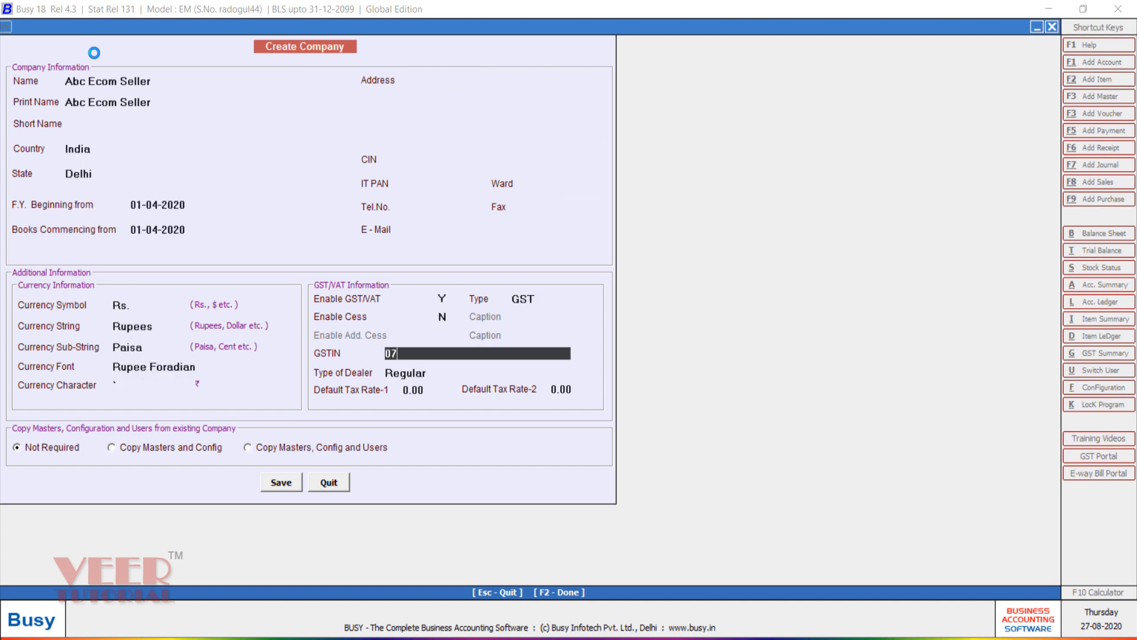
{"action": "key", "text": "Caps_Lock"}
{"action": "type", "text": "ABCDE1234AZEE"}
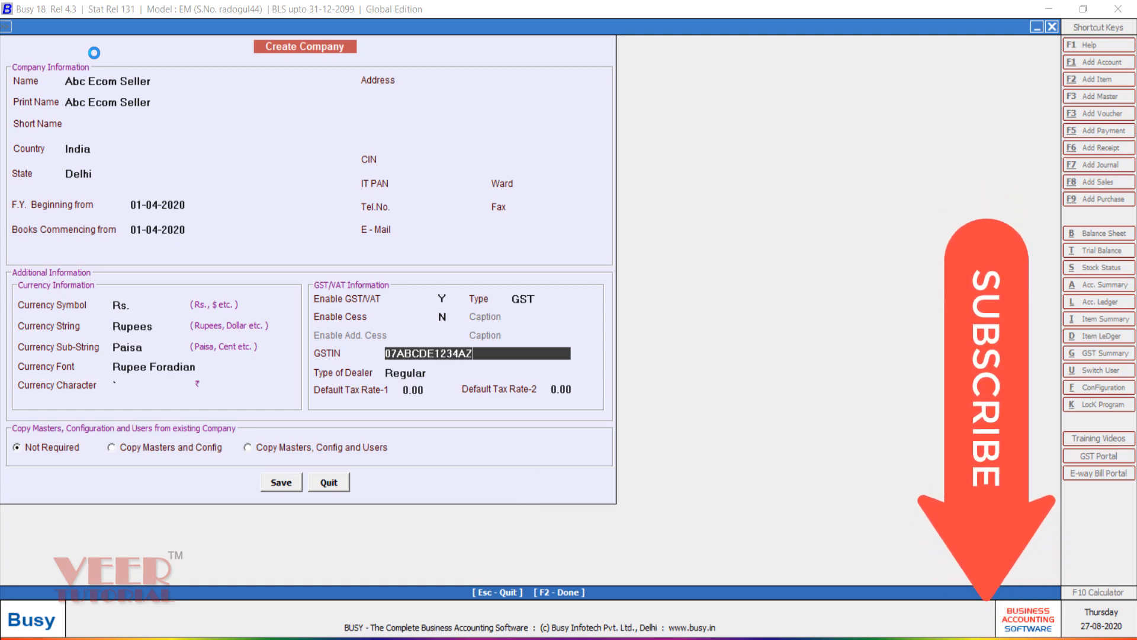
{"action": "key", "text": "Return"}
{"action": "key", "text": "Return"}
{"action": "key", "text": "Return"}
{"action": "key", "text": "Return"}
{"action": "key", "text": "Return"}
{"action": "key", "text": "Return"}
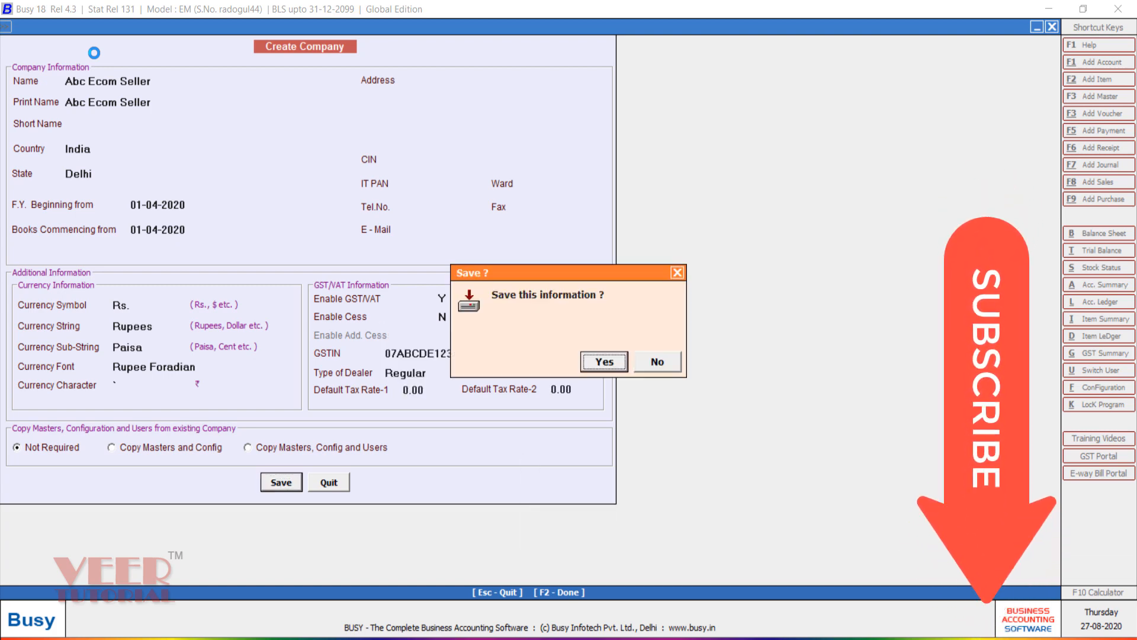
{"action": "key", "text": "Return"}
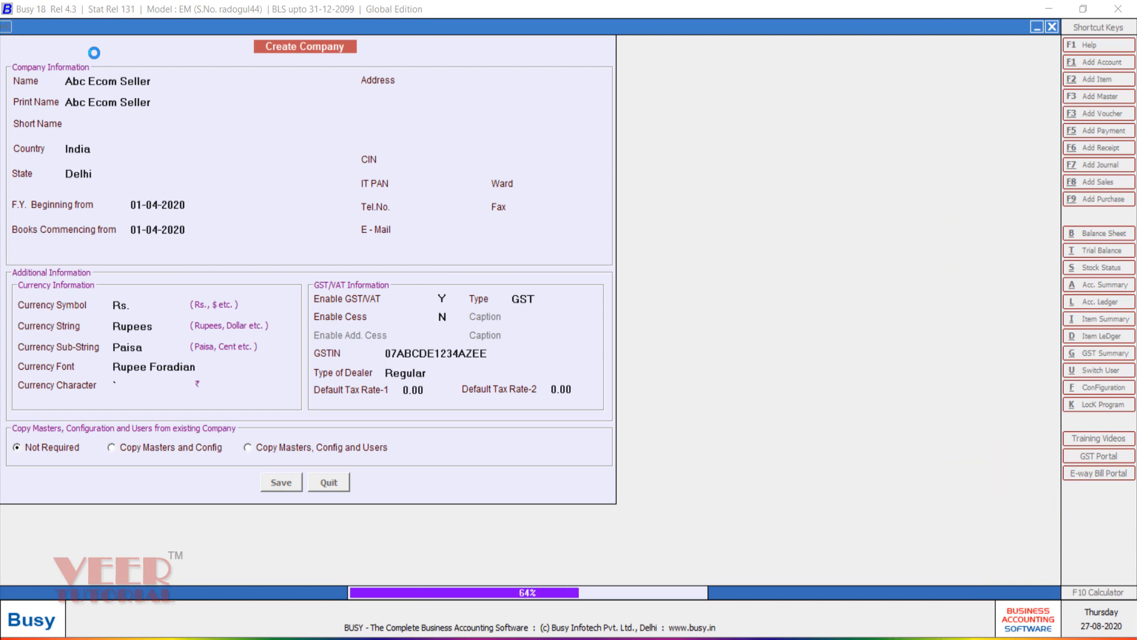
{"action": "key", "text": "Return"}
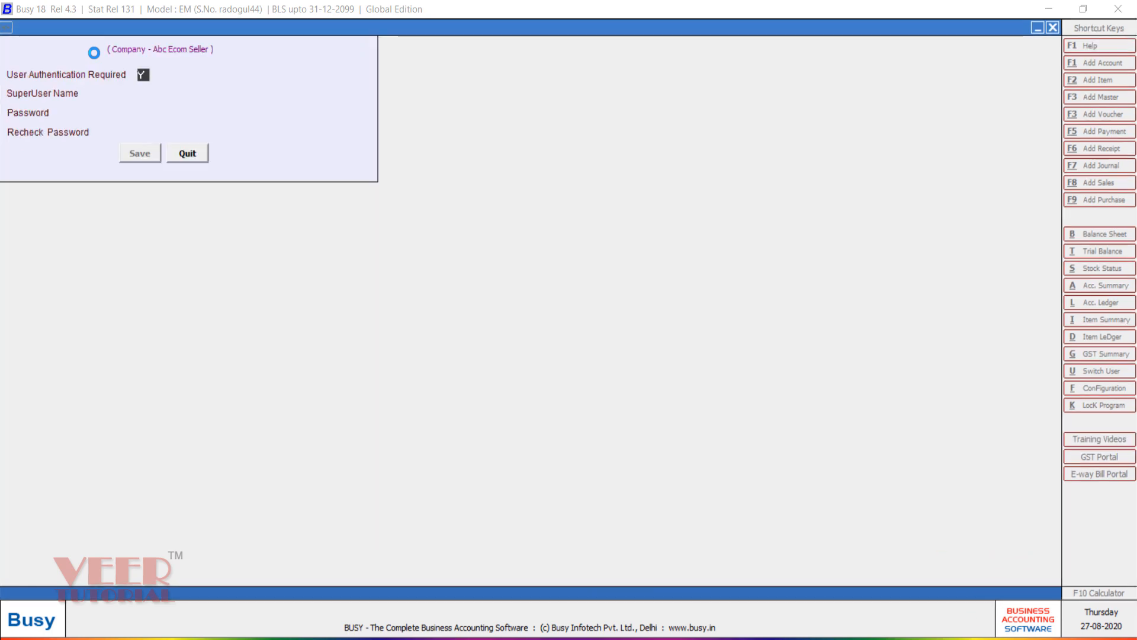
Step: Accept the authentication settings, set General option Show End of List to Y, and save
{"action": "key", "text": "Return"}
{"action": "key", "text": "Return"}
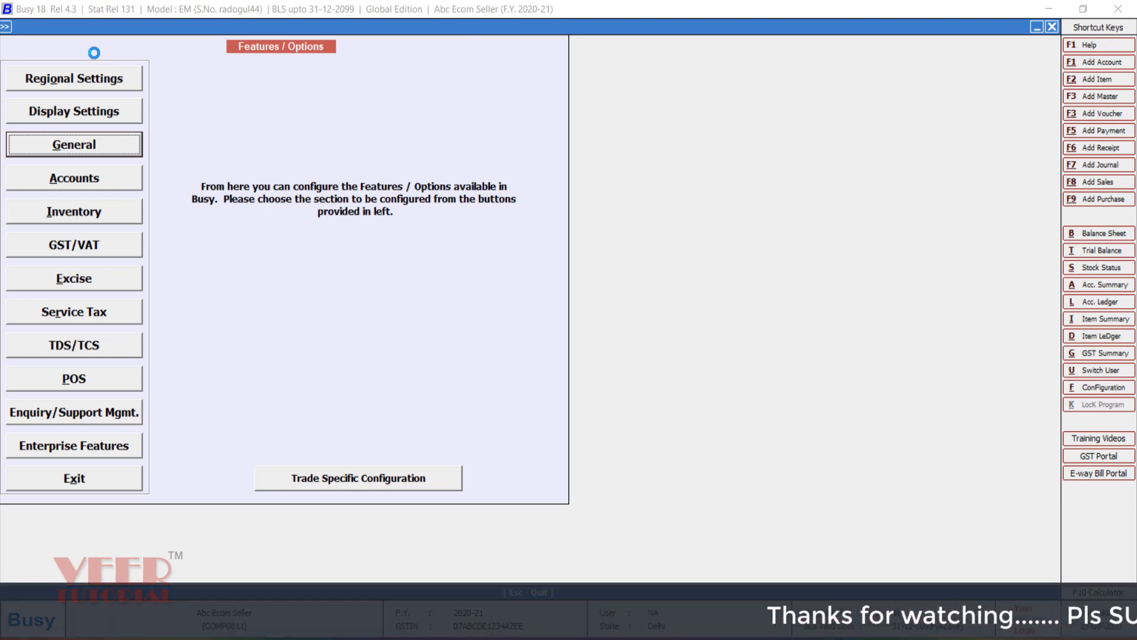
{"action": "key", "text": "Up"}
{"action": "key", "text": "Down"}
{"action": "key", "text": "Return"}
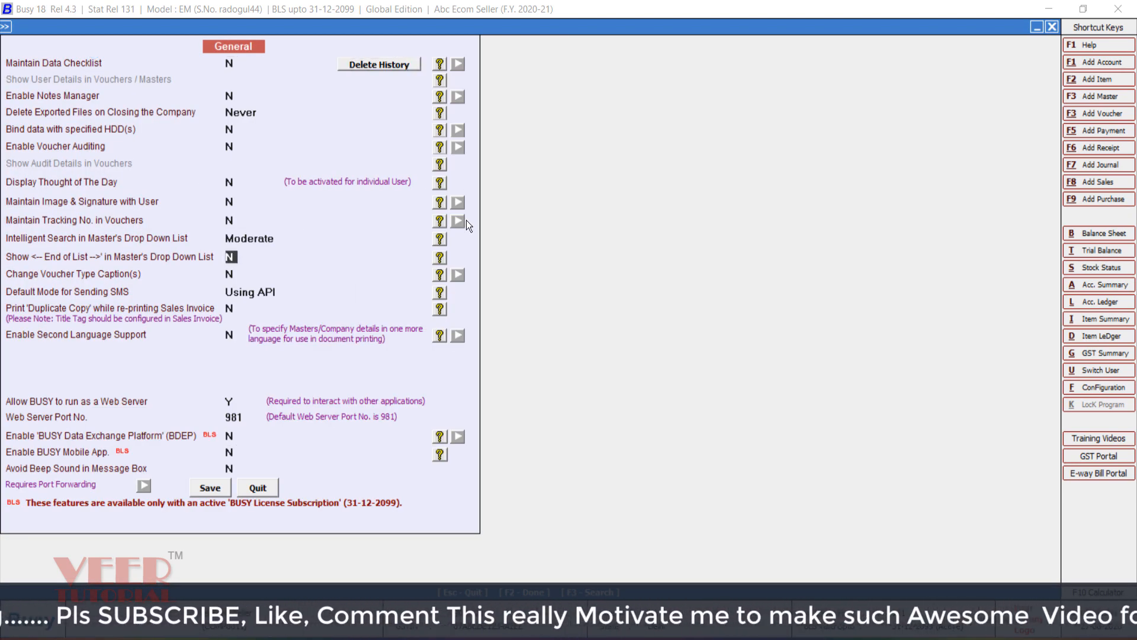
{"action": "key", "text": "y"}
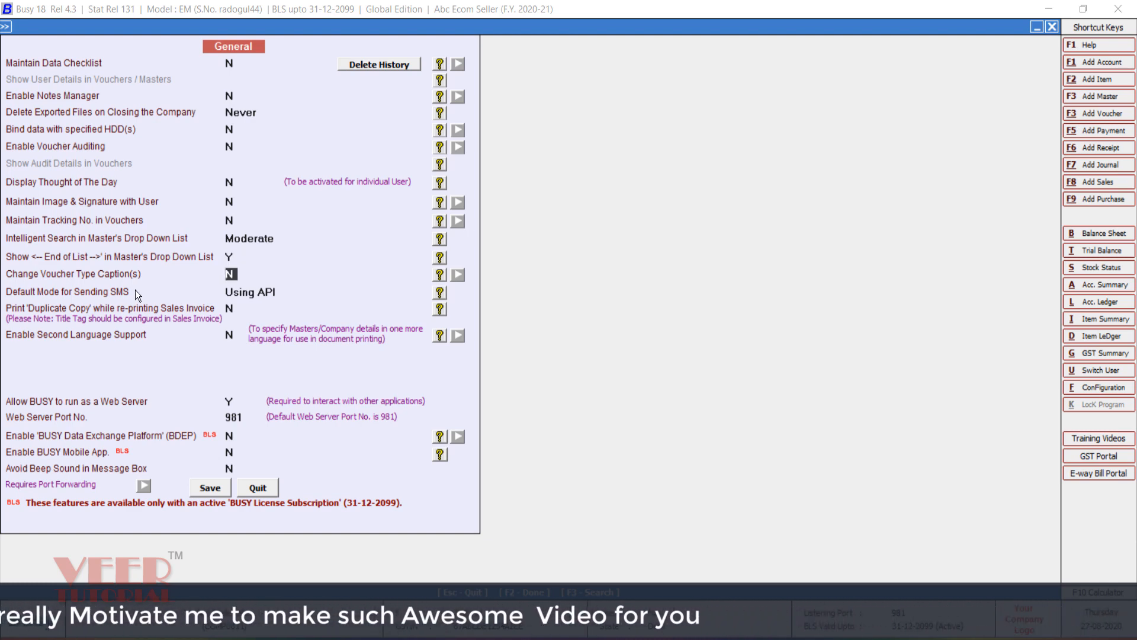
{"action": "left_click", "coordinate": [205, 487]}
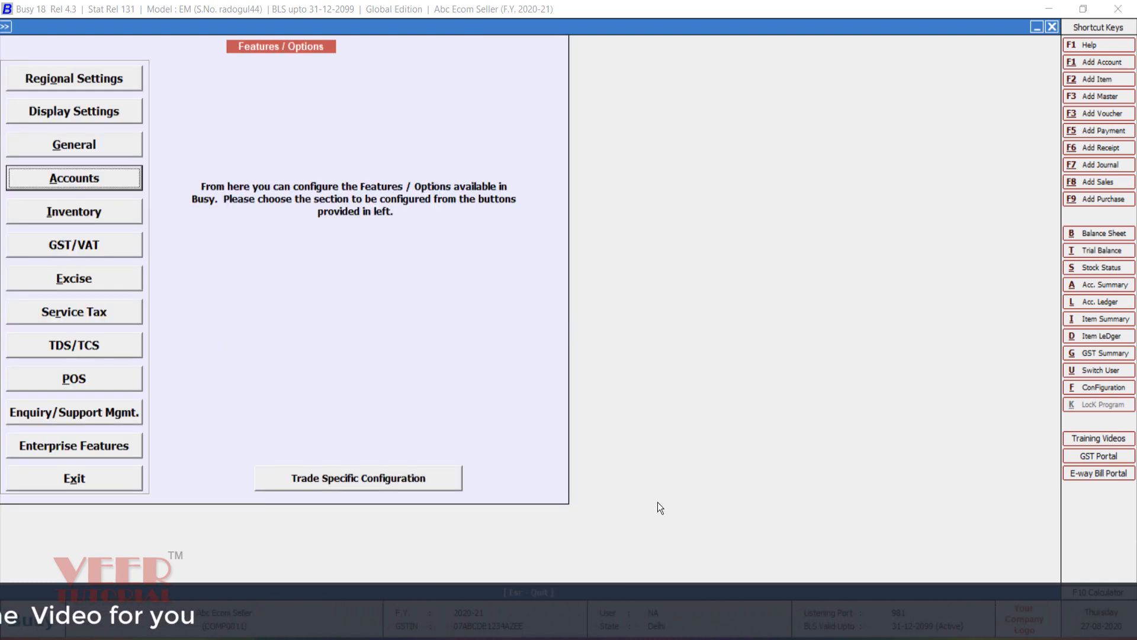
{"action": "key", "text": "Escape"}
{"action": "key", "text": "Right"}
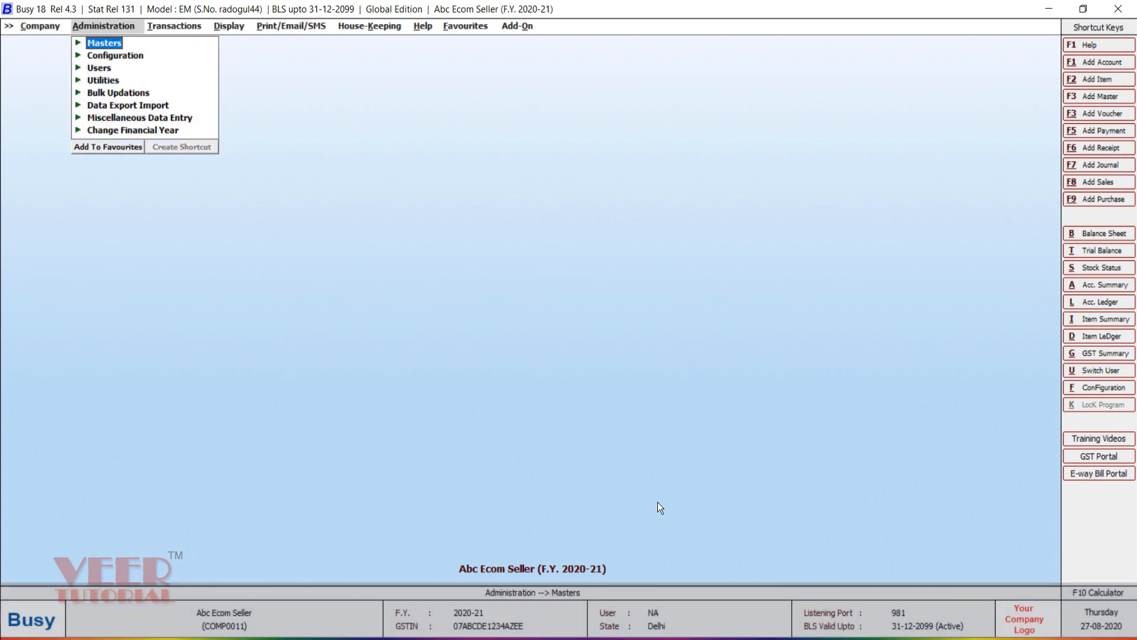
Step: Create the Sales Flipkart account under the Sale group
{"action": "key", "text": "Left"}
{"action": "key", "text": "Right"}
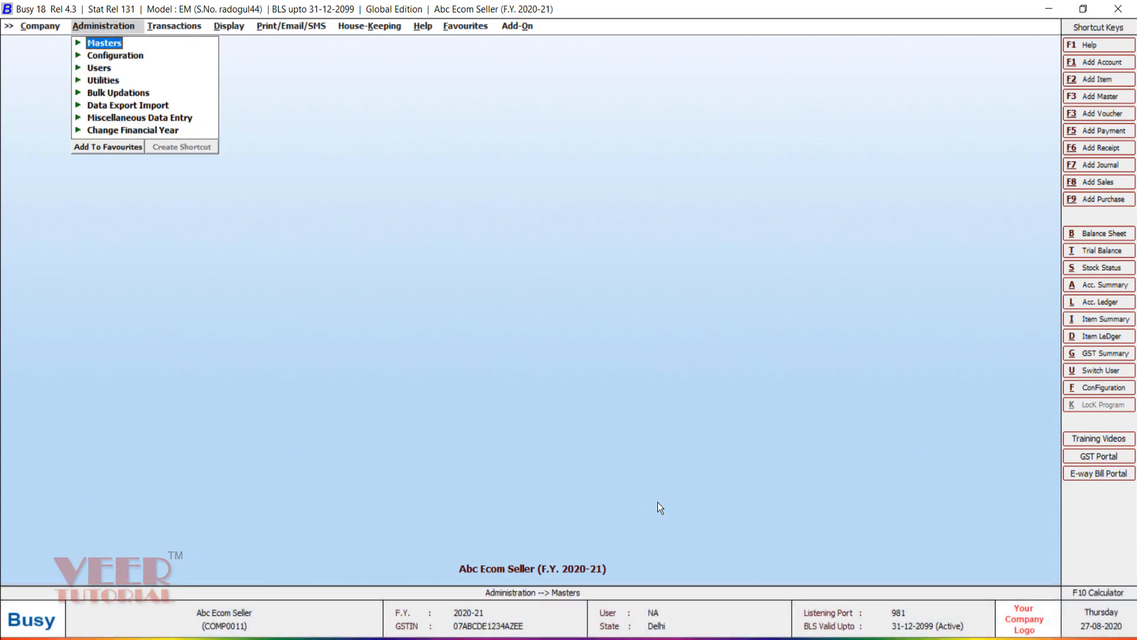
{"action": "key", "text": "Return"}
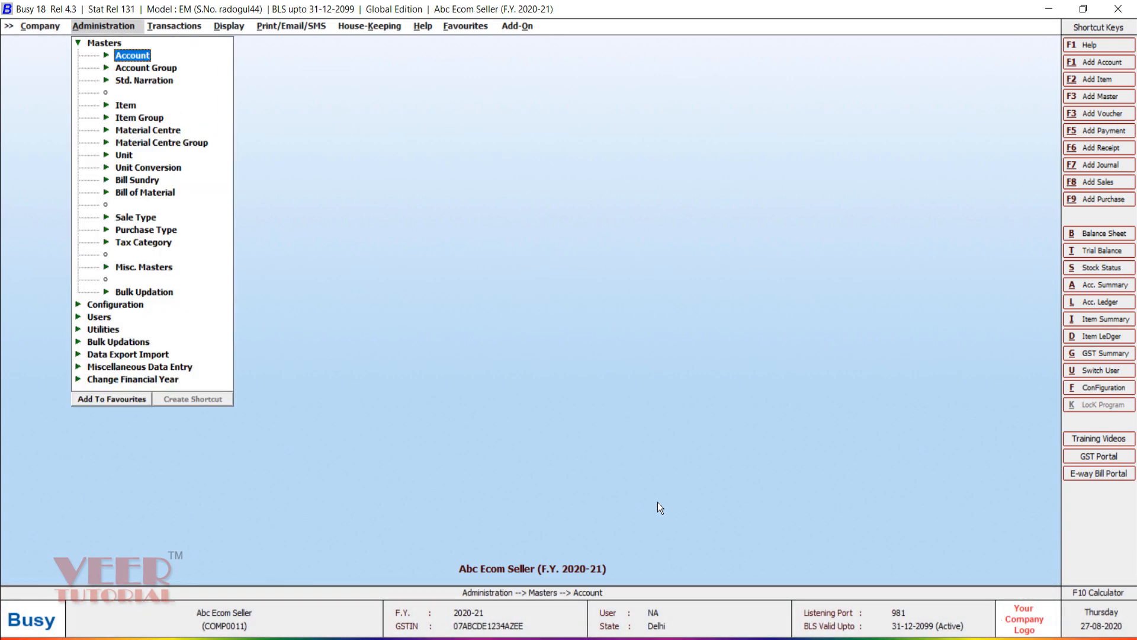
{"action": "key", "text": "Return"}
{"action": "key", "text": "Return"}
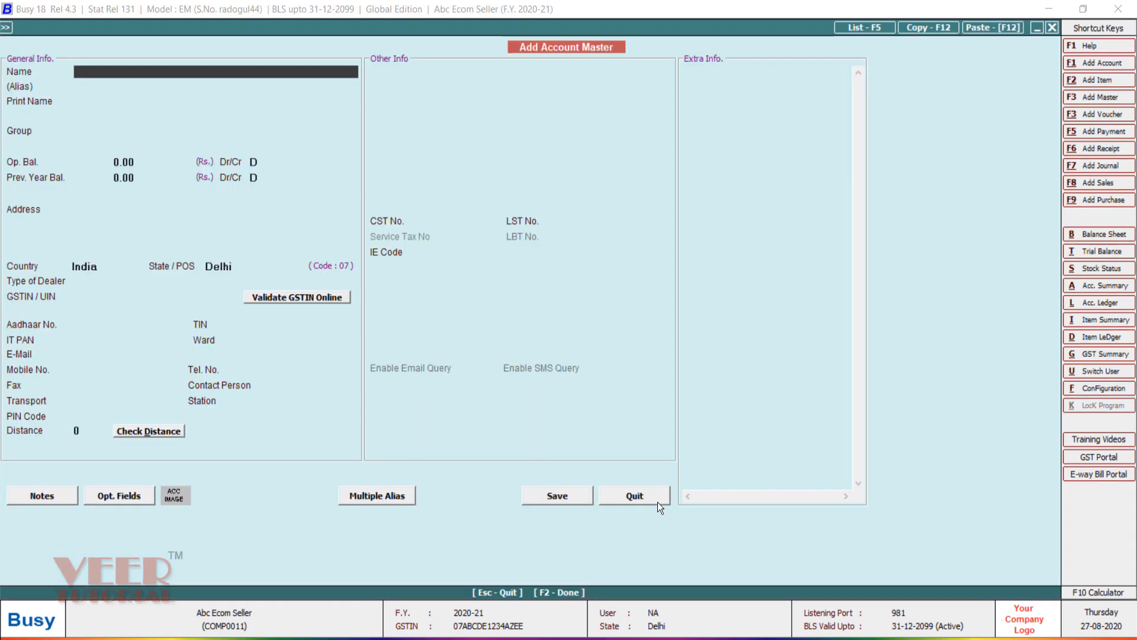
{"action": "type", "text": "sales"}
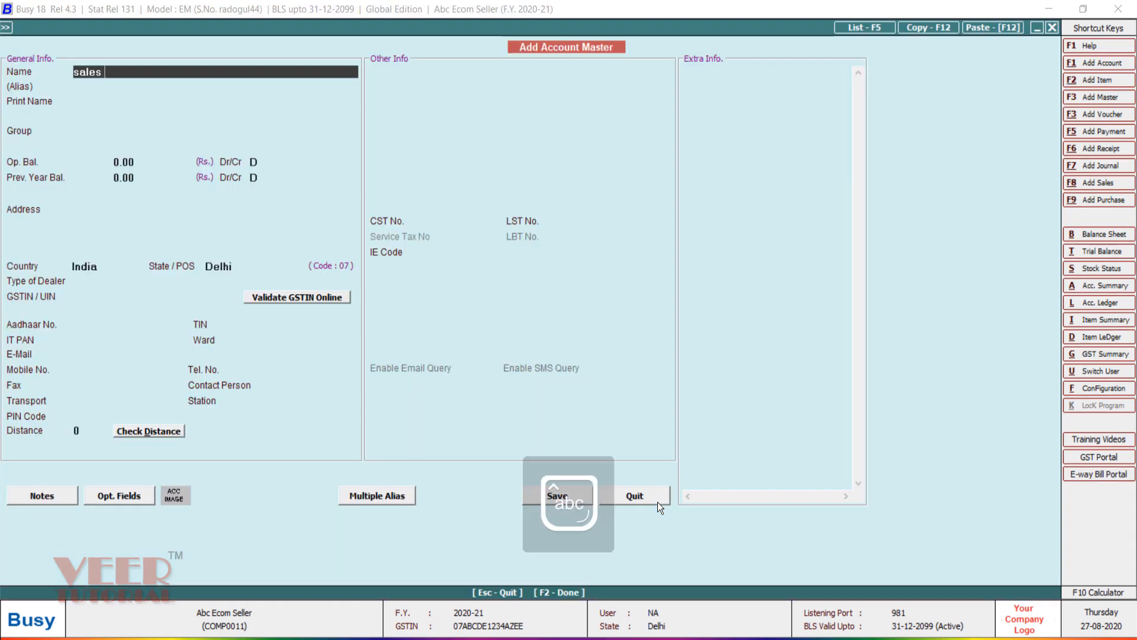
{"action": "type", "text": " flipkart"}
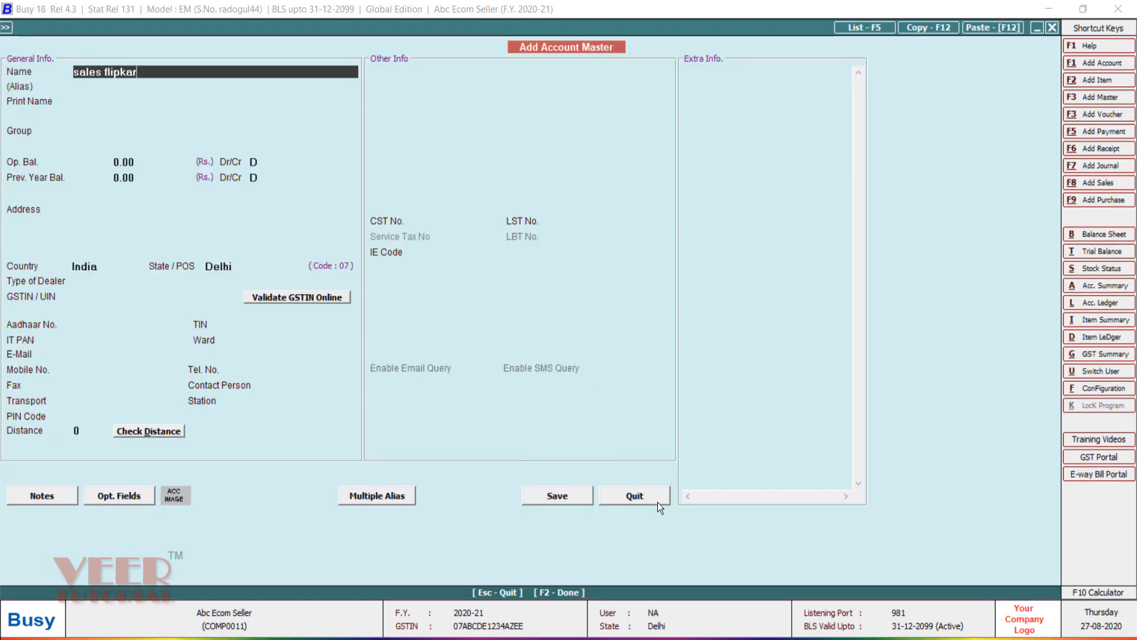
{"action": "key", "text": "Return"}
{"action": "key", "text": "Return"}
{"action": "key", "text": "Return"}
{"action": "type", "text": "sale"}
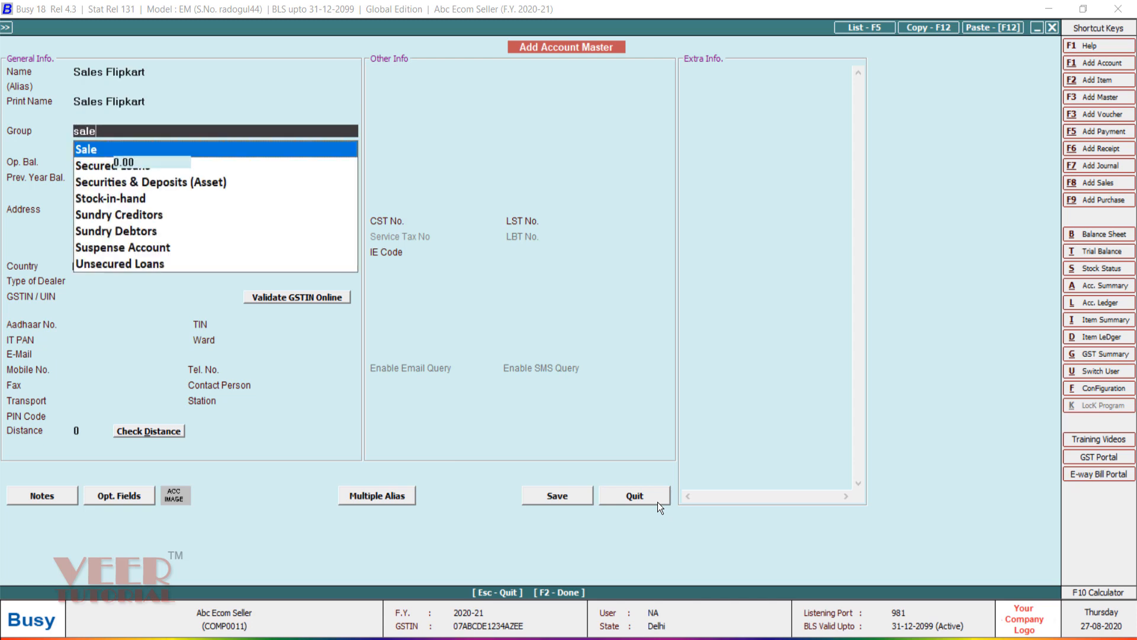
{"action": "key", "text": "Return"}
{"action": "key", "text": "Return"}
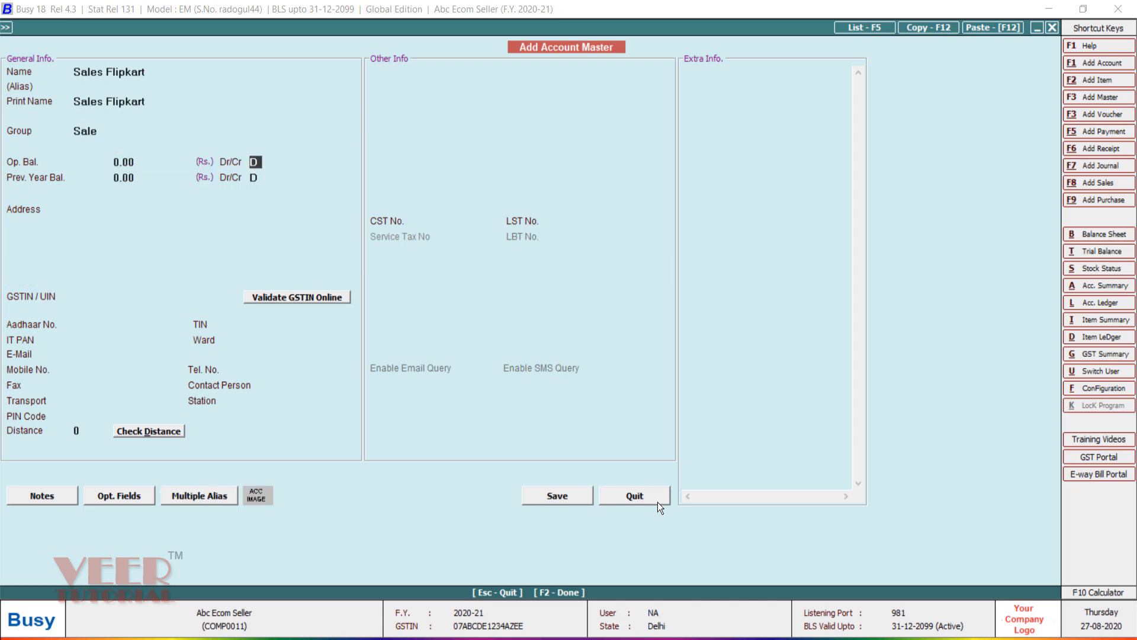
{"action": "key", "text": "F2"}
Step: Create the Sales Amazon account, also under the Sale group, and save it
{"action": "key", "text": "Return"}
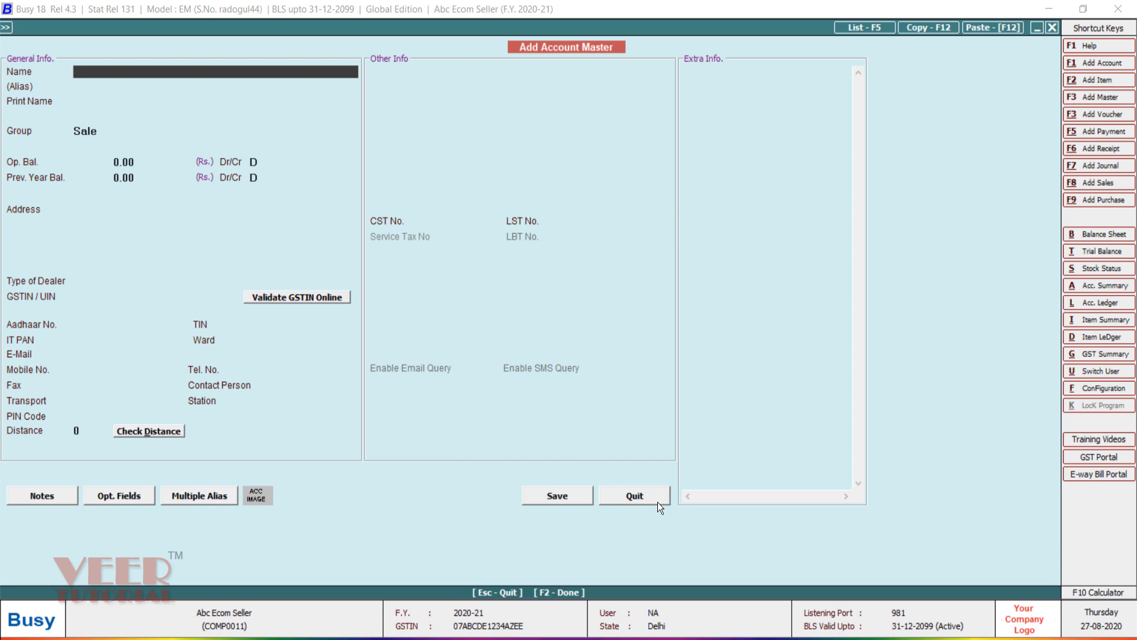
{"action": "type", "text": "sales amazon"}
{"action": "key", "text": "Return"}
{"action": "key", "text": "Return"}
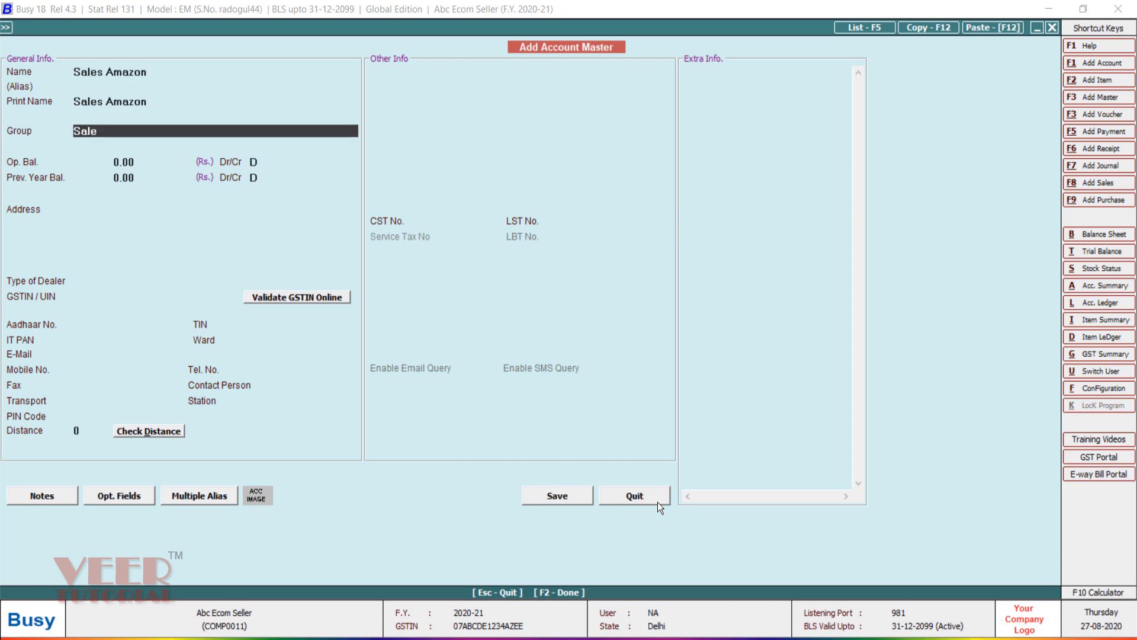
{"action": "key", "text": "Return"}
{"action": "key", "text": "F2"}
{"action": "key", "text": "Return"}
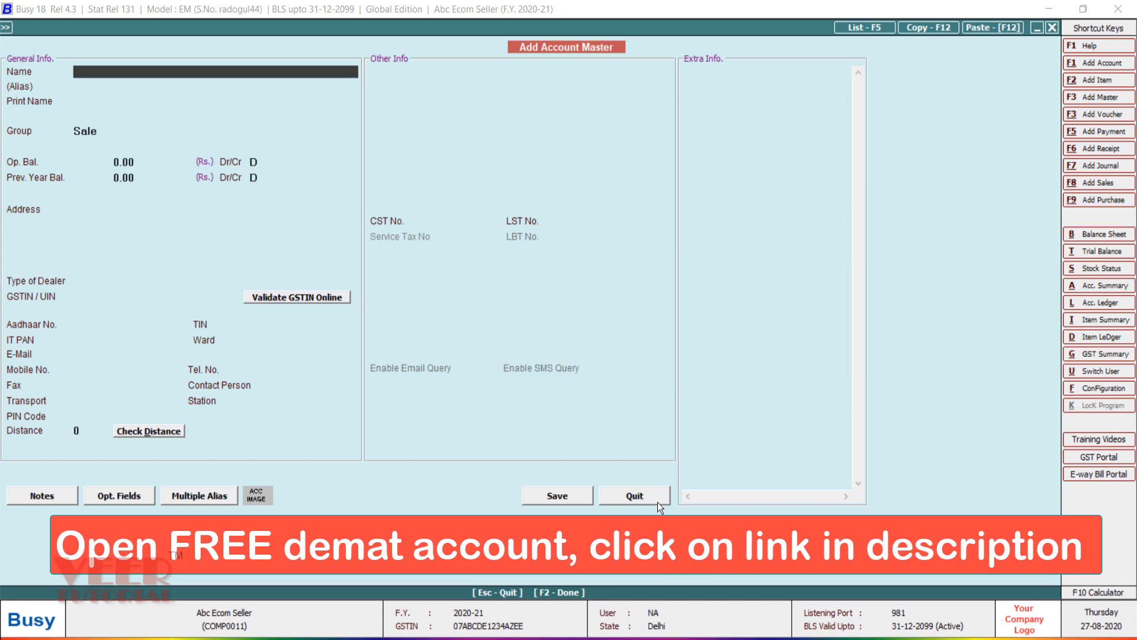
Step: Create the Amazon account under Sundry Creditors as an Un-Registered dealer and save it
{"action": "type", "text": "amazon"}
{"action": "key", "text": "Return"}
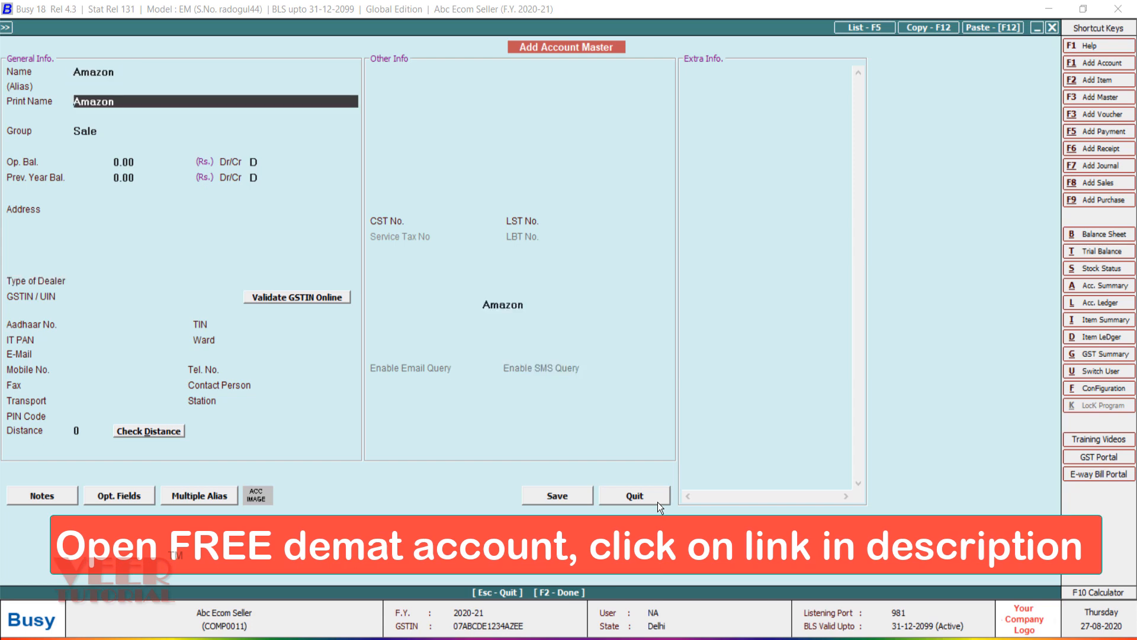
{"action": "key", "text": "Return"}
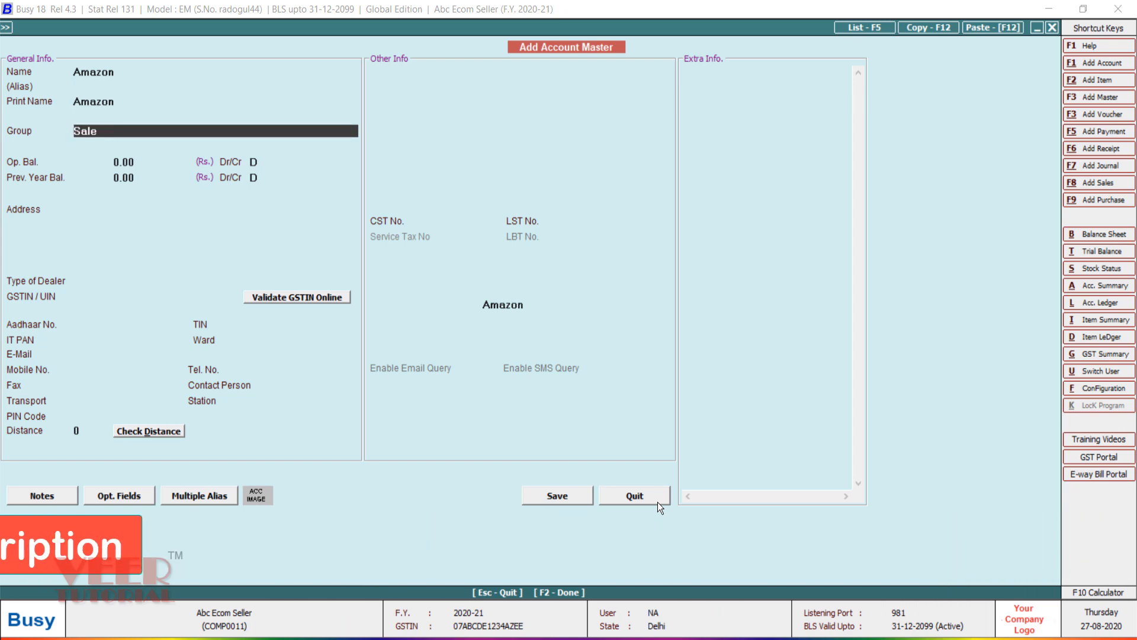
{"action": "type", "text": "c"}
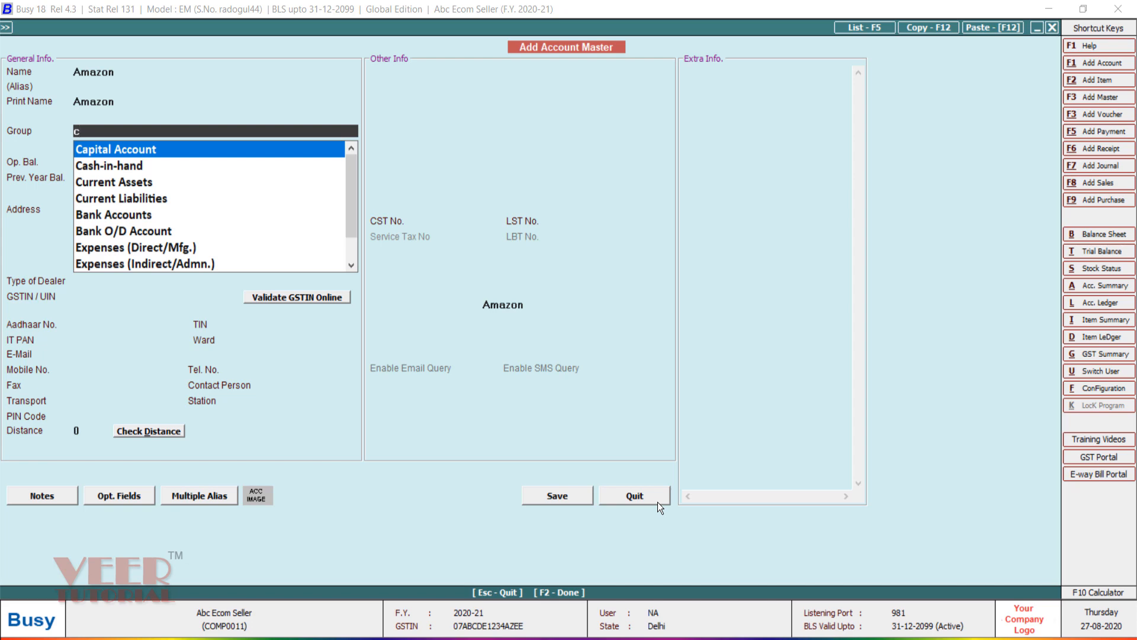
{"action": "type", "text": "re"}
{"action": "key", "text": "Down"}
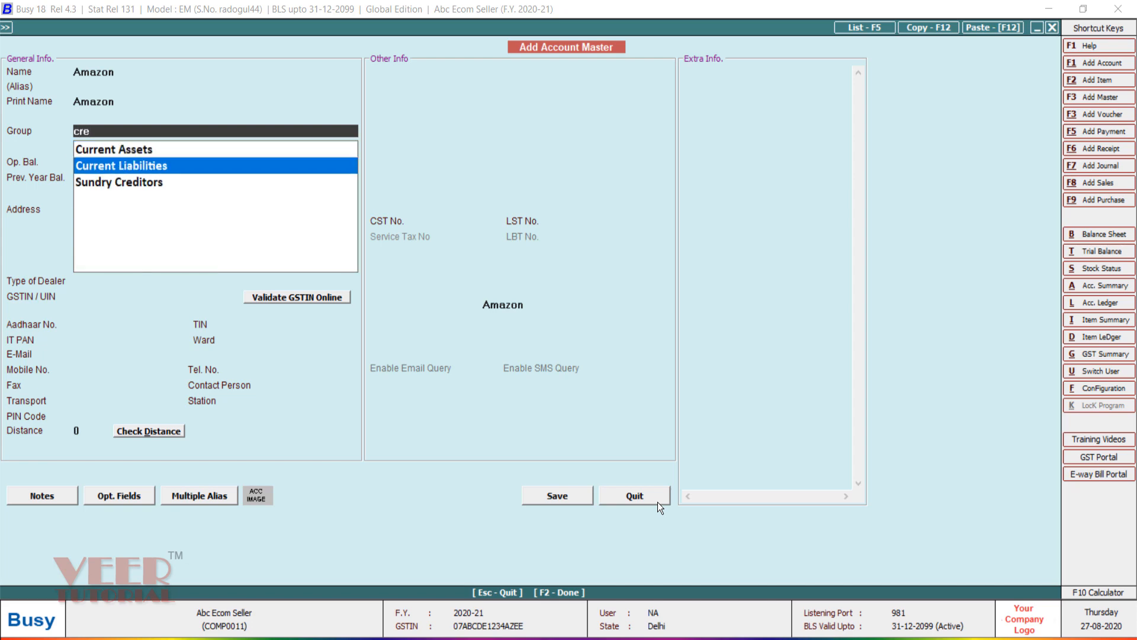
{"action": "key", "text": "Down"}
{"action": "key", "text": "Return"}
{"action": "key", "text": "Return"}
{"action": "key", "text": "Return"}
{"action": "key", "text": "Return"}
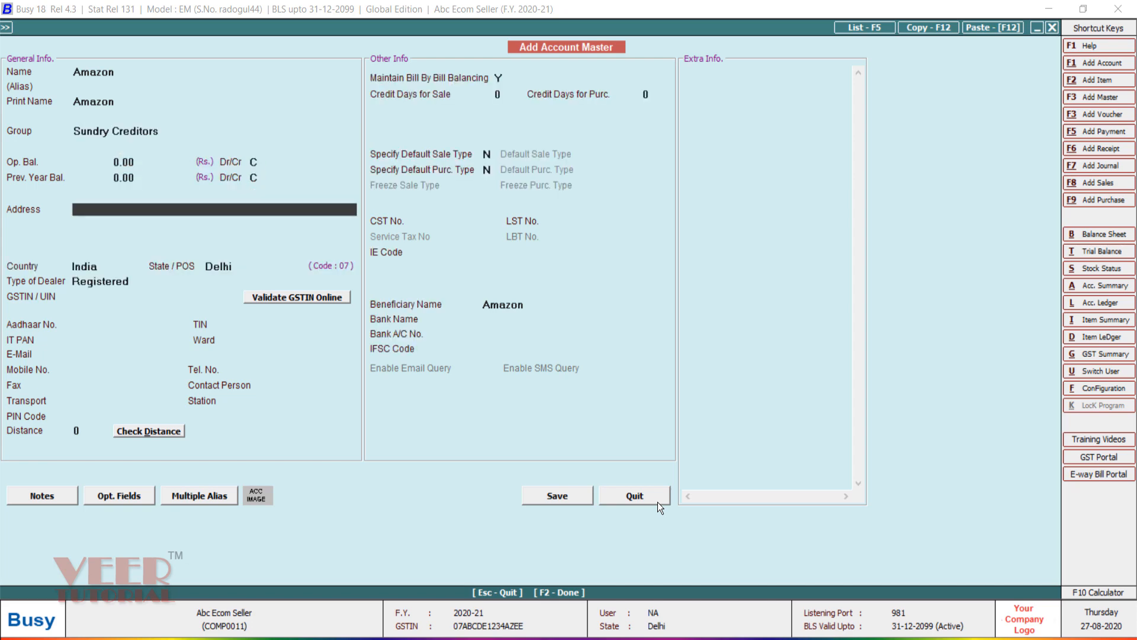
{"action": "key", "text": "Return"}
{"action": "key", "text": "Return"}
{"action": "key", "text": "Return"}
{"action": "key", "text": "Return"}
{"action": "key", "text": "Return"}
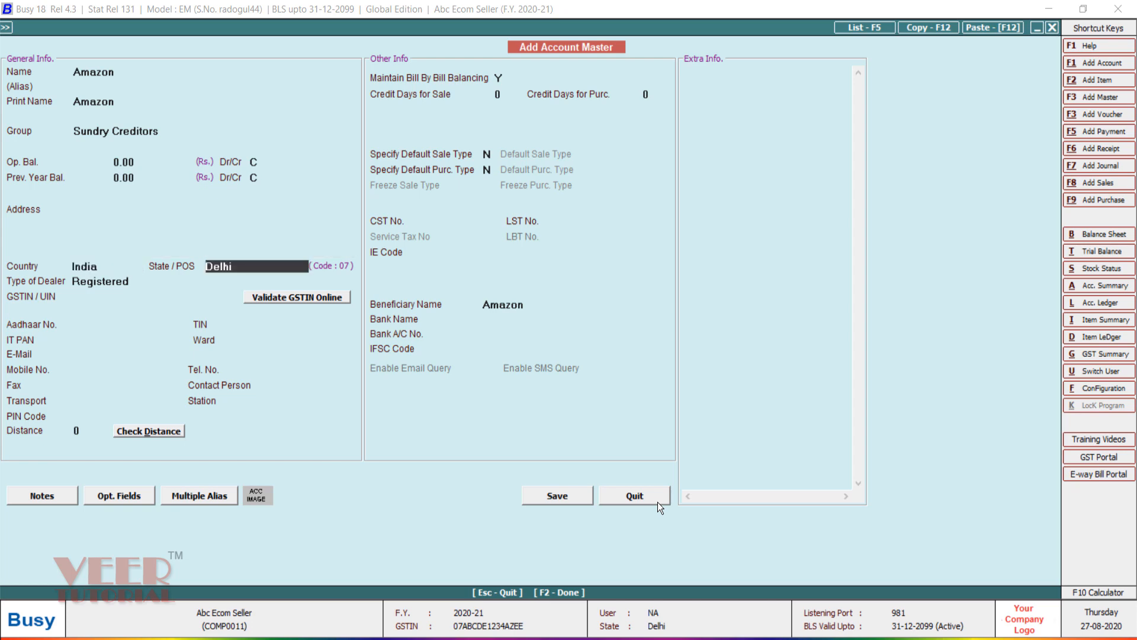
{"action": "key", "text": "Return"}
{"action": "key", "text": "Down"}
{"action": "key", "text": "Return"}
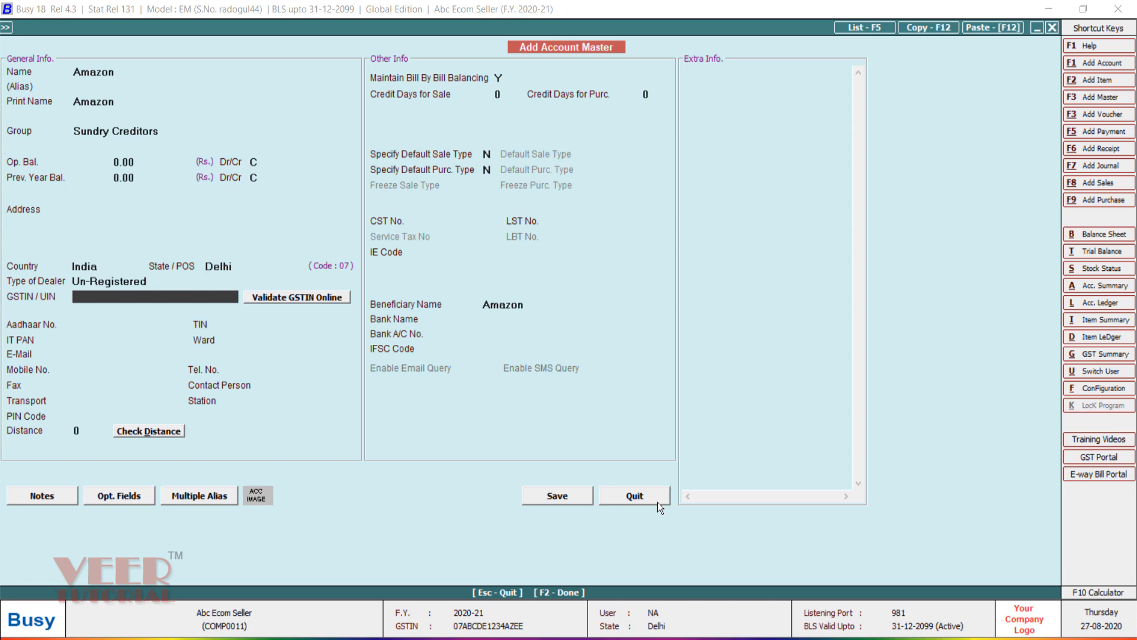
{"action": "key", "text": "Return"}
{"action": "key", "text": "Return"}
{"action": "key", "text": "Return"}
{"action": "key", "text": "Return"}
{"action": "key", "text": "Return"}
{"action": "key", "text": "Return"}
{"action": "key", "text": "Return"}
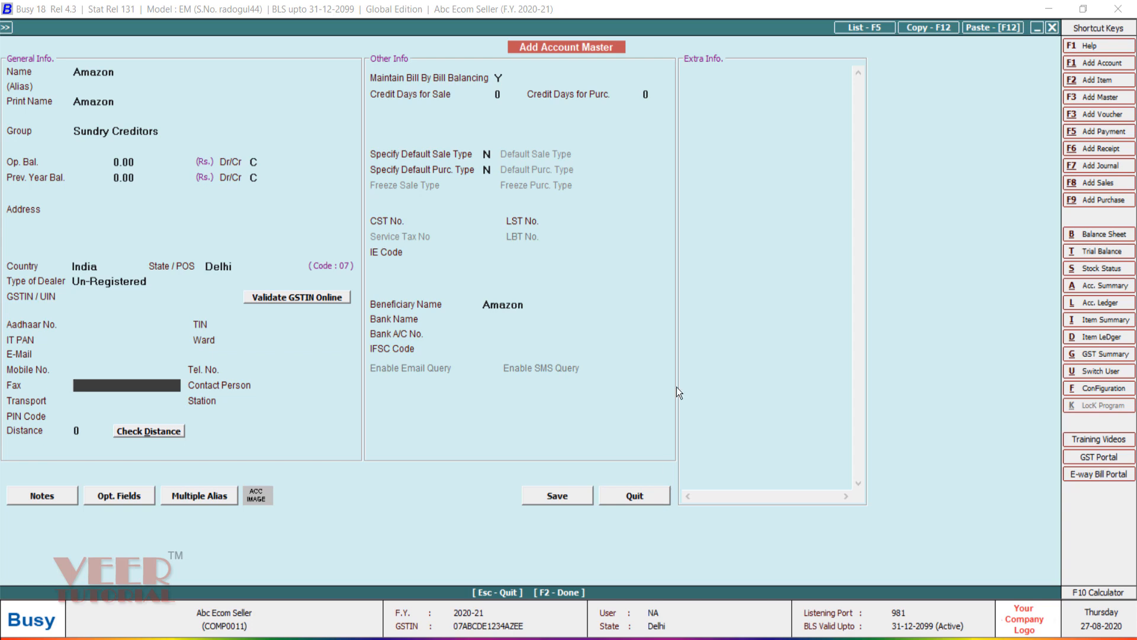
{"action": "left_click", "coordinate": [501, 78]}
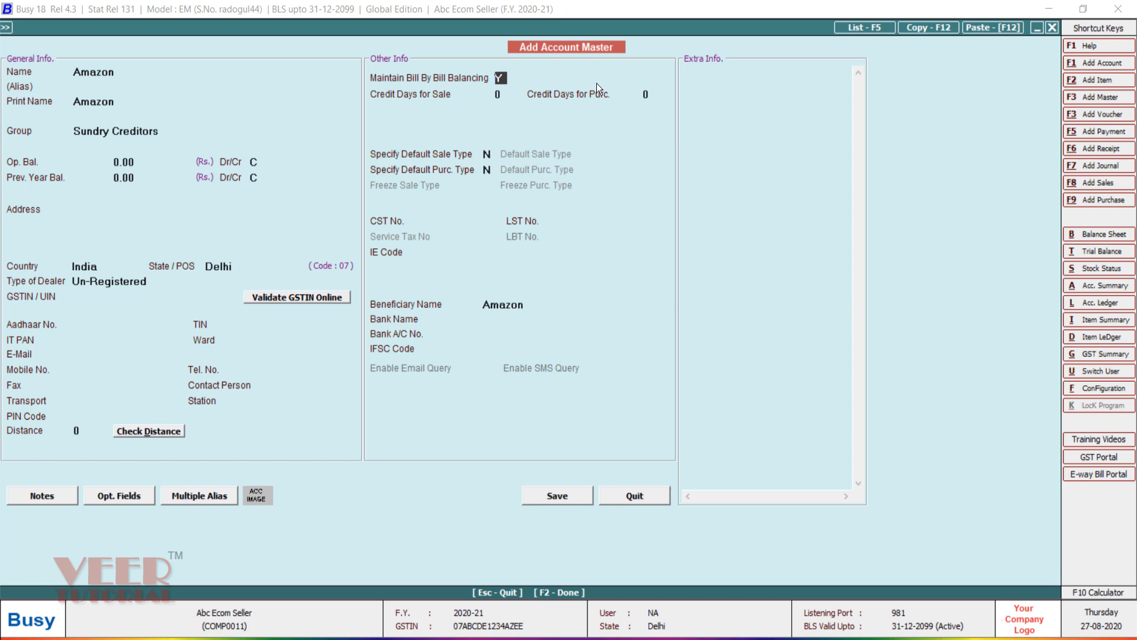
{"action": "left_click", "coordinate": [568, 497]}
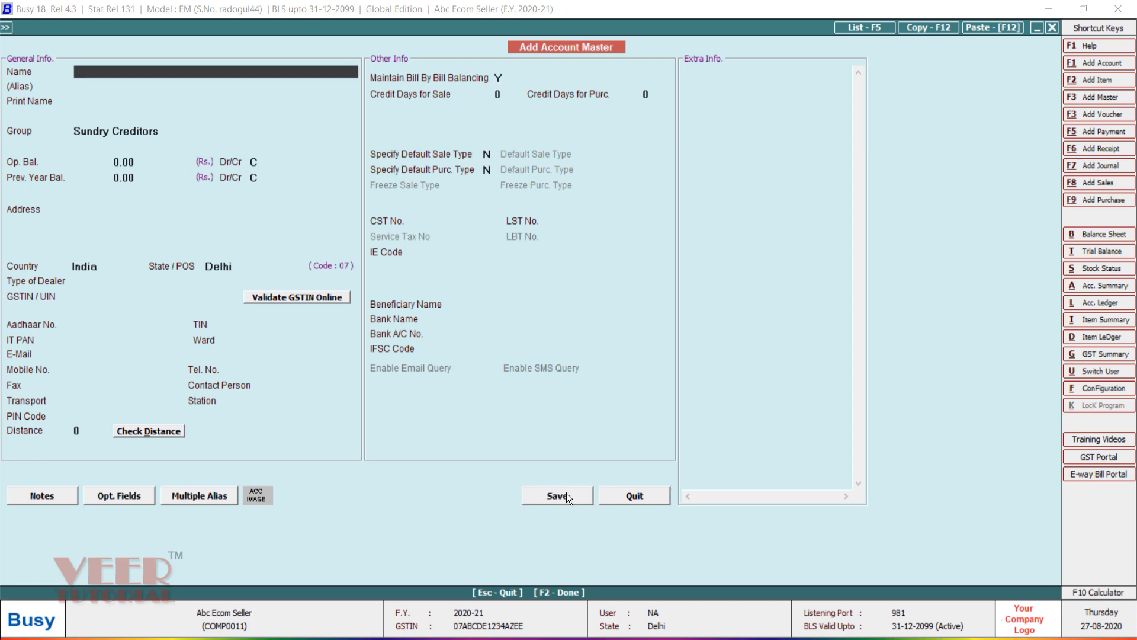
Step: Create and save a Flipkart account the same way, then close the account form
{"action": "type", "text": "flipk"}
{"action": "key", "text": "BackSpace"}
{"action": "type", "text": "kart"}
{"action": "key", "text": "Return"}
{"action": "key", "text": "Return"}
{"action": "key", "text": "Return"}
{"action": "key", "text": "Return"}
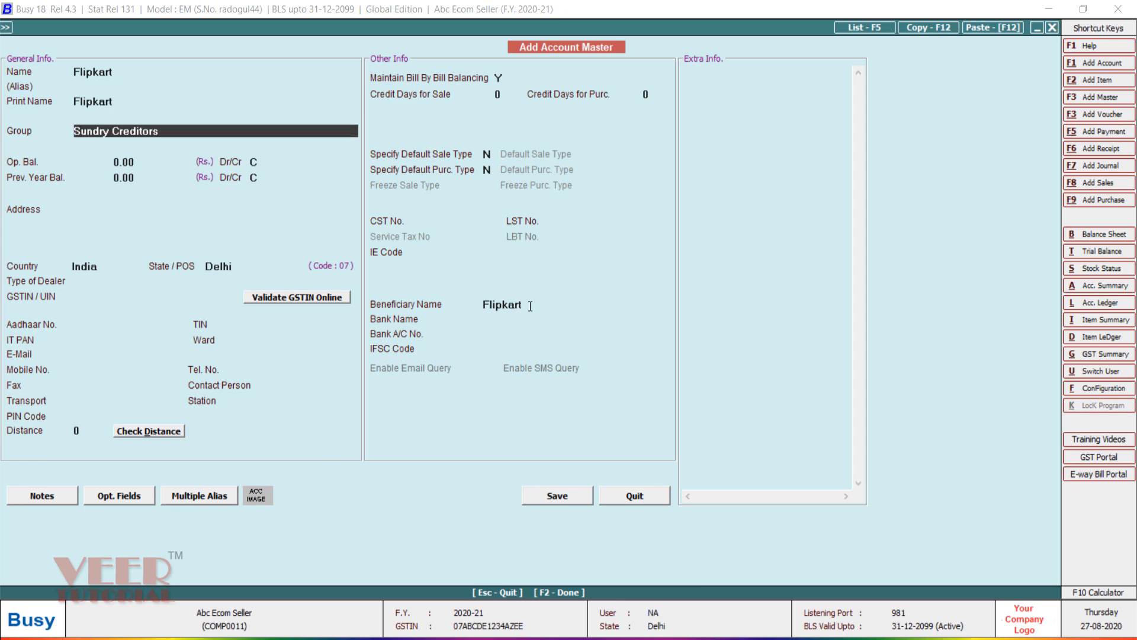
{"action": "key", "text": "Return"}
{"action": "key", "text": "Return"}
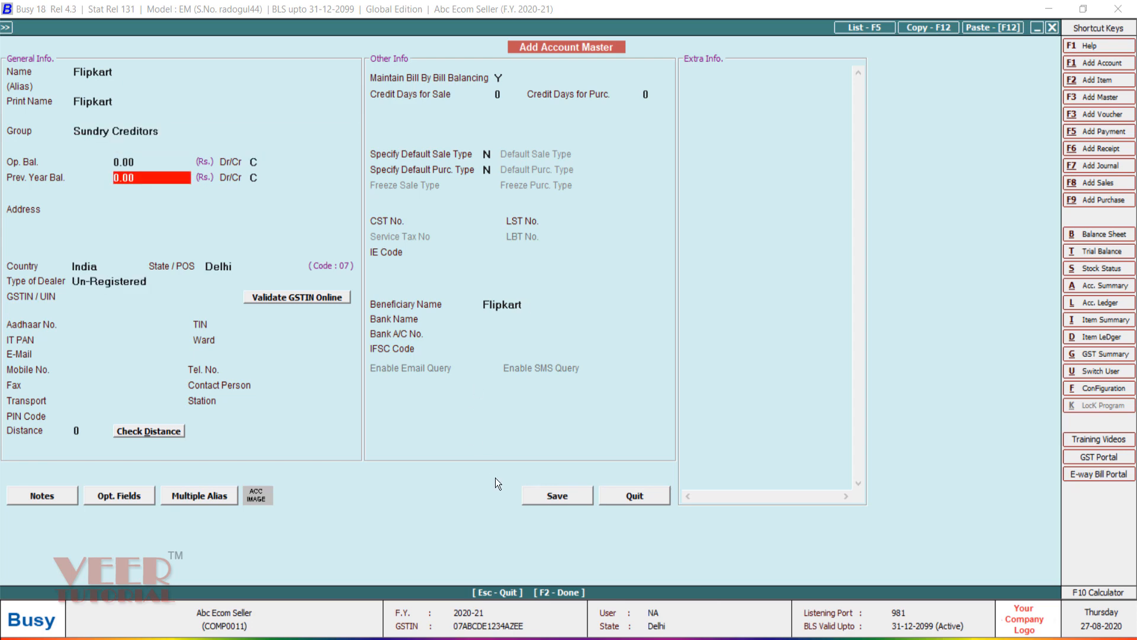
{"action": "left_click", "coordinate": [572, 499]}
{"action": "key", "text": "Escape"}
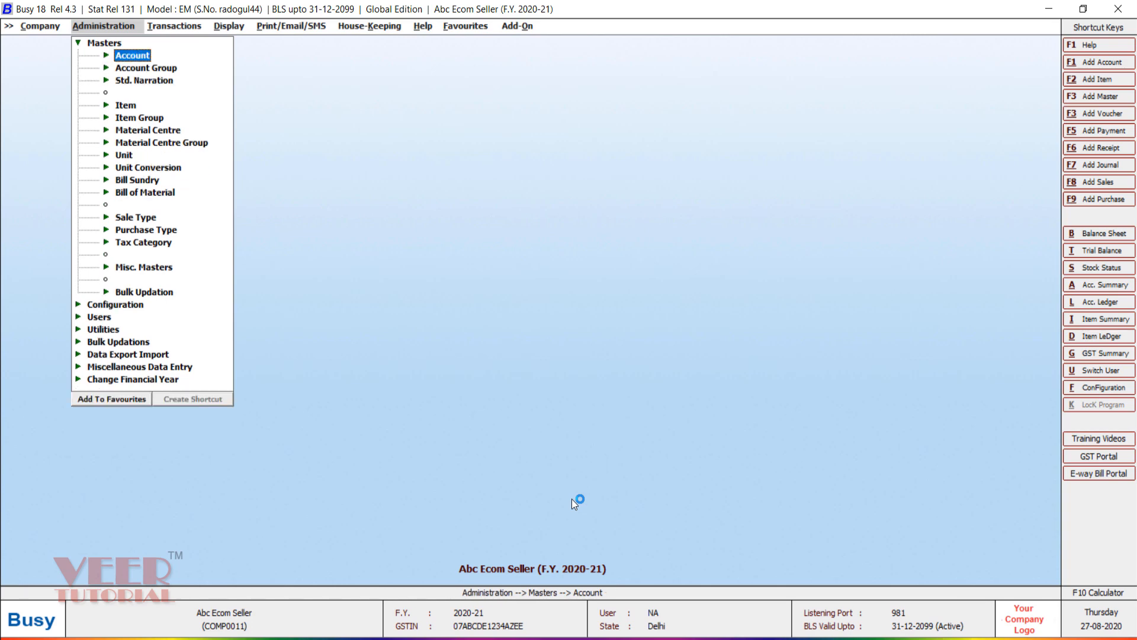
Step: Add a new sale type named FK-IGST-18% using the Sales Flipkart account
{"action": "key", "text": "Down"}
{"action": "key", "text": "Down"}
{"action": "key", "text": "Down"}
{"action": "key", "text": "Down"}
{"action": "key", "text": "Down"}
{"action": "key", "text": "Down"}
{"action": "key", "text": "Down"}
{"action": "key", "text": "Down"}
{"action": "key", "text": "Down"}
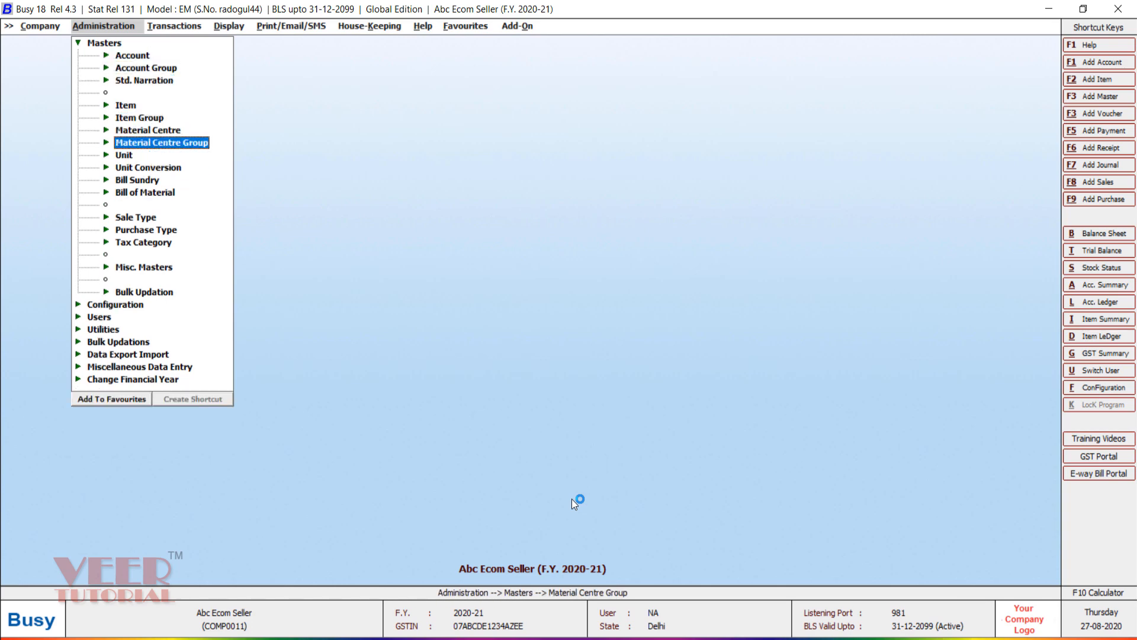
{"action": "key", "text": "Down"}
{"action": "key", "text": "Down"}
{"action": "key", "text": "Down"}
{"action": "key", "text": "Up"}
{"action": "key", "text": "Return"}
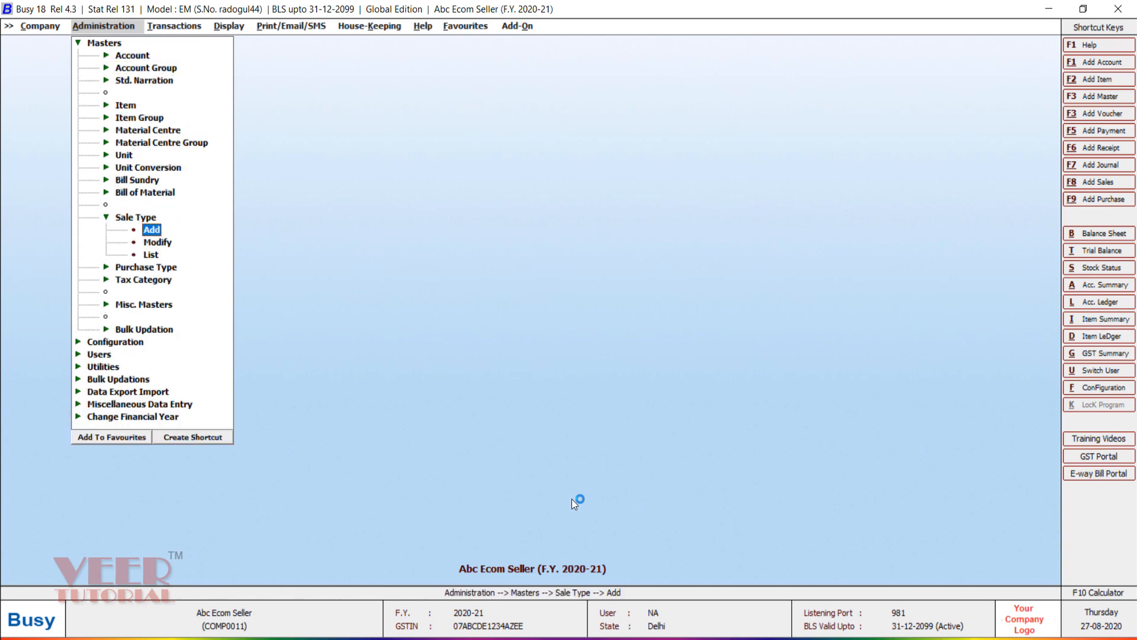
{"action": "key", "text": "Return"}
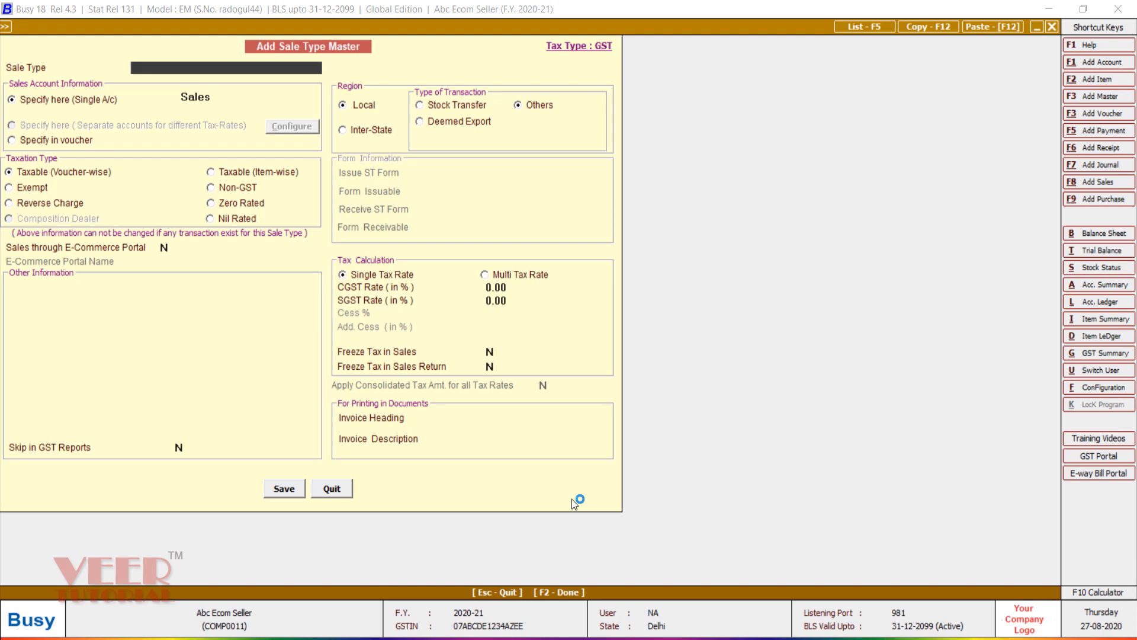
{"action": "type", "text": "FK-IG"}
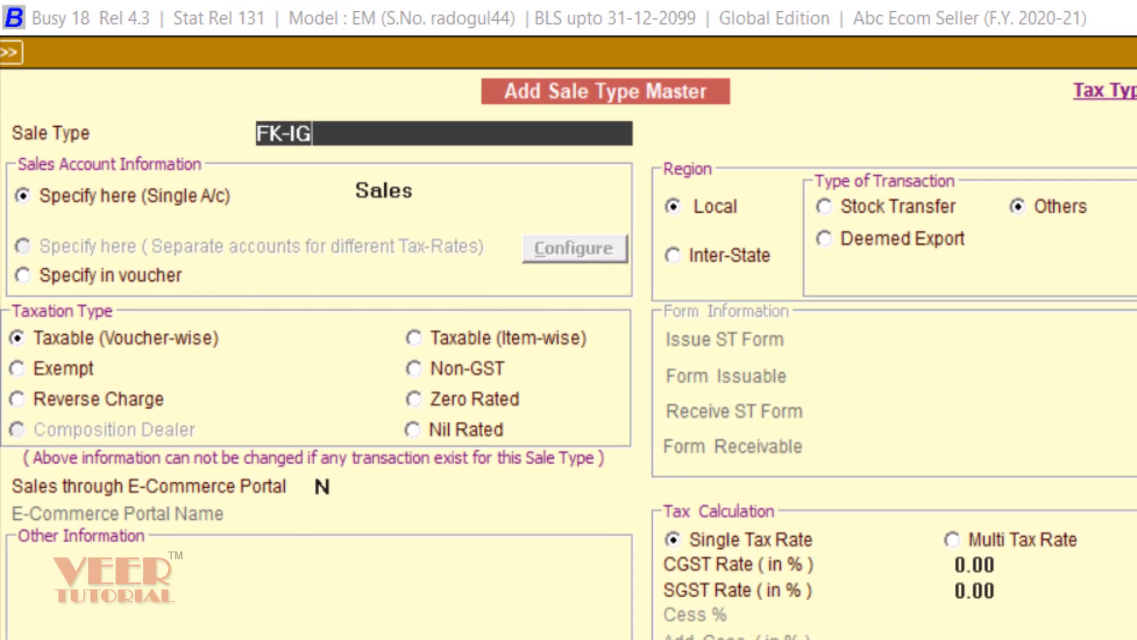
{"action": "type", "text": "ST-18%"}
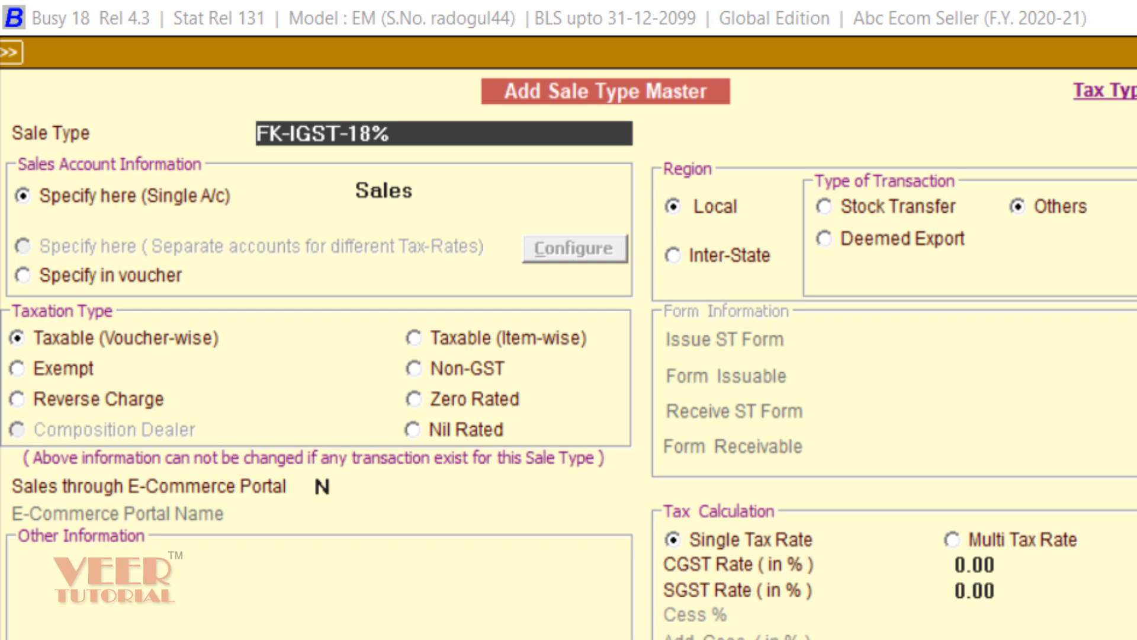
{"action": "key", "text": "Return"}
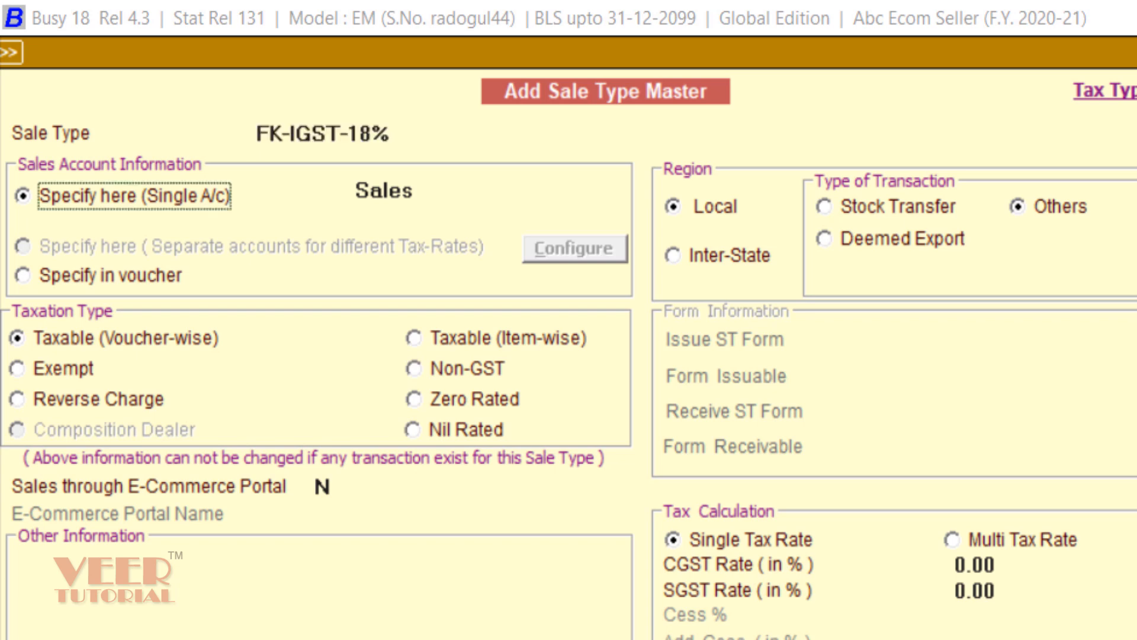
{"action": "key", "text": "Return"}
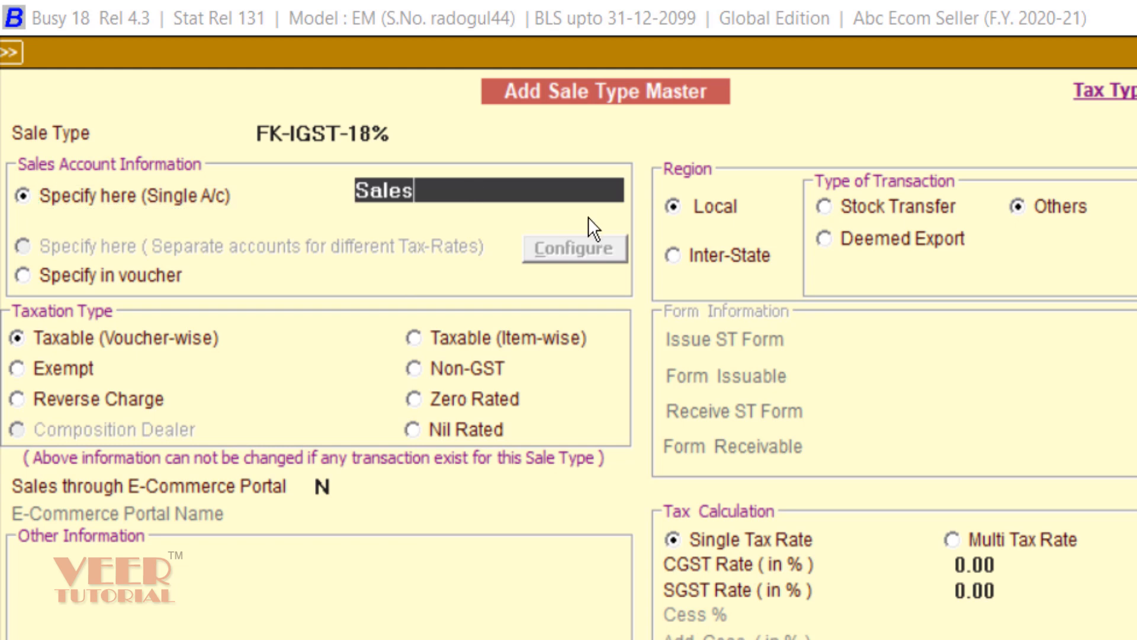
{"action": "key", "text": "BackSpace"}
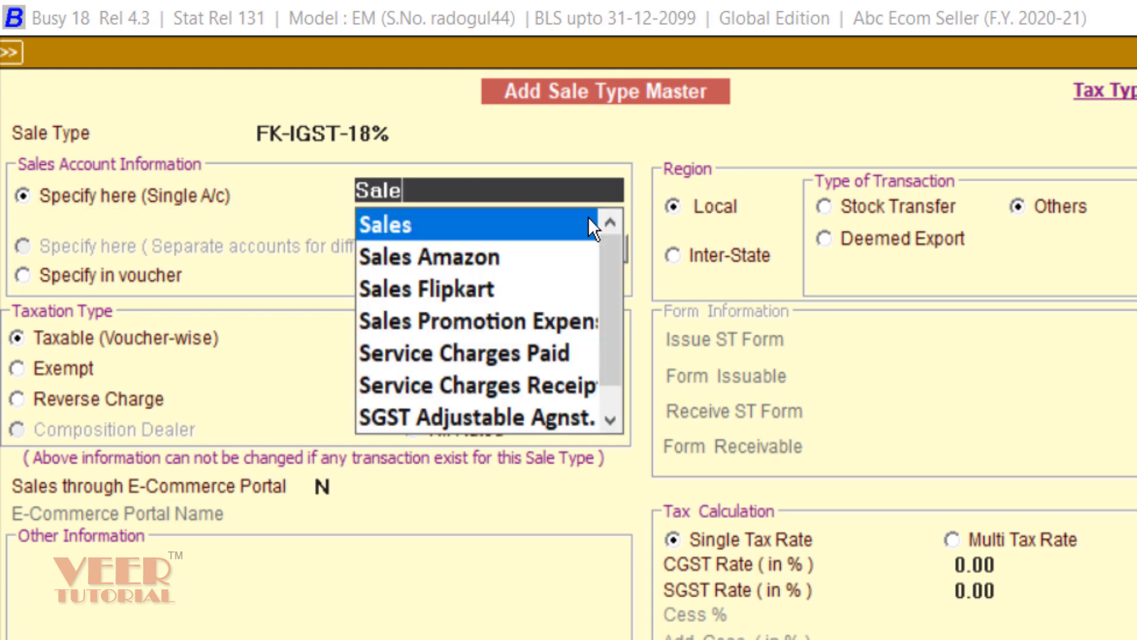
{"action": "key", "text": "Down"}
{"action": "key", "text": "Down"}
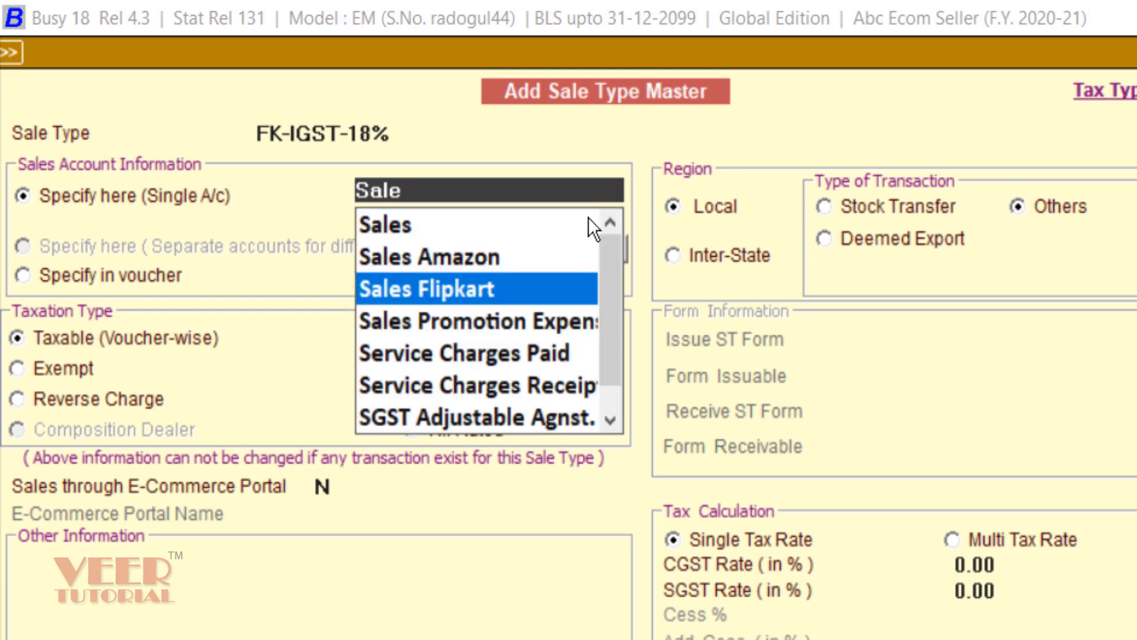
{"action": "key", "text": "Return"}
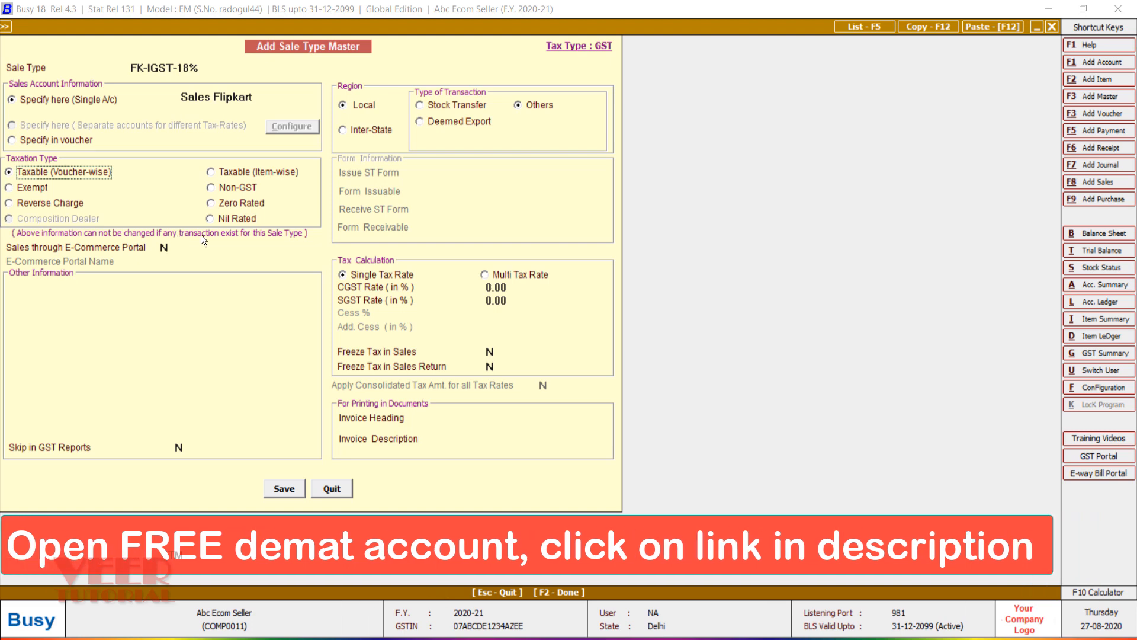
Step: Set its region to Inter-State with an 18% IGST rate and save
{"action": "left_click", "coordinate": [360, 133]}
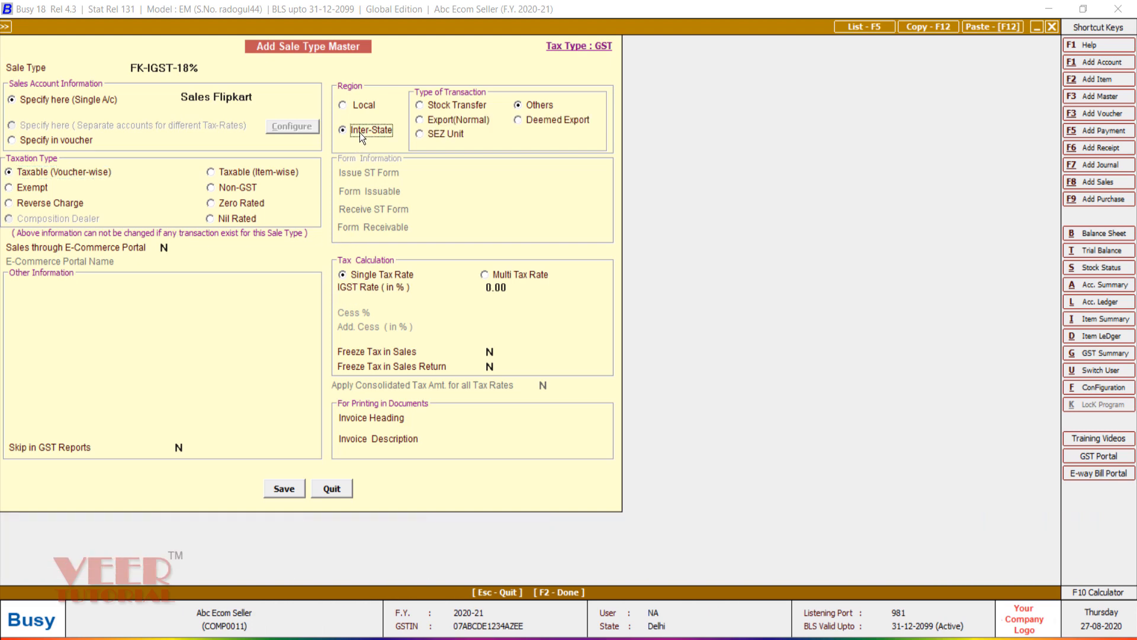
{"action": "left_click", "coordinate": [505, 289]}
{"action": "key", "text": "BackSpace"}
{"action": "key", "text": "BackSpace"}
{"action": "key", "text": "BackSpace"}
{"action": "key", "text": "BackSpace"}
{"action": "type", "text": "18"}
{"action": "left_click", "coordinate": [286, 492]}
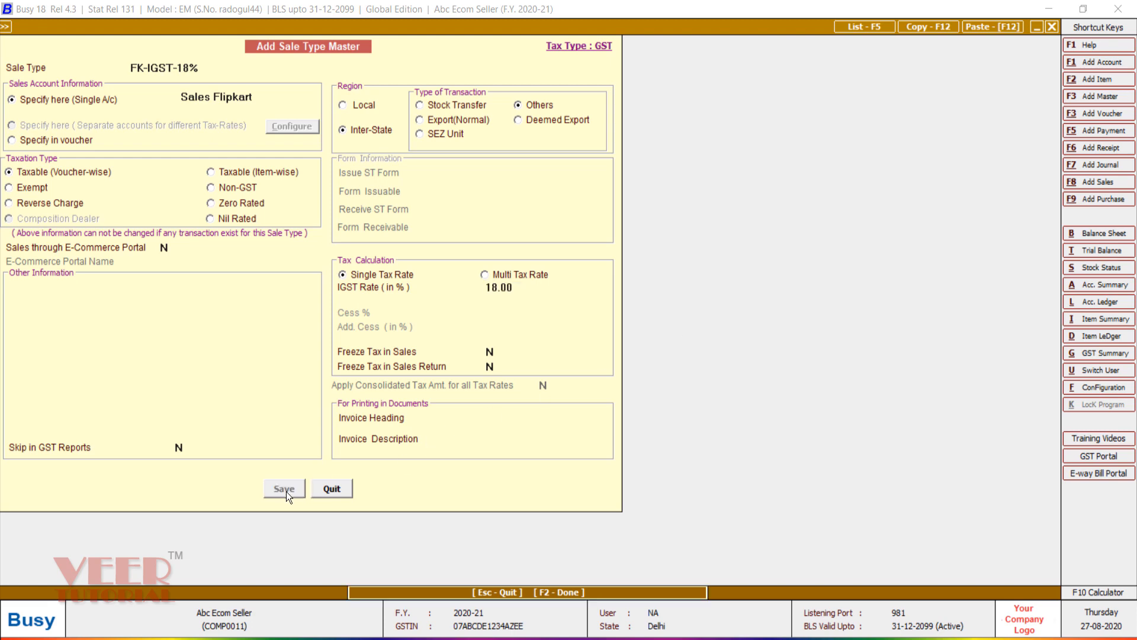
Step: Name a new sale type FK-LOCAL-18% and link it to Sales Flipkart
{"action": "type", "text": "FK"}
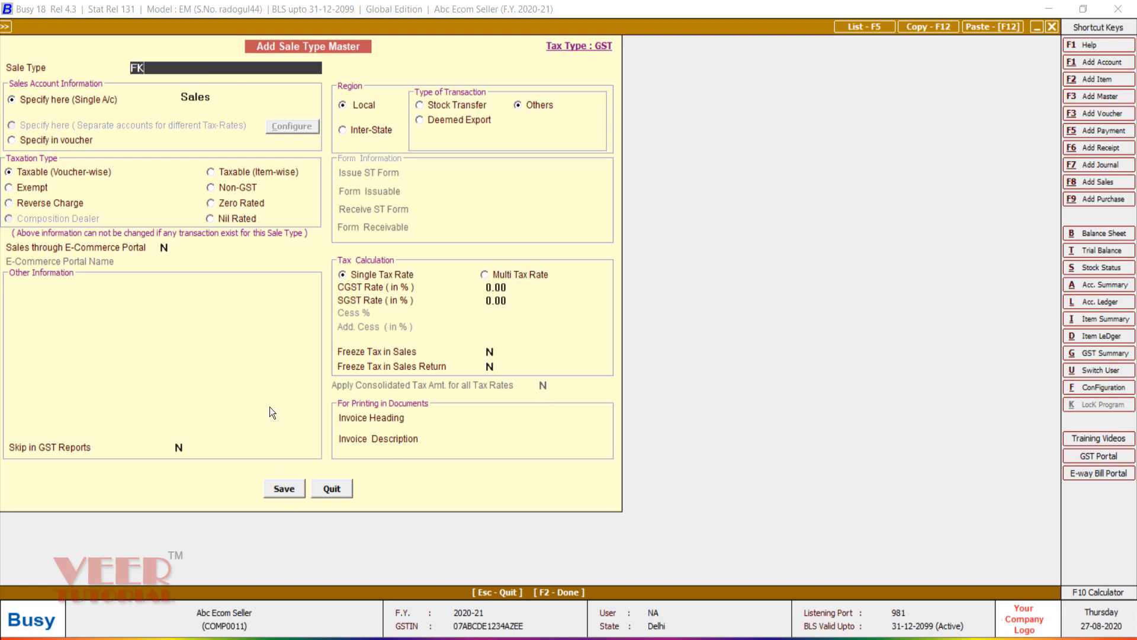
{"action": "type", "text": "-S"}
{"action": "key", "text": "BackSpace"}
{"action": "type", "text": "LOCAL-18%"}
{"action": "key", "text": "Return"}
{"action": "key", "text": "Return"}
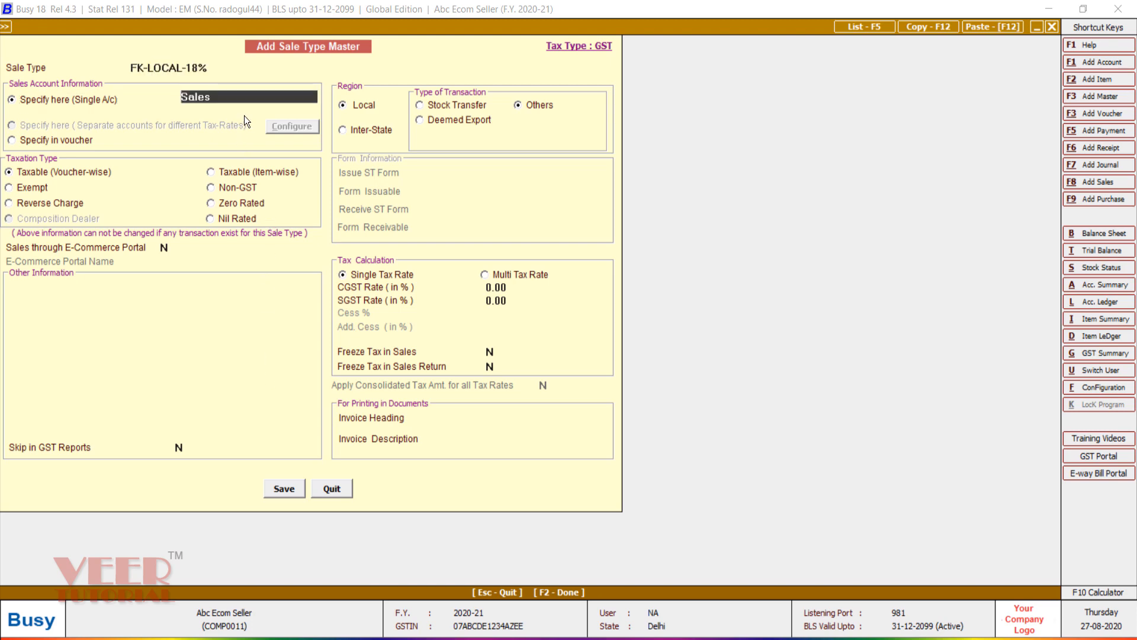
{"action": "type", "text": "FL"}
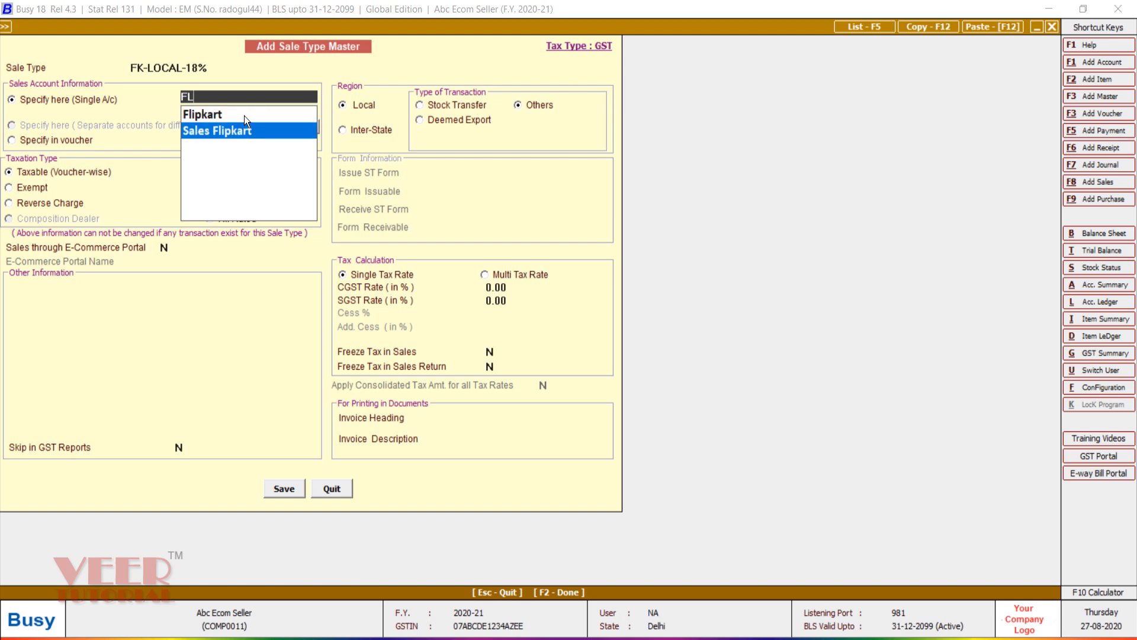
{"action": "key", "text": "Return"}
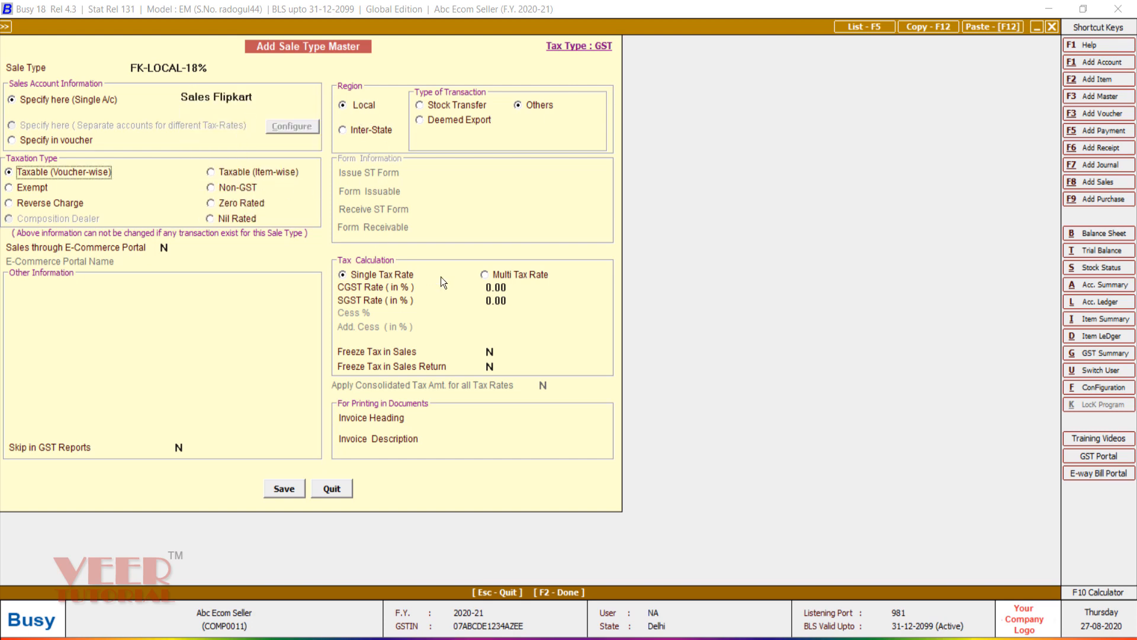
Step: Set CGST and SGST to 9% each, save the sale type, and close the form
{"action": "left_click", "coordinate": [491, 291]}
{"action": "key", "text": "Down"}
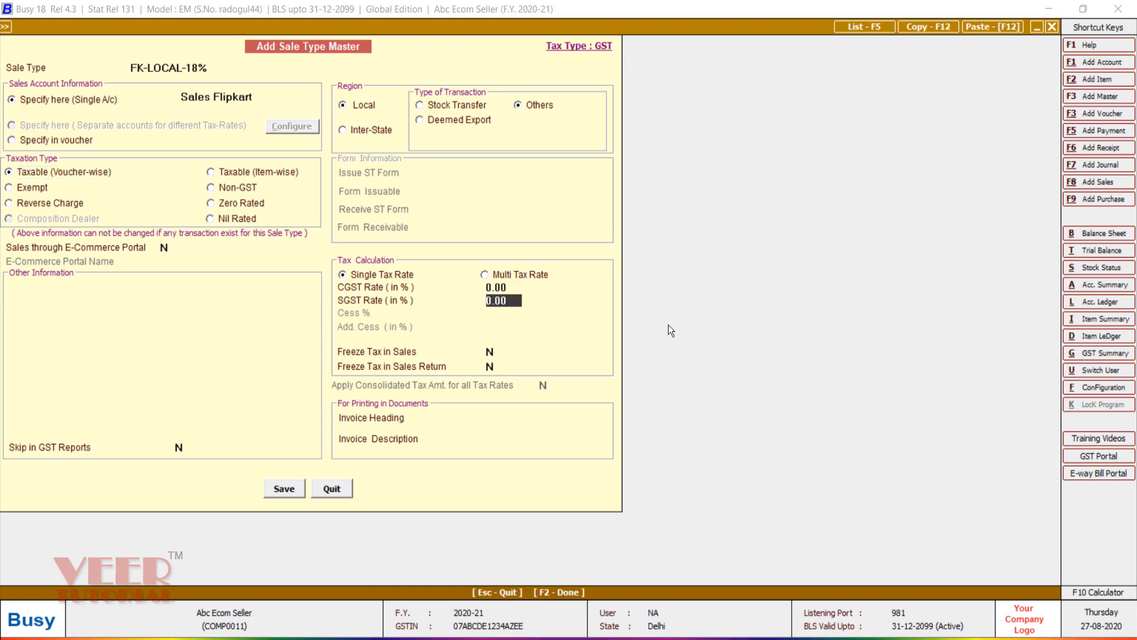
{"action": "key", "text": "Up"}
{"action": "type", "text": "9"}
{"action": "key", "text": "Return"}
{"action": "type", "text": "9"}
{"action": "key", "text": "Return"}
{"action": "left_click", "coordinate": [269, 487]}
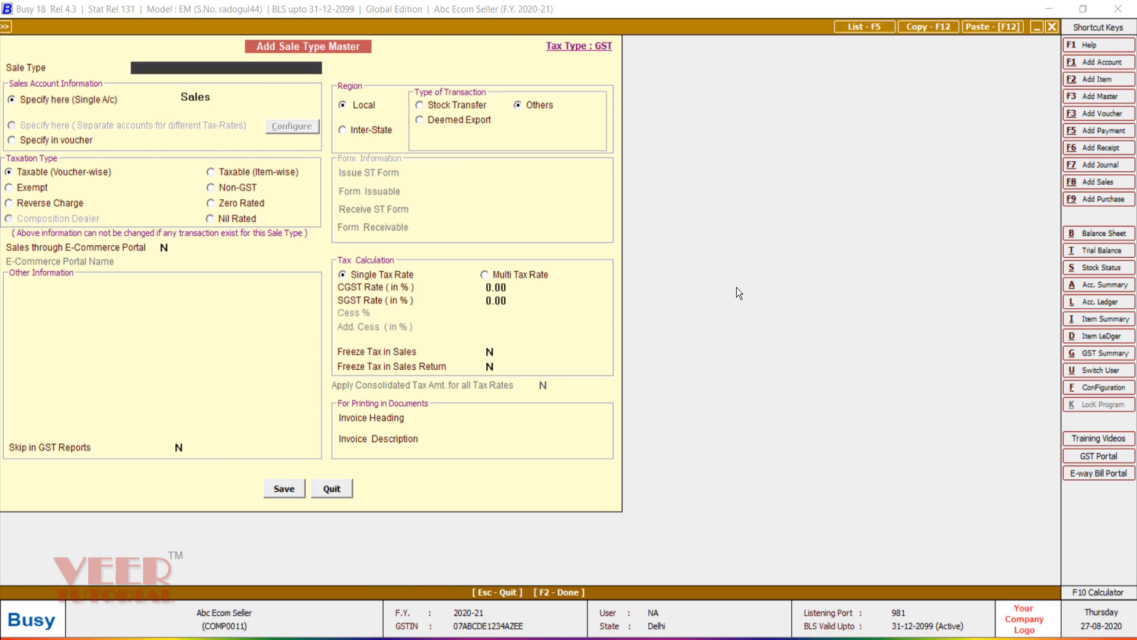
{"action": "left_click", "coordinate": [166, 248]}
{"action": "key", "text": "Escape"}
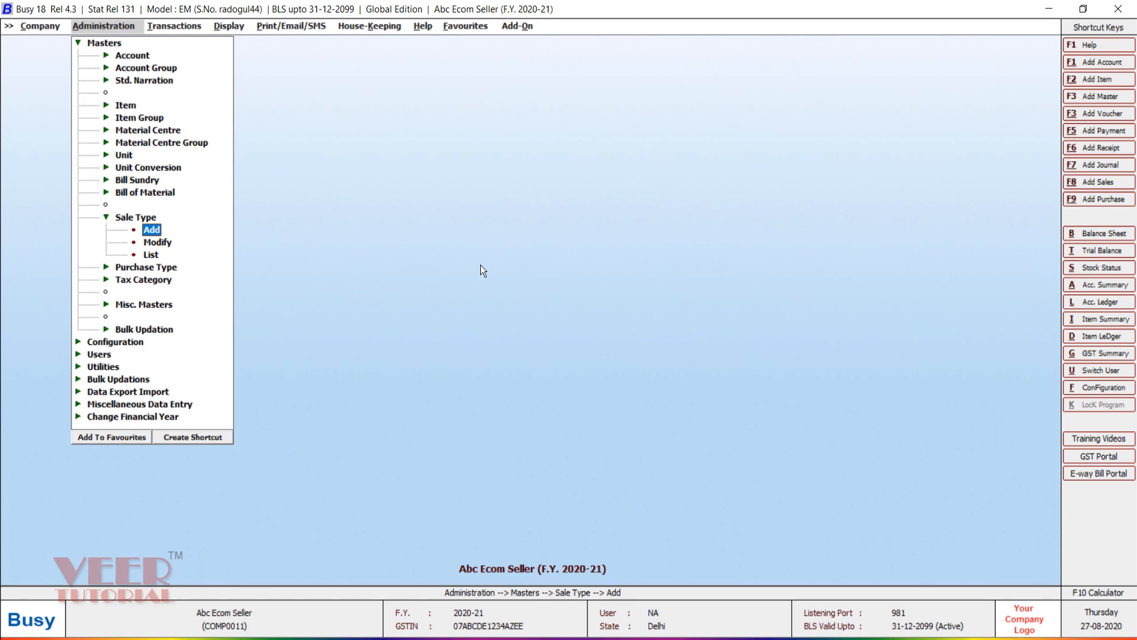
Step: Open Voucher Series Configuration and expand the Sales series
{"action": "key", "text": "Escape"}
{"action": "key", "text": "Up"}
{"action": "key", "text": "Up"}
{"action": "key", "text": "Up"}
{"action": "key", "text": "Up"}
{"action": "key", "text": "Up"}
{"action": "key", "text": "Up"}
{"action": "key", "text": "Up"}
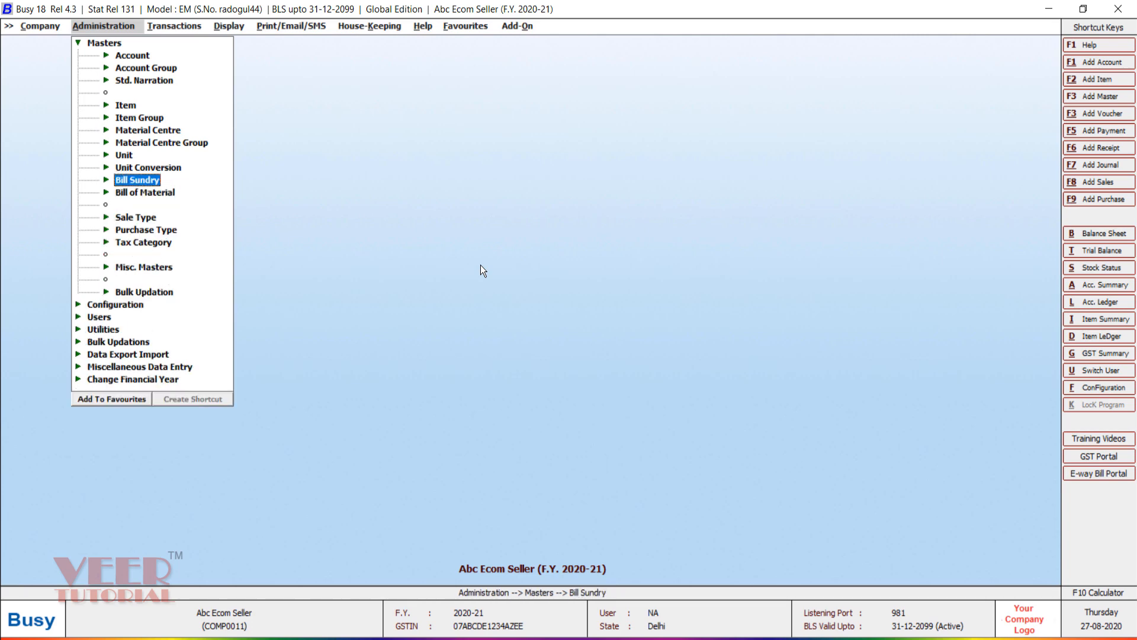
{"action": "key", "text": "Escape"}
{"action": "key", "text": "Down"}
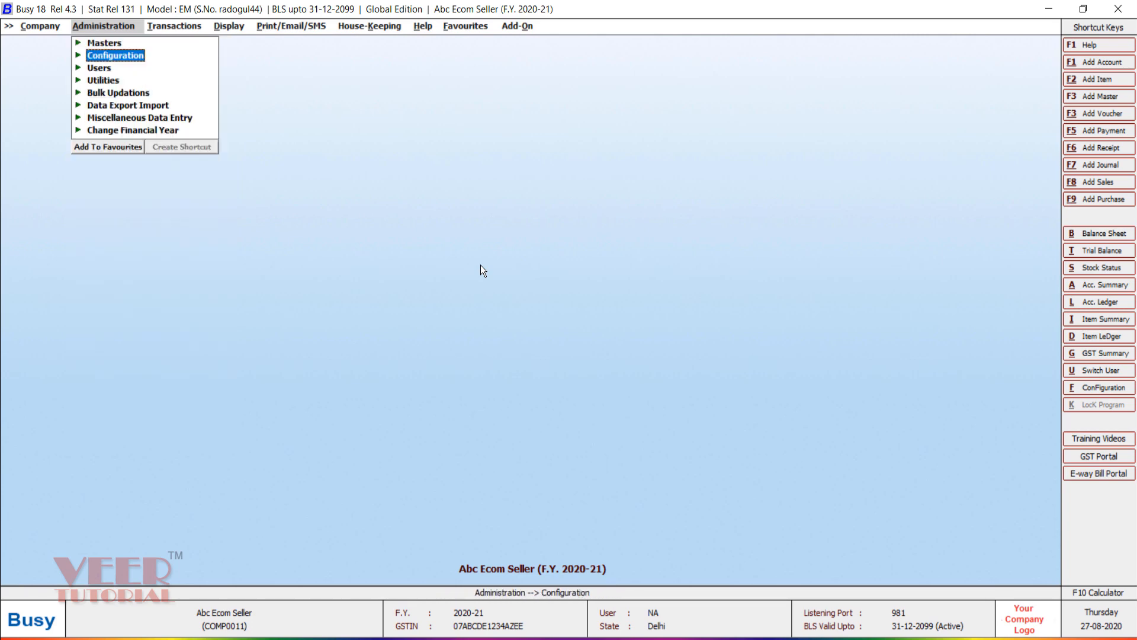
{"action": "key", "text": "Return"}
{"action": "key", "text": "Down"}
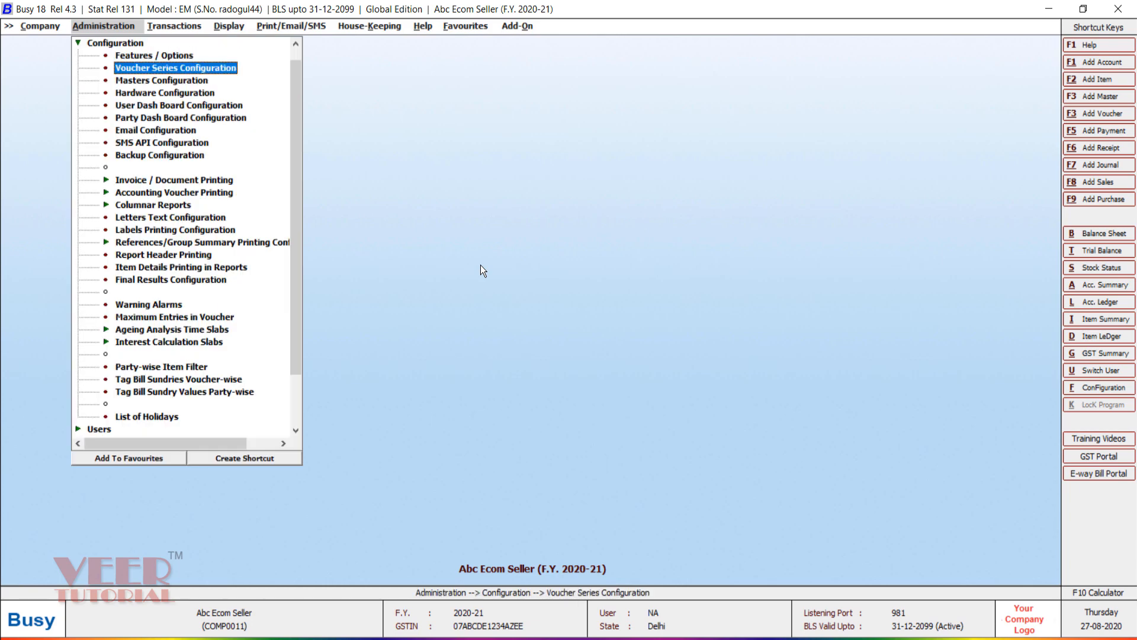
{"action": "key", "text": "Return"}
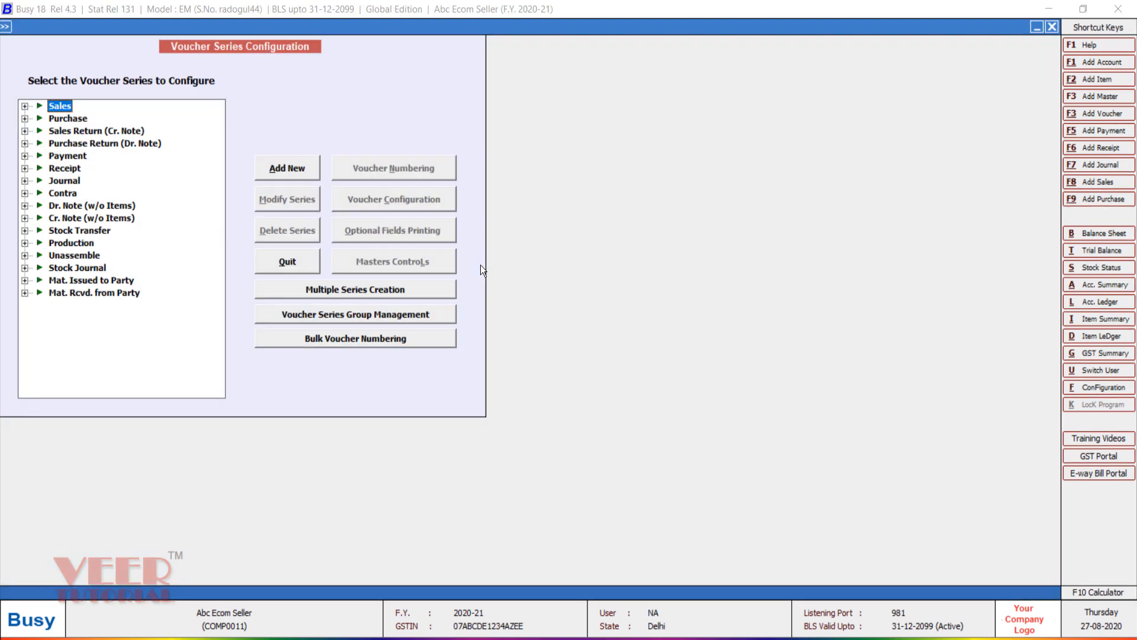
{"action": "key", "text": "Right"}
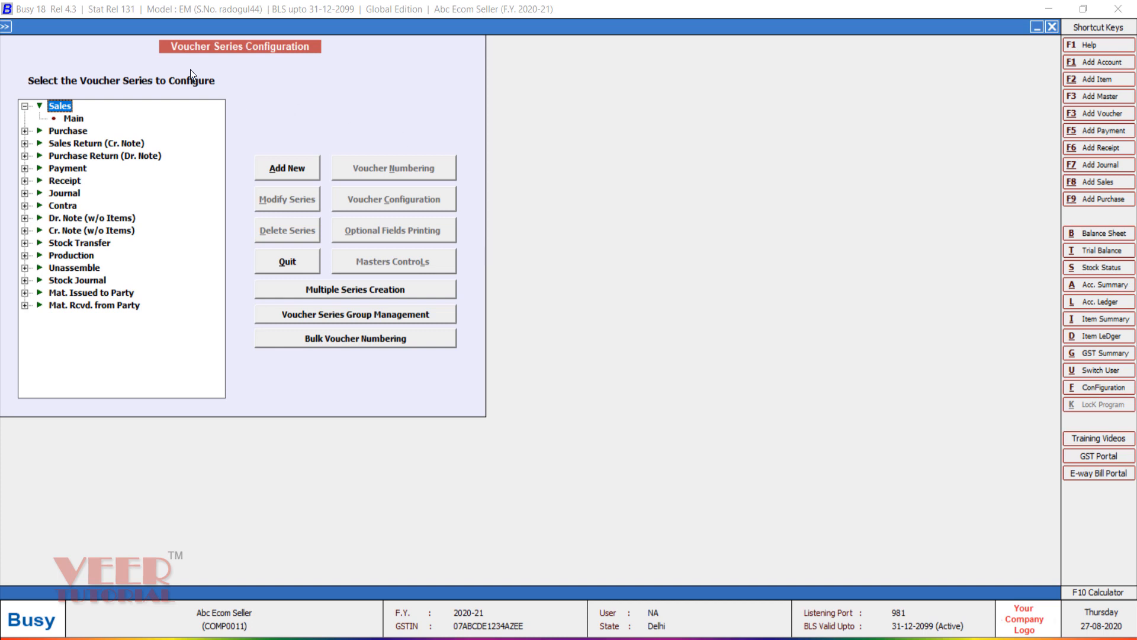
Step: Rename the Main sales series to Fk and save
{"action": "left_click", "coordinate": [69, 120]}
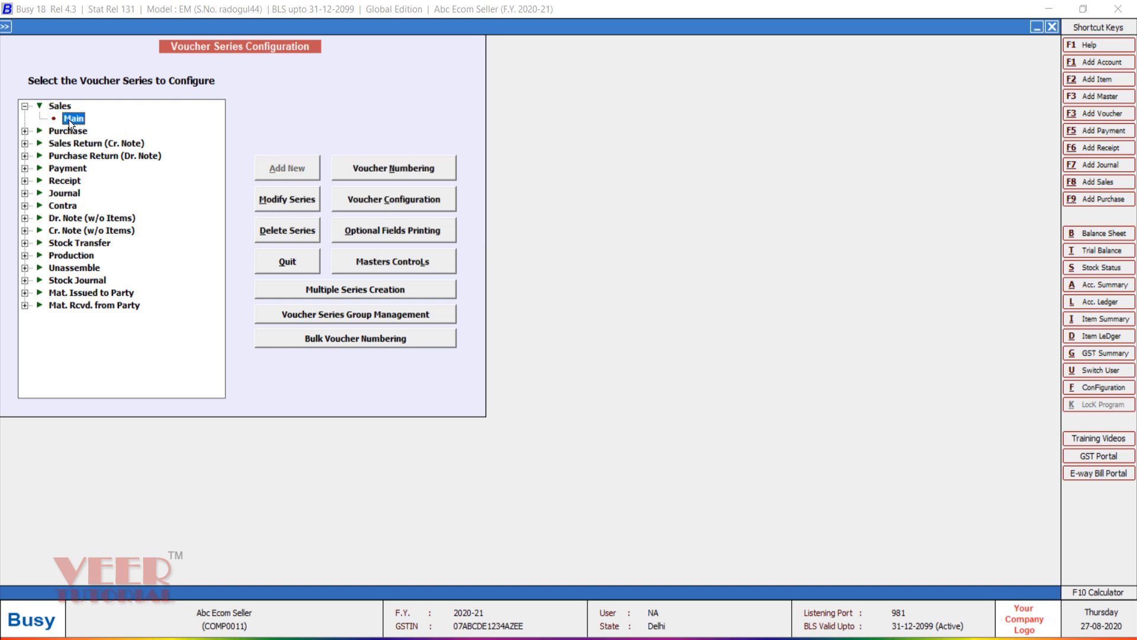
{"action": "left_click", "coordinate": [282, 200]}
{"action": "type", "text": "fk"}
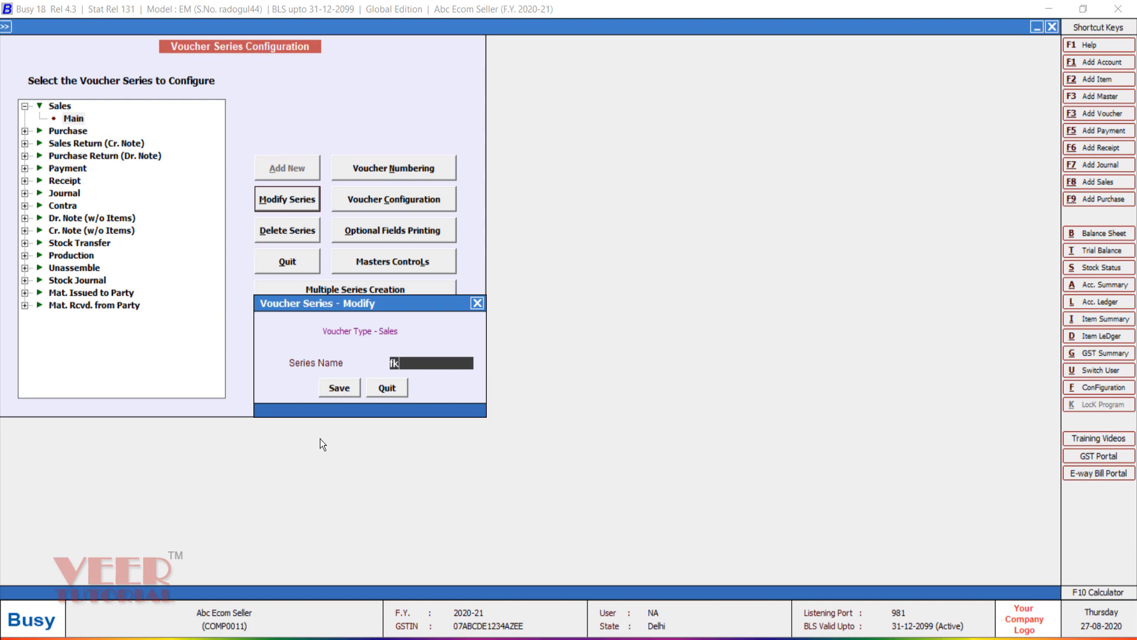
{"action": "left_click", "coordinate": [333, 388]}
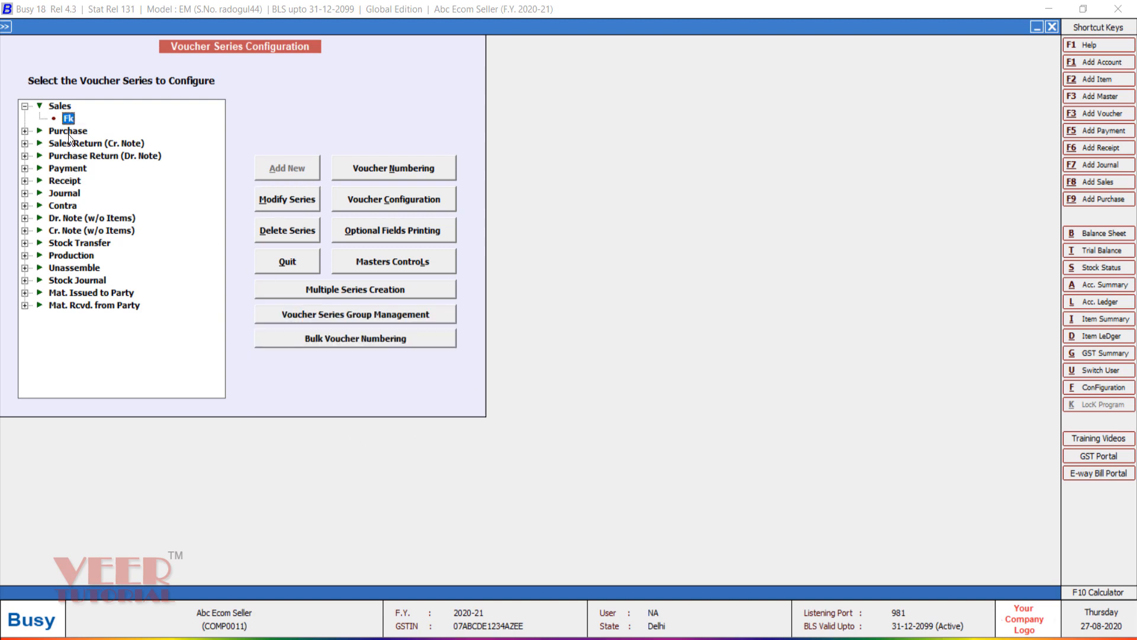
Step: Set Fk series numbering to Manual, with Warning Only for duplicate and blank voucher numbers
{"action": "left_click", "coordinate": [374, 172]}
{"action": "key", "text": "Escape"}
{"action": "left_click", "coordinate": [414, 168]}
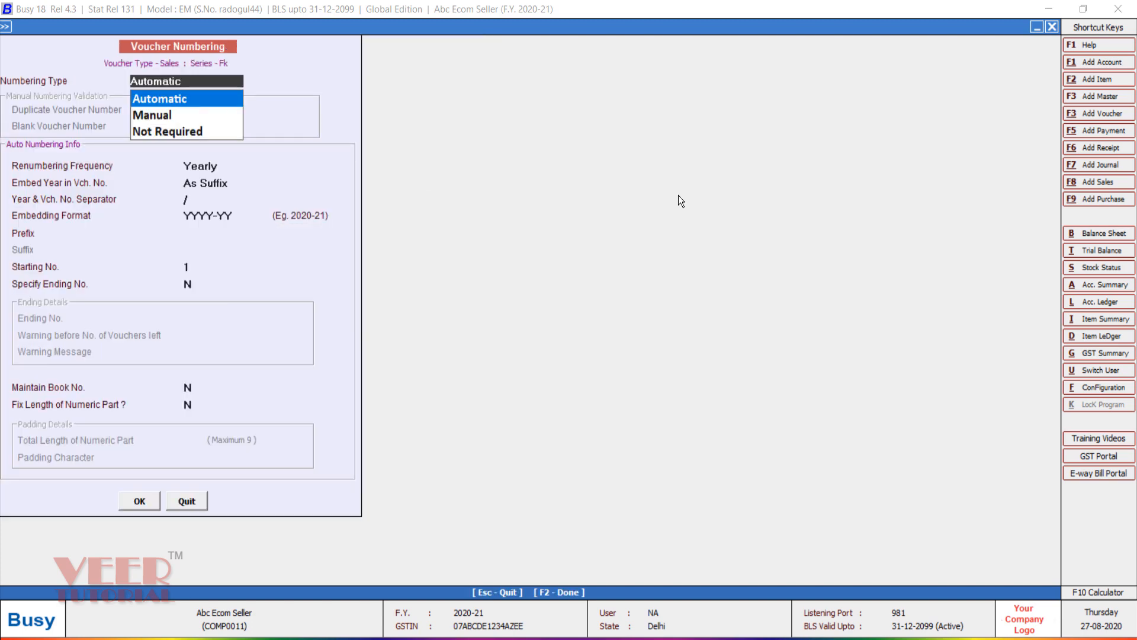
{"action": "key", "text": "Down"}
{"action": "key", "text": "Return"}
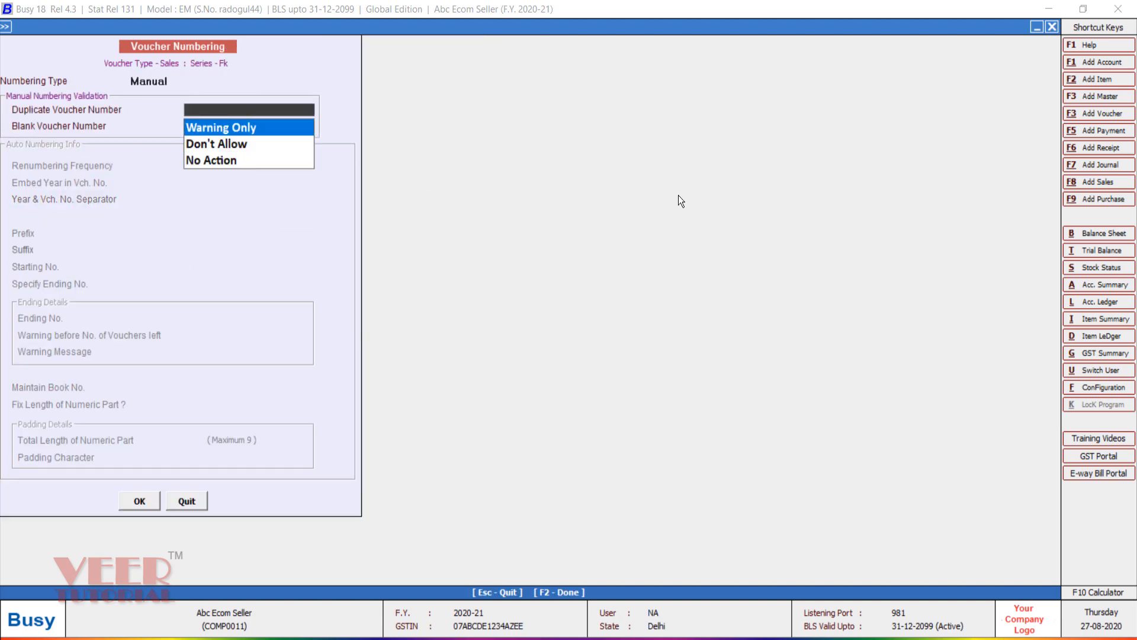
{"action": "key", "text": "Return"}
{"action": "key", "text": "Return"}
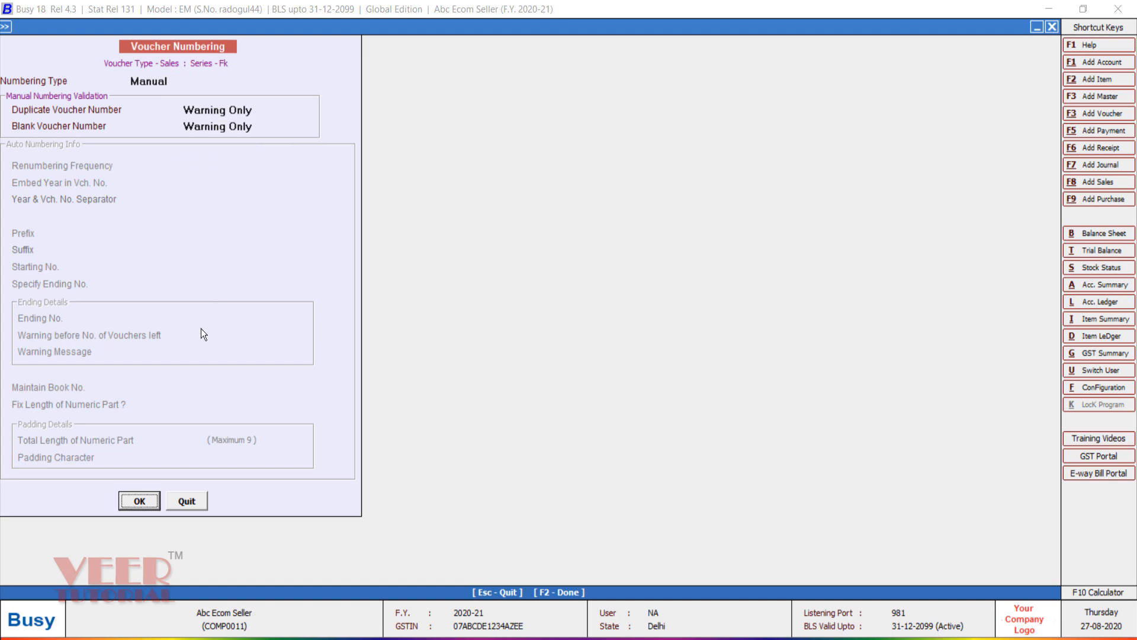
{"action": "key", "text": "Return"}
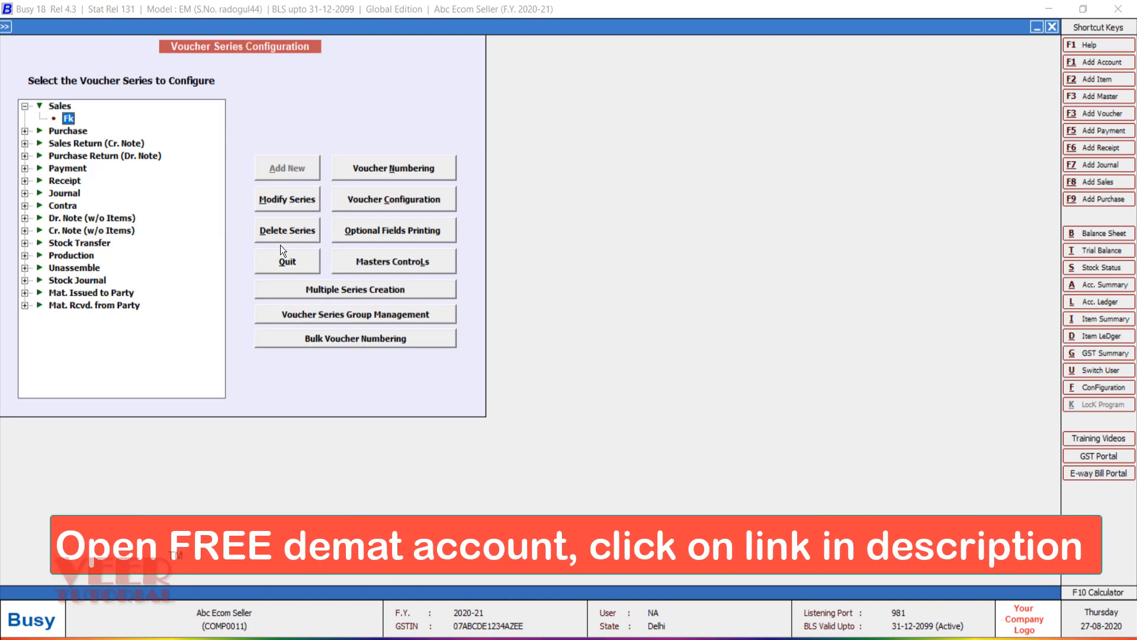
Step: Add one optional Text field named Orderno to the Fk series configuration
{"action": "left_click", "coordinate": [396, 201]}
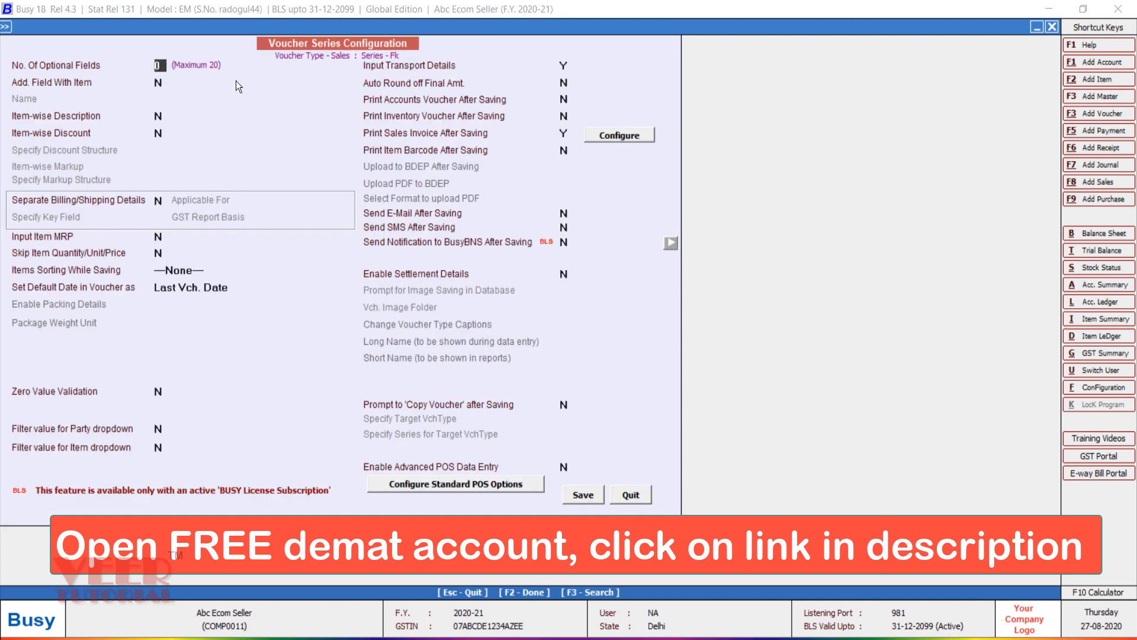
{"action": "type", "text": "1"}
{"action": "key", "text": "Return"}
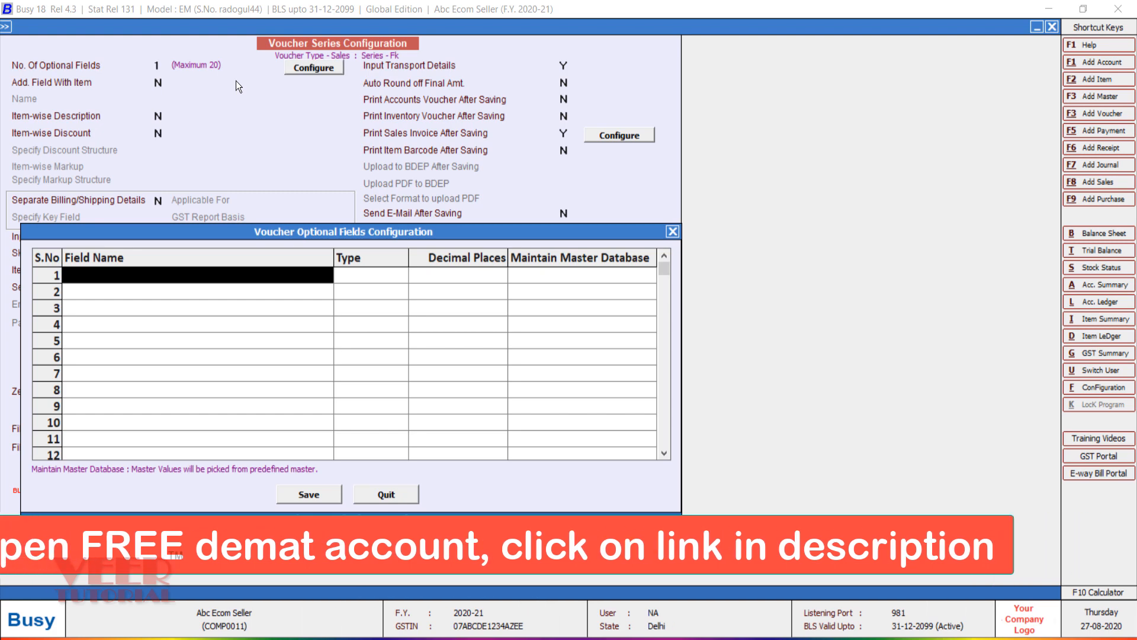
{"action": "type", "text": "order"}
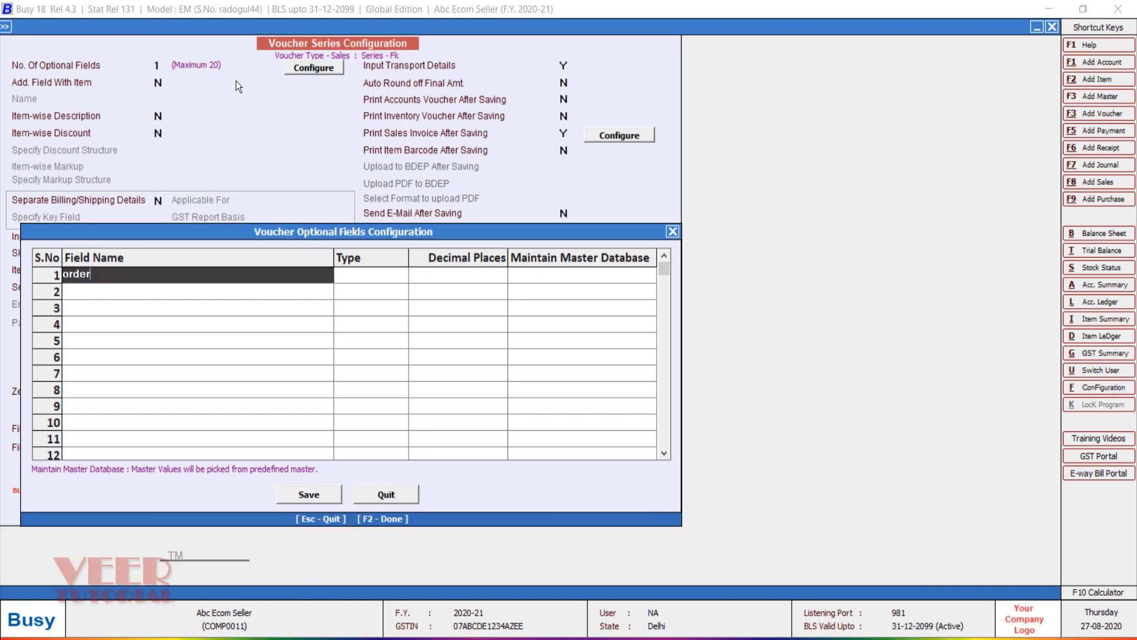
{"action": "type", "text": "no"}
{"action": "key", "text": "Return"}
{"action": "key", "text": "Return"}
{"action": "key", "text": "Return"}
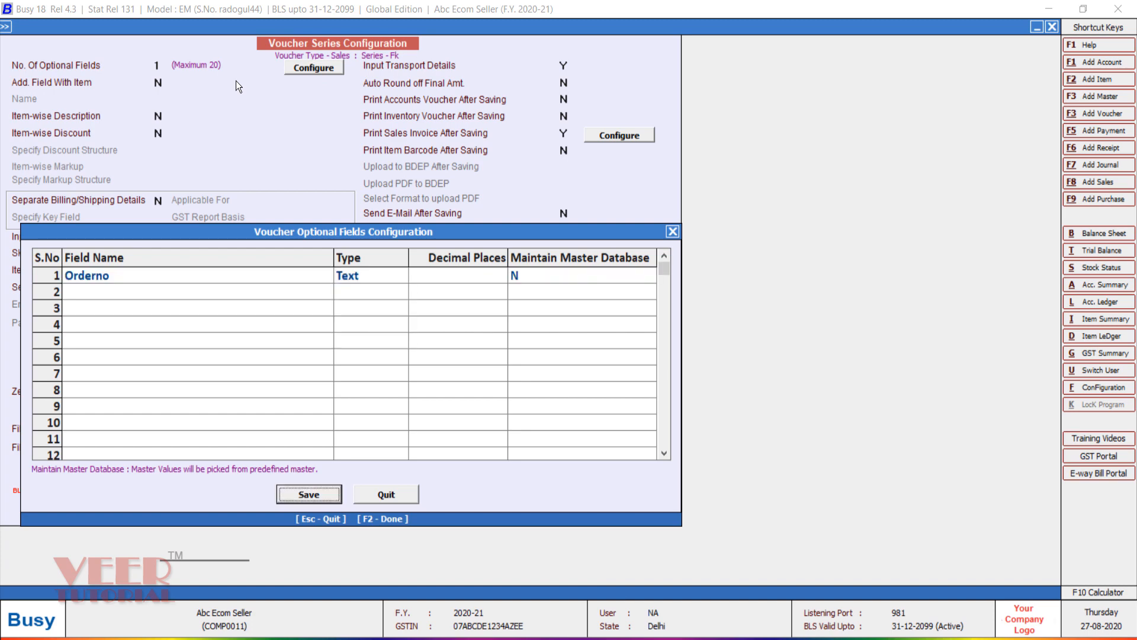
{"action": "key", "text": "Return"}
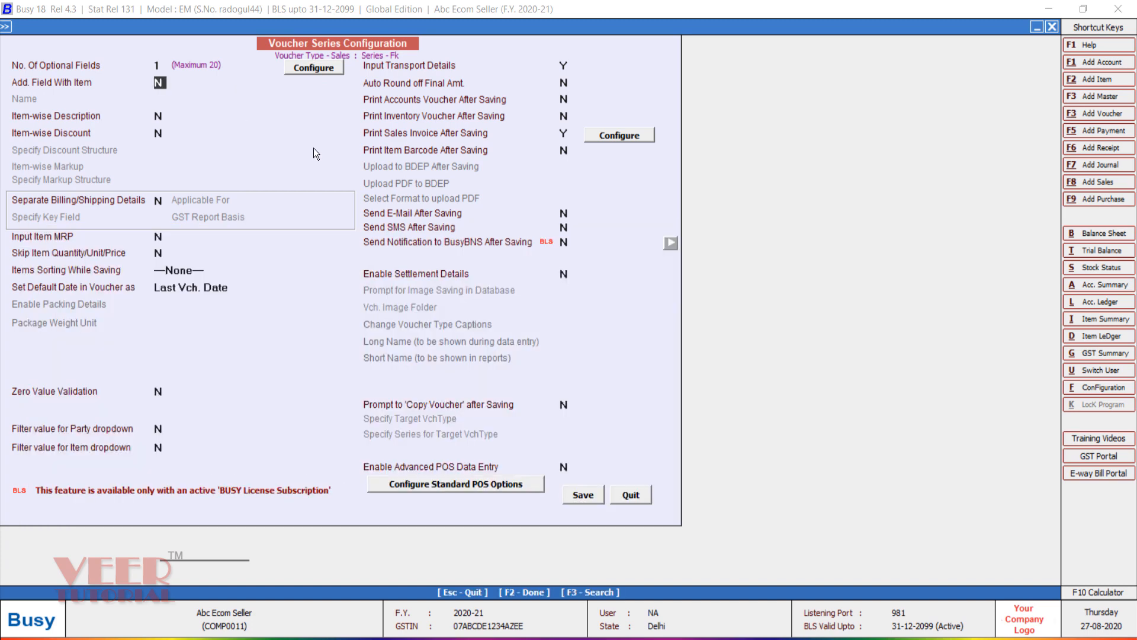
Step: Set Input Transport Details and Print Sales Invoice after saving to N
{"action": "left_click", "coordinate": [563, 65]}
{"action": "key", "text": "n"}
{"action": "key", "text": "Return"}
{"action": "left_click", "coordinate": [564, 134]}
{"action": "key", "text": "n"}
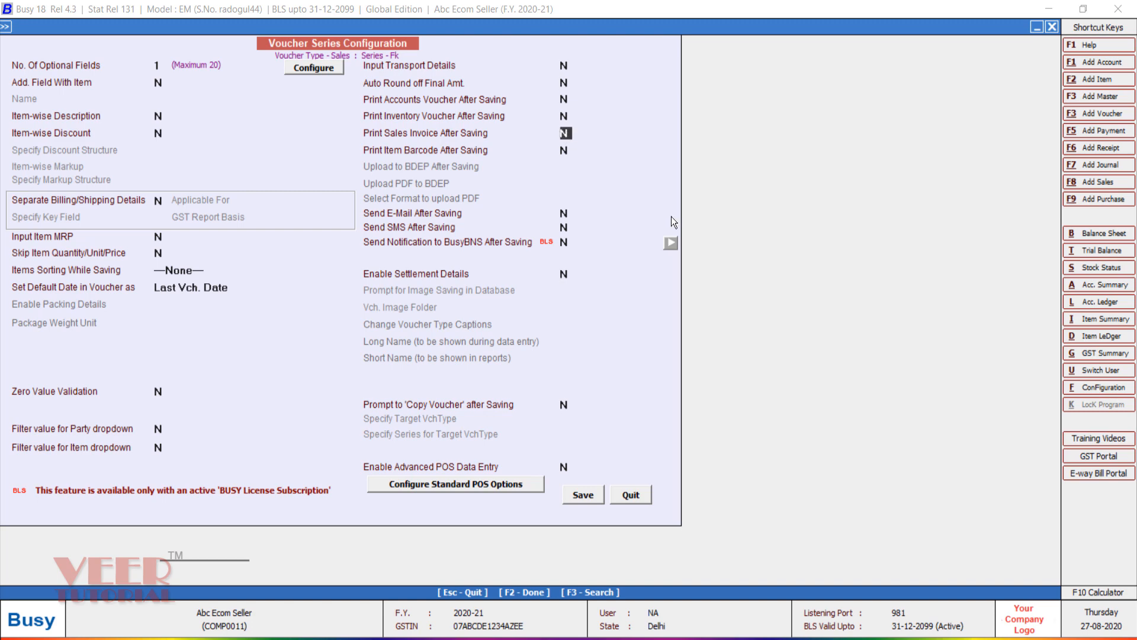
{"action": "key", "text": "Return"}
Step: Enable automatic round-off using Rounded Off (+) and Rounded Off (-), then save the configuration
{"action": "left_click", "coordinate": [564, 83]}
{"action": "key", "text": "y"}
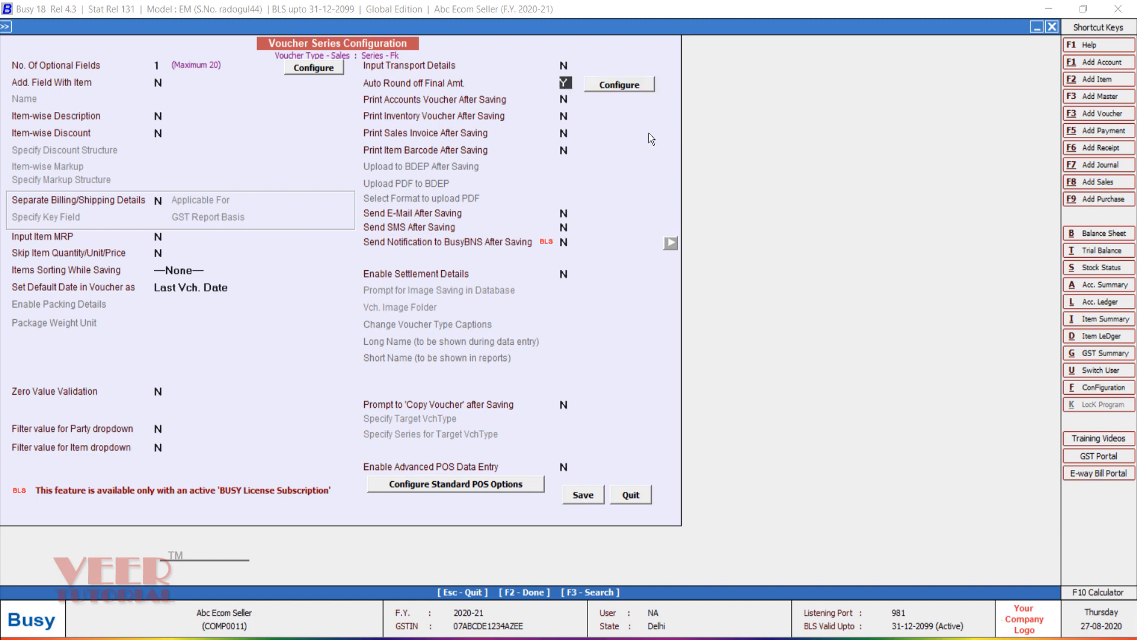
{"action": "key", "text": "Return"}
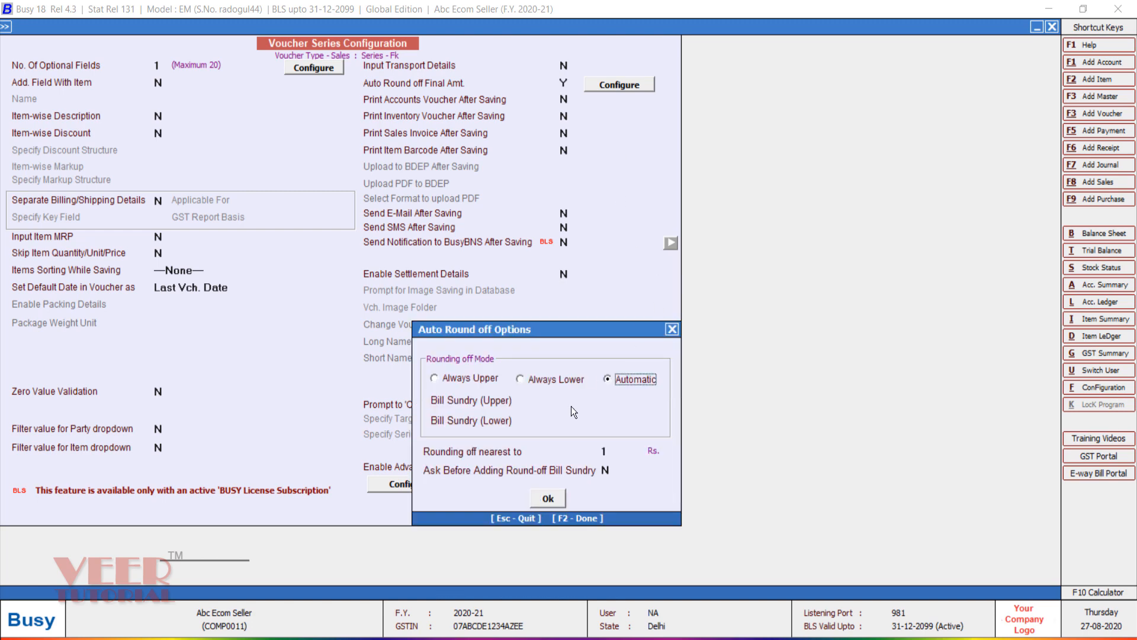
{"action": "key", "text": "Return"}
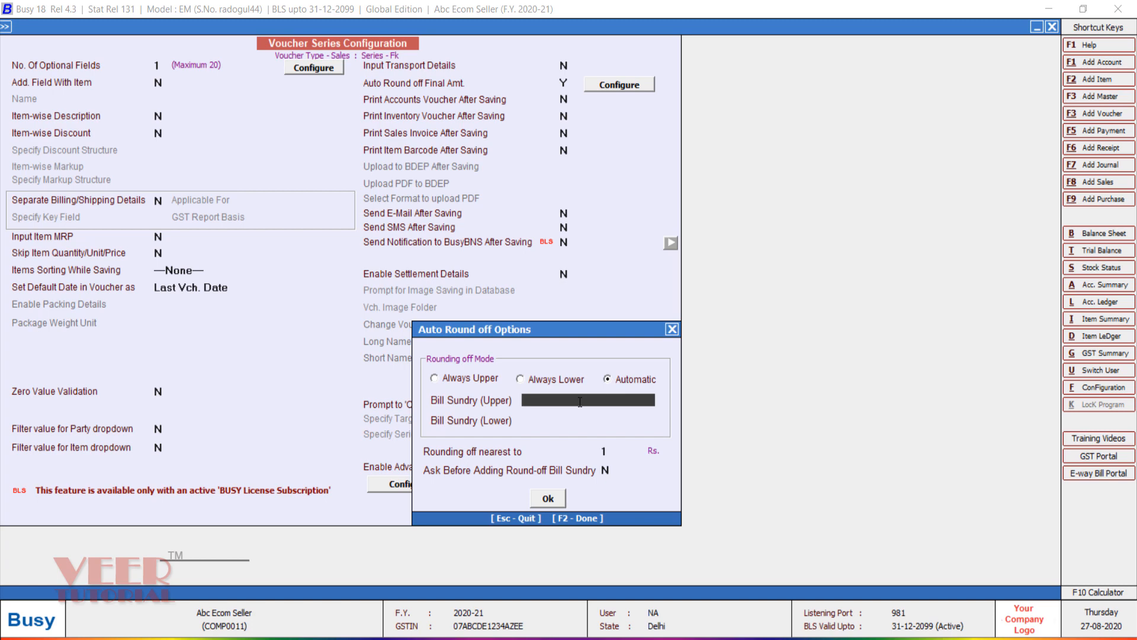
{"action": "type", "text": "rou"}
{"action": "key", "text": "Down"}
{"action": "key", "text": "Return"}
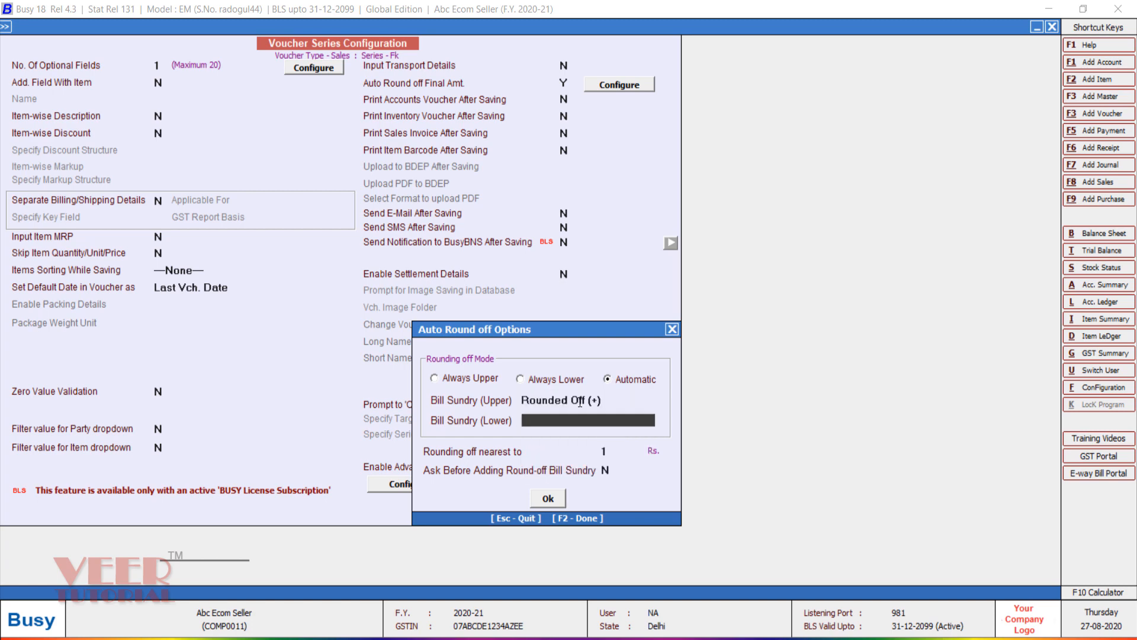
{"action": "type", "text": "roun"}
{"action": "key", "text": "Return"}
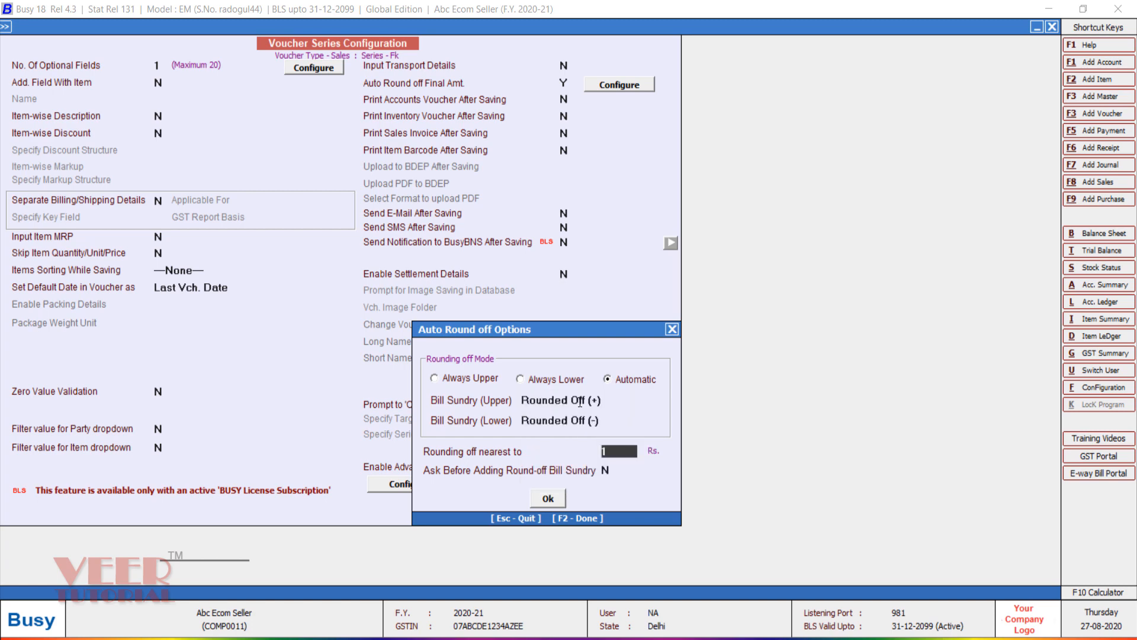
{"action": "left_click", "coordinate": [549, 493]}
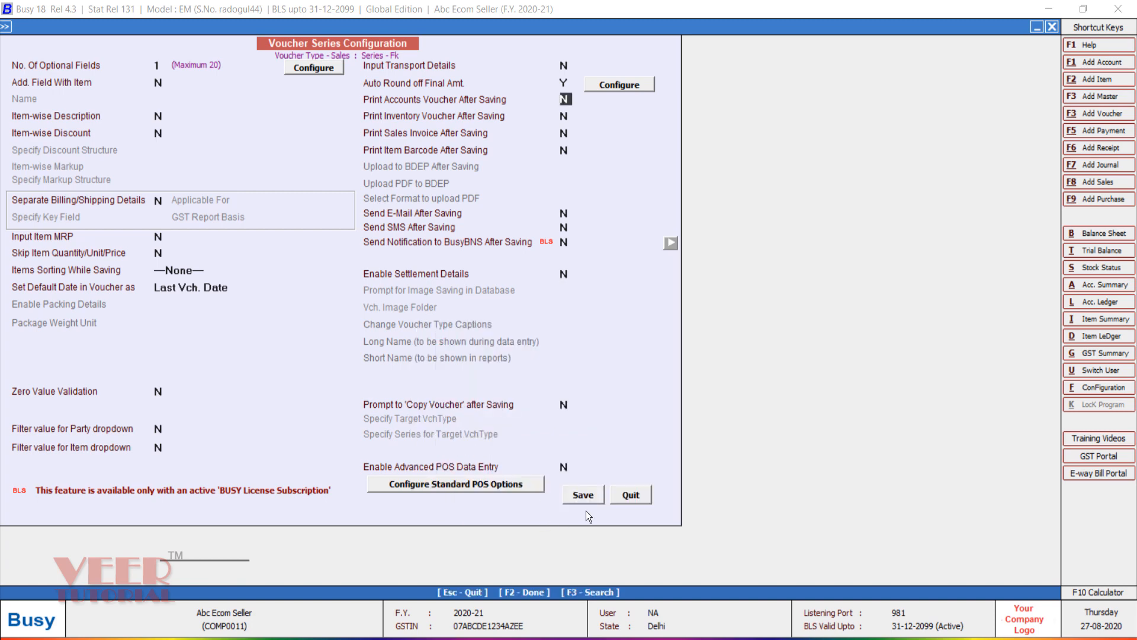
{"action": "left_click", "coordinate": [579, 497]}
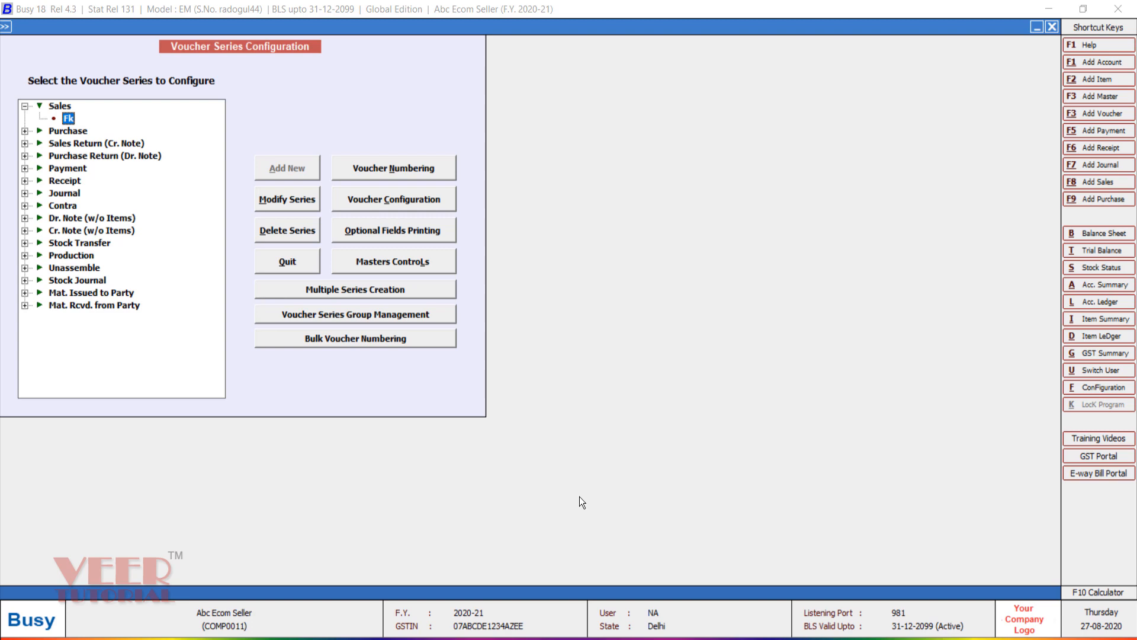
Step: Start a trial sales voucher in series Fk with sale type FK-IGST-18%
{"action": "key", "text": "Escape"}
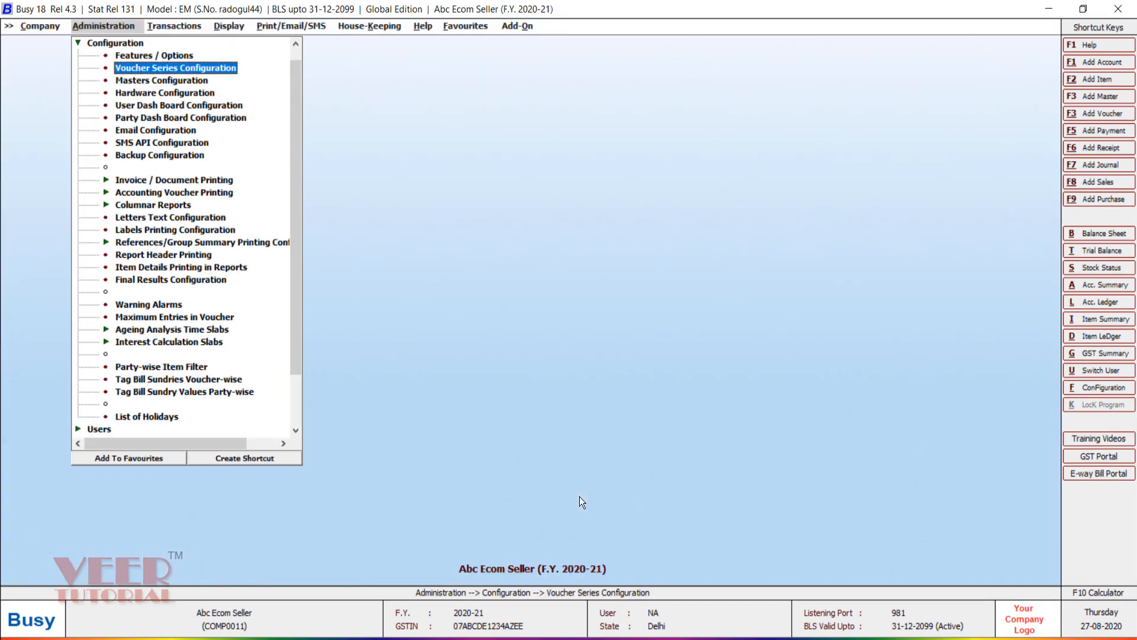
{"action": "key", "text": "Right"}
{"action": "key", "text": "Return"}
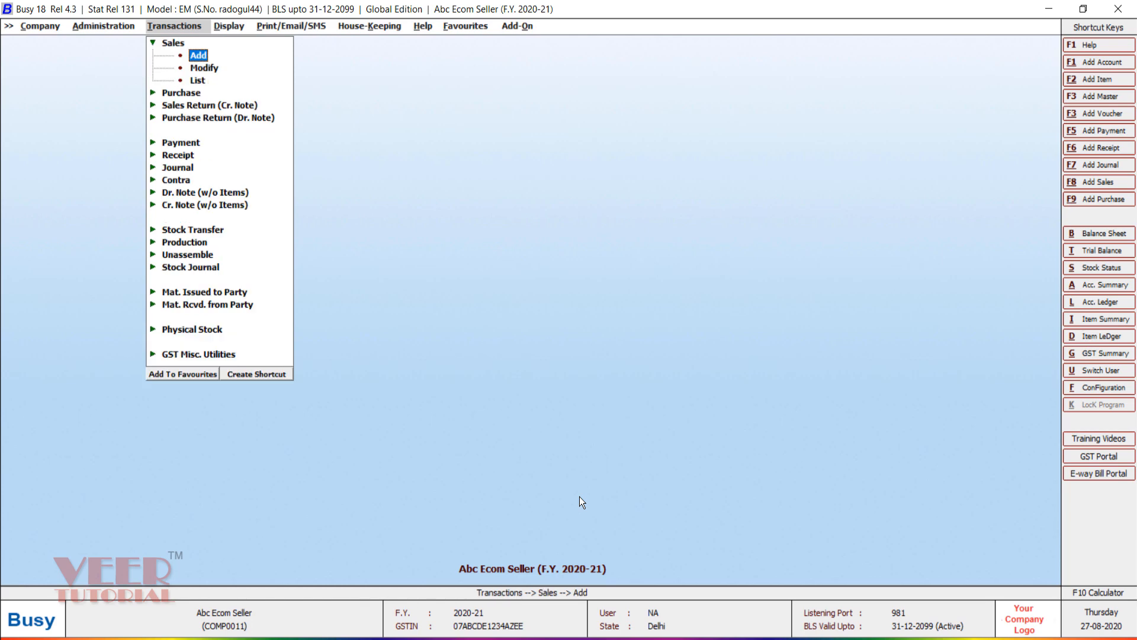
{"action": "key", "text": "Return"}
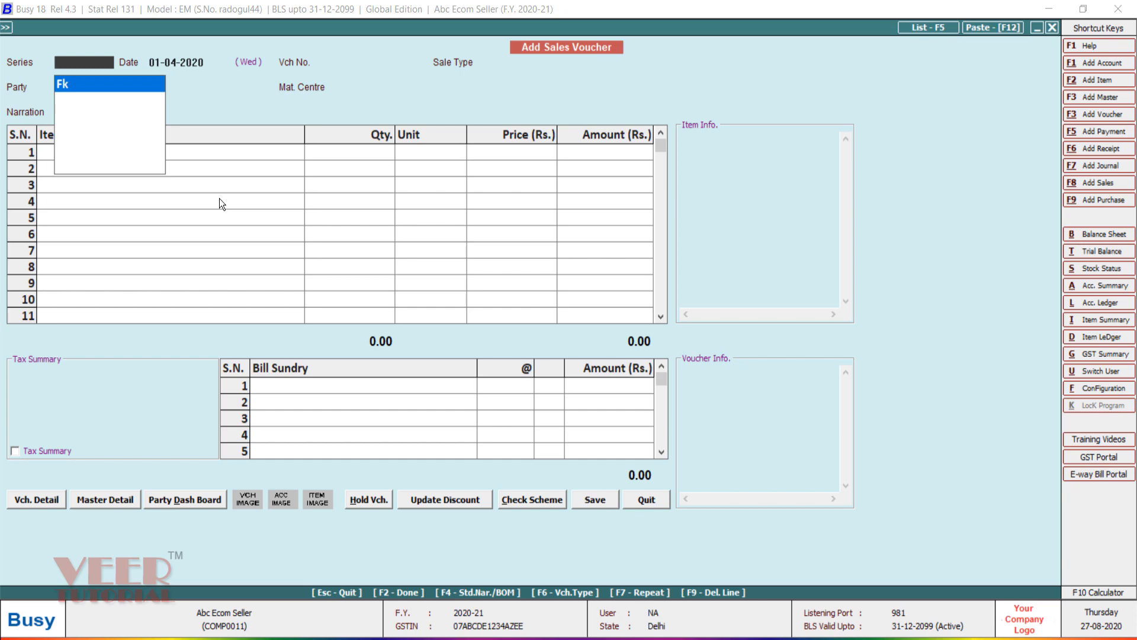
{"action": "key", "text": "Return"}
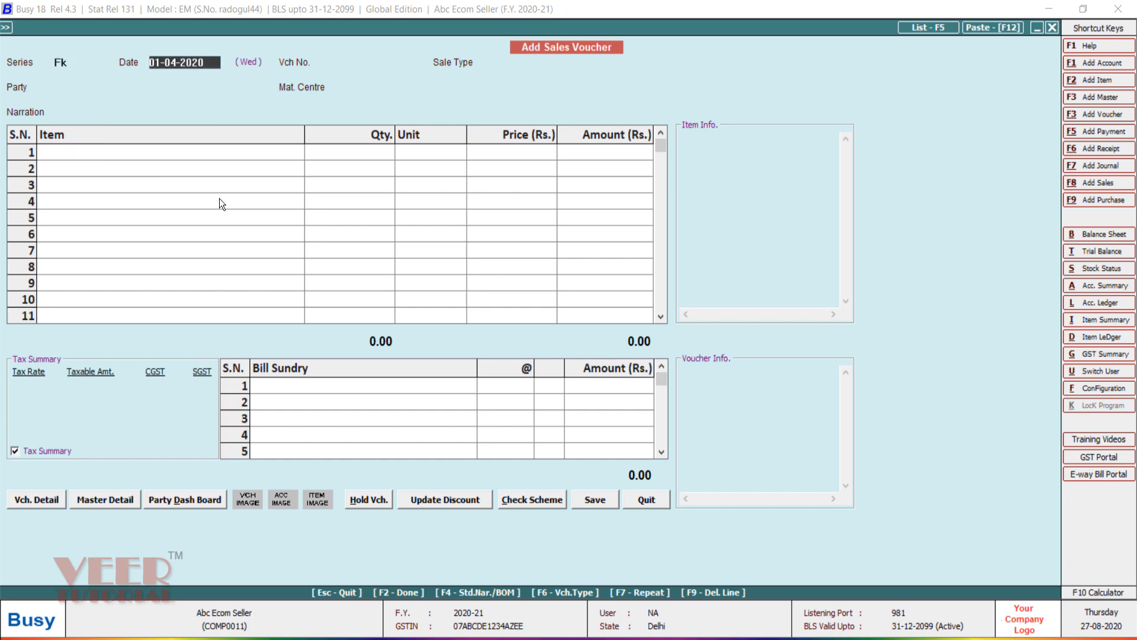
{"action": "key", "text": "Return"}
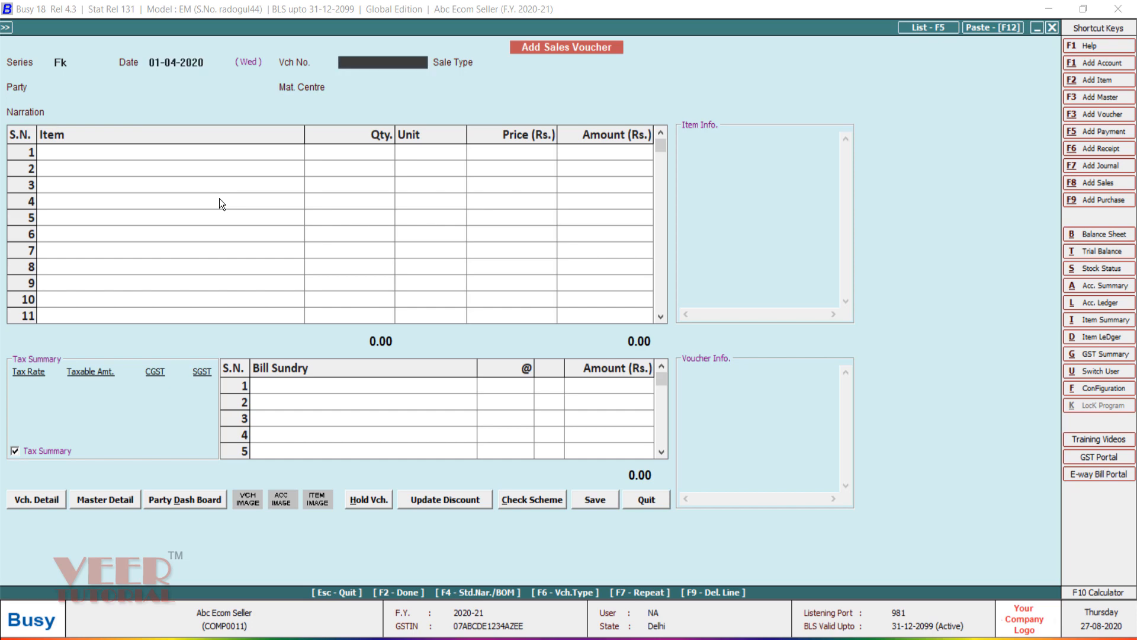
{"action": "type", "text": "A"}
{"action": "key", "text": "Return"}
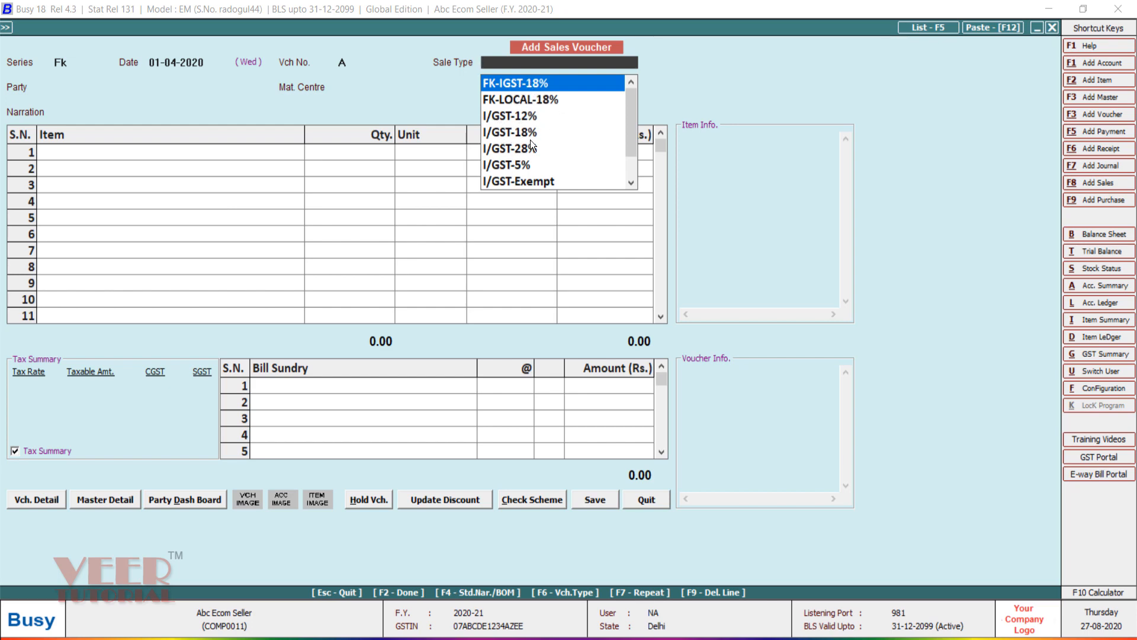
{"action": "scroll", "coordinate": [628, 140], "scroll_direction": "down", "scroll_amount": 1}
{"action": "scroll", "coordinate": [628, 127], "scroll_direction": "up", "scroll_amount": 1}
{"action": "left_click", "coordinate": [496, 86]}
Step: Enter party Flipkart, Main Store and order number 1, then quit the voucher without saving
{"action": "type", "text": "fl"}
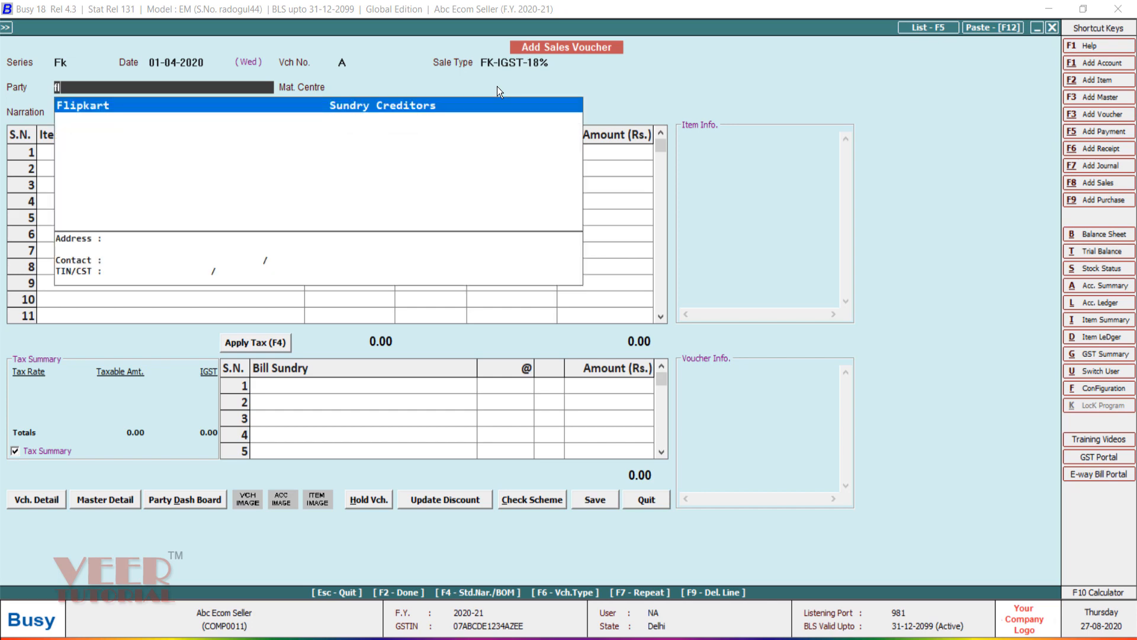
{"action": "key", "text": "Return"}
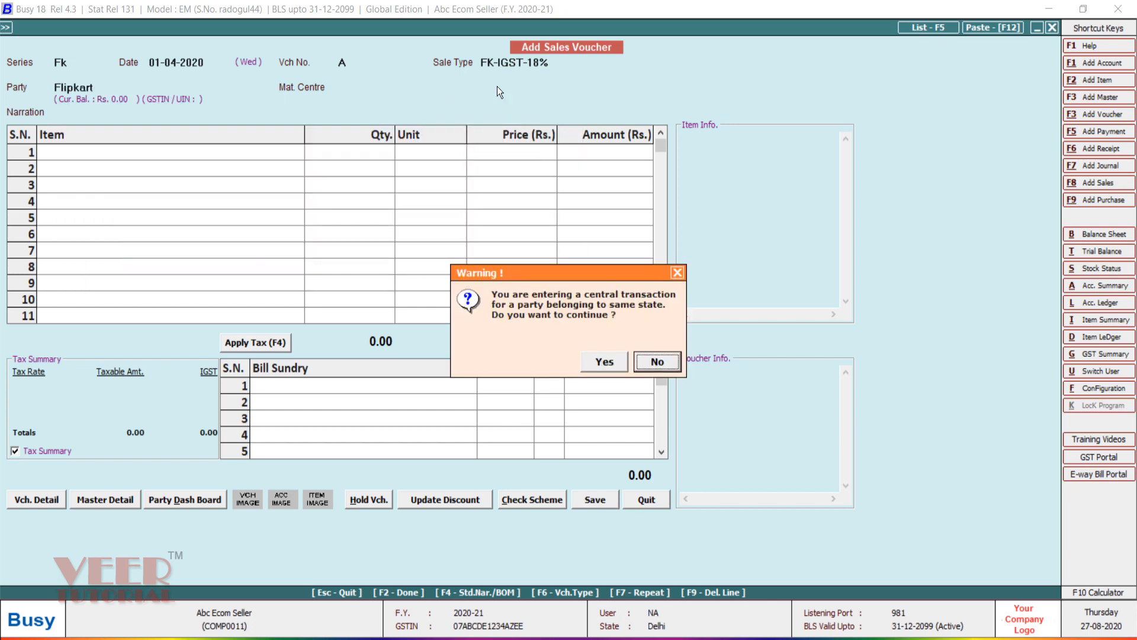
{"action": "key", "text": "Left"}
{"action": "key", "text": "Return"}
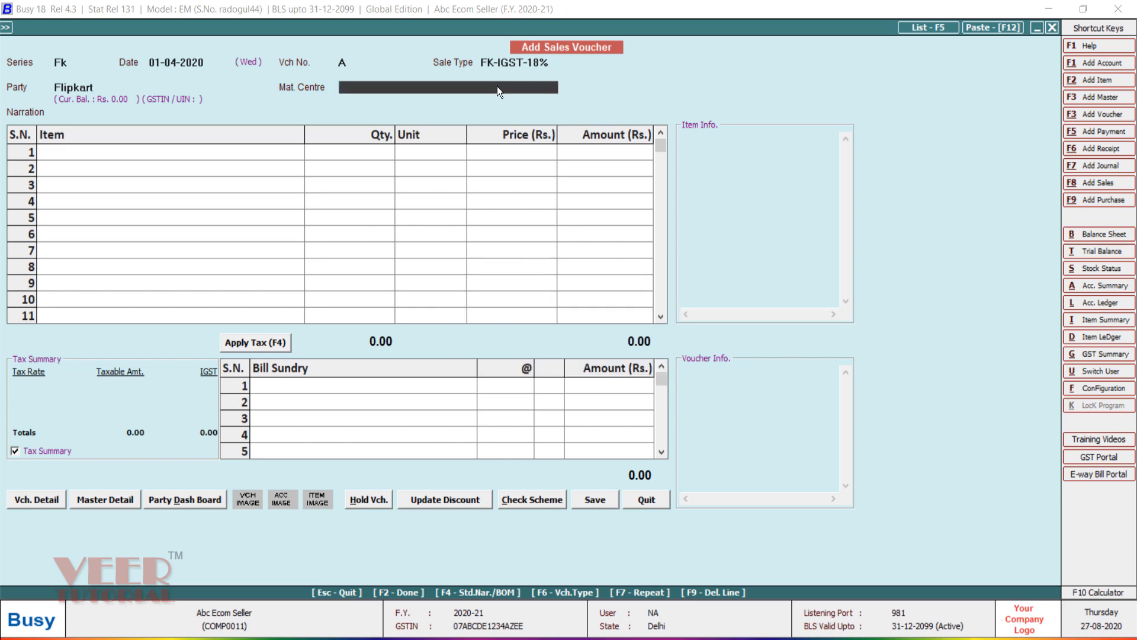
{"action": "key", "text": "Return"}
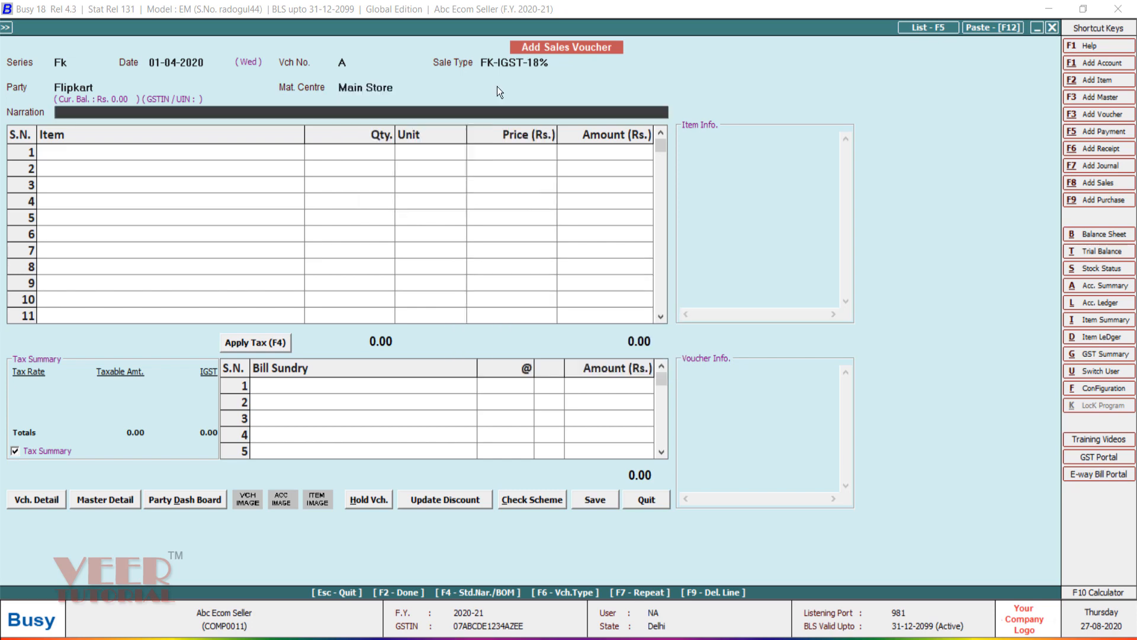
{"action": "key", "text": "Return"}
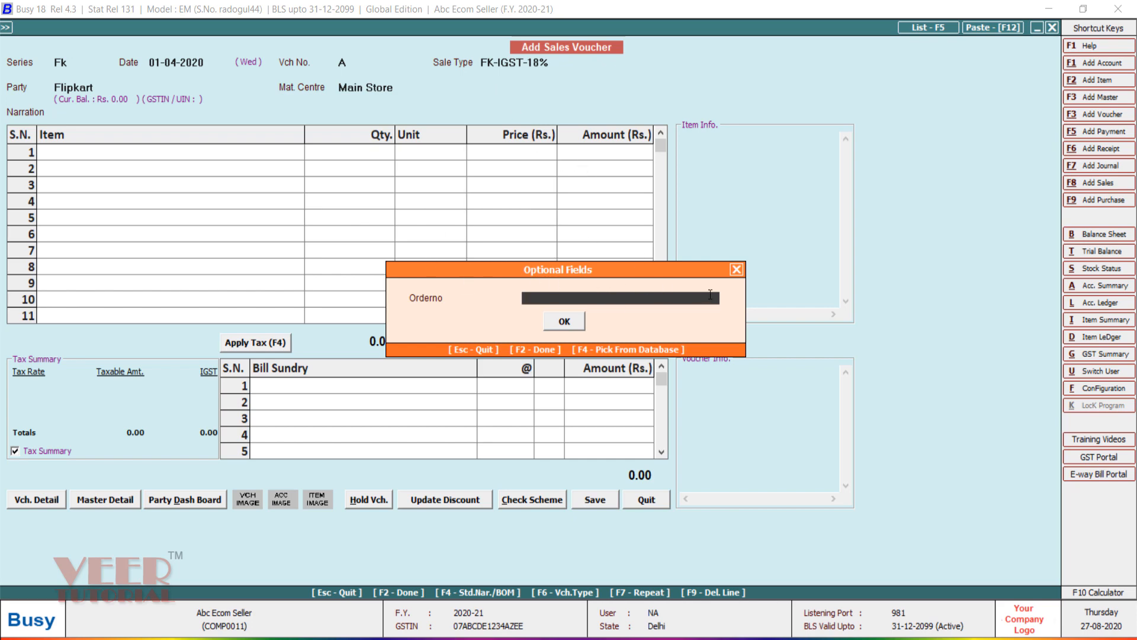
{"action": "type", "text": "1"}
{"action": "key", "text": "Return"}
{"action": "key", "text": "Return"}
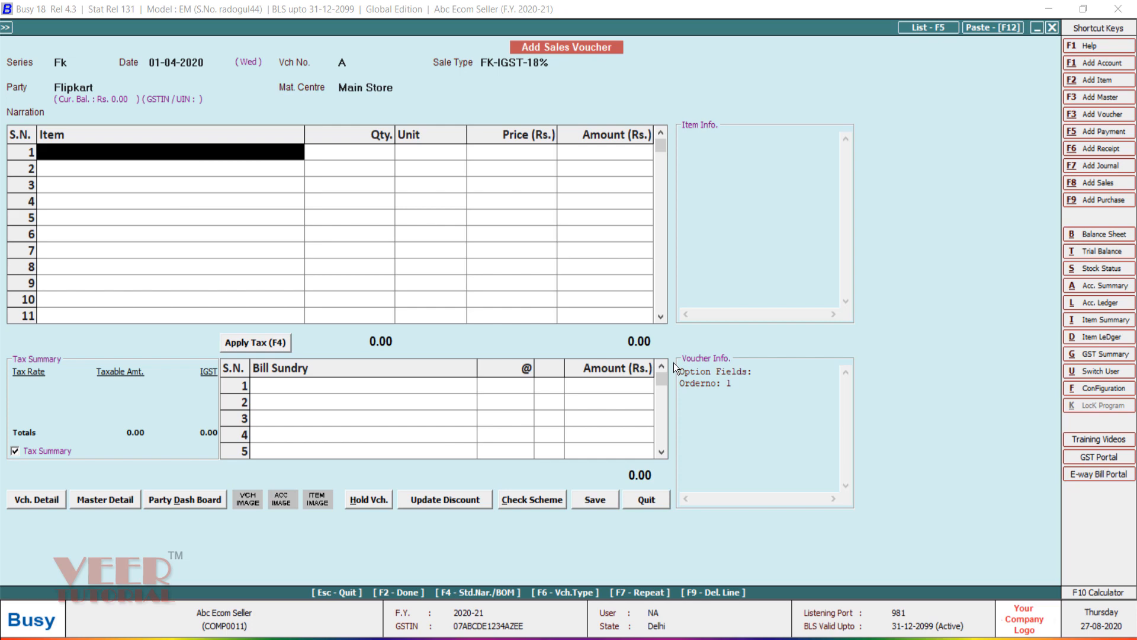
{"action": "key", "text": "Escape"}
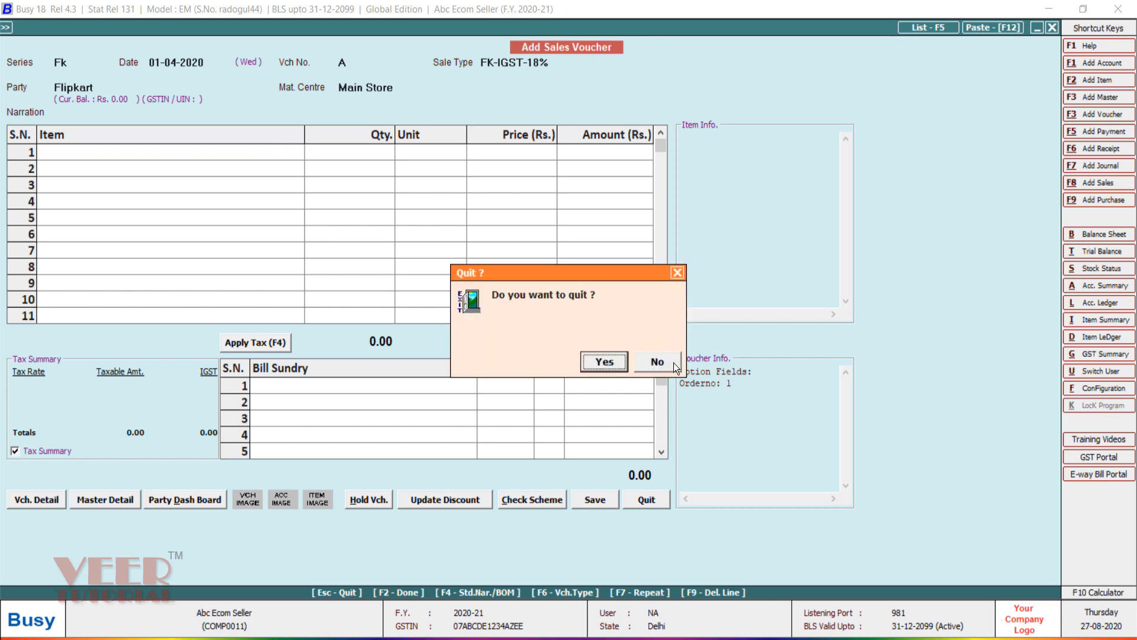
{"action": "key", "text": "Return"}
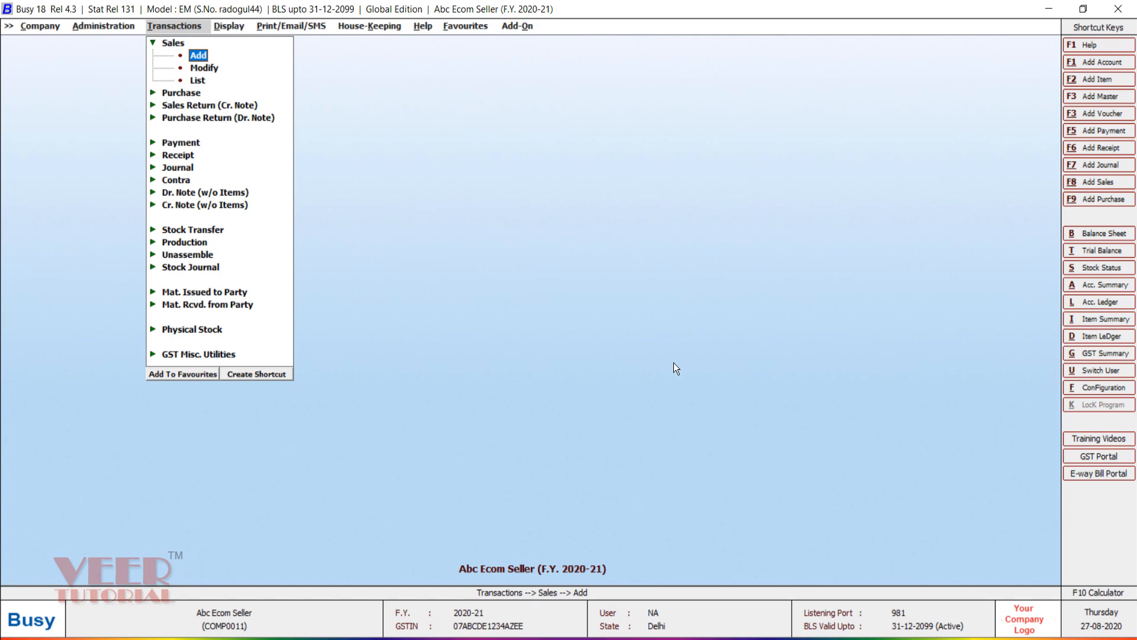
Step: Open the voucher configuration for the Fk sales series
{"action": "key", "text": "Left"}
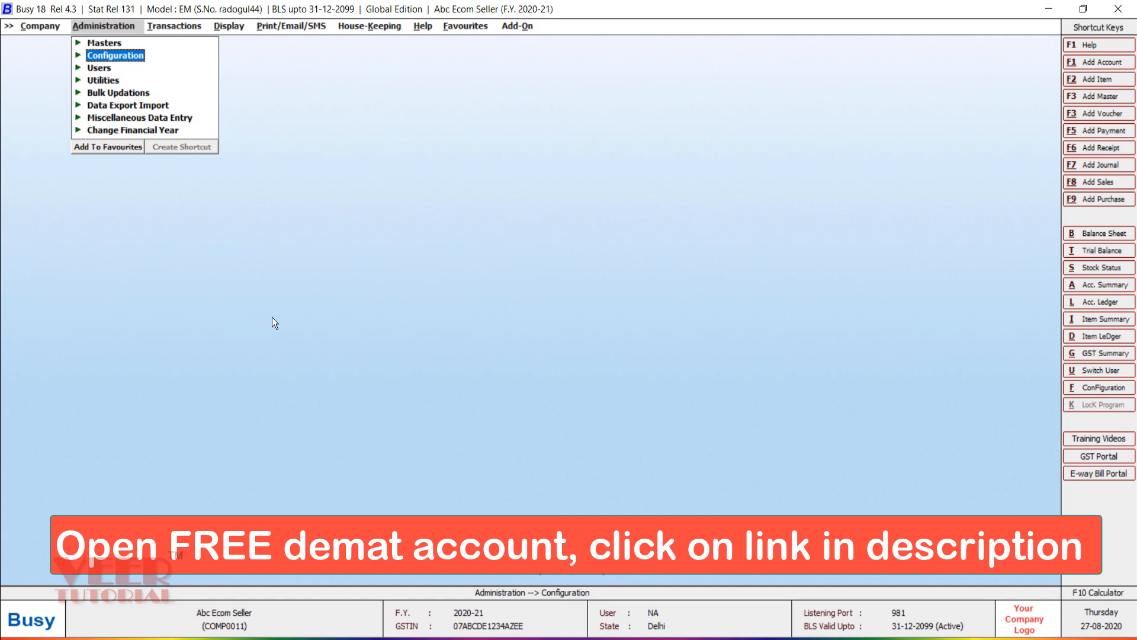
{"action": "key", "text": "Return"}
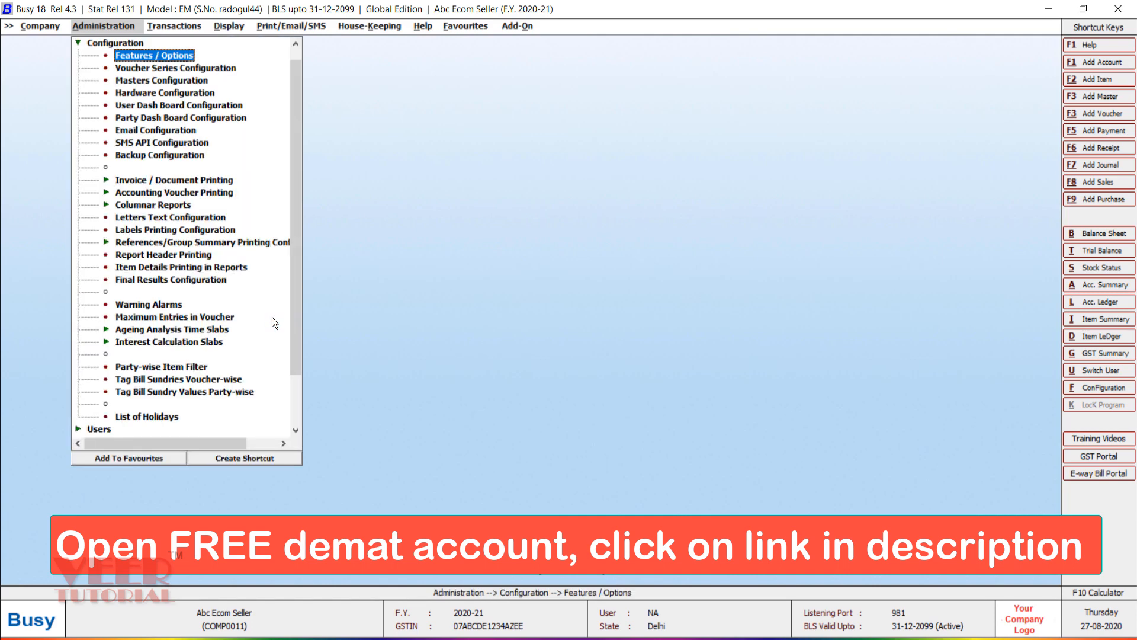
{"action": "key", "text": "Down"}
{"action": "key", "text": "Return"}
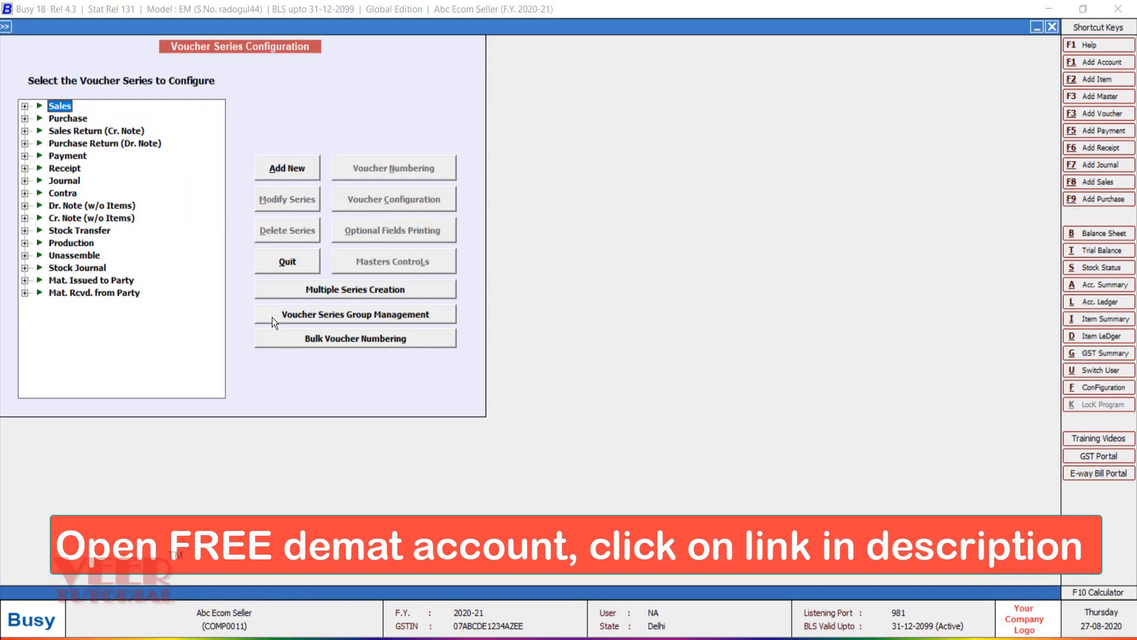
{"action": "key", "text": "Right"}
{"action": "key", "text": "Down"}
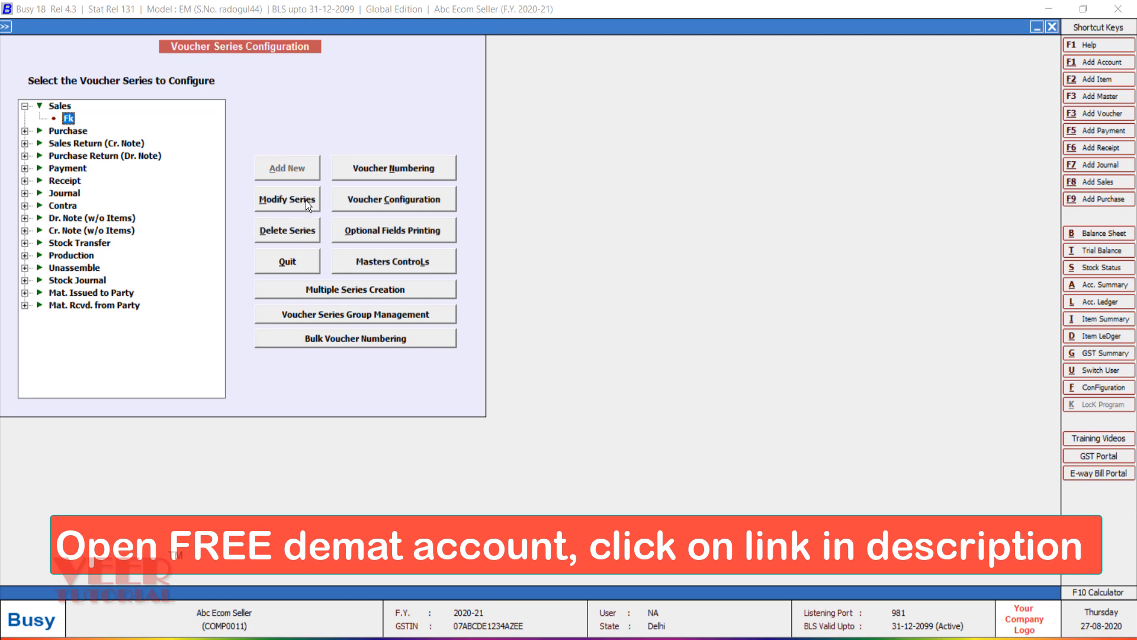
{"action": "left_click", "coordinate": [390, 197]}
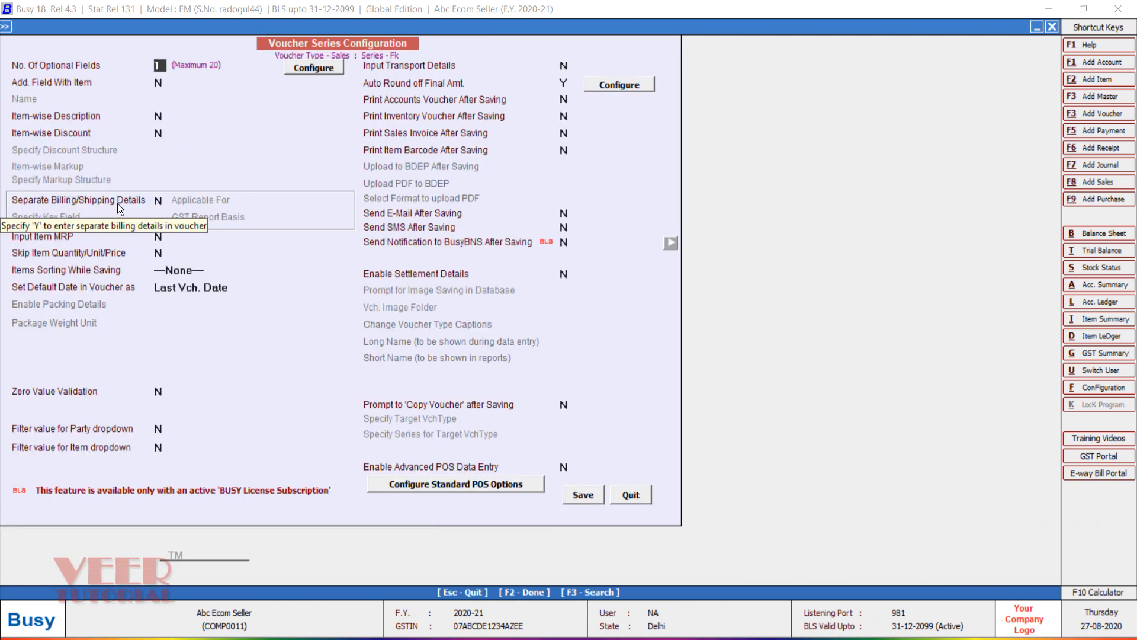
Step: Enable separate billing/shipping for All Parties with GST basis Billing/Shipping Details, save, and switch to Excel
{"action": "left_click", "coordinate": [159, 203]}
{"action": "key", "text": "y"}
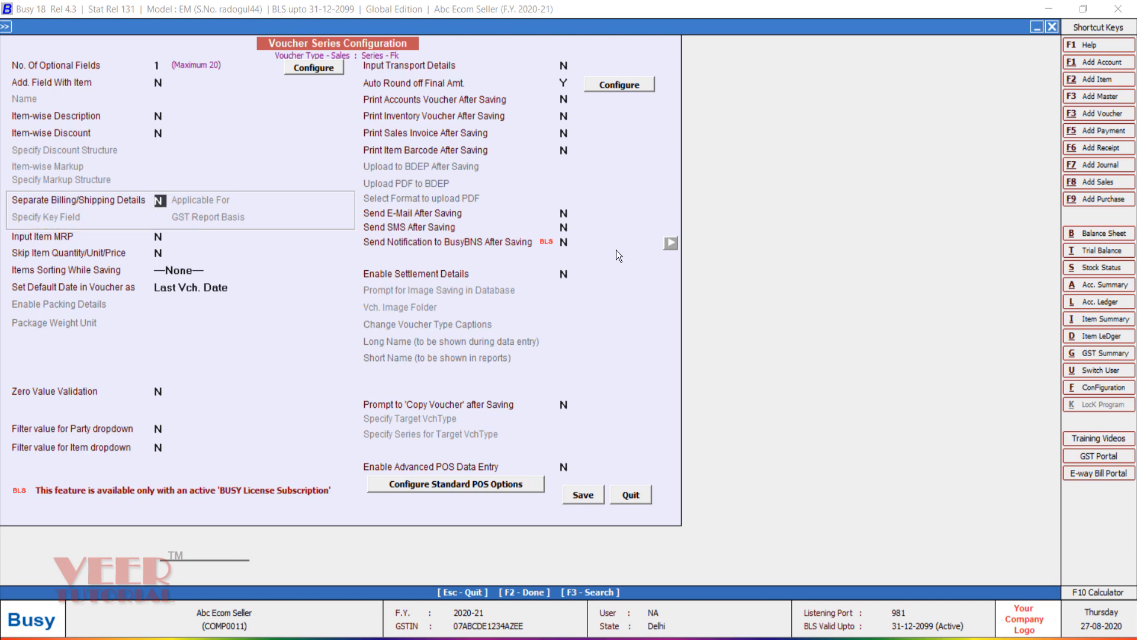
{"action": "key", "text": "Return"}
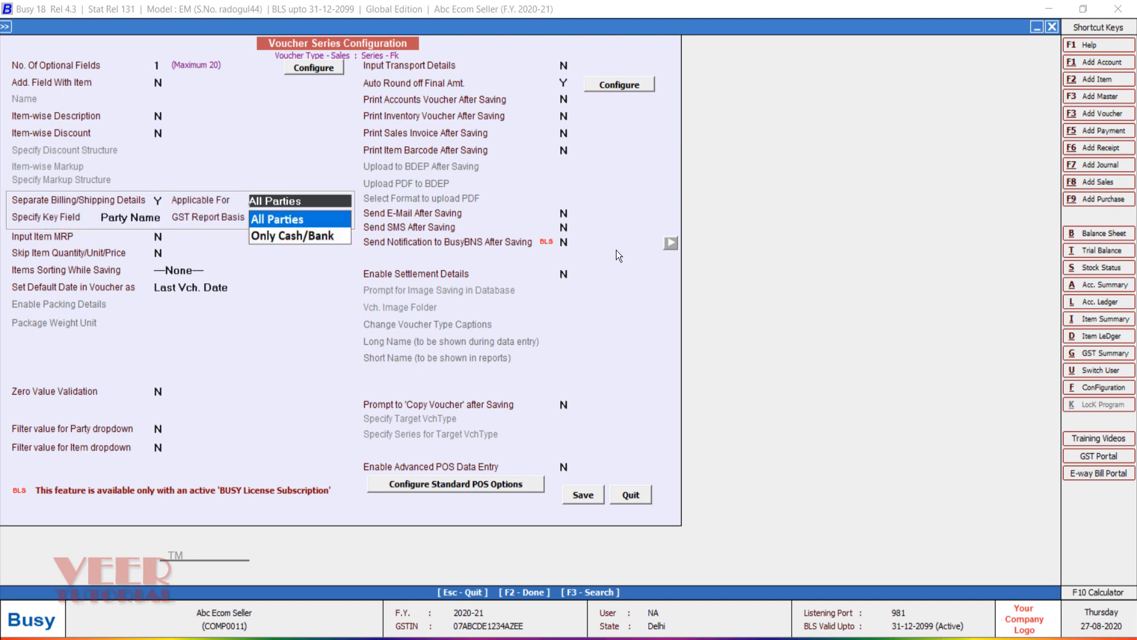
{"action": "key", "text": "Return"}
{"action": "key", "text": "Return"}
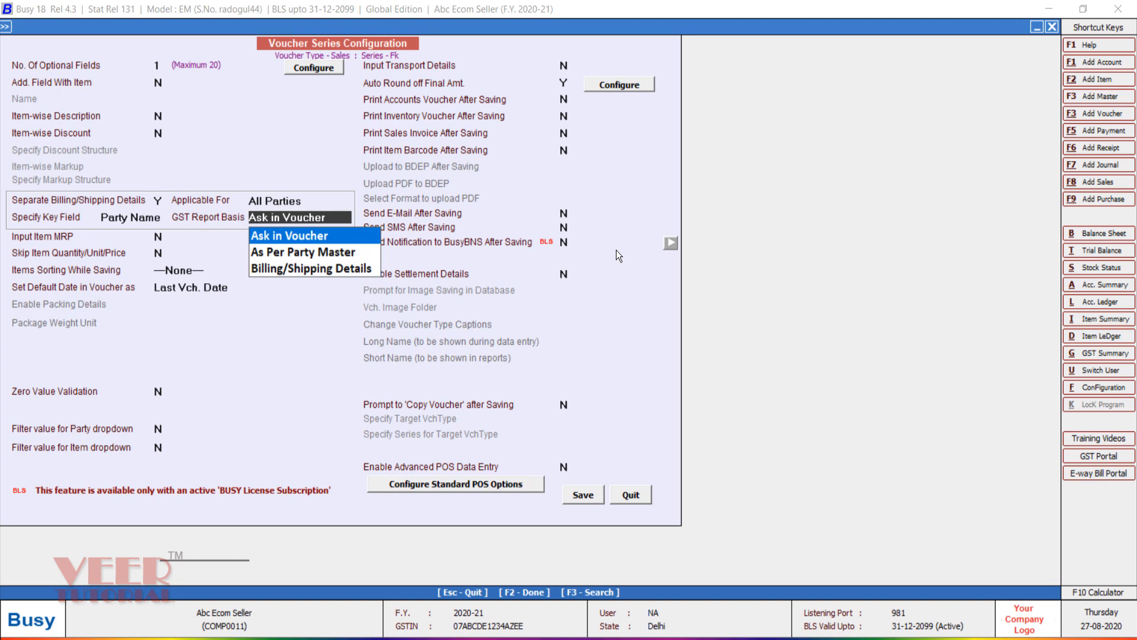
{"action": "key", "text": "Down"}
{"action": "key", "text": "Down"}
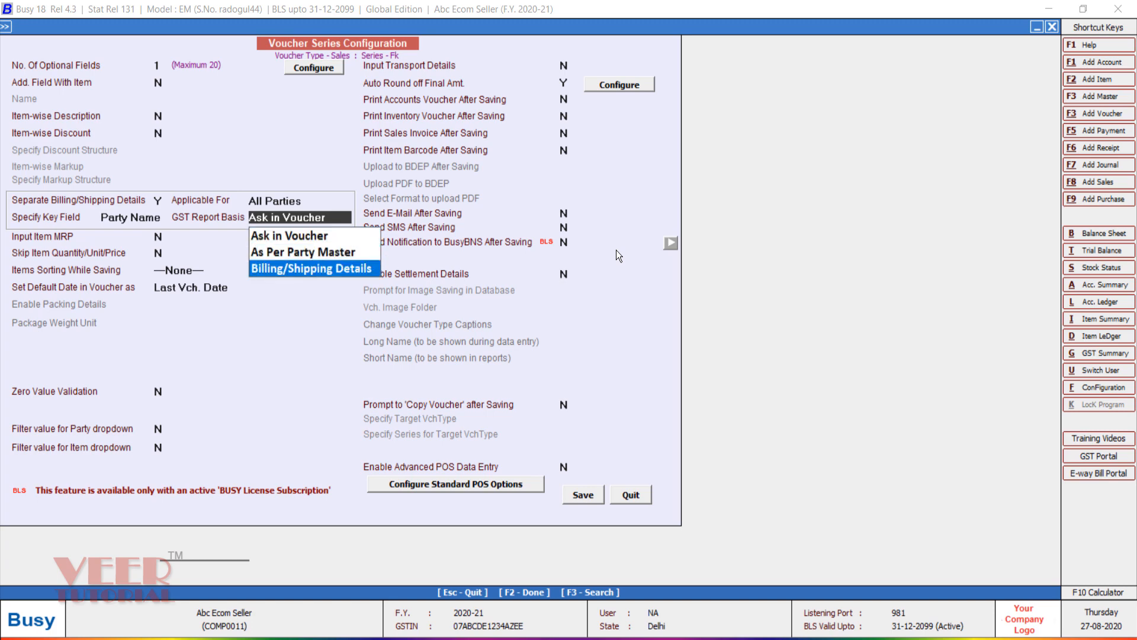
{"action": "key", "text": "Return"}
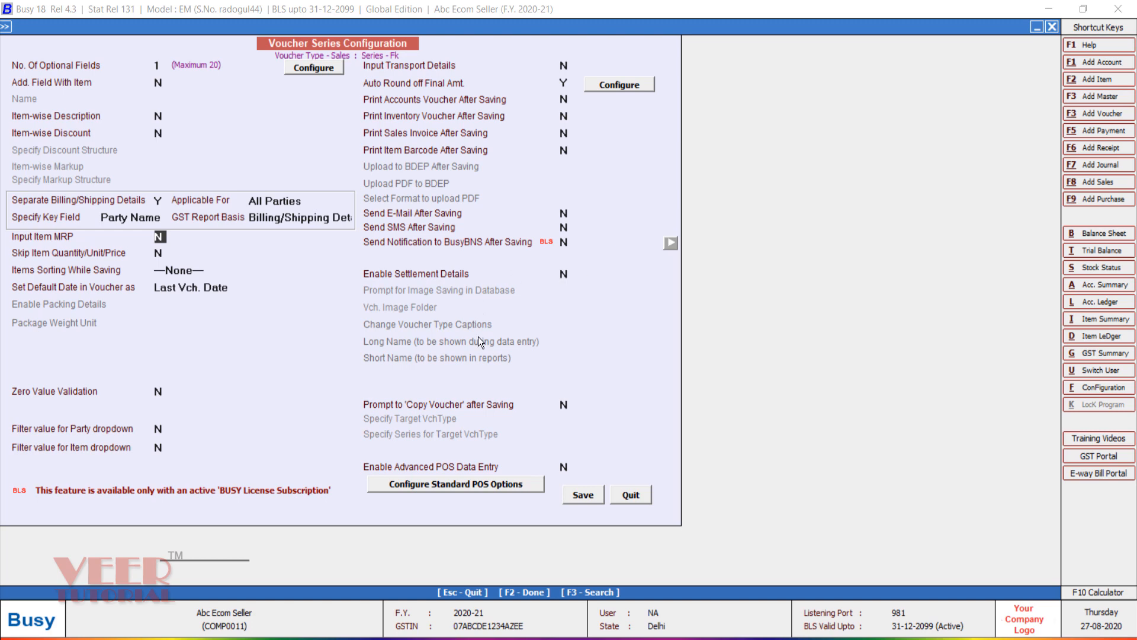
{"action": "left_click", "coordinate": [581, 495]}
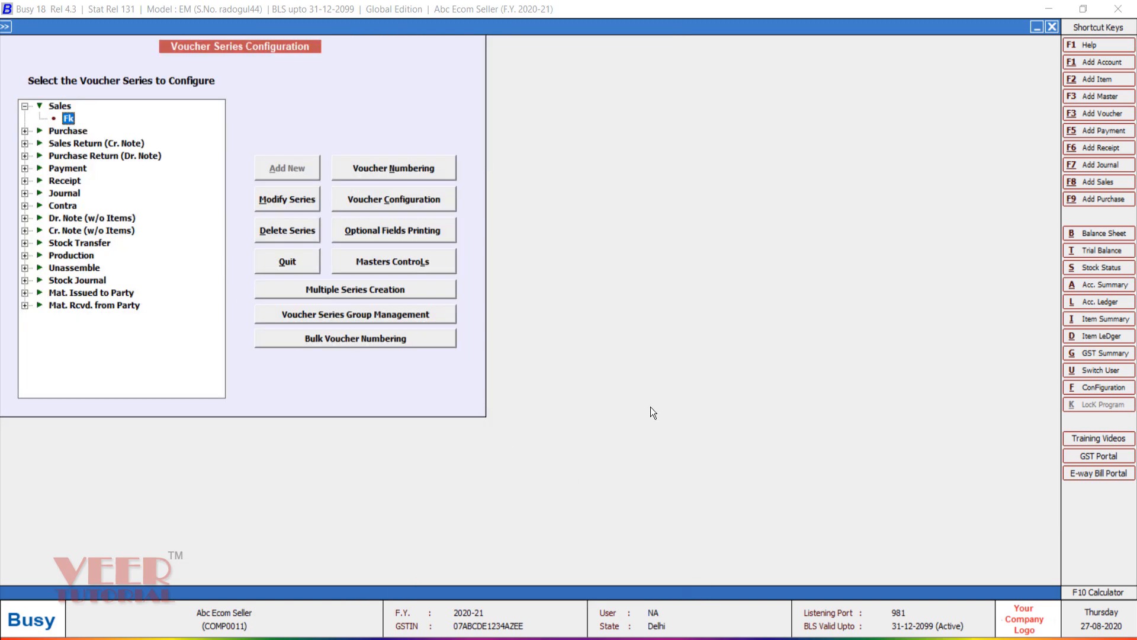
{"action": "key", "text": "Escape"}
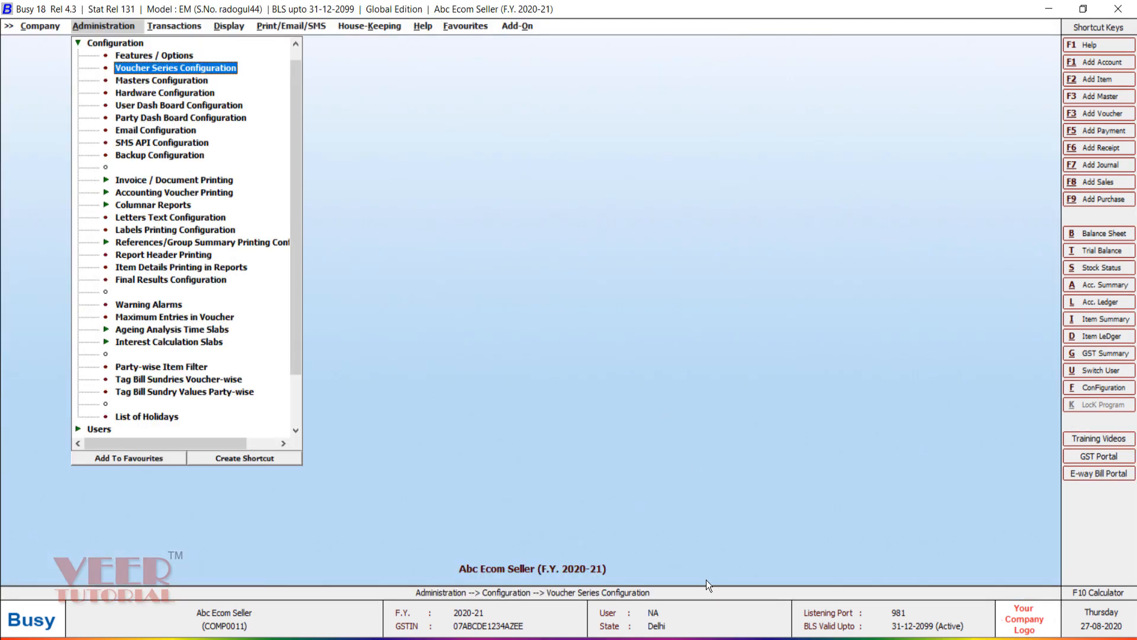
{"action": "left_click", "coordinate": [723, 628]}
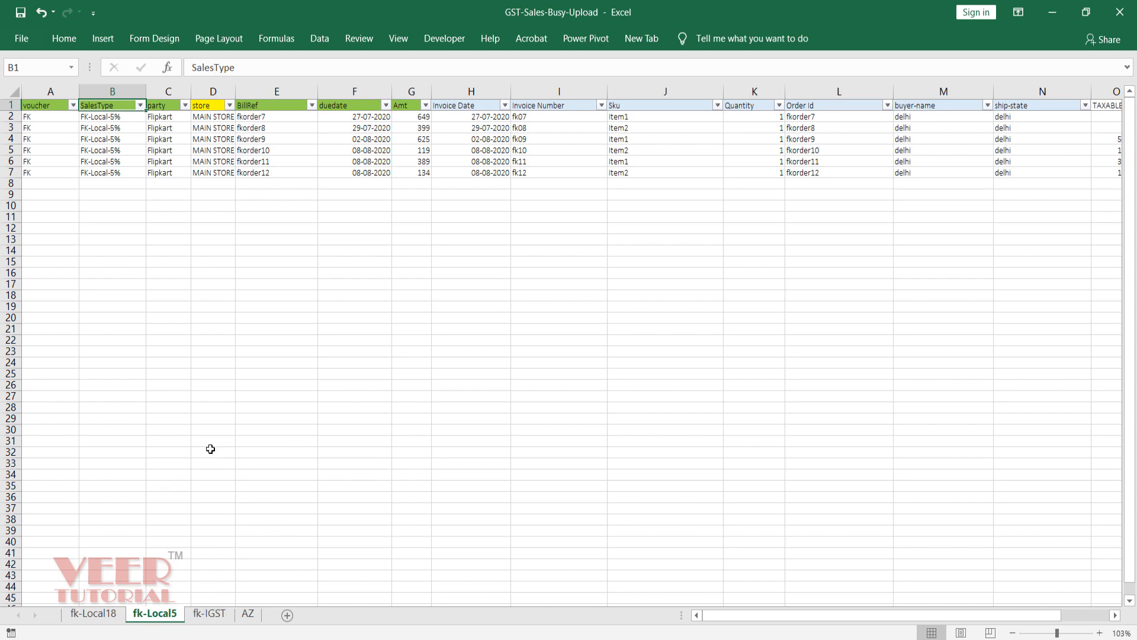
{"action": "key", "text": "Left"}
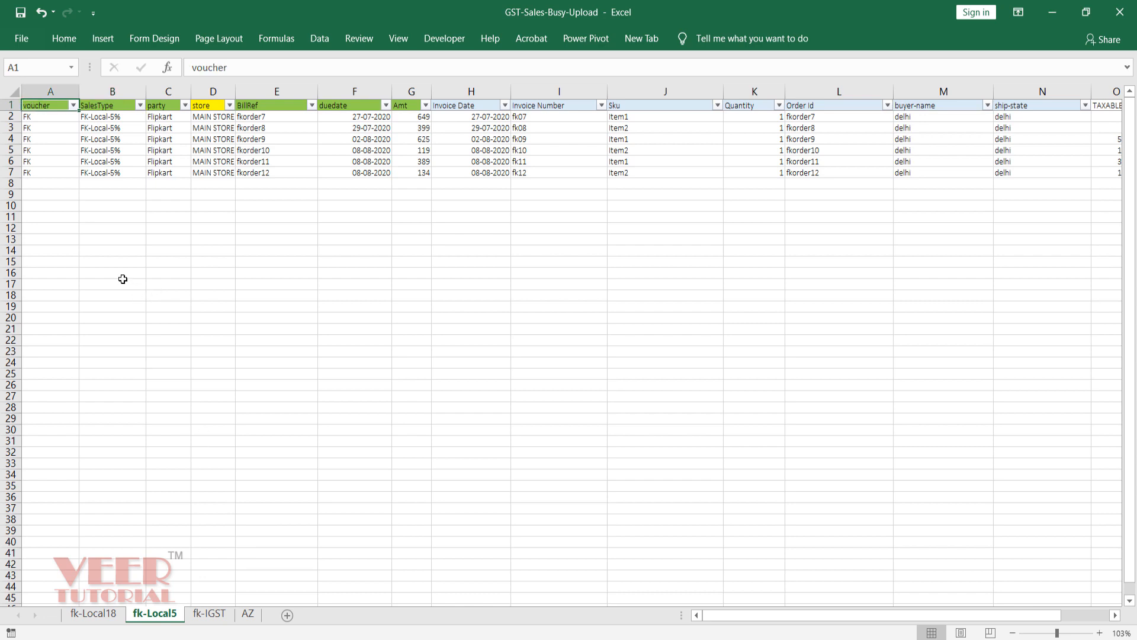
{"action": "key", "text": "Down"}
{"action": "key", "text": "Up"}
{"action": "key", "text": "Down"}
{"action": "key", "text": "Down"}
{"action": "key", "text": "Up"}
{"action": "key", "text": "Up"}
{"action": "key", "text": "Down"}
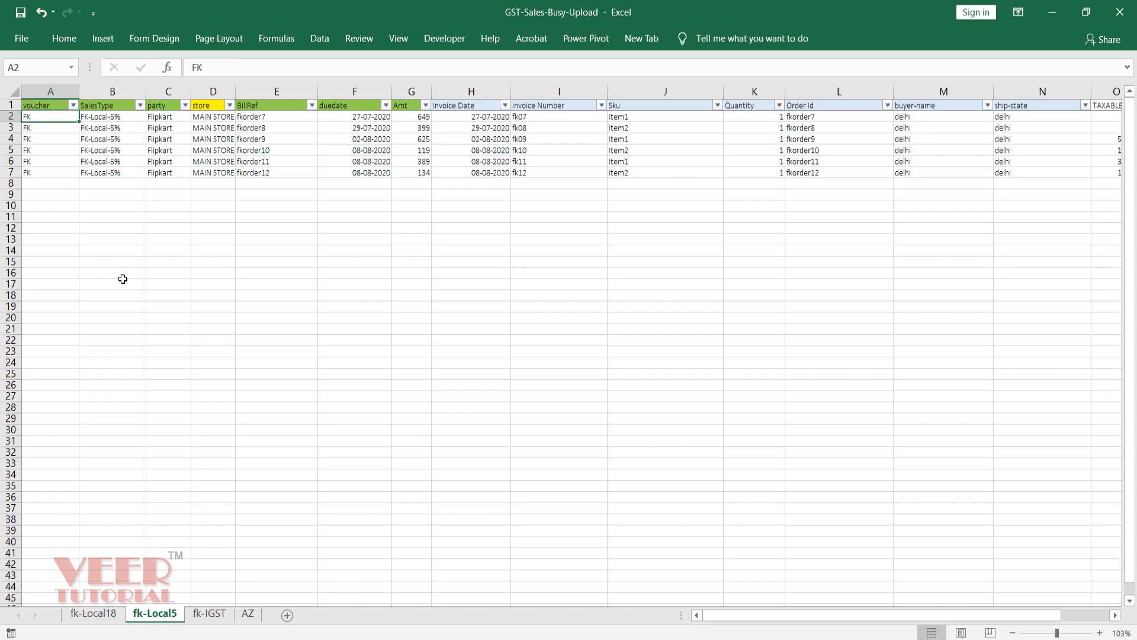
{"action": "key", "text": "Down"}
{"action": "key", "text": "Down"}
{"action": "key", "text": "Right"}
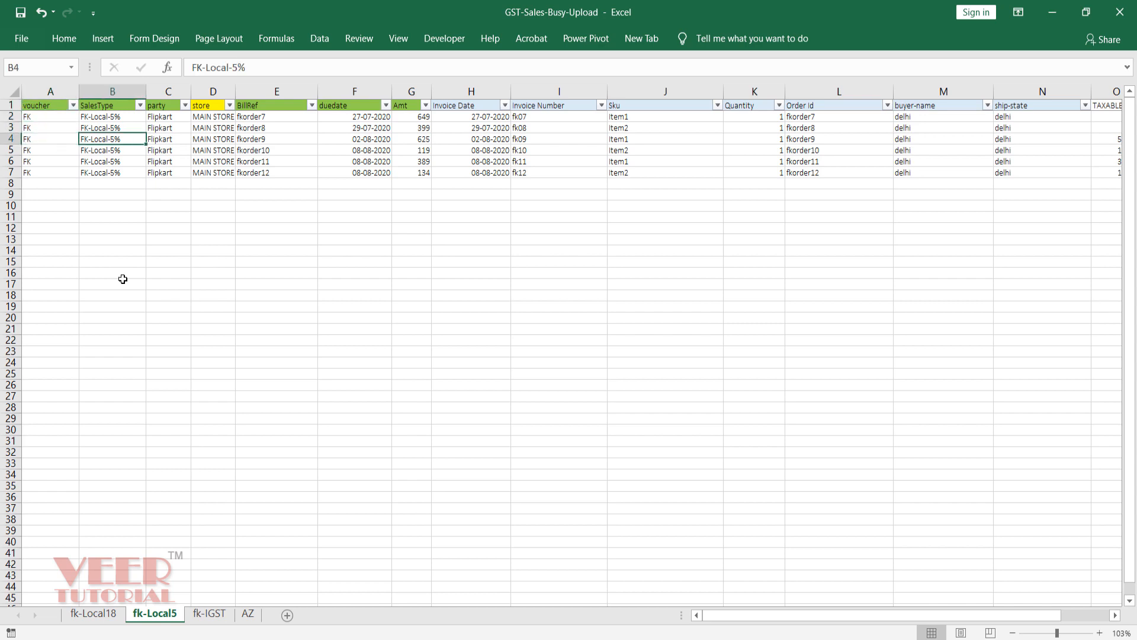
{"action": "key", "text": "Up"}
{"action": "key", "text": "Up"}
{"action": "key", "text": "Down"}
{"action": "key", "text": "Down"}
{"action": "key", "text": "Up"}
{"action": "key", "text": "Up"}
{"action": "key", "text": "Up"}
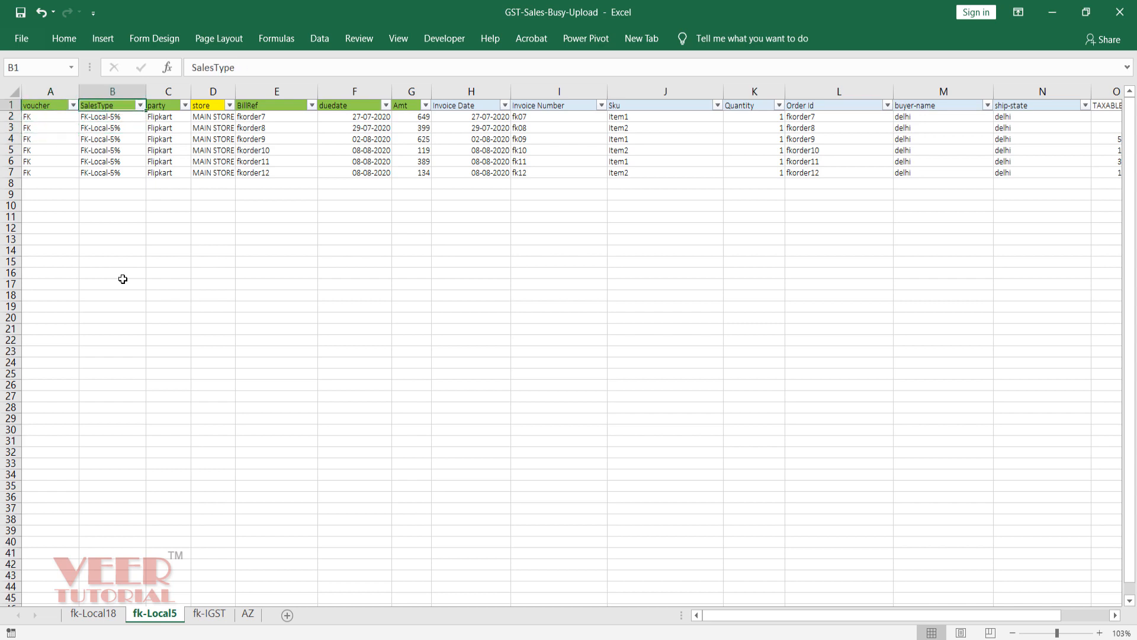
{"action": "key", "text": "Down"}
{"action": "key", "text": "Down"}
{"action": "key", "text": "Down"}
{"action": "key", "text": "Down"}
{"action": "key", "text": "Down"}
{"action": "key", "text": "Down"}
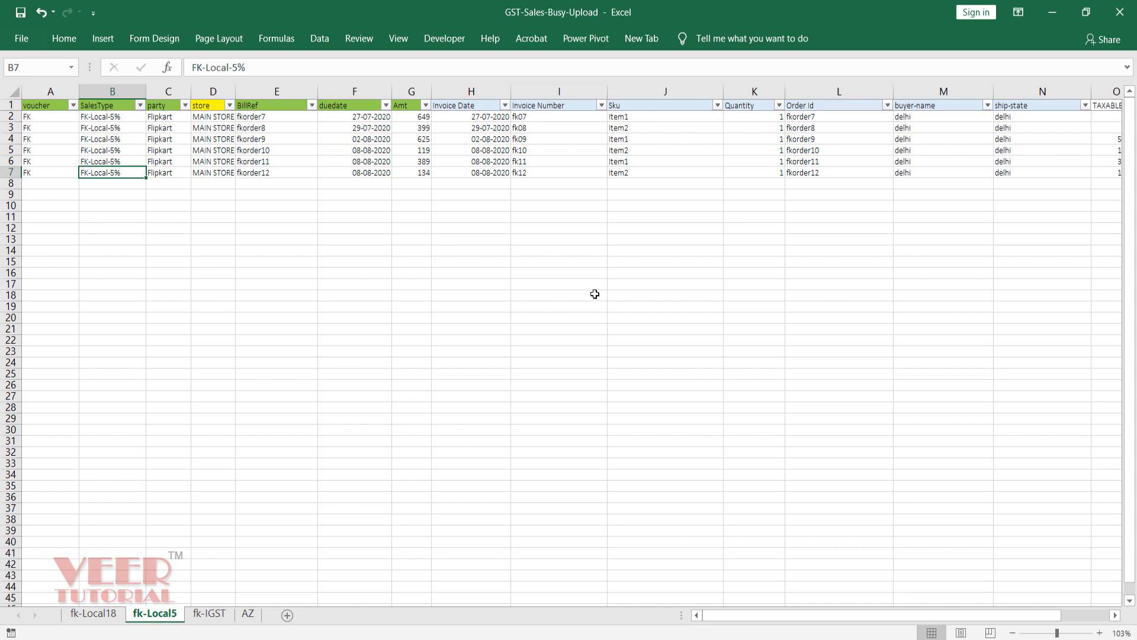
{"action": "key", "text": "Right"}
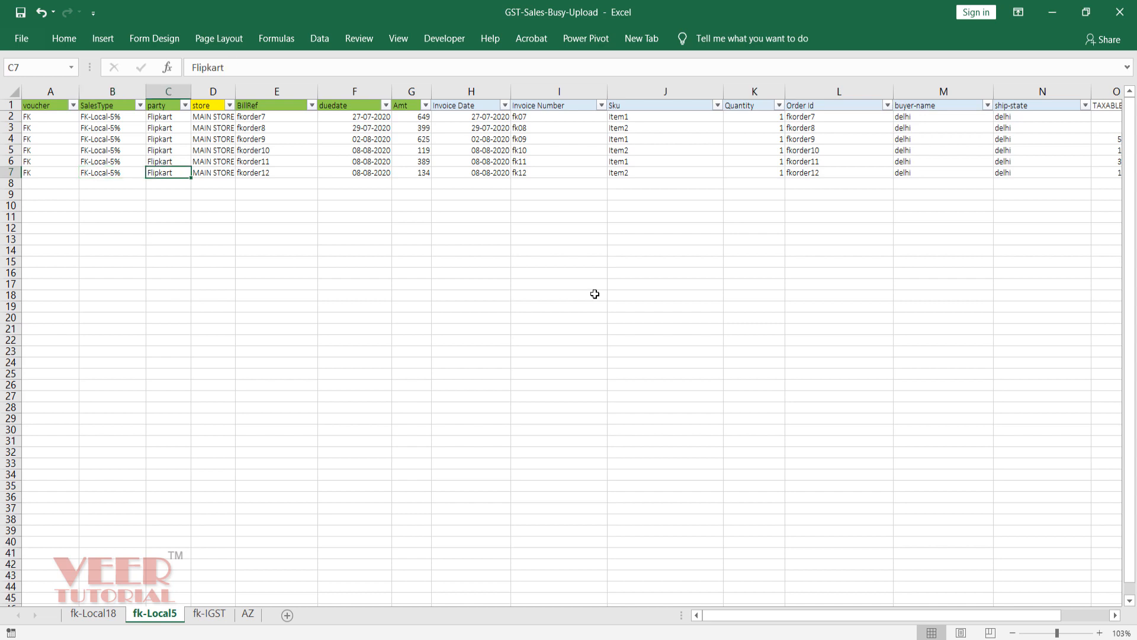
{"action": "key", "text": "Right"}
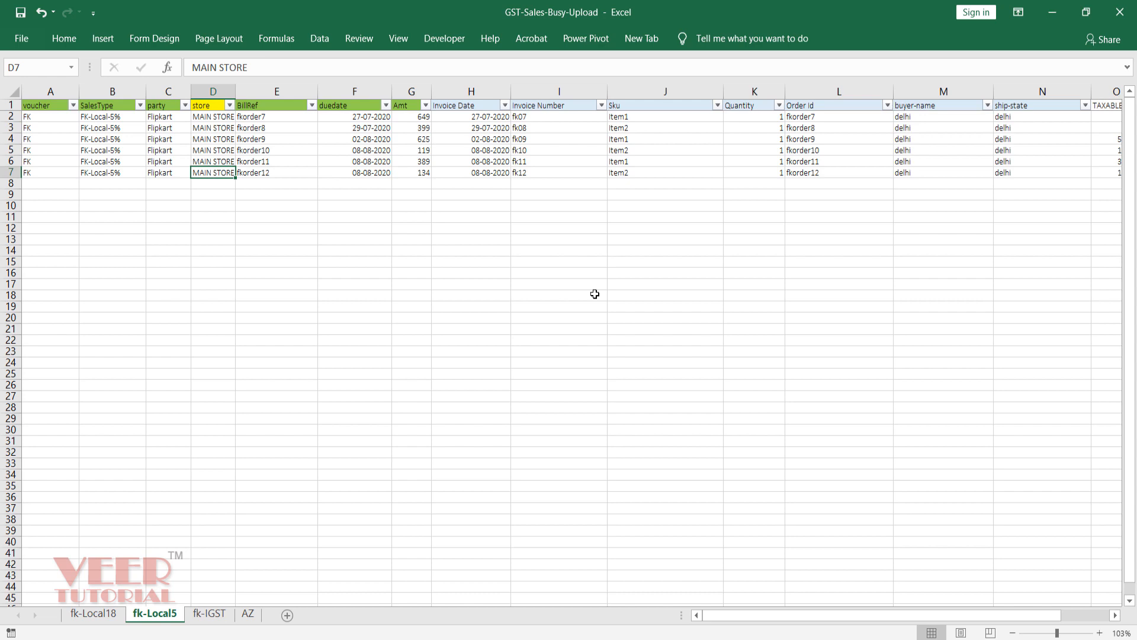
{"action": "key", "text": "Right"}
{"action": "key", "text": "Up"}
{"action": "key", "text": "Up"}
{"action": "key", "text": "Up"}
{"action": "key", "text": "Up"}
{"action": "key", "text": "Up"}
{"action": "key", "text": "Down"}
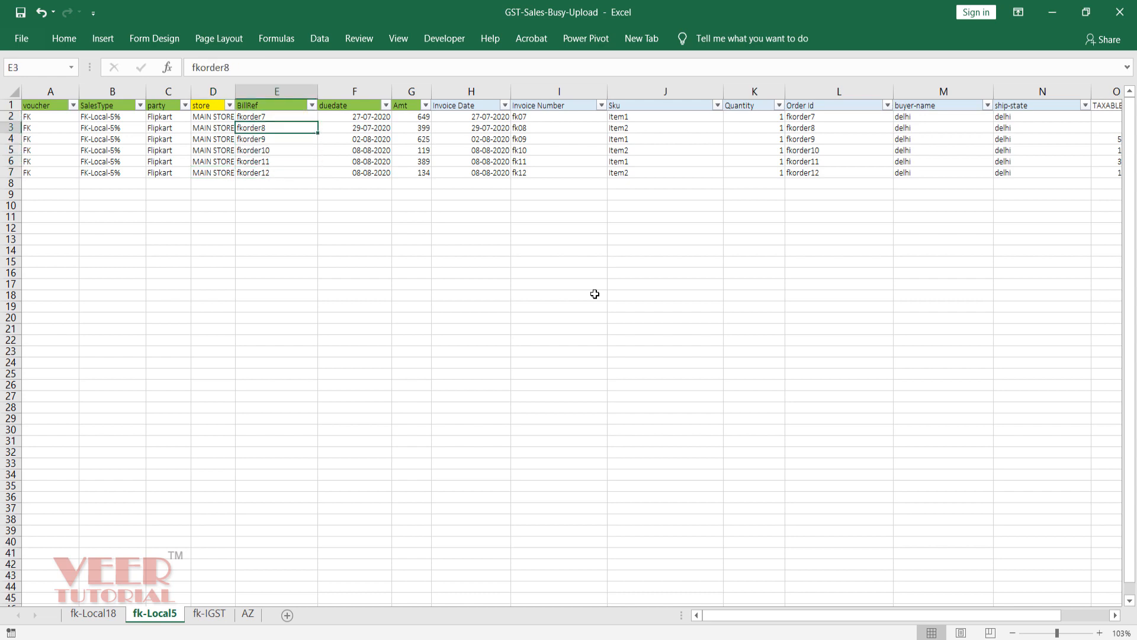
{"action": "key", "text": "Down"}
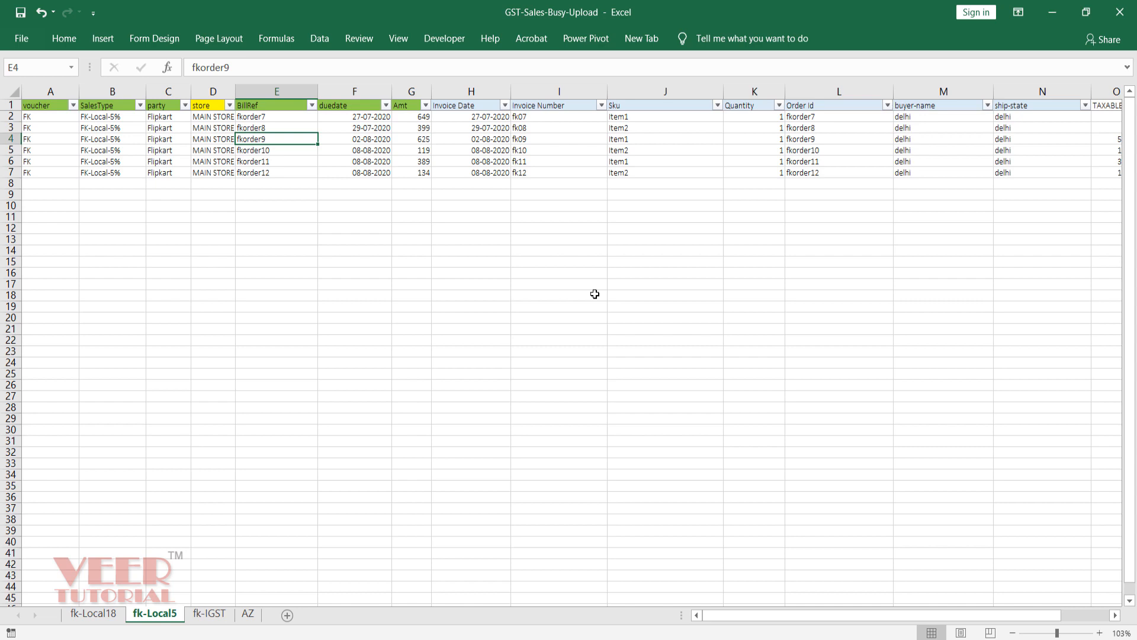
{"action": "key", "text": "Right"}
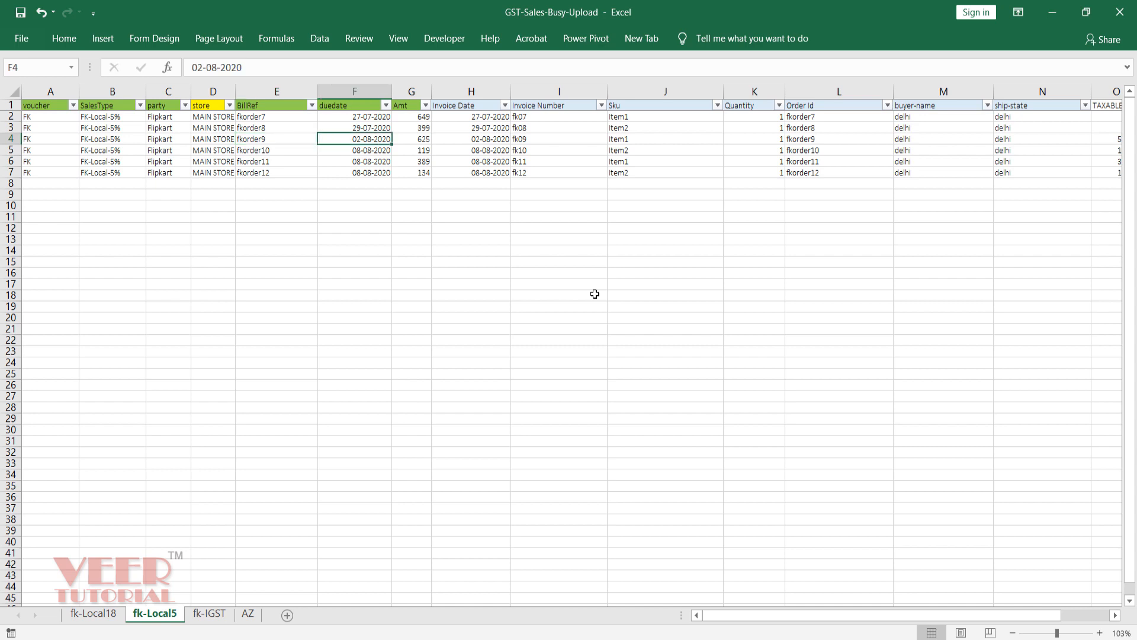
{"action": "key", "text": "Right"}
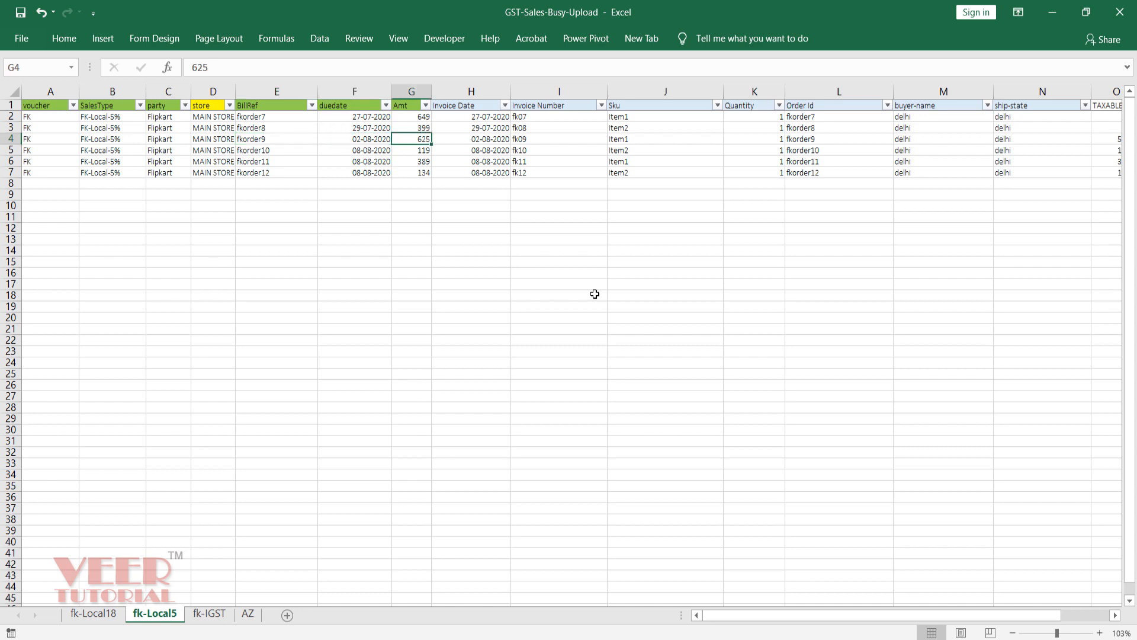
{"action": "key", "text": "Right"}
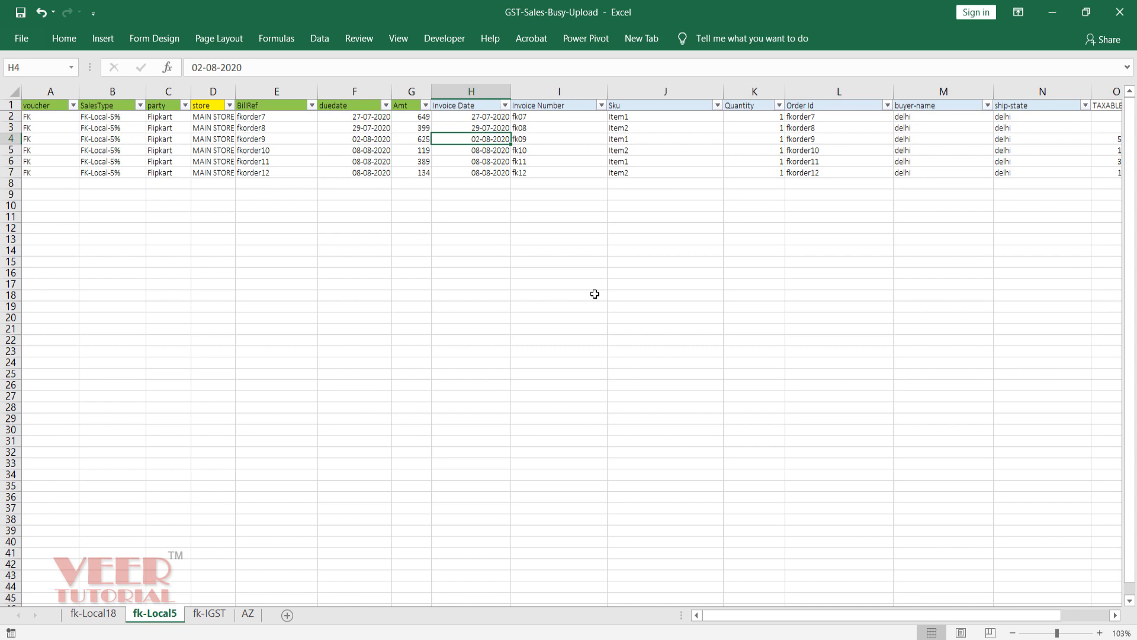
{"action": "key", "text": "Right"}
{"action": "key", "text": "Right"}
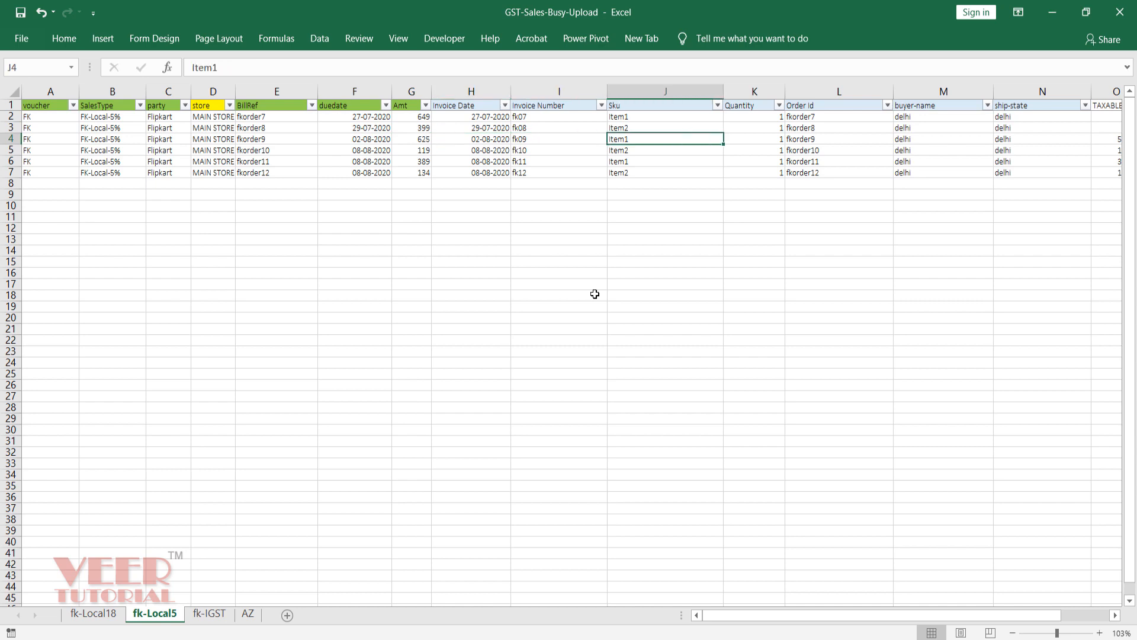
{"action": "key", "text": "Right"}
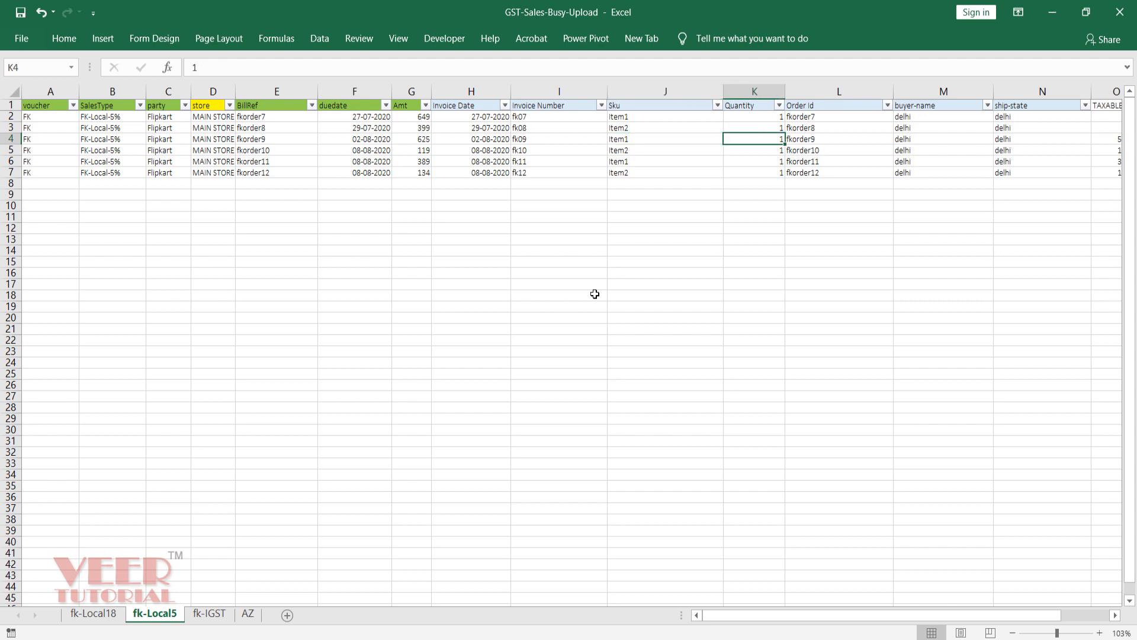
{"action": "key", "text": "Right"}
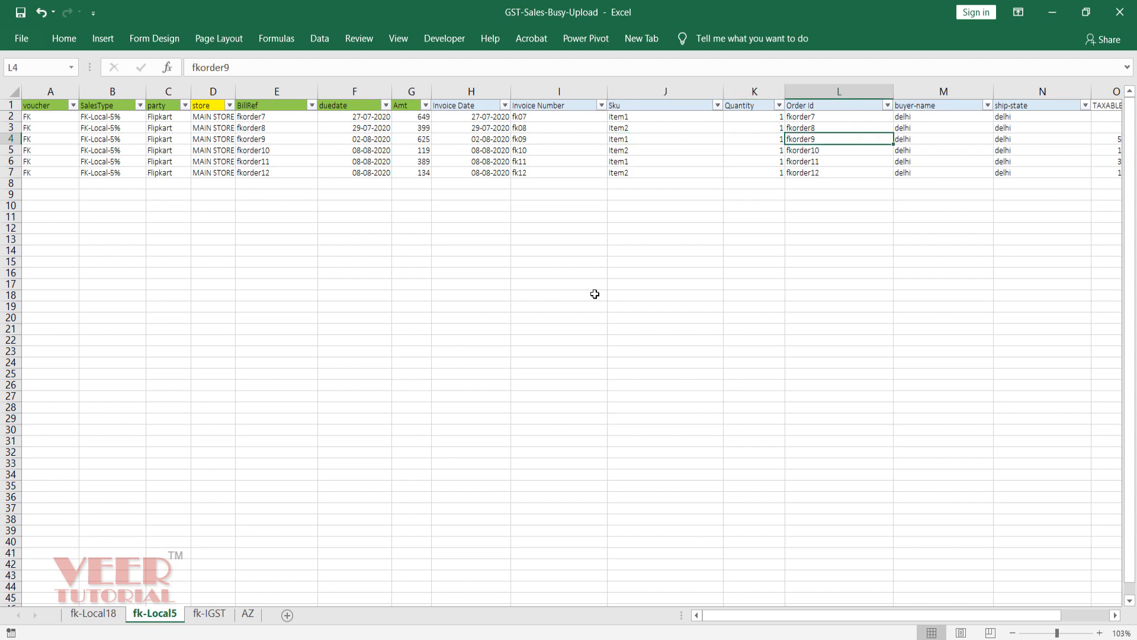
{"action": "key", "text": "Right"}
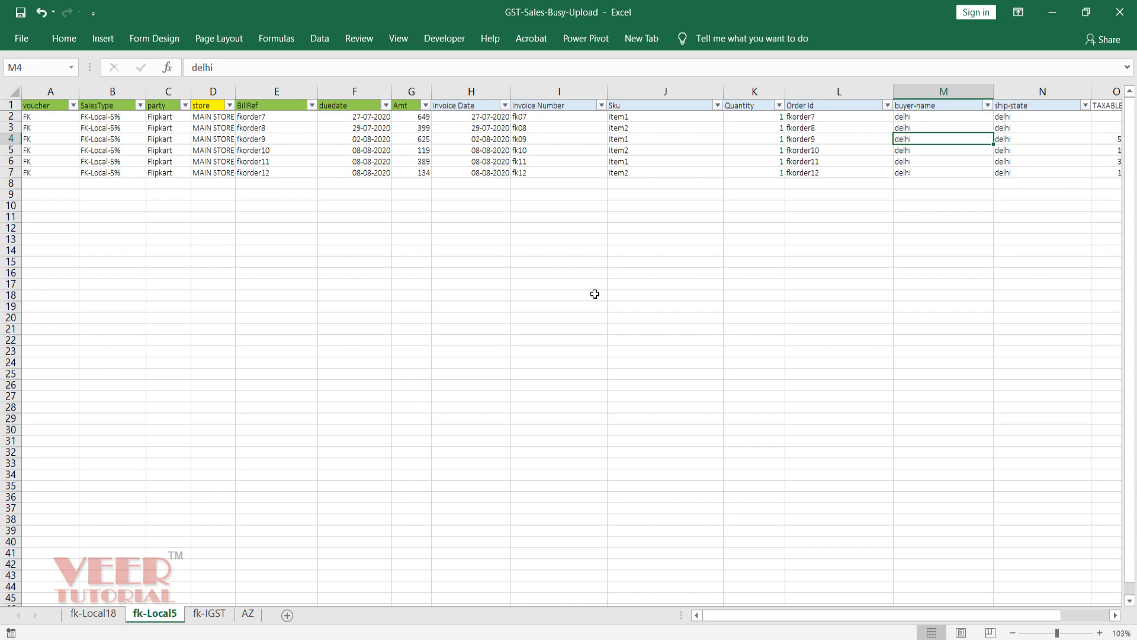
Step: Review the CGST2.5 and SGST2.5 formulas for the local Flipkart orders
{"action": "key", "text": "Right"}
{"action": "key", "text": "Right"}
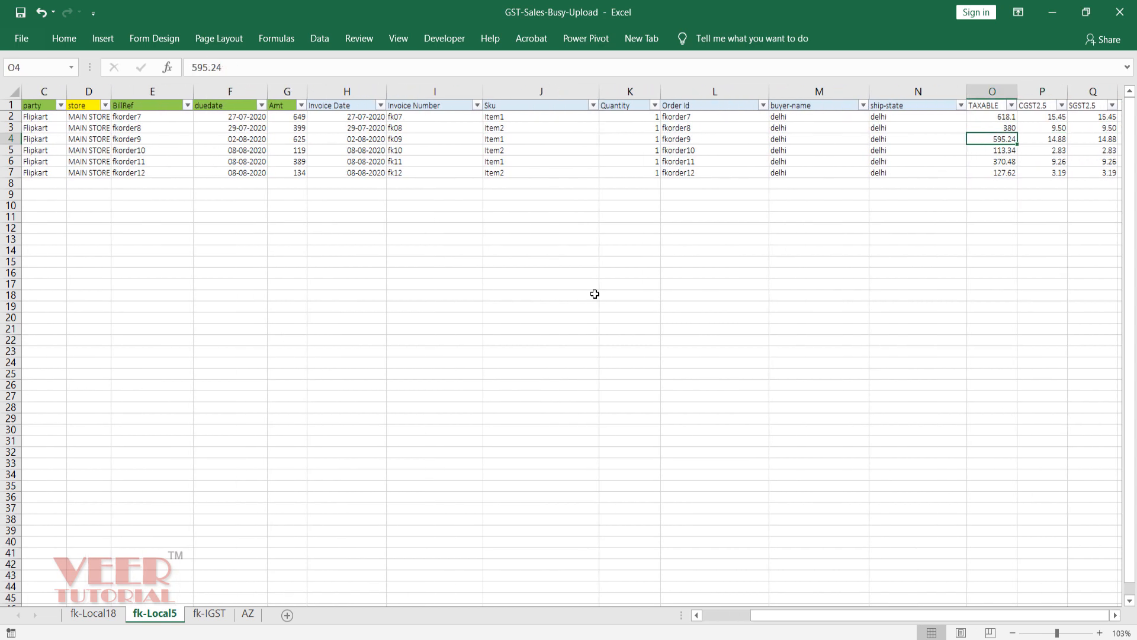
{"action": "key", "text": "Right"}
{"action": "key", "text": "Right"}
{"action": "key", "text": "Right"}
{"action": "key", "text": "Right"}
{"action": "key", "text": "Left"}
{"action": "key", "text": "Left"}
{"action": "key", "text": "Left"}
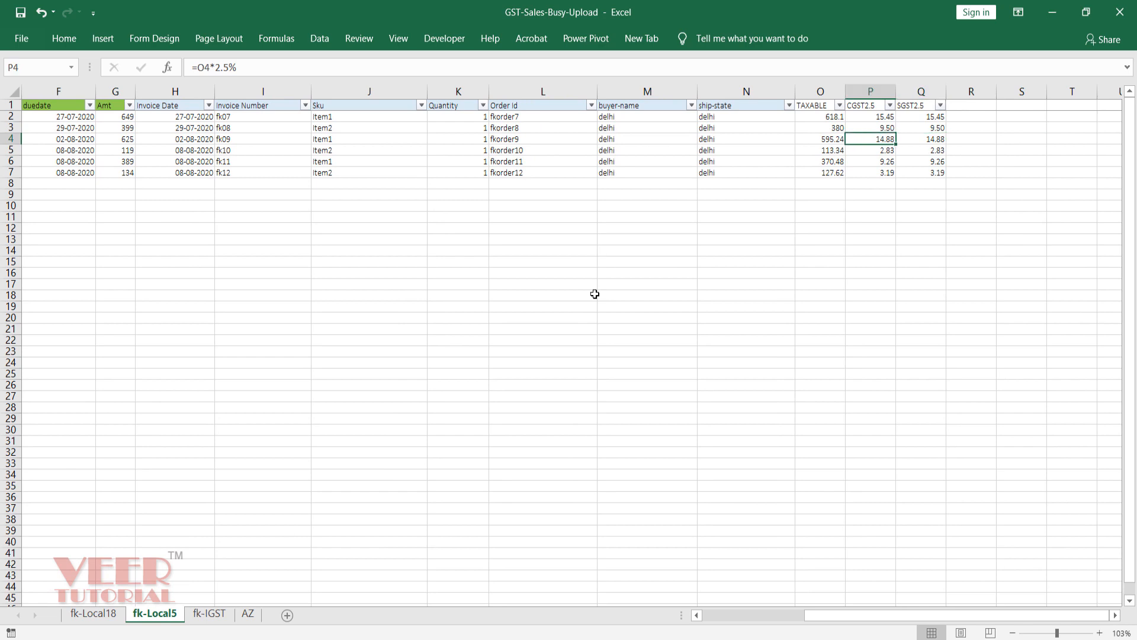
{"action": "key", "text": "Right"}
{"action": "key", "text": "Up"}
{"action": "key", "text": "Up"}
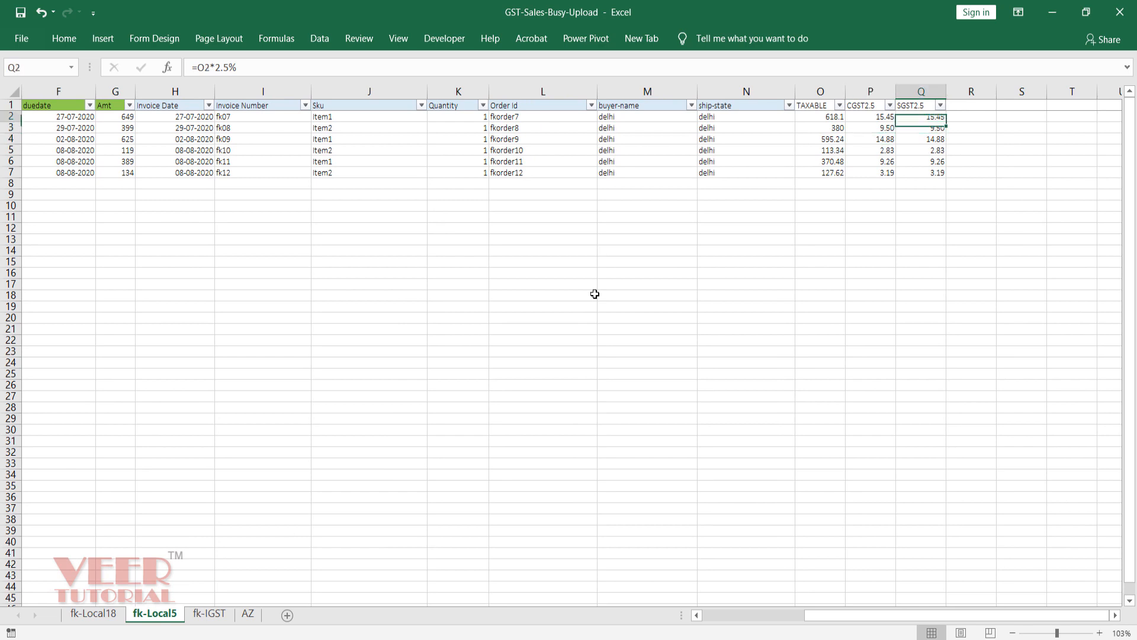
{"action": "key", "text": "Down"}
{"action": "key", "text": "Down"}
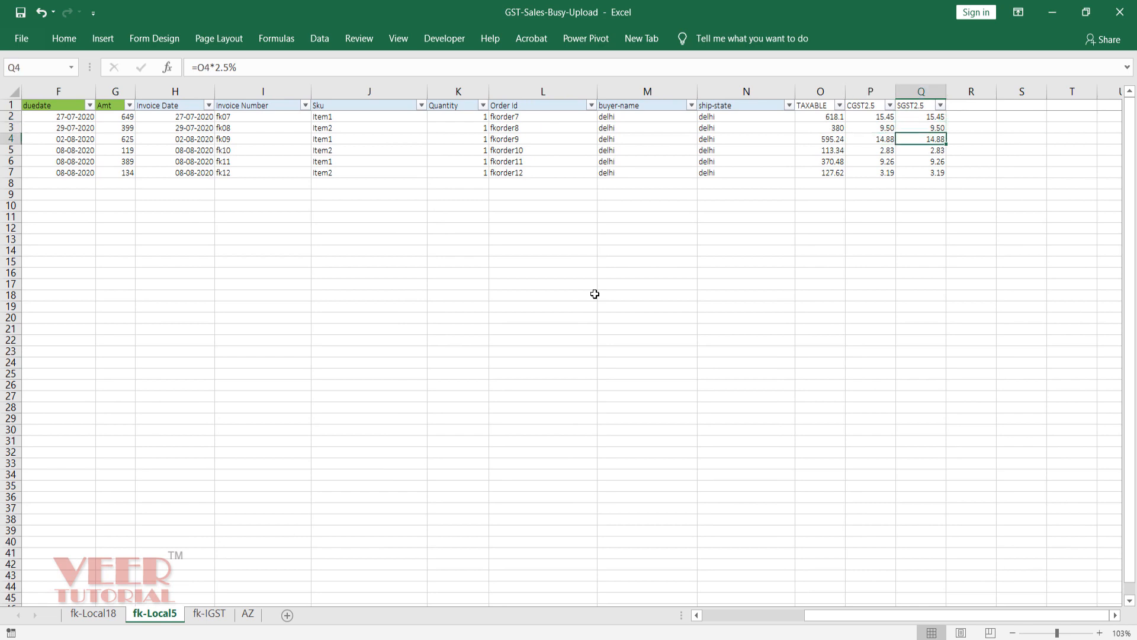
Step: On the fk-IGST sheet, check fkorder2's sale type FK-IGST-18%, due date and TAX formula
{"action": "left_click", "coordinate": [208, 616]}
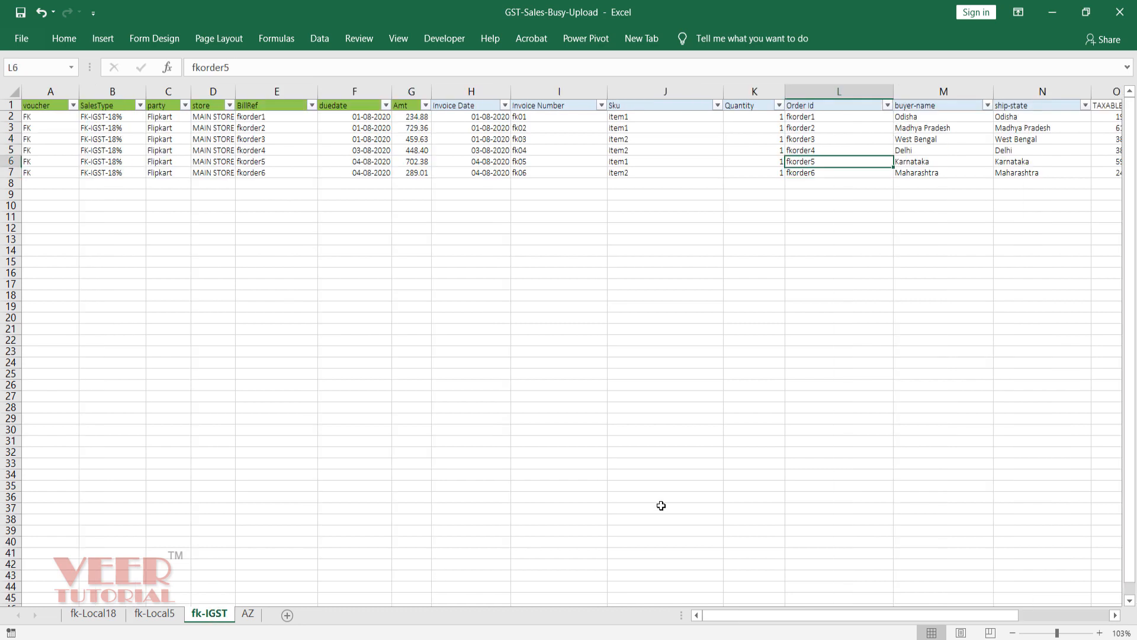
{"action": "key", "text": "Up"}
{"action": "key", "text": "Up"}
{"action": "key", "text": "Up"}
{"action": "key", "text": "Up"}
{"action": "key", "text": "Up"}
{"action": "key", "text": "Home"}
{"action": "key", "text": "Down"}
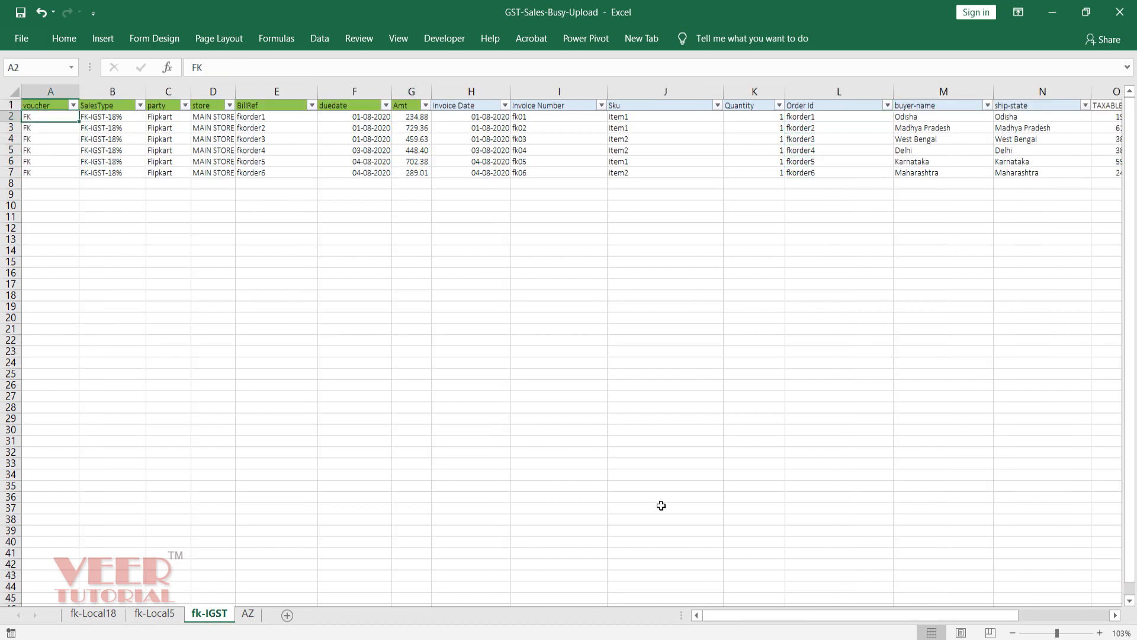
{"action": "key", "text": "Down"}
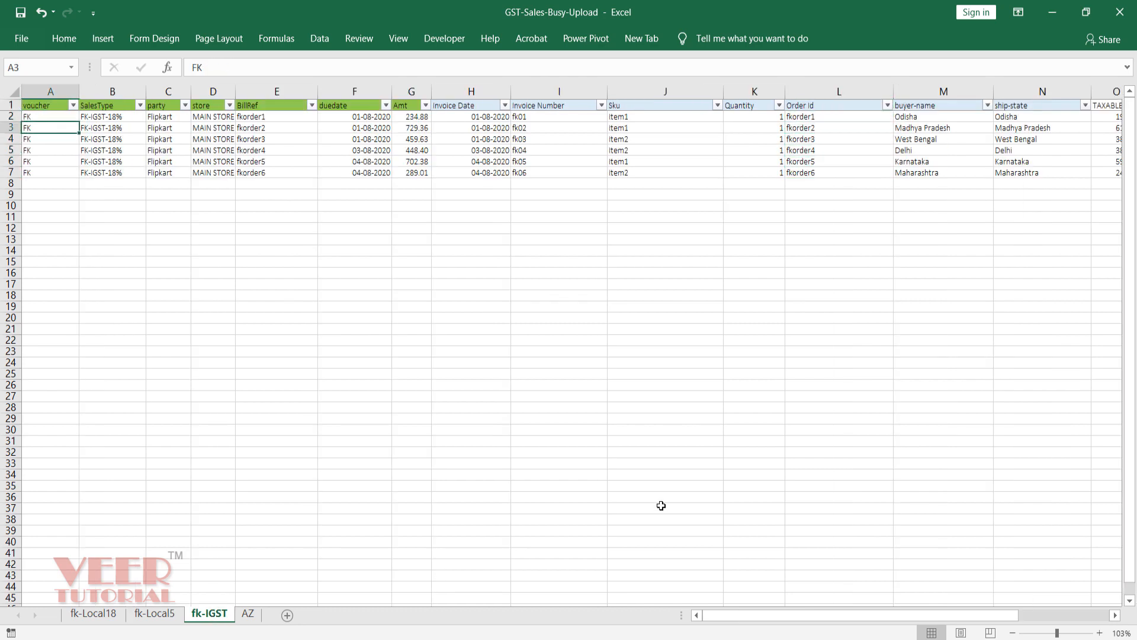
{"action": "key", "text": "Right"}
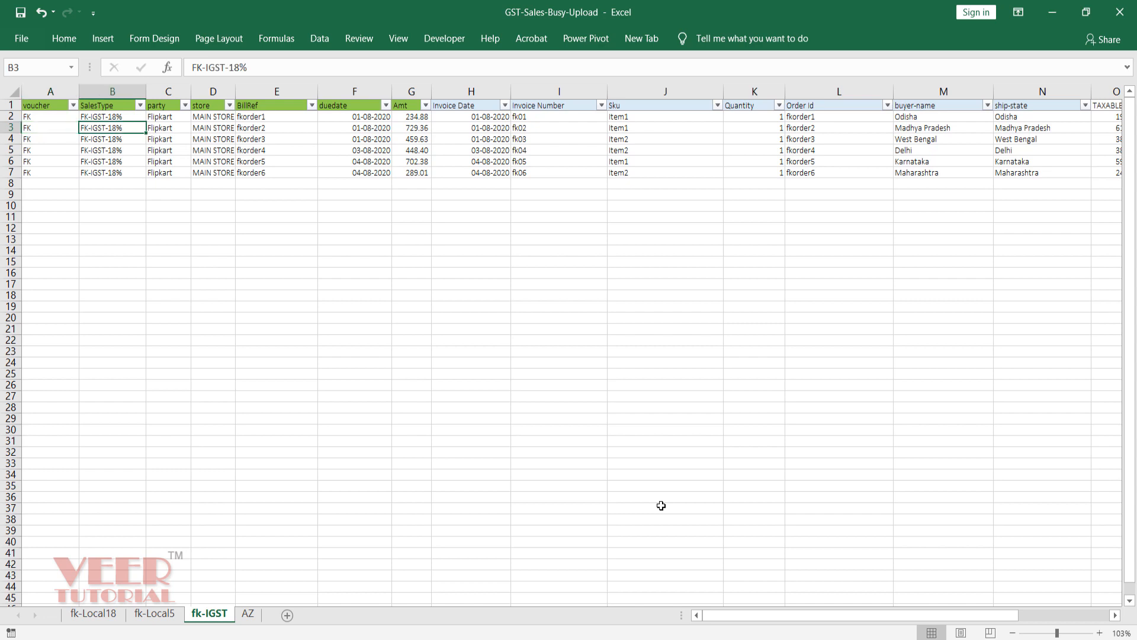
{"action": "key", "text": "Right"}
{"action": "key", "text": "Right"}
{"action": "key", "text": "Right"}
{"action": "key", "text": "Right"}
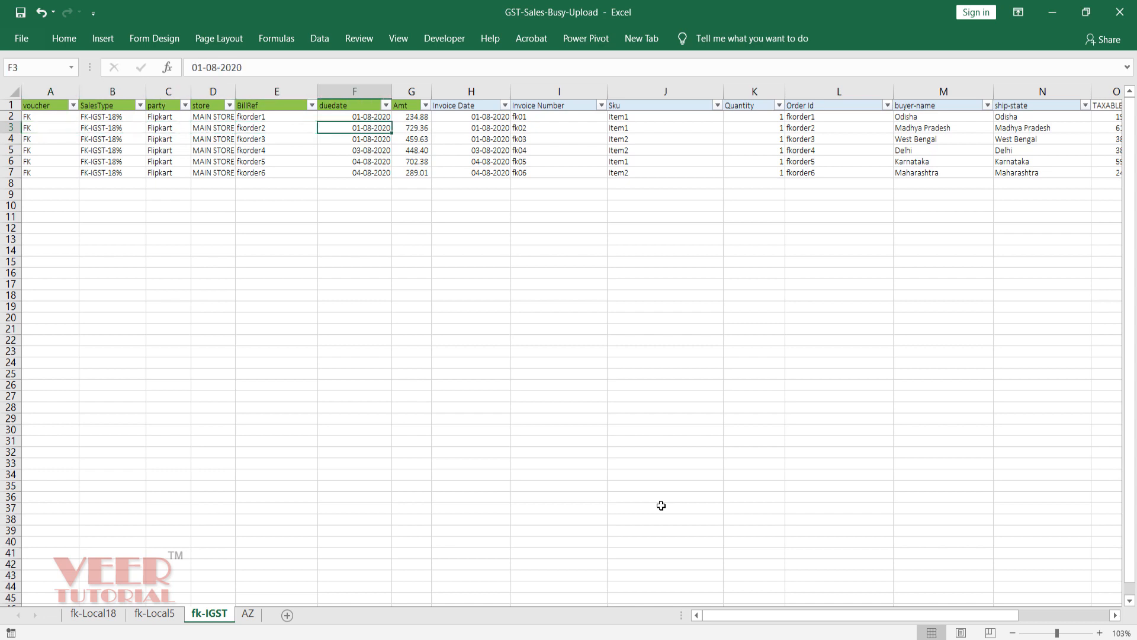
{"action": "key", "text": "Right"}
{"action": "key", "text": "Right"}
{"action": "key", "text": "Right"}
{"action": "key", "text": "Right"}
{"action": "key", "text": "Right"}
{"action": "key", "text": "Right"}
{"action": "key", "text": "Right"}
{"action": "key", "text": "Right"}
{"action": "key", "text": "Right"}
{"action": "key", "text": "Right"}
{"action": "key", "text": "Right"}
{"action": "key", "text": "Right"}
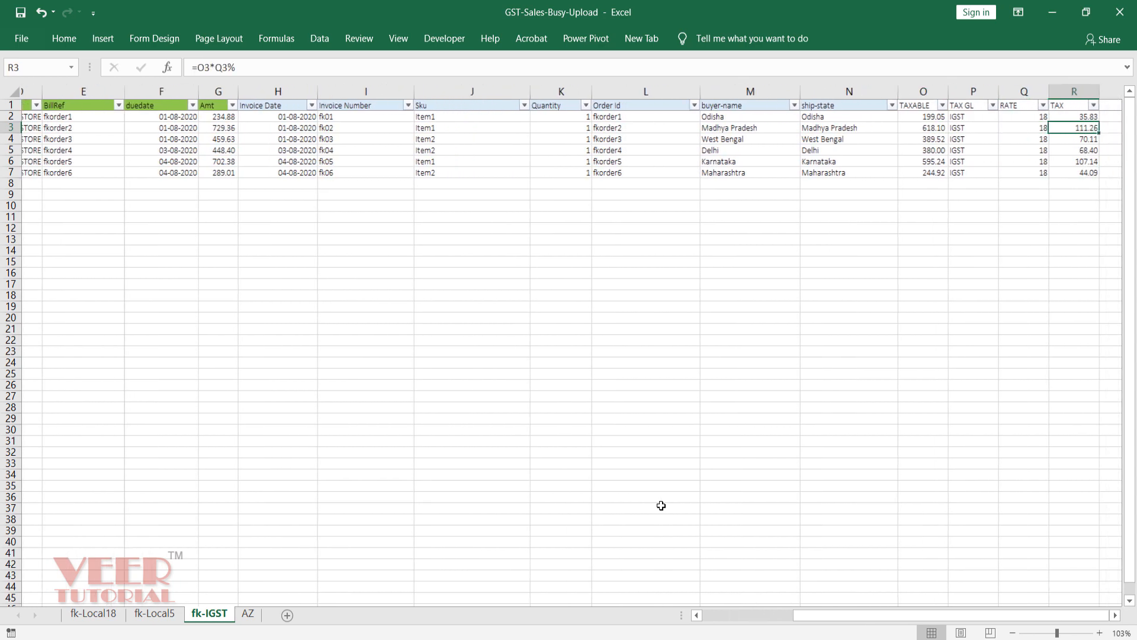
Step: Check the IGST entries under TAX GL, the 18 rate, and TAX formulas down column R
{"action": "key", "text": "Right"}
{"action": "key", "text": "Right"}
{"action": "key", "text": "Left"}
{"action": "key", "text": "Left"}
{"action": "key", "text": "Left"}
{"action": "key", "text": "Left"}
{"action": "key", "text": "Up"}
{"action": "key", "text": "Up"}
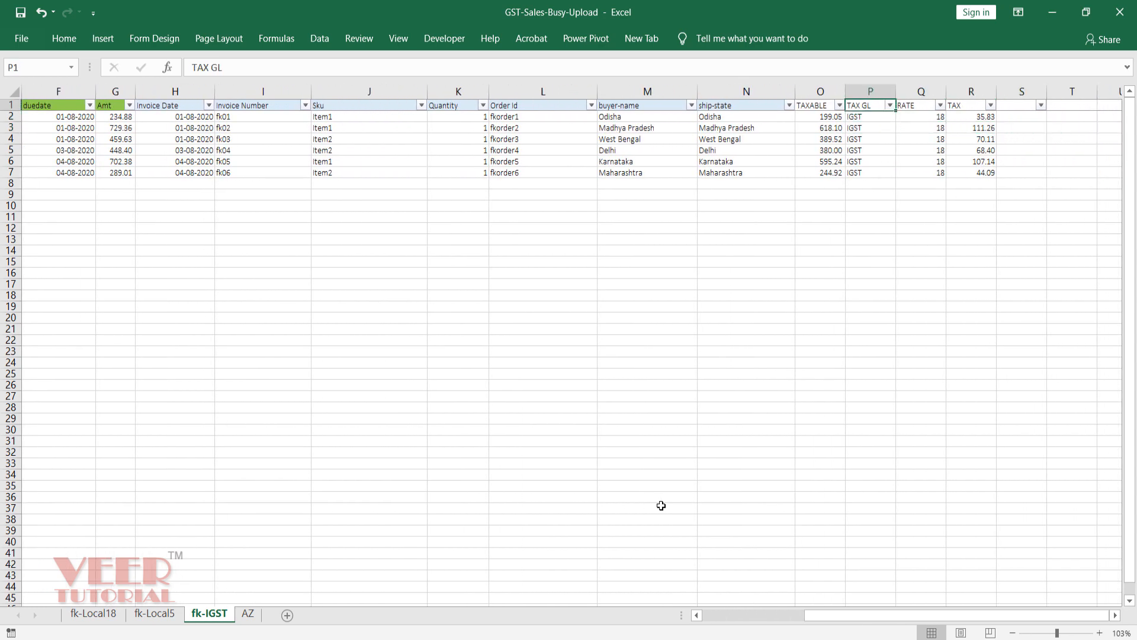
{"action": "key", "text": "Down"}
{"action": "key", "text": "Down"}
{"action": "key", "text": "Down"}
{"action": "key", "text": "Up"}
{"action": "key", "text": "Up"}
{"action": "key", "text": "Up"}
{"action": "key", "text": "Down"}
{"action": "key", "text": "Down"}
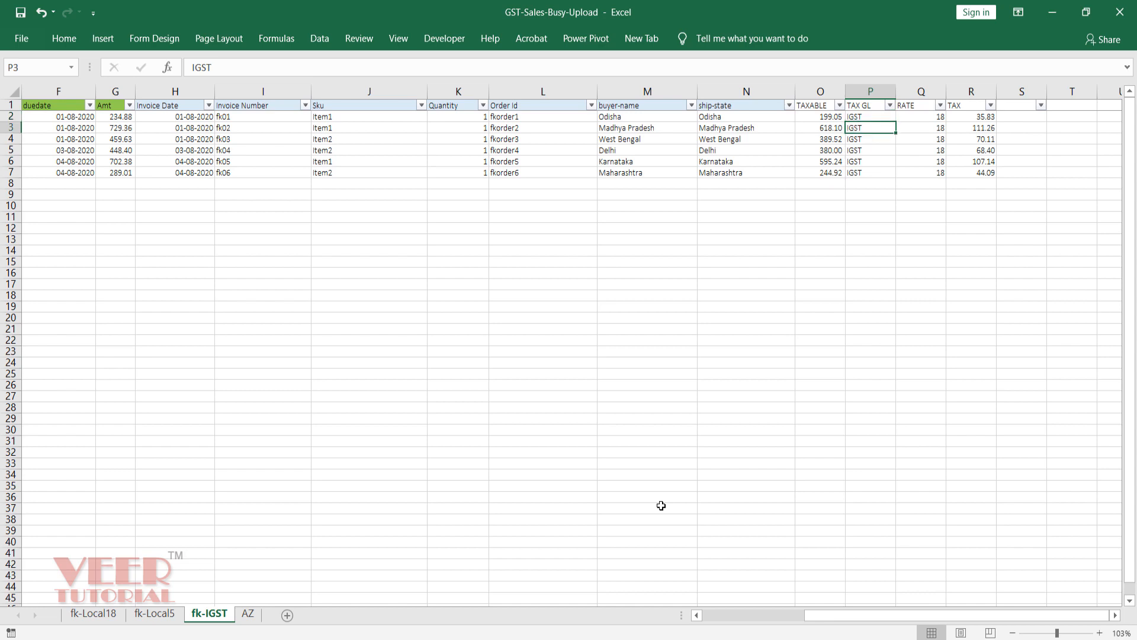
{"action": "key", "text": "Right"}
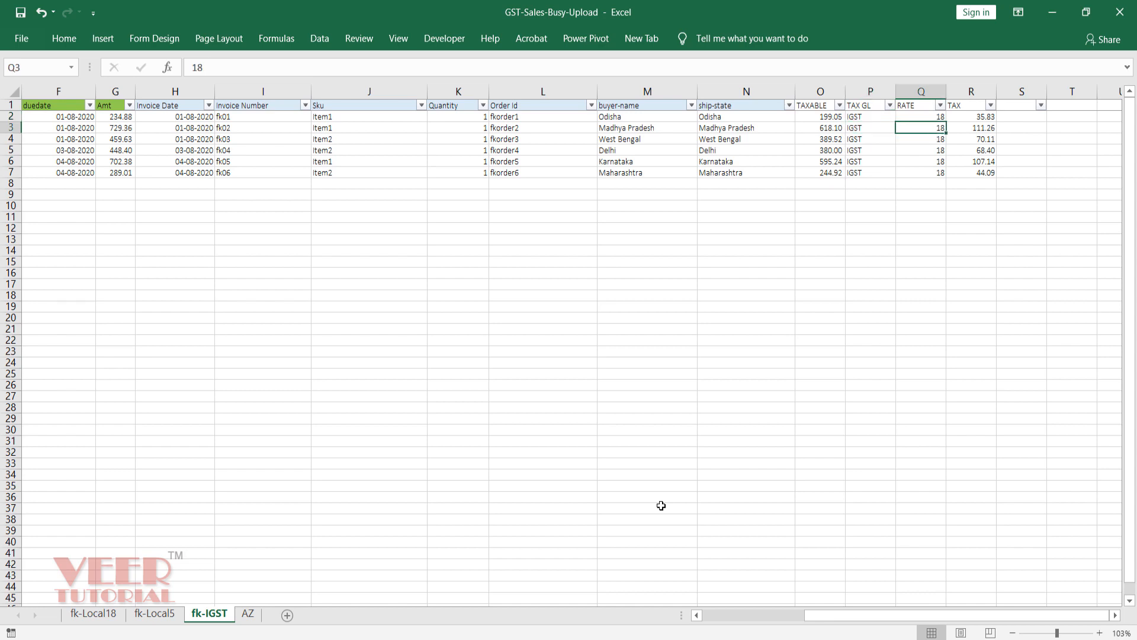
{"action": "key", "text": "Right"}
{"action": "key", "text": "Up"}
{"action": "key", "text": "Down"}
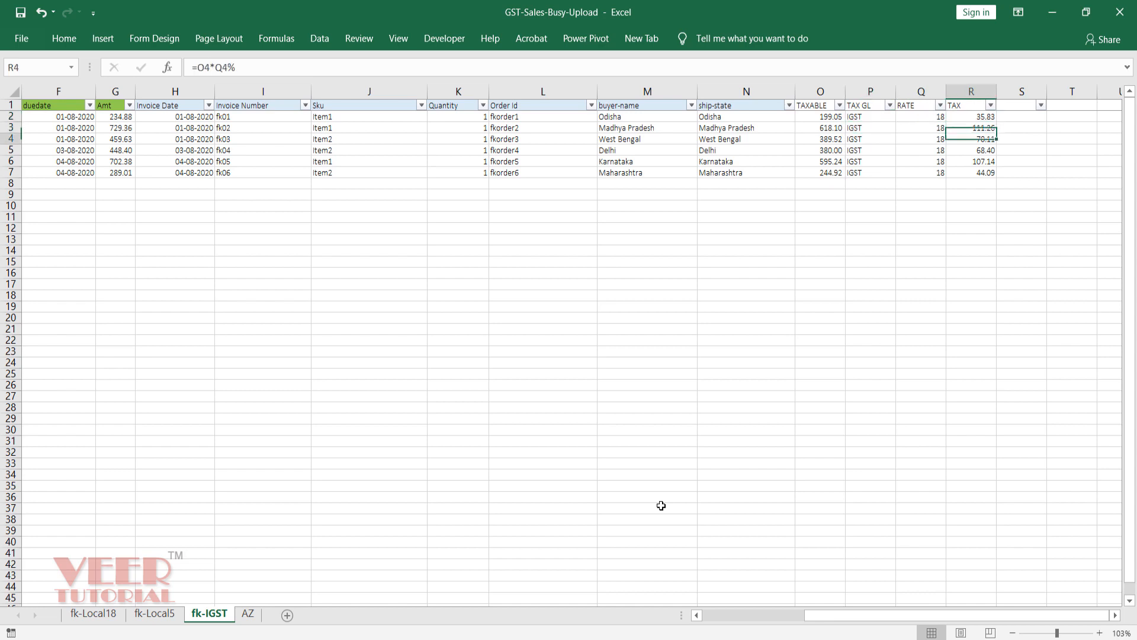
{"action": "key", "text": "Down"}
{"action": "key", "text": "Down"}
{"action": "key", "text": "Down"}
{"action": "key", "text": "Left"}
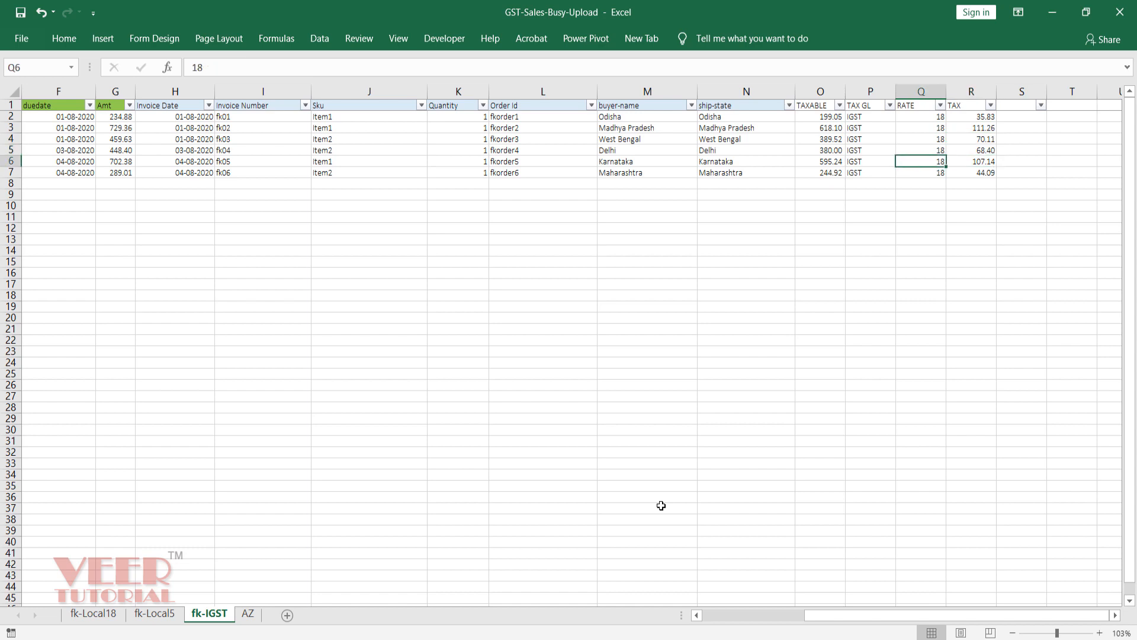
{"action": "key", "text": "Down"}
{"action": "key", "text": "Down"}
{"action": "key", "text": "Down"}
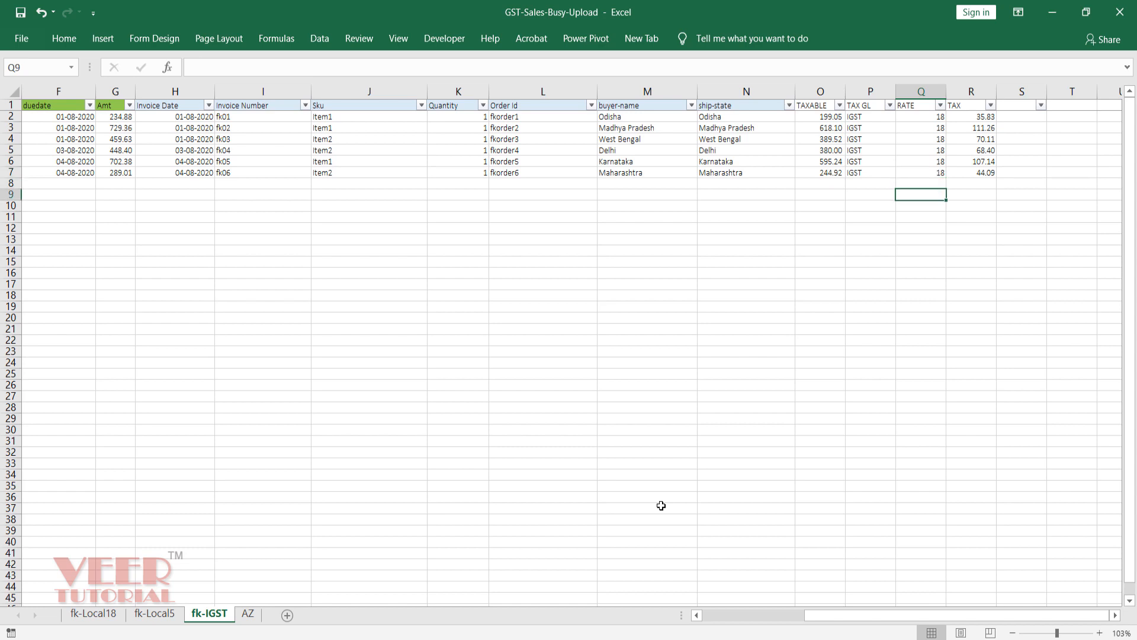
{"action": "key", "text": "Left"}
{"action": "key", "text": "Left"}
{"action": "key", "text": "Left"}
{"action": "key", "text": "Left"}
{"action": "key", "text": "Left"}
{"action": "key", "text": "Left"}
{"action": "key", "text": "Left"}
{"action": "key", "text": "Left"}
{"action": "key", "text": "Left"}
{"action": "key", "text": "Left"}
{"action": "key", "text": "Left"}
{"action": "key", "text": "Left"}
{"action": "key", "text": "Left"}
{"action": "key", "text": "Left"}
{"action": "key", "text": "Left"}
{"action": "key", "text": "Left"}
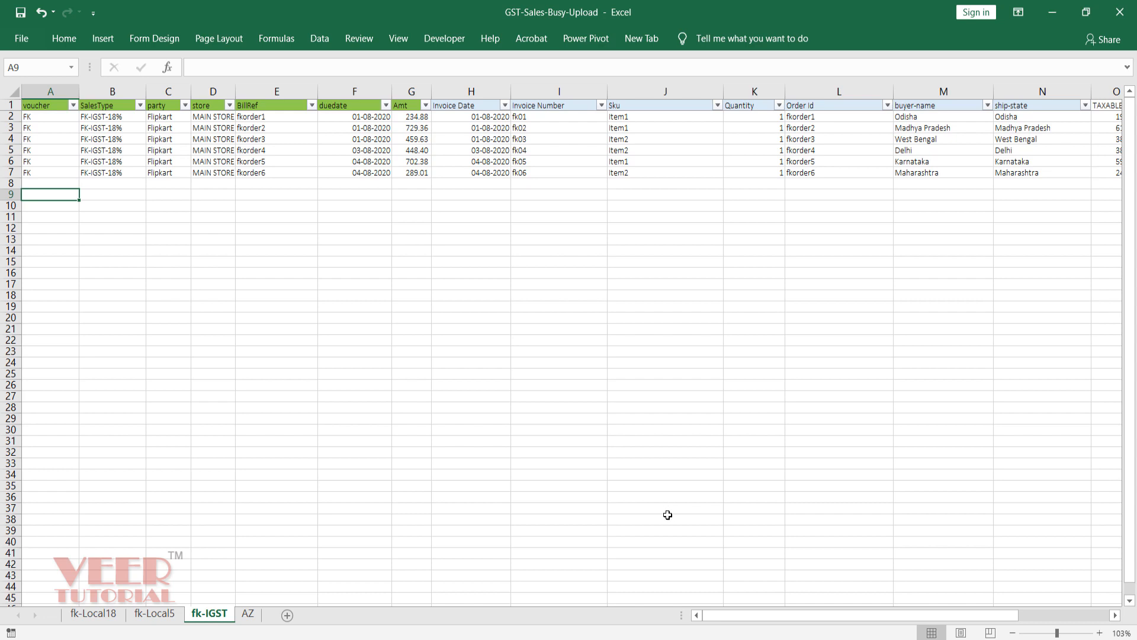
Step: Switch to Busy, collapse Configuration, view IMPORTSALEVCH.FMT in buysconfi, then return to Busy
{"action": "key", "text": "alt+Tab"}
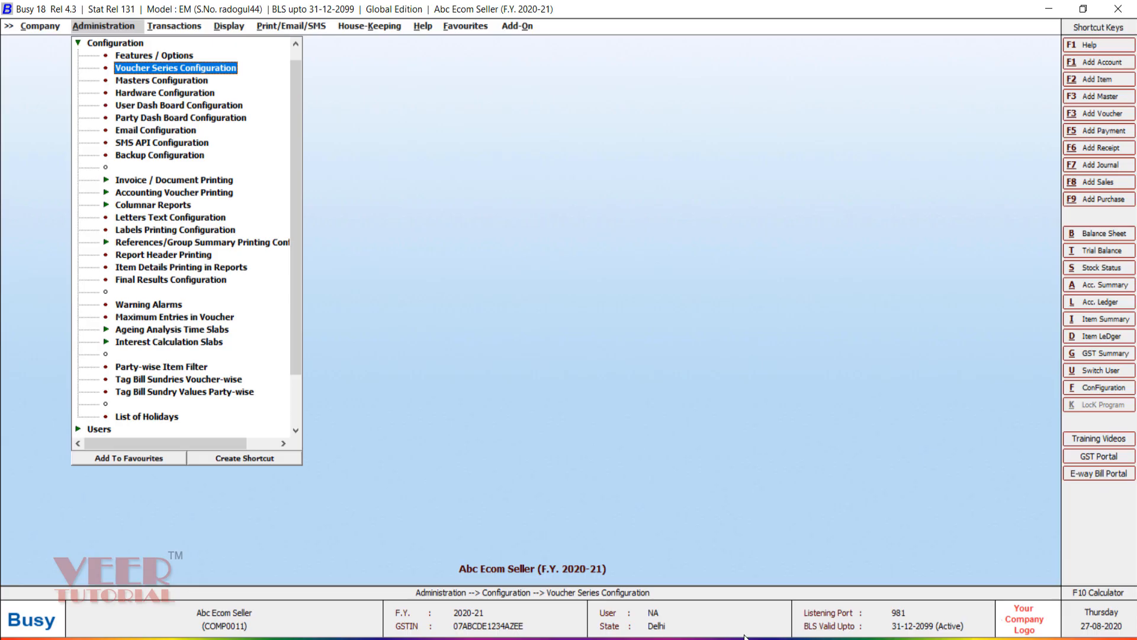
{"action": "key", "text": "Escape"}
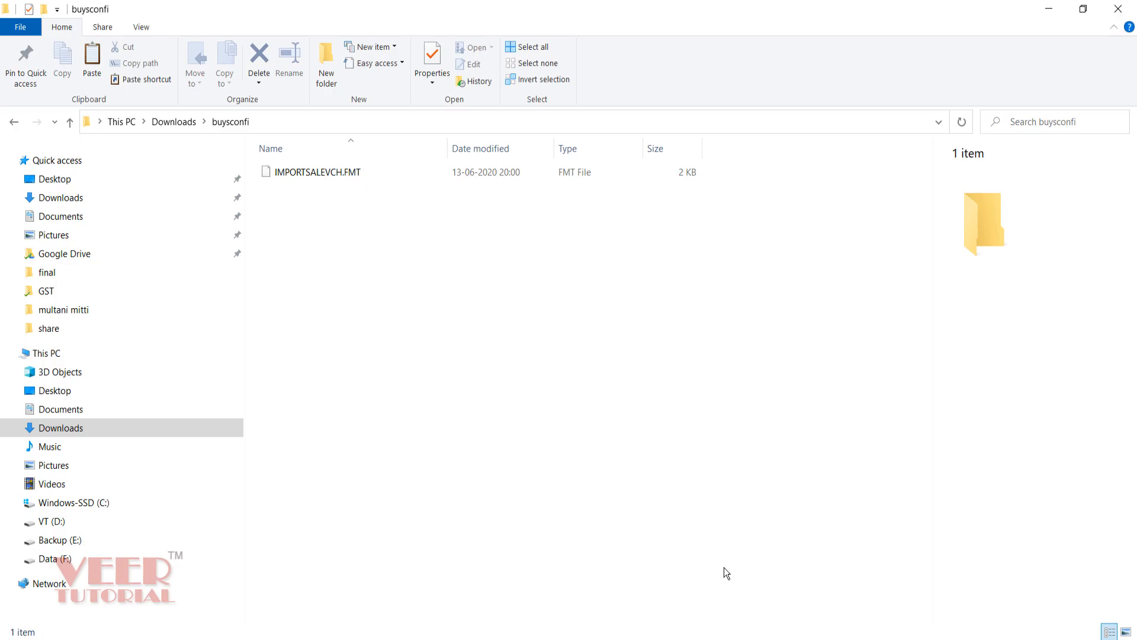
{"action": "left_click", "coordinate": [750, 638]}
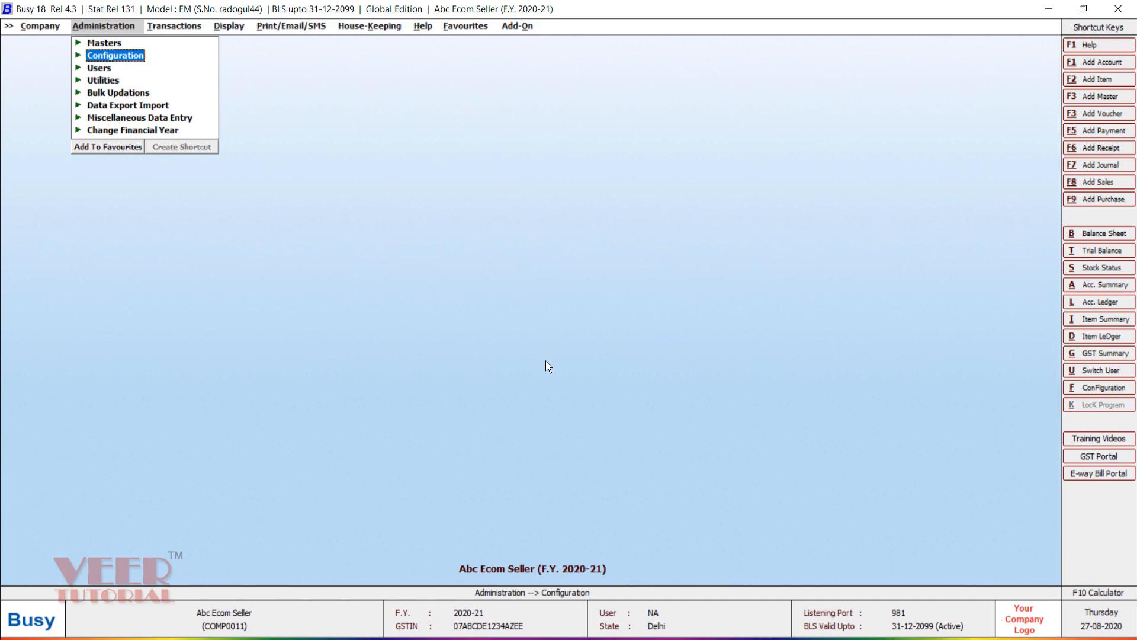
Step: Open Import Vouchers from Excel for Sales and its format Configure window
{"action": "key", "text": "Down"}
{"action": "key", "text": "Down"}
{"action": "key", "text": "Down"}
{"action": "key", "text": "Down"}
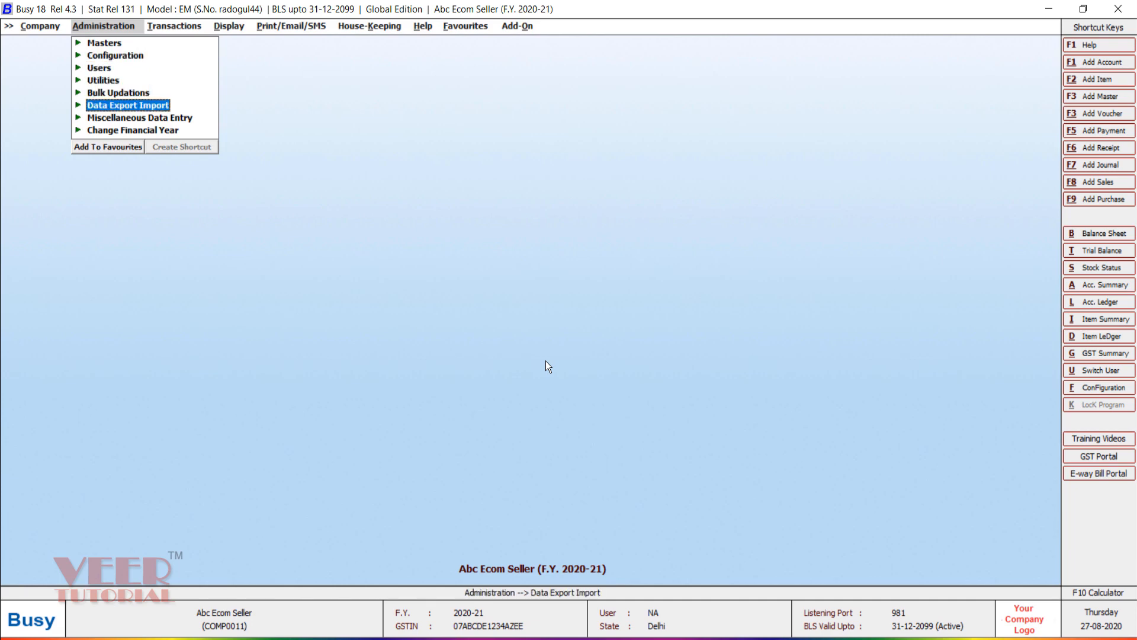
{"action": "key", "text": "Return"}
{"action": "key", "text": "Down"}
{"action": "key", "text": "Down"}
{"action": "key", "text": "Down"}
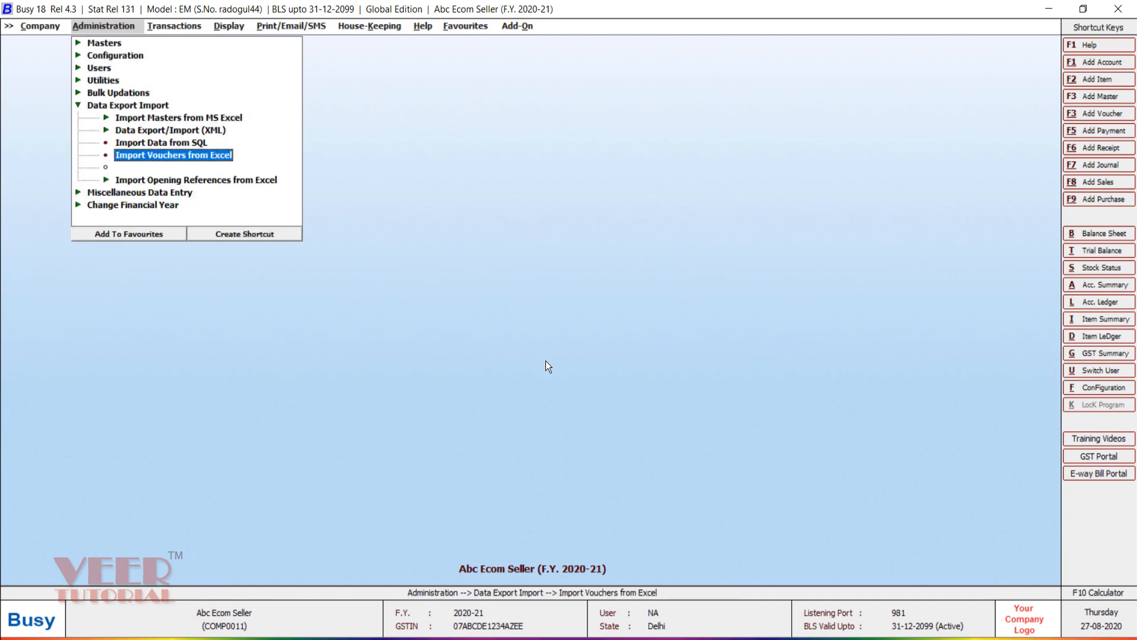
{"action": "key", "text": "Return"}
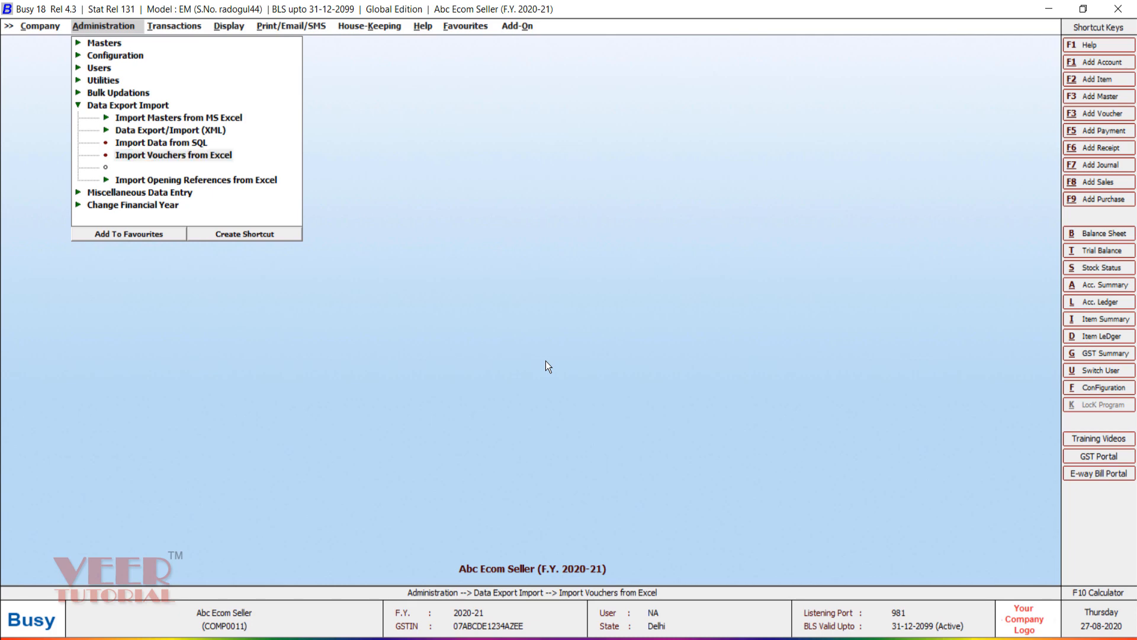
{"action": "key", "text": "Return"}
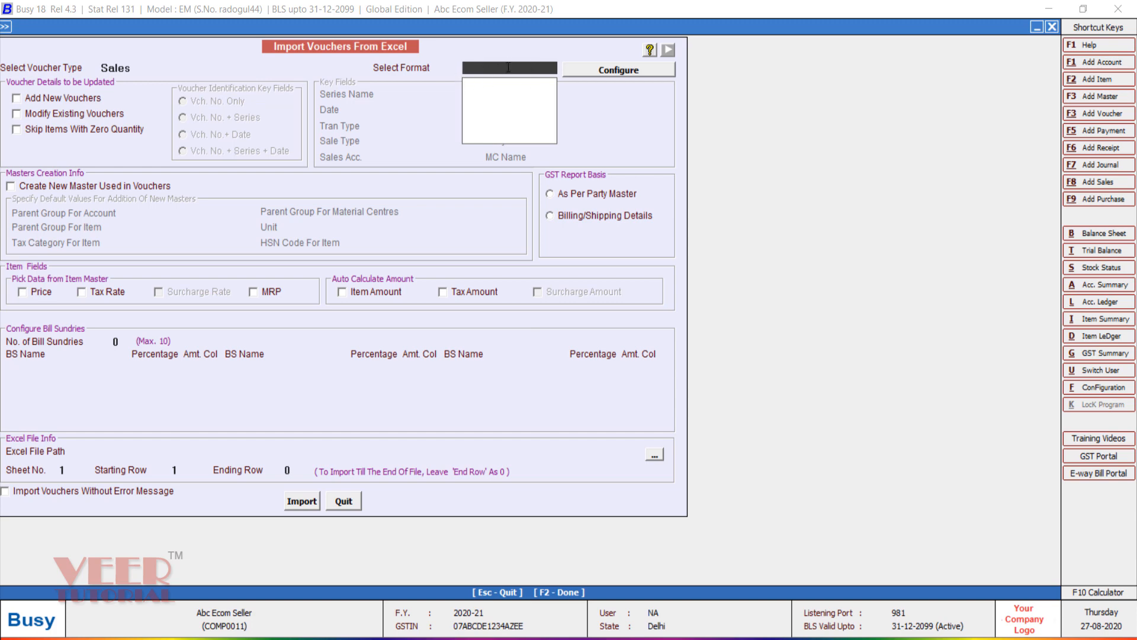
{"action": "left_click", "coordinate": [620, 71]}
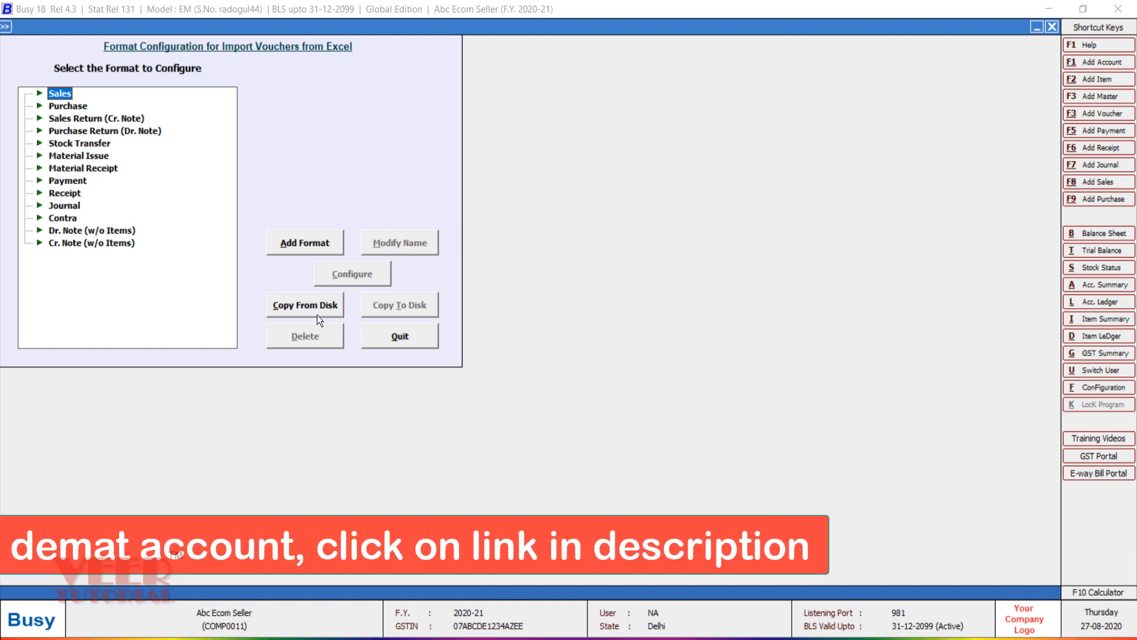
Step: Copy the AZ Sales import format from Downloads\buysconfi and confirm it appears under Sales
{"action": "left_click", "coordinate": [299, 307]}
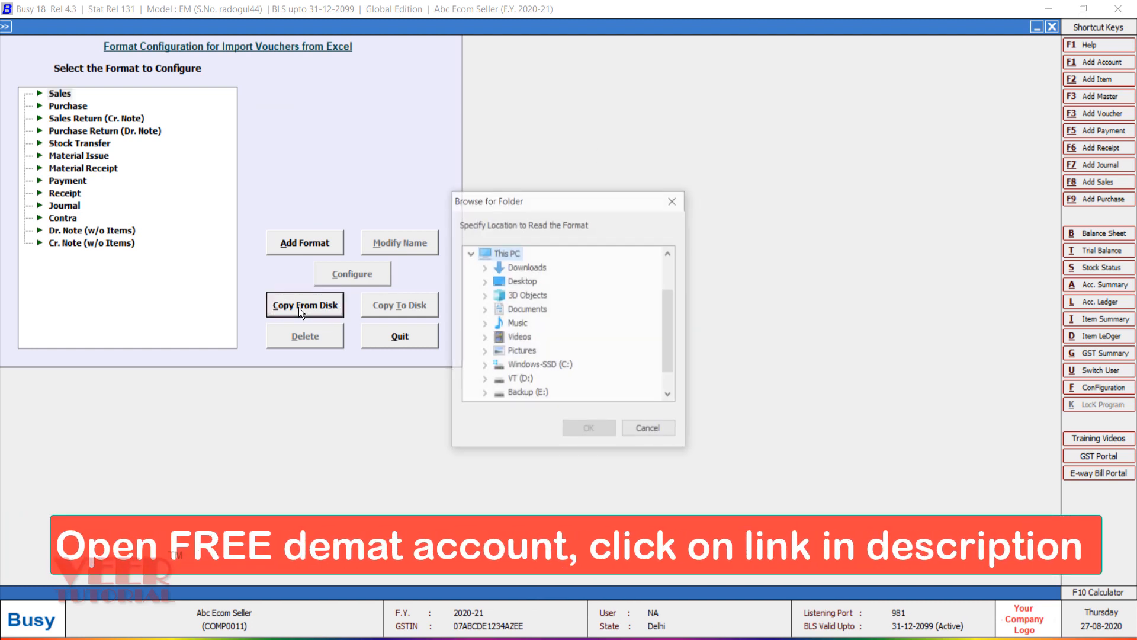
{"action": "left_click", "coordinate": [485, 267]}
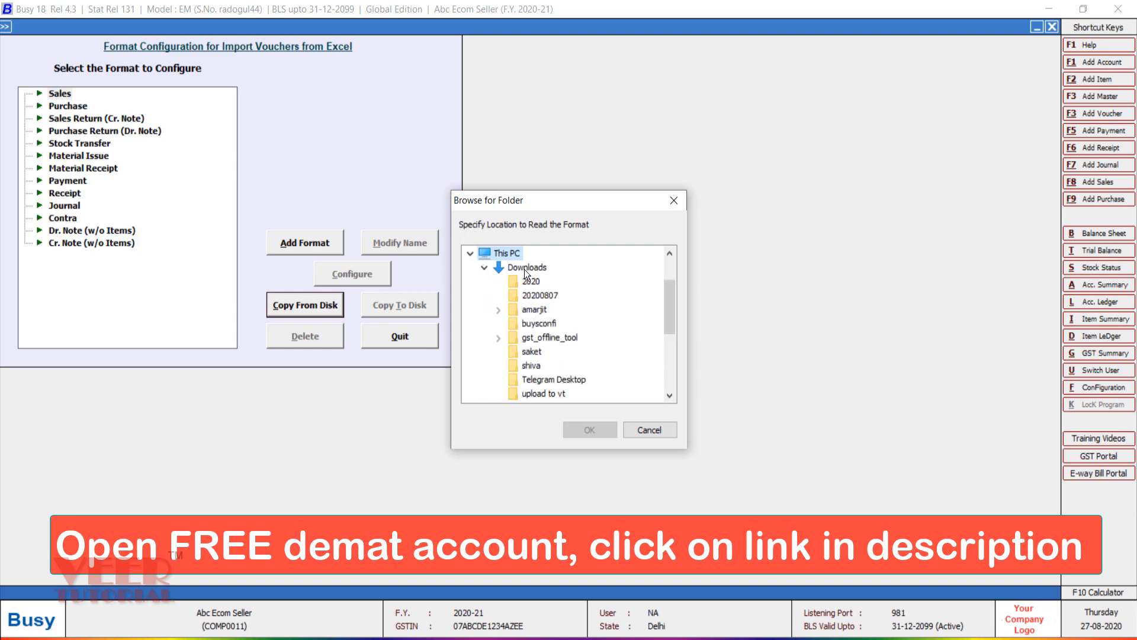
{"action": "left_click", "coordinate": [524, 269]}
{"action": "left_click", "coordinate": [545, 325]}
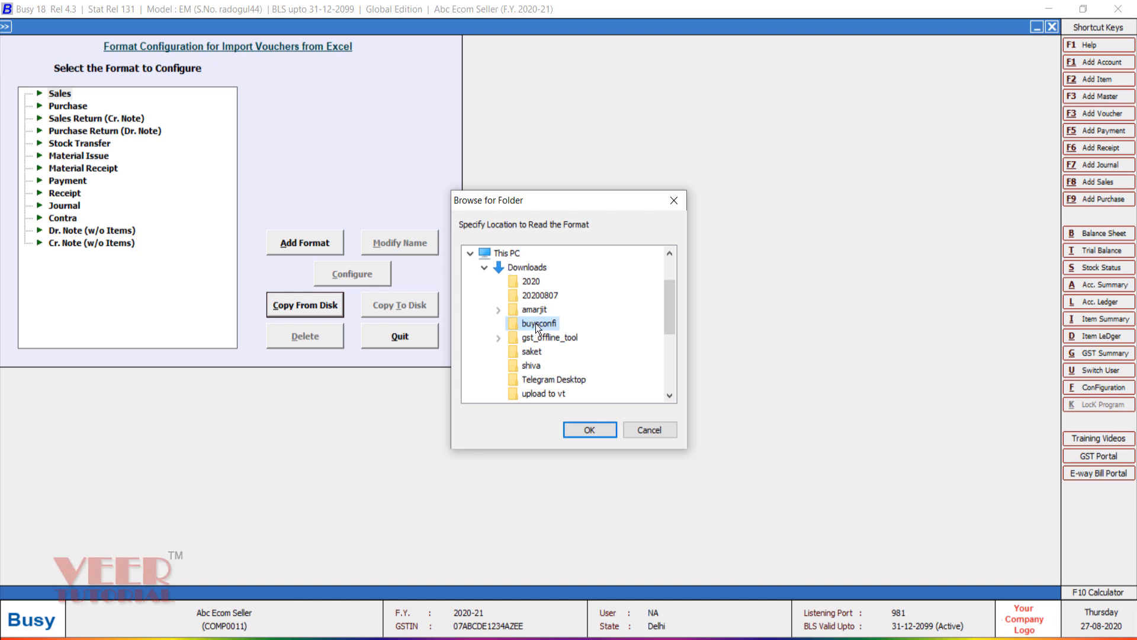
{"action": "left_click", "coordinate": [582, 427]}
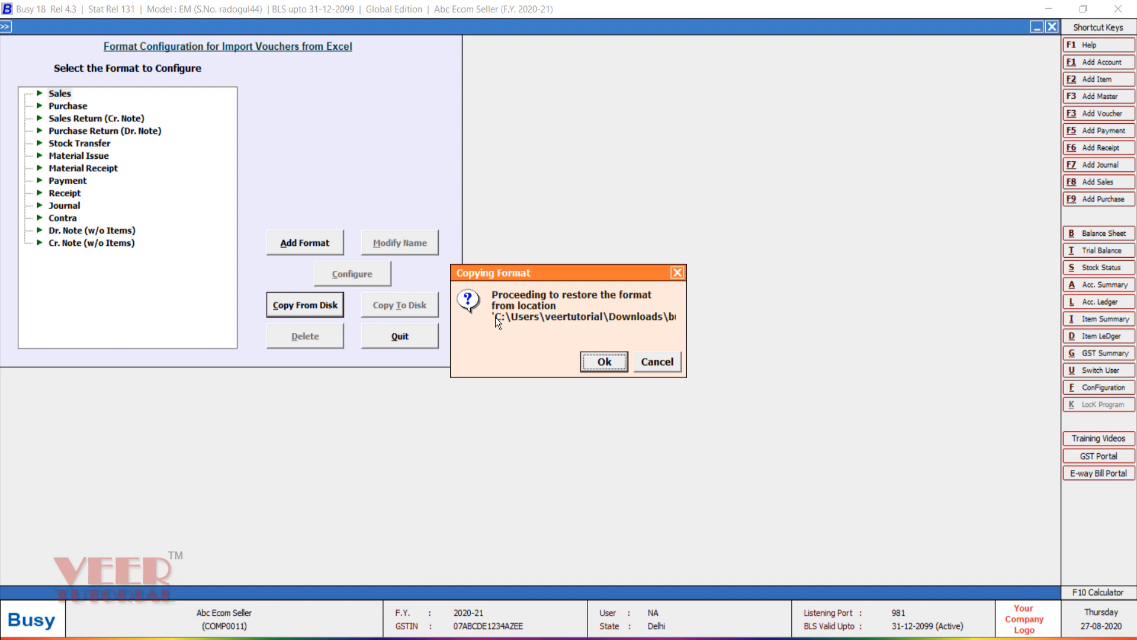
{"action": "left_click", "coordinate": [605, 363]}
{"action": "left_click", "coordinate": [656, 357]}
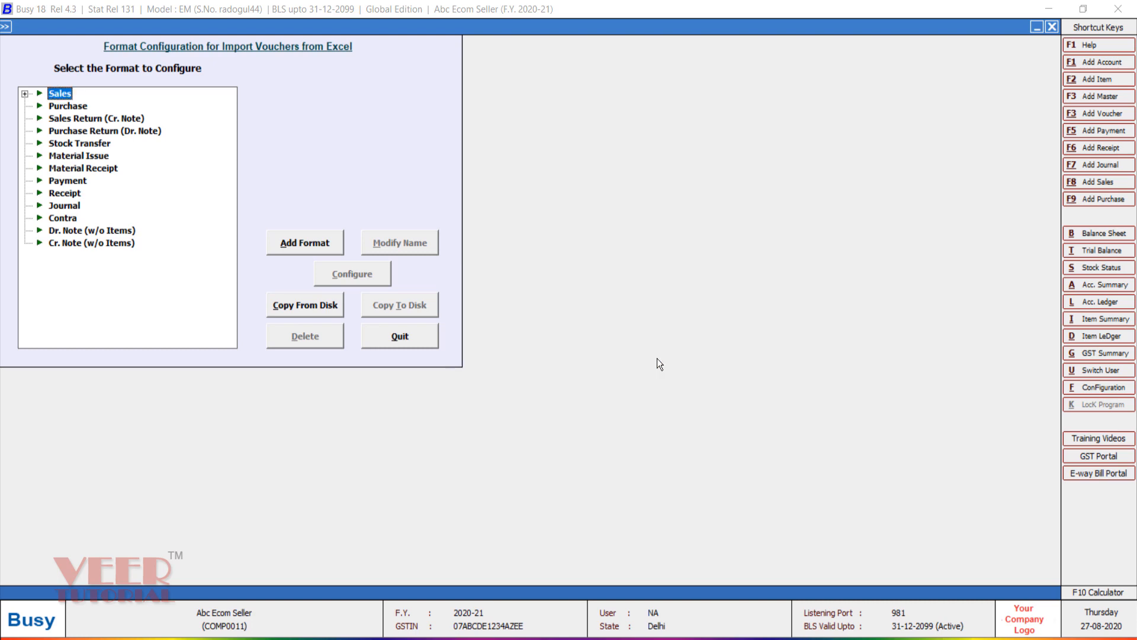
{"action": "left_click", "coordinate": [25, 93]}
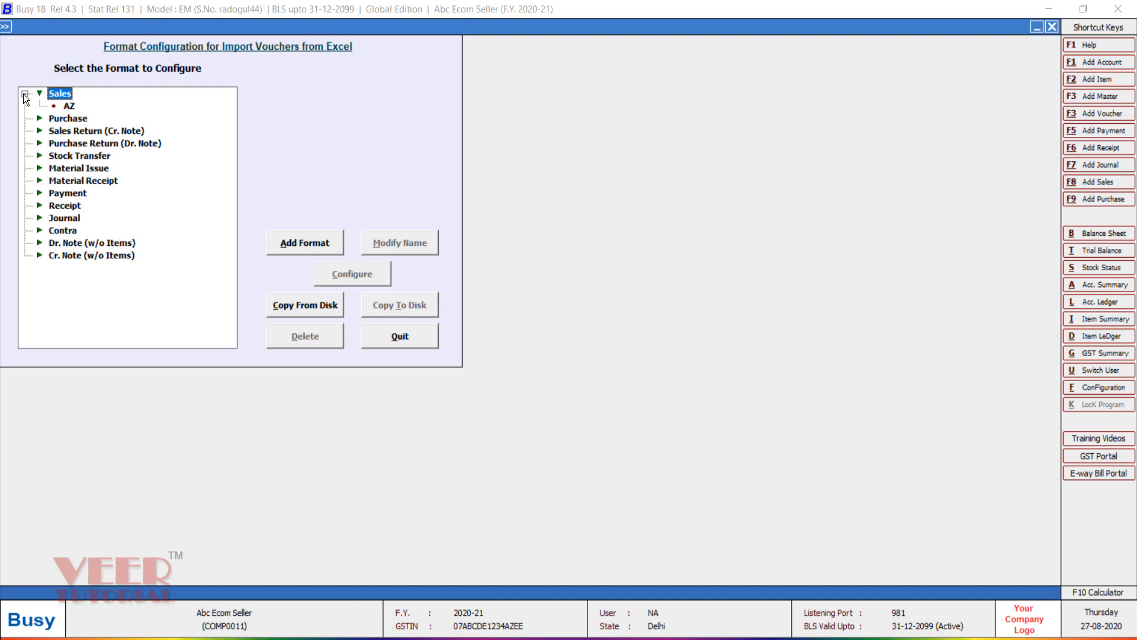
{"action": "left_click", "coordinate": [67, 106]}
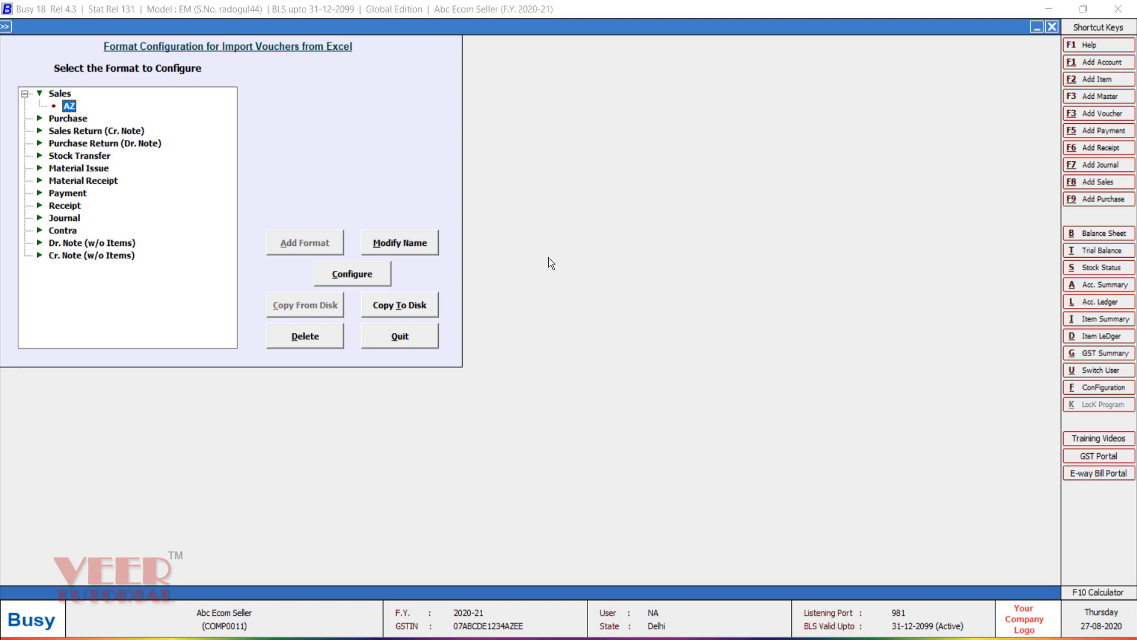
{"action": "key", "text": "Escape"}
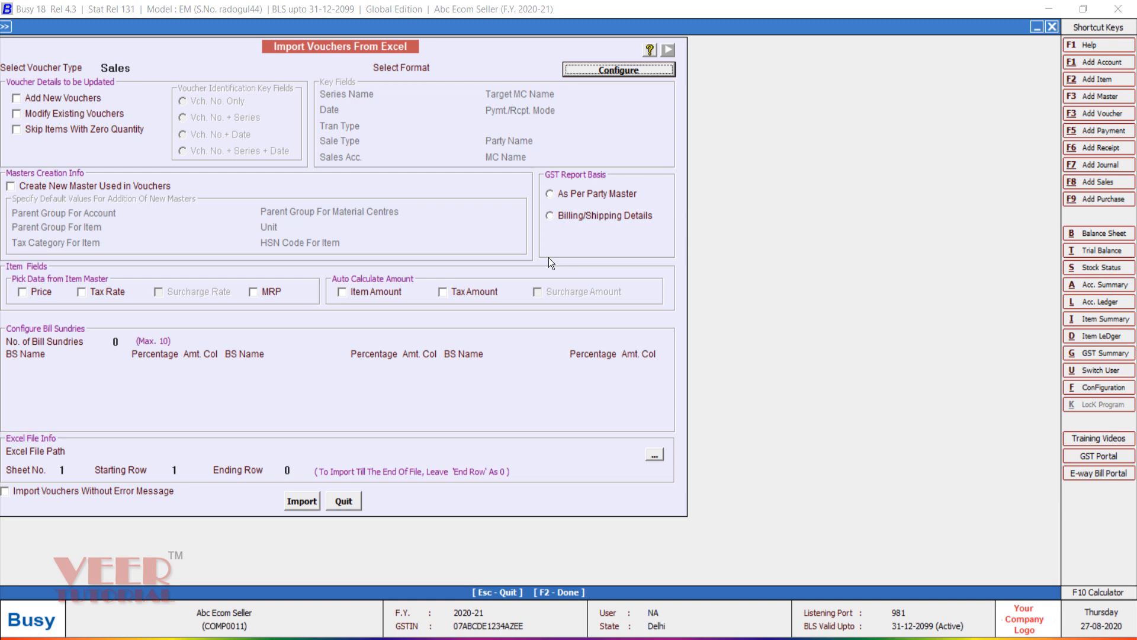
Step: Reopen the Sales import with format AZ, Billing/Shipping Details GST basis, and new-master creation on
{"action": "key", "text": "Escape"}
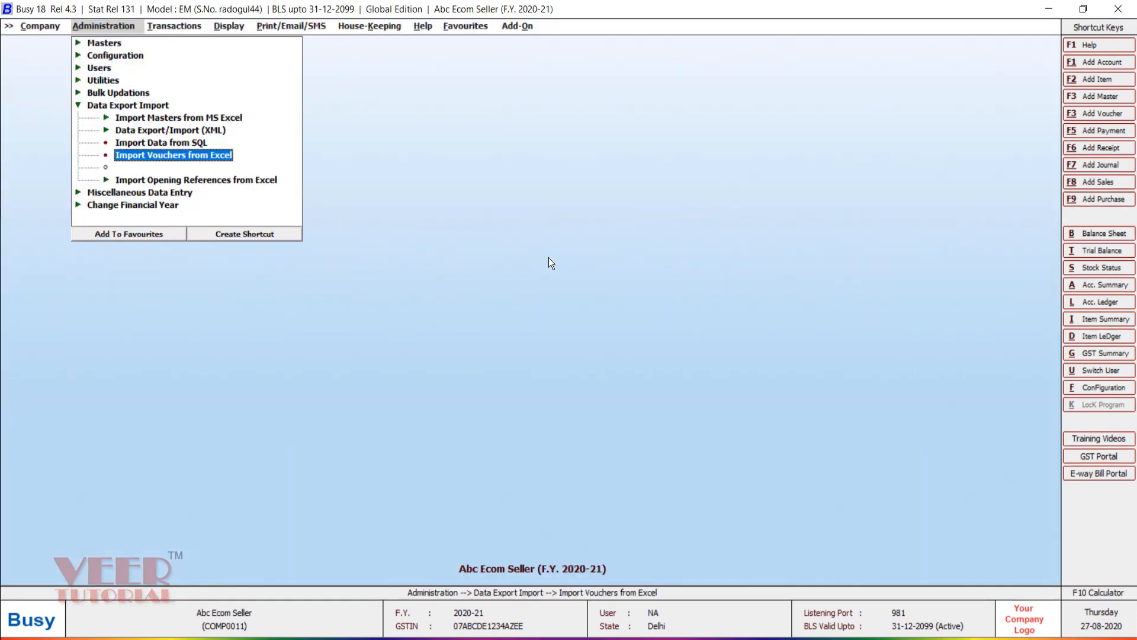
{"action": "key", "text": "Return"}
{"action": "key", "text": "Return"}
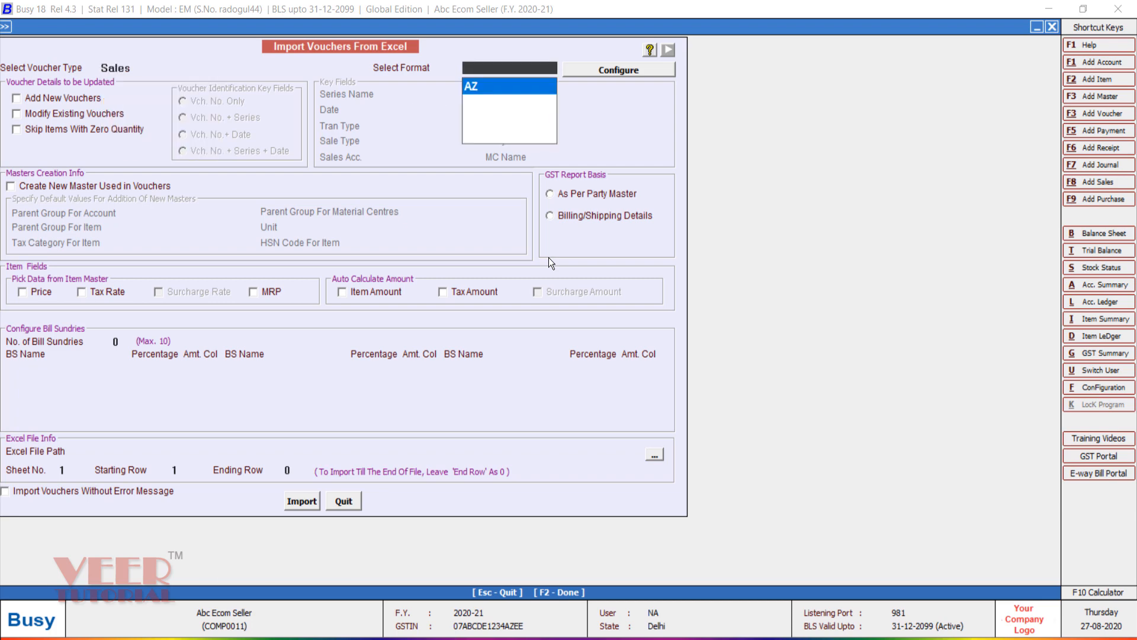
{"action": "key", "text": "Return"}
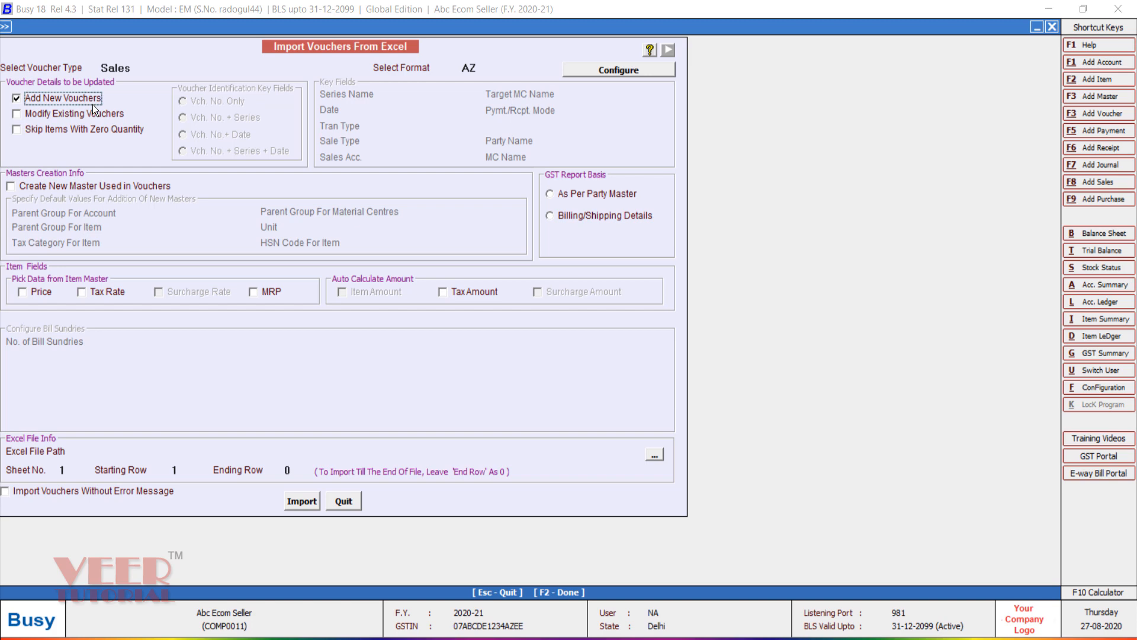
{"action": "left_click", "coordinate": [593, 216]}
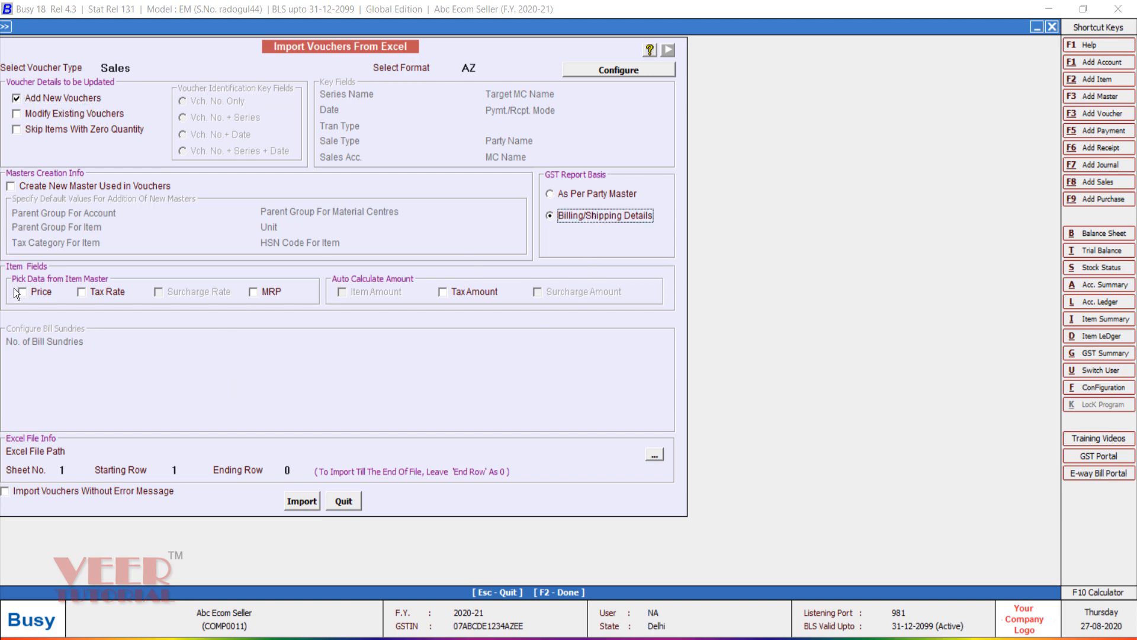
{"action": "left_click", "coordinate": [41, 190]}
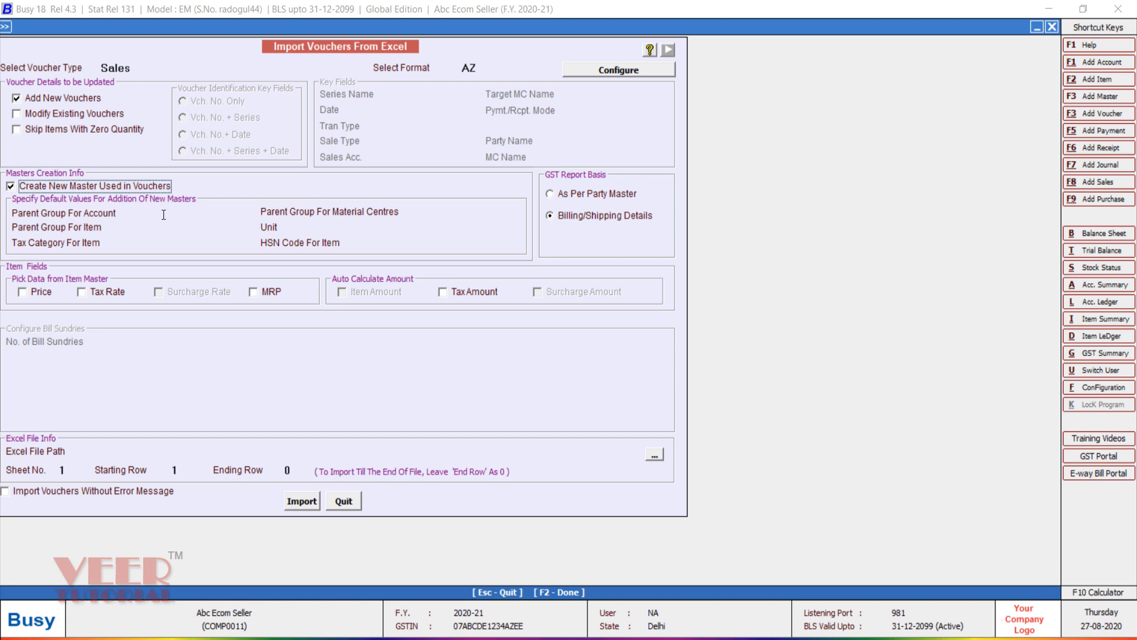
Step: Set new-master defaults to Sundry Debtors, General, GST 18% and Godowns
{"action": "key", "text": "Return"}
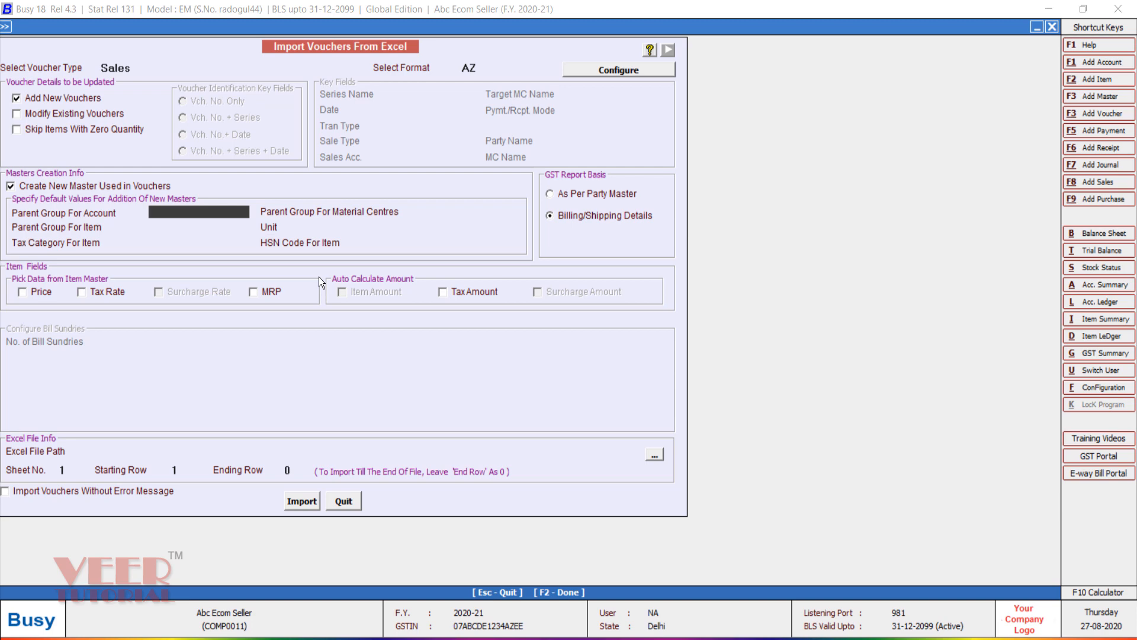
{"action": "type", "text": "Su"}
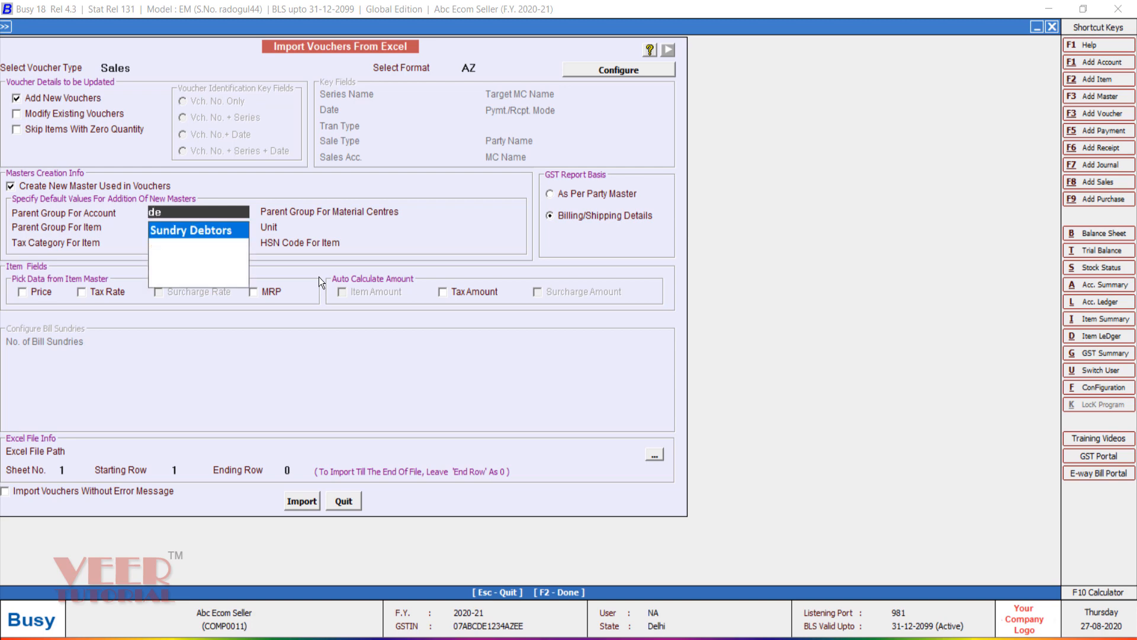
{"action": "key", "text": "Return"}
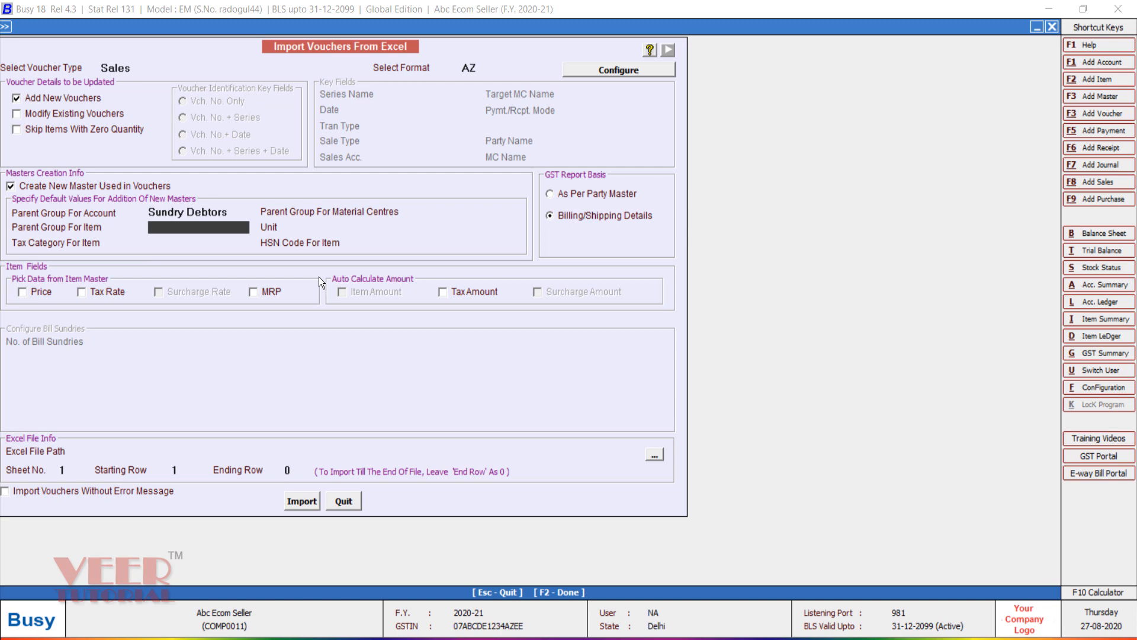
{"action": "key", "text": "space"}
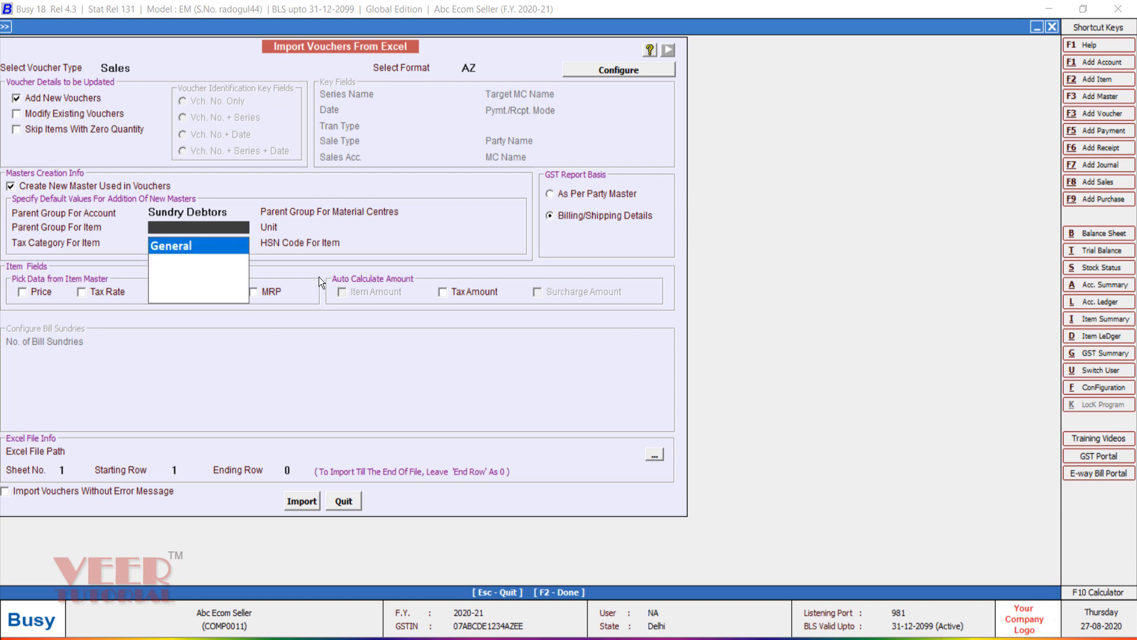
{"action": "key", "text": "Return"}
{"action": "key", "text": "space"}
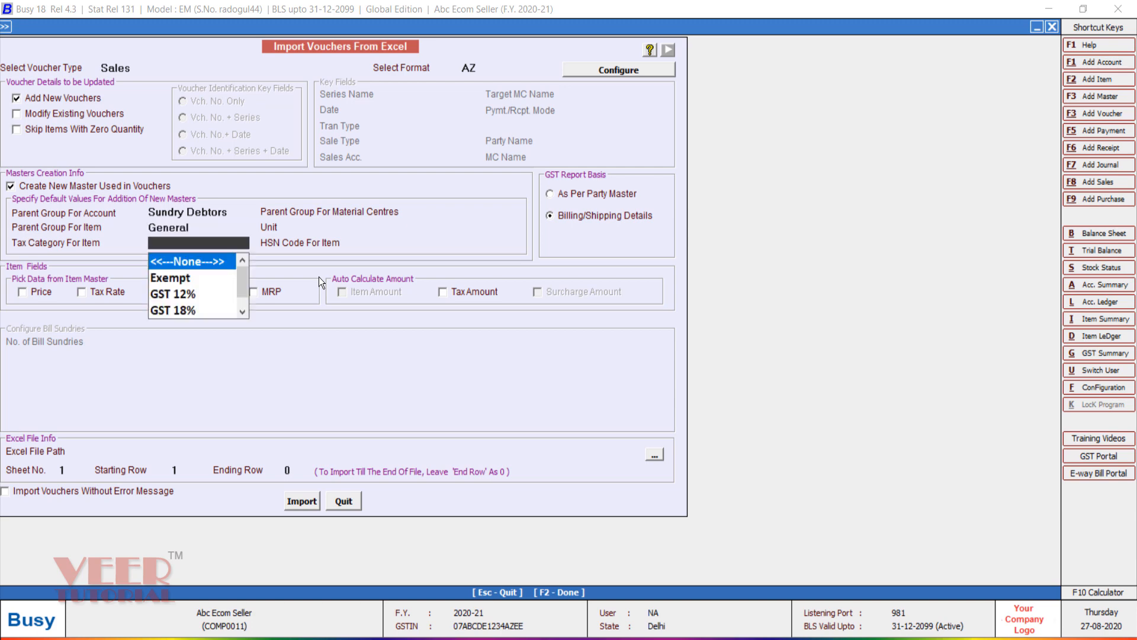
{"action": "key", "text": "Down"}
{"action": "key", "text": "Down"}
{"action": "key", "text": "Down"}
{"action": "key", "text": "Return"}
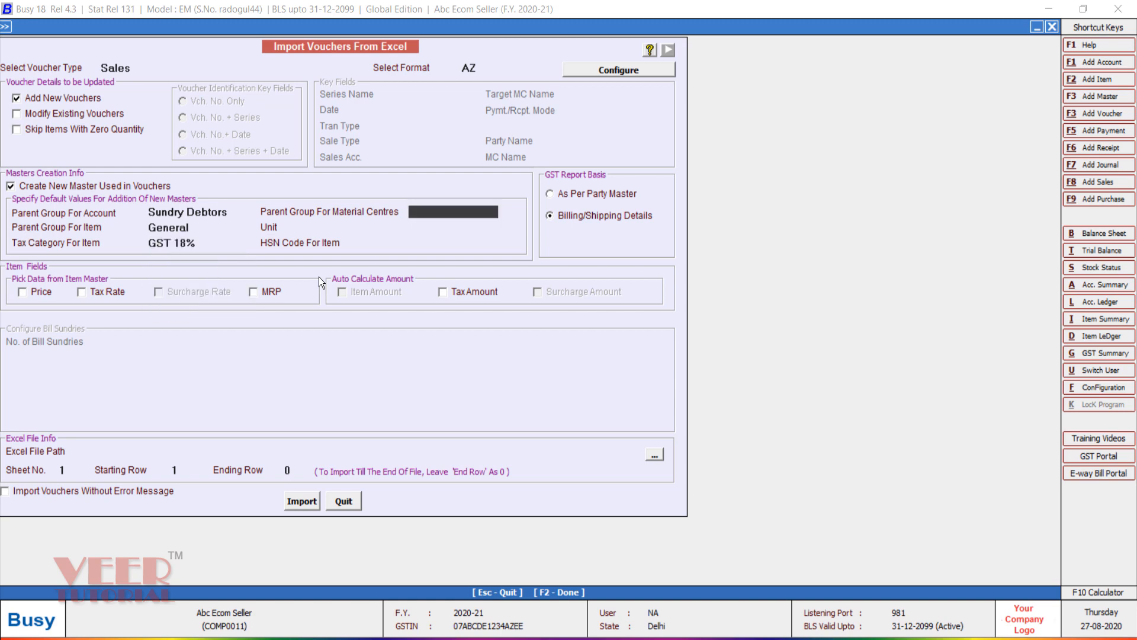
{"action": "key", "text": "space"}
{"action": "key", "text": "Down"}
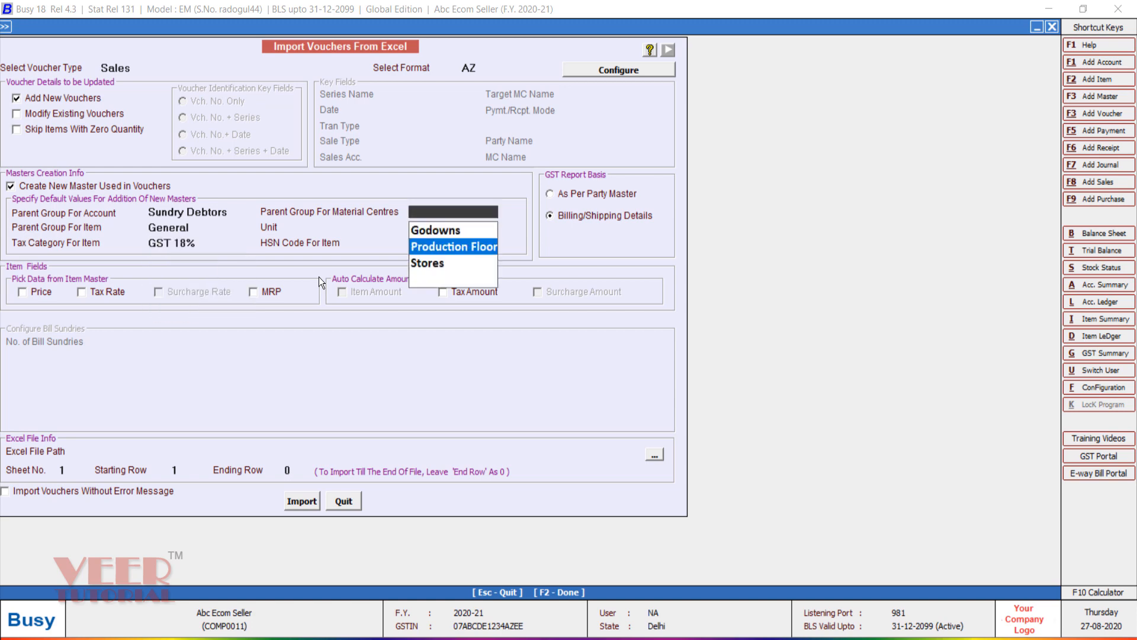
{"action": "key", "text": "Up"}
{"action": "key", "text": "Return"}
Step: Set default unit Pcs. and HSN 6557, with tax rate and tax amount filled automatically
{"action": "key", "text": "space"}
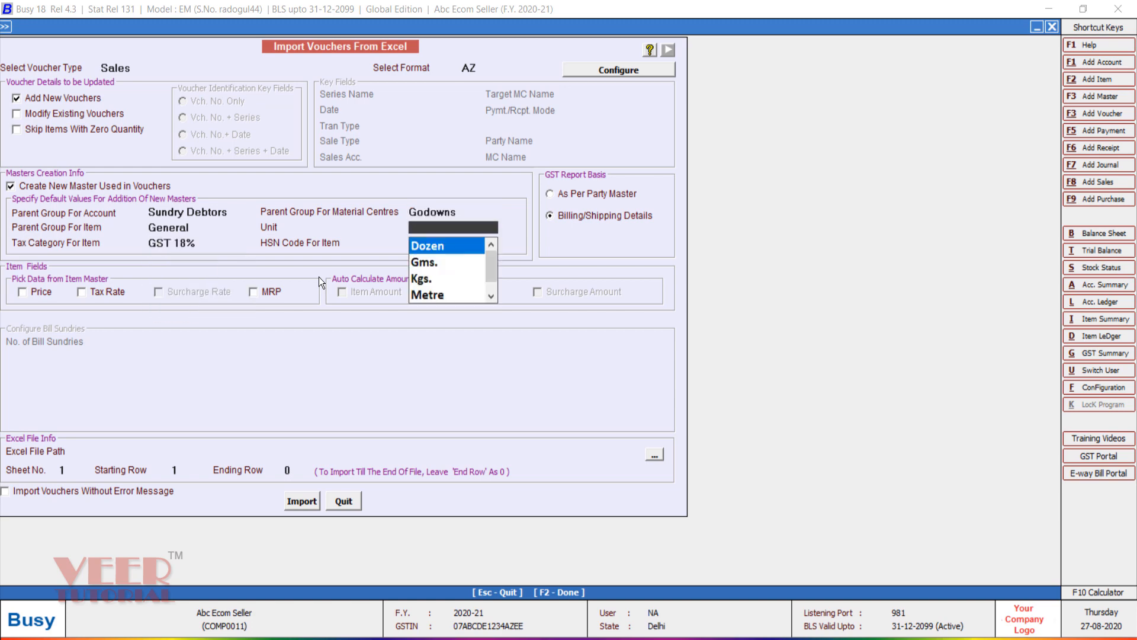
{"action": "key", "text": "Down"}
{"action": "key", "text": "Down"}
{"action": "key", "text": "Down"}
{"action": "key", "text": "Down"}
{"action": "key", "text": "Return"}
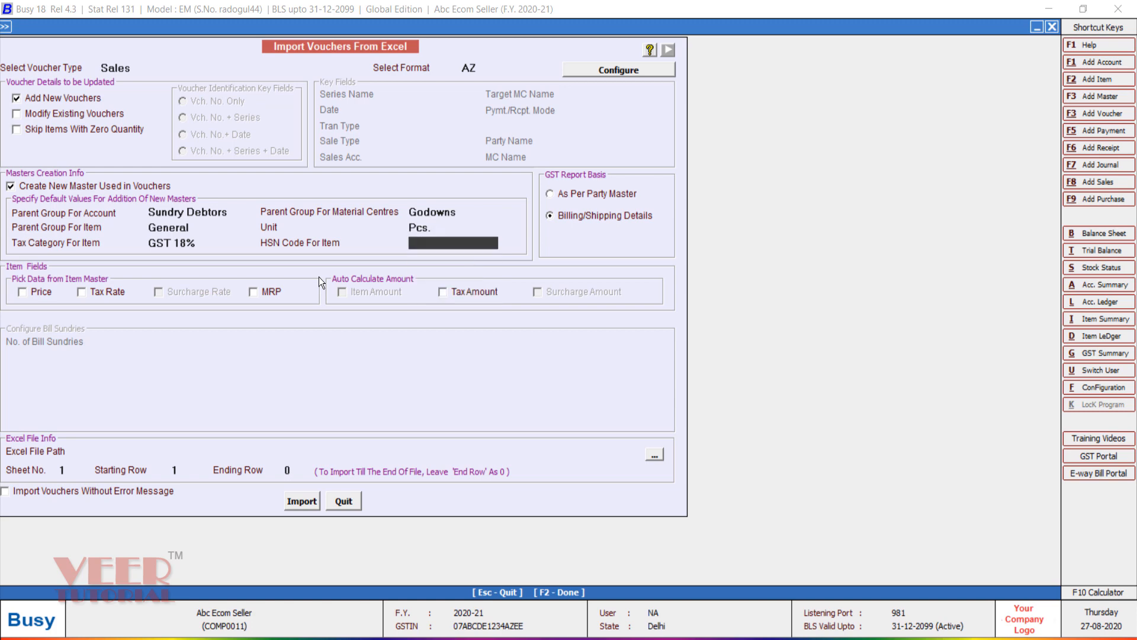
{"action": "type", "text": "6557"}
{"action": "key", "text": "Return"}
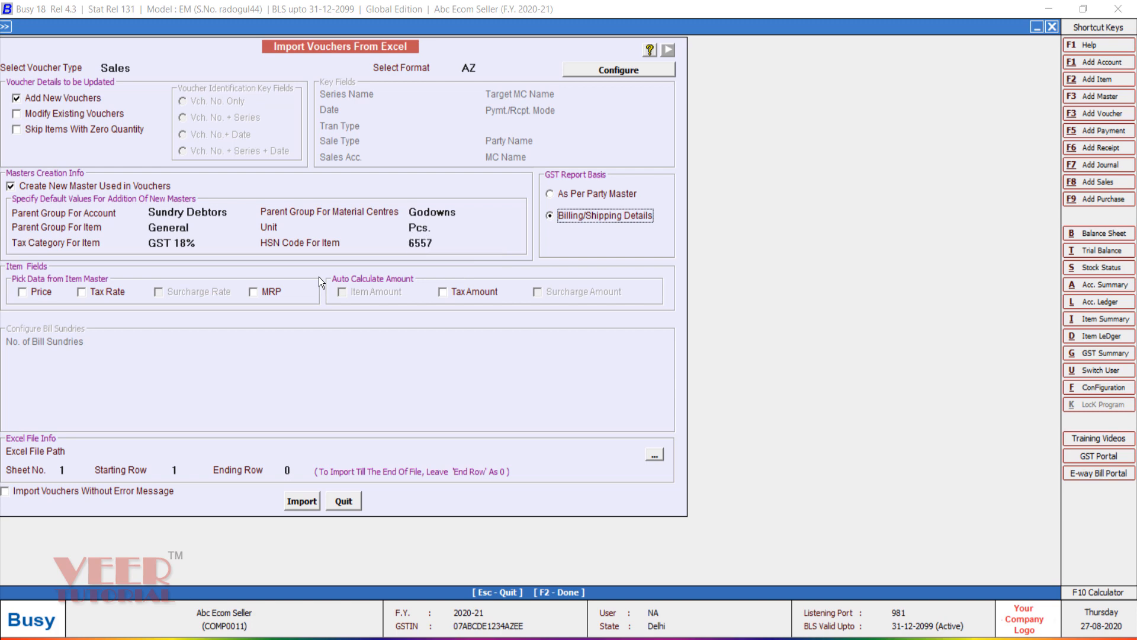
{"action": "left_click", "coordinate": [90, 293]}
{"action": "left_click", "coordinate": [468, 296]}
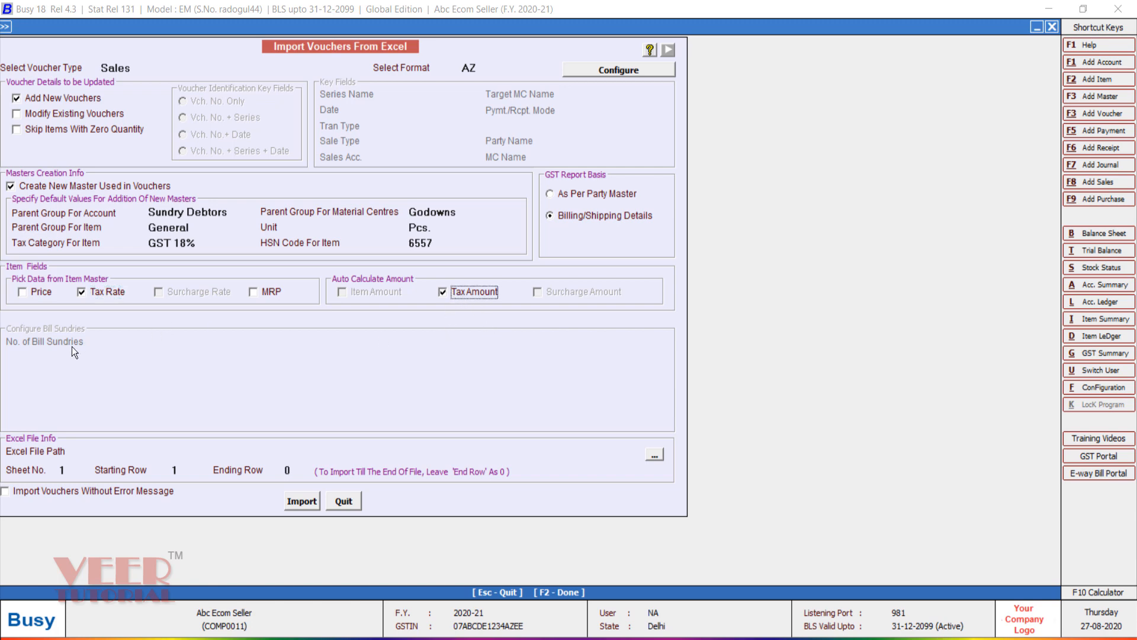
{"action": "left_click", "coordinate": [40, 293]}
{"action": "left_click", "coordinate": [653, 453]}
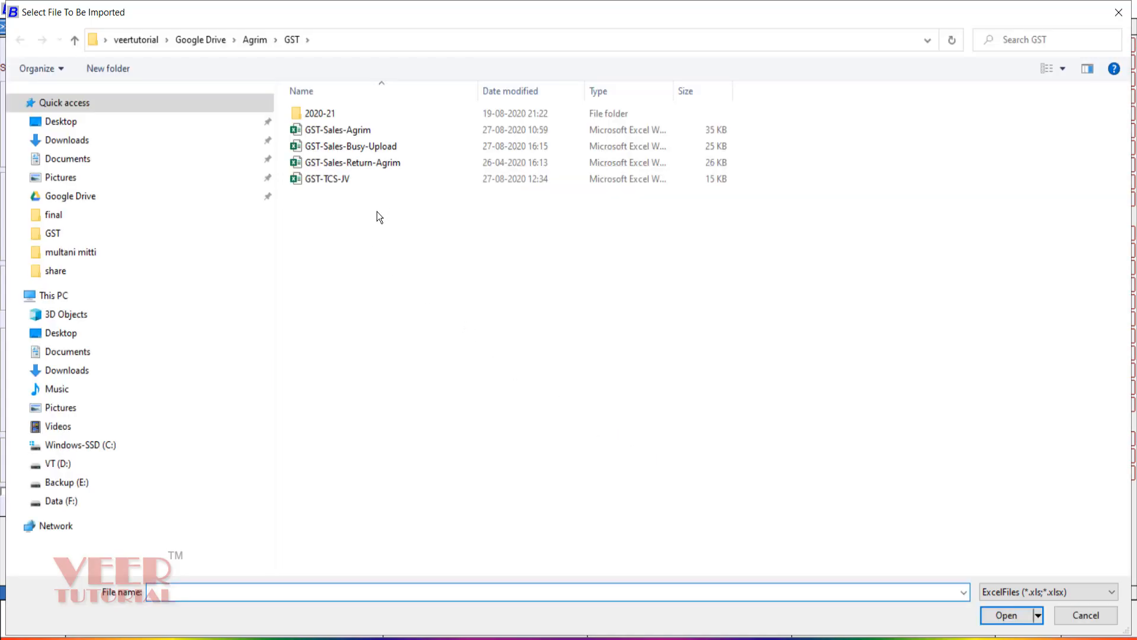
Step: Pick GST-Sales-Busy-Upload as the import file and confirm fk-IGST data starts at row 2
{"action": "double_click", "coordinate": [366, 149]}
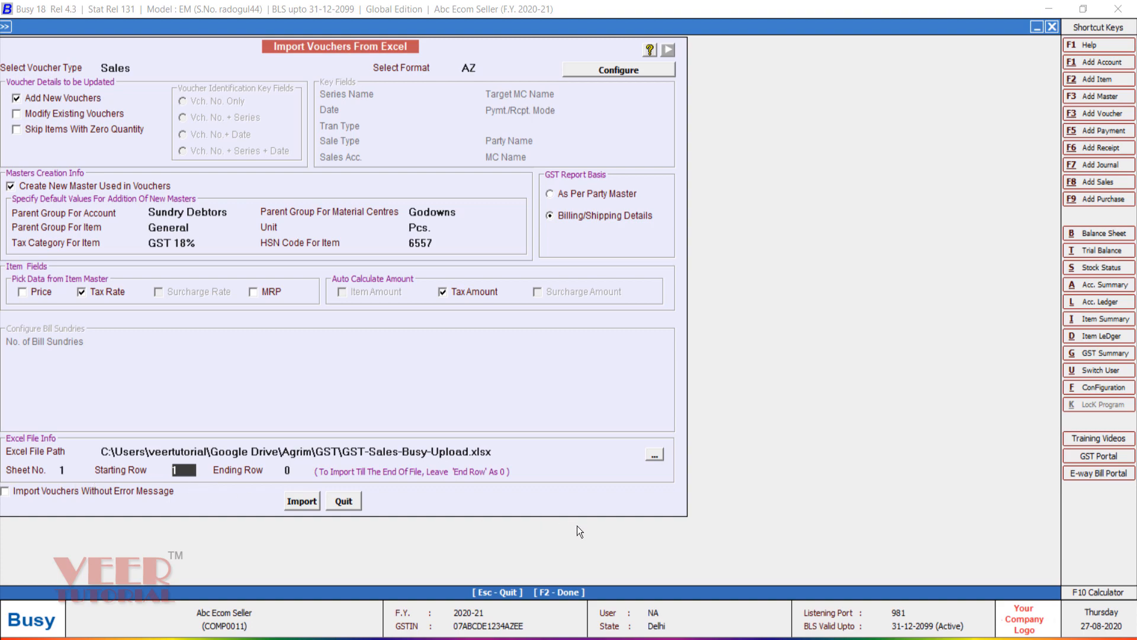
{"action": "left_click", "coordinate": [639, 582]}
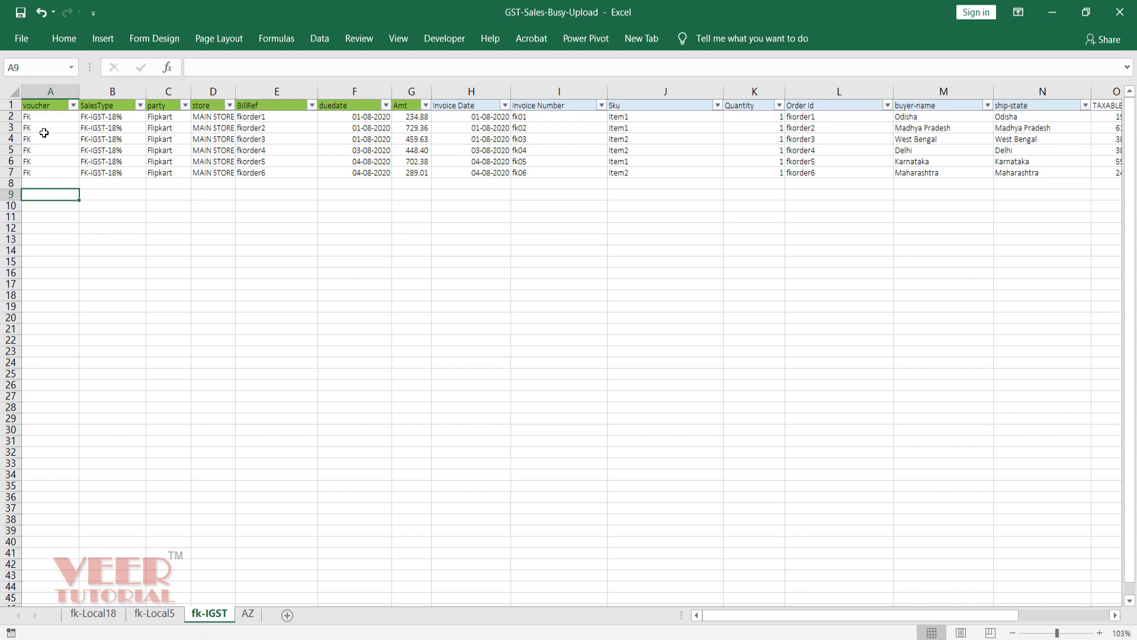
{"action": "left_click", "coordinate": [33, 118]}
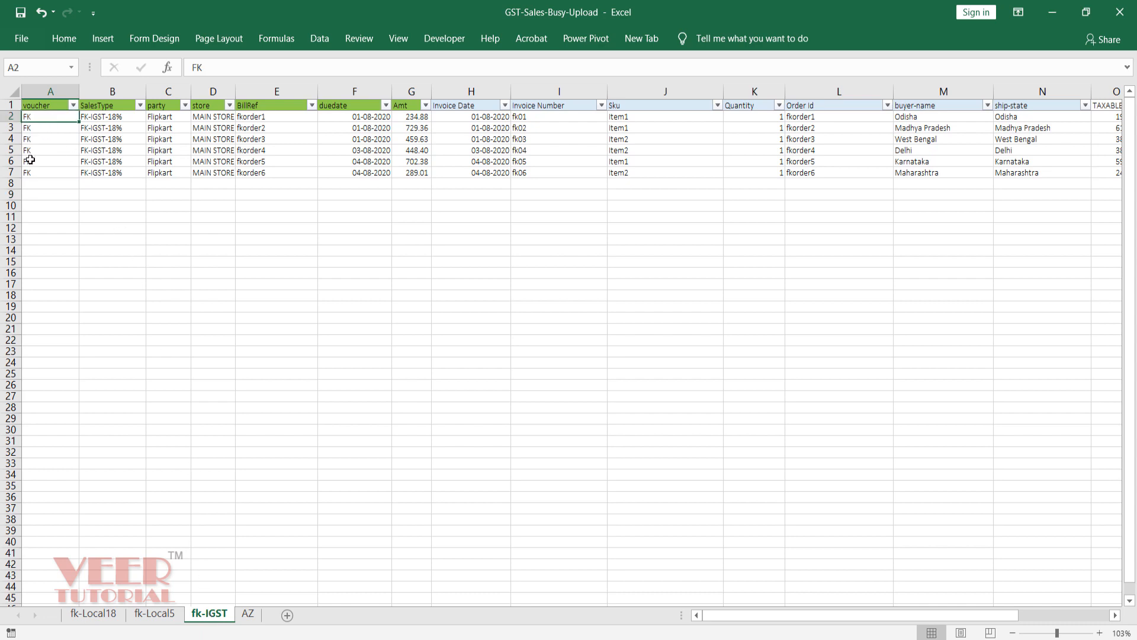
Step: Set the import to sheet 3 from starting row 2 and start importing
{"action": "left_click", "coordinate": [1052, 12]}
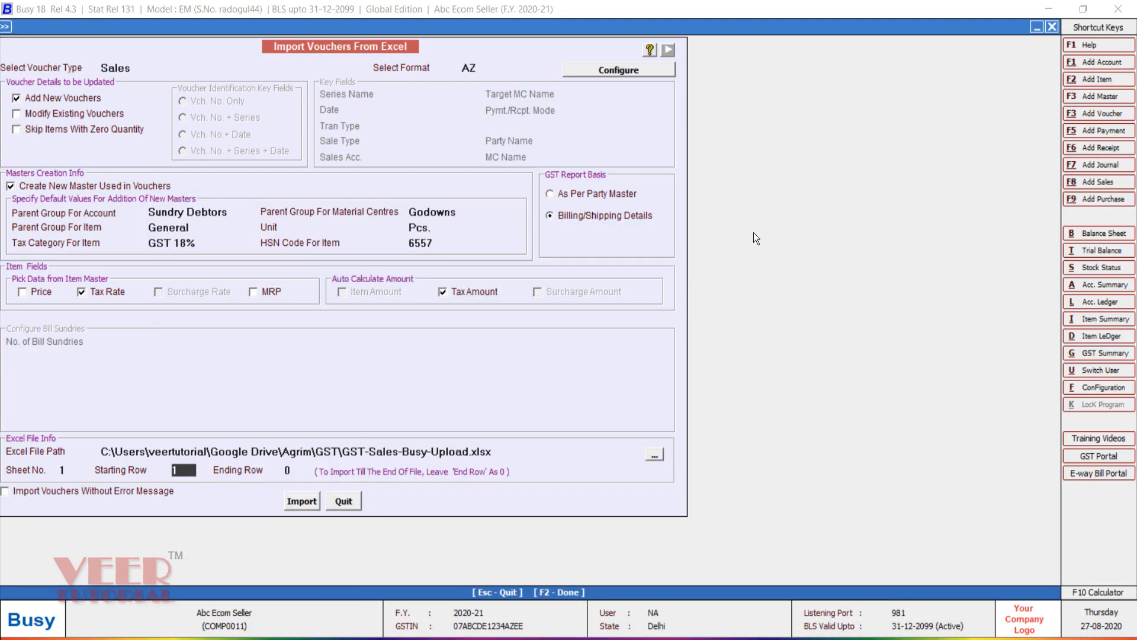
{"action": "left_click", "coordinate": [74, 470]}
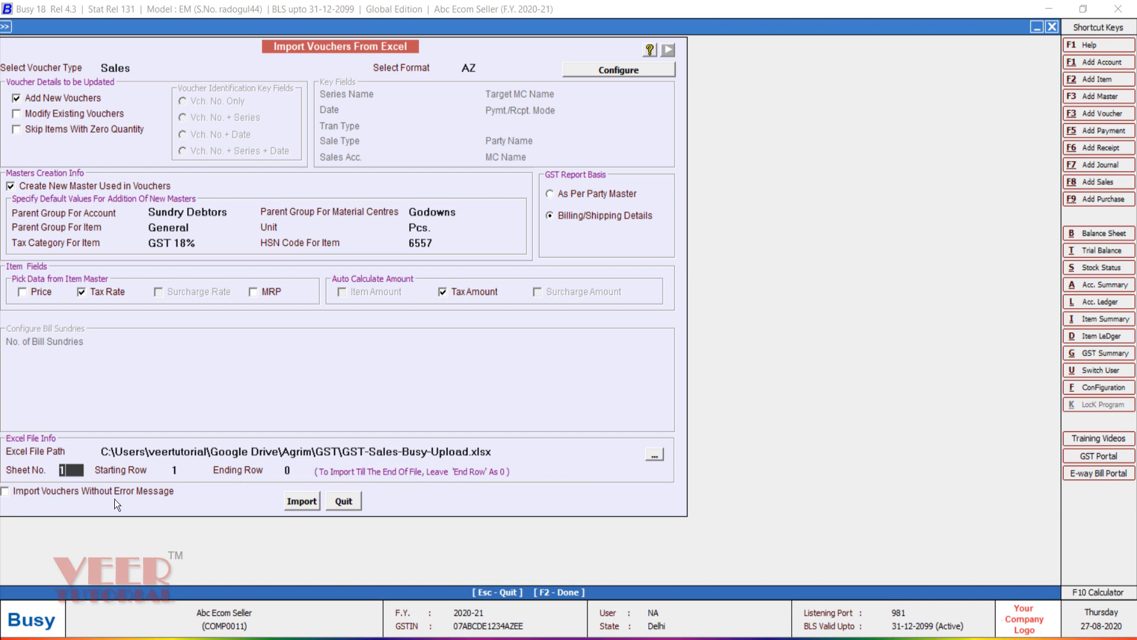
{"action": "type", "text": "3"}
{"action": "key", "text": "Return"}
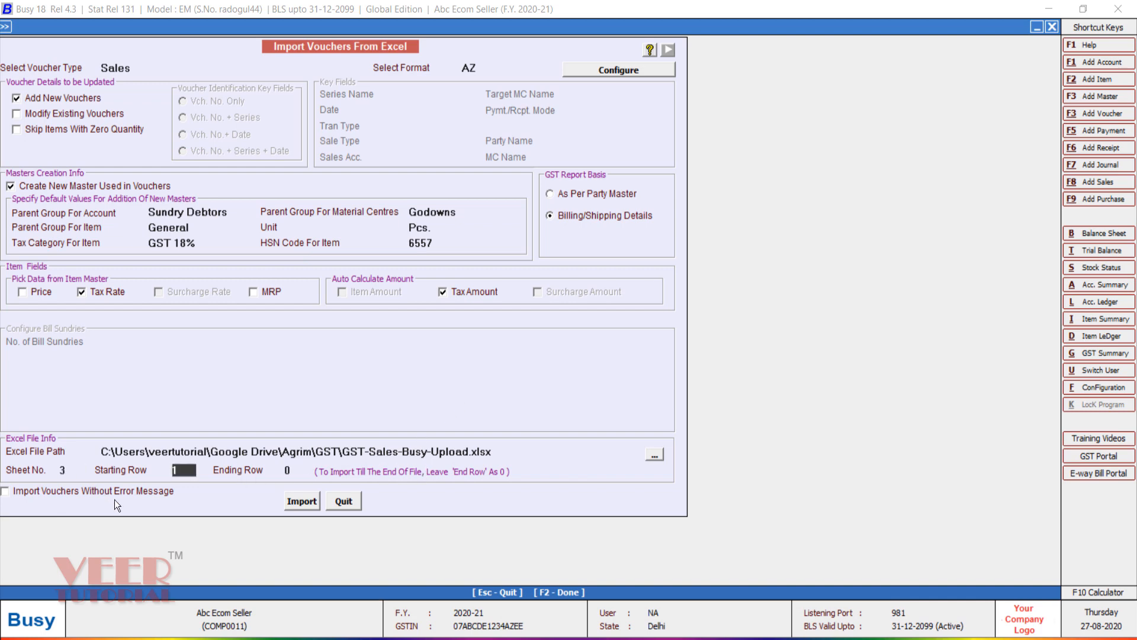
{"action": "type", "text": "2"}
{"action": "key", "text": "Return"}
{"action": "left_click", "coordinate": [294, 501]}
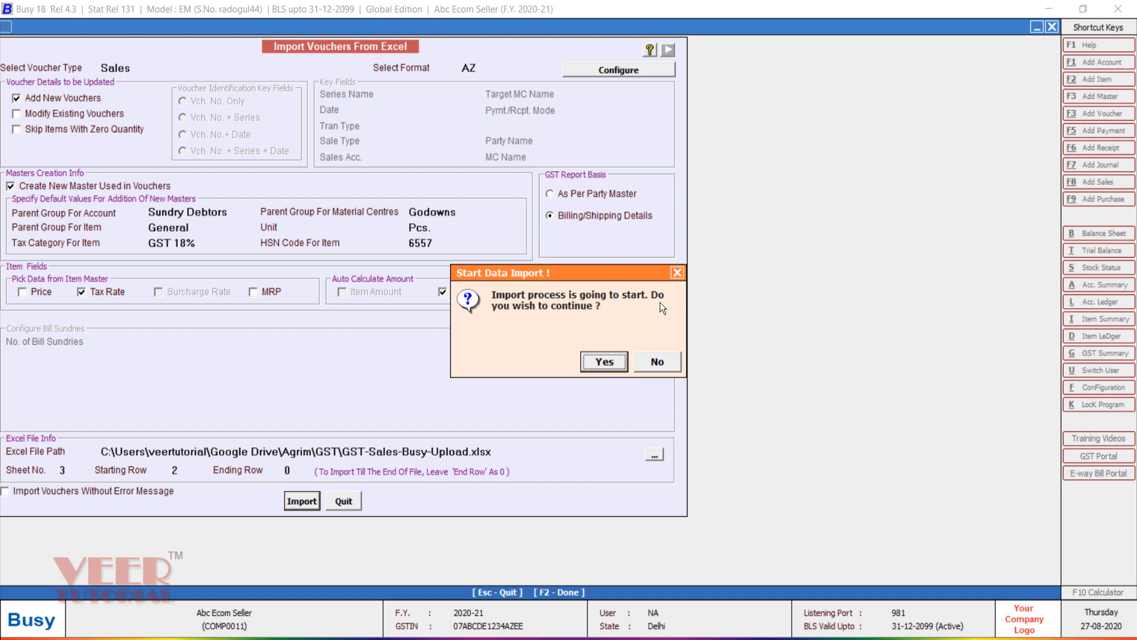
Step: Confirm the data import and acknowledge the success message for 6 vouchers from sheet 3
{"action": "left_click", "coordinate": [600, 363]}
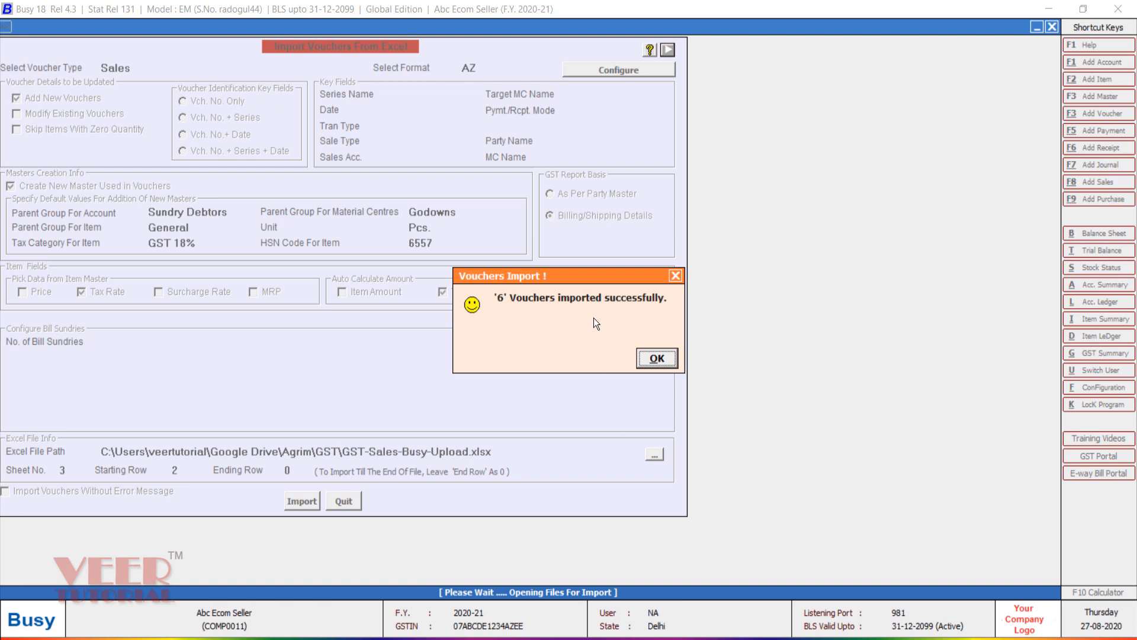
{"action": "left_click", "coordinate": [662, 357]}
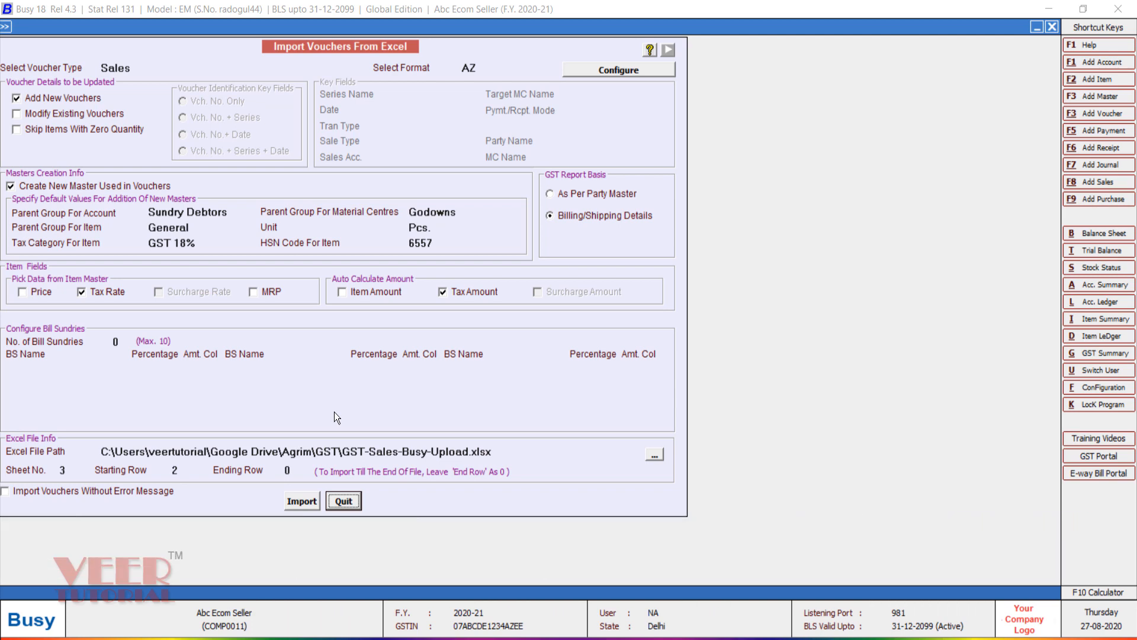
Step: Leave the import and generate the horizontal Profit & Loss A/c, checking the Sale figure
{"action": "key", "text": "Escape"}
{"action": "key", "text": "Right"}
{"action": "key", "text": "Right"}
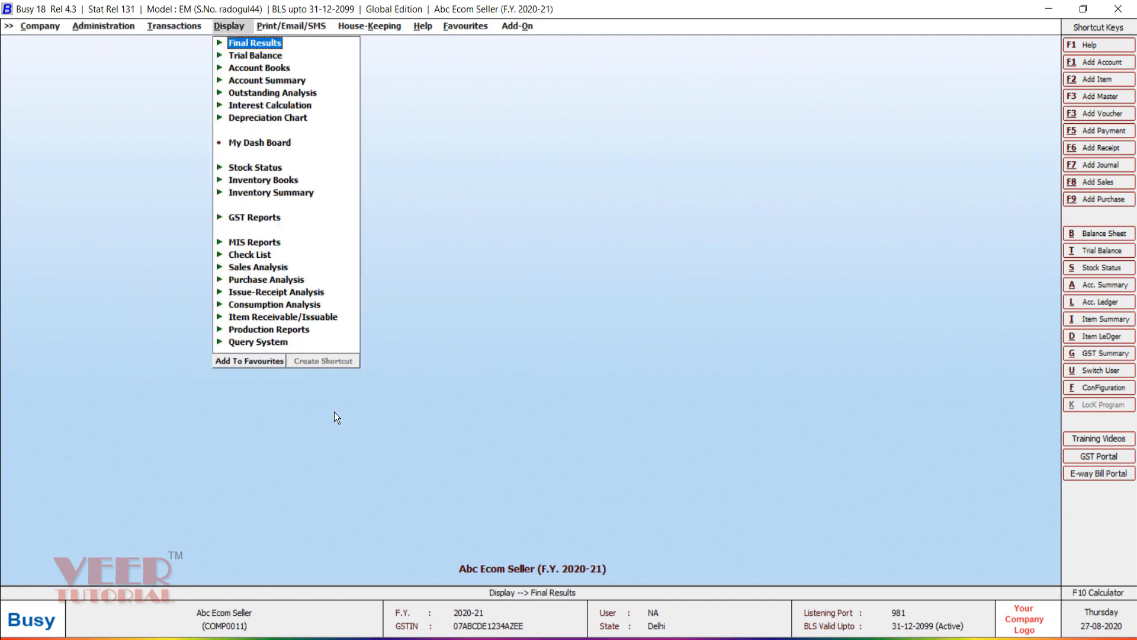
{"action": "key", "text": "Return"}
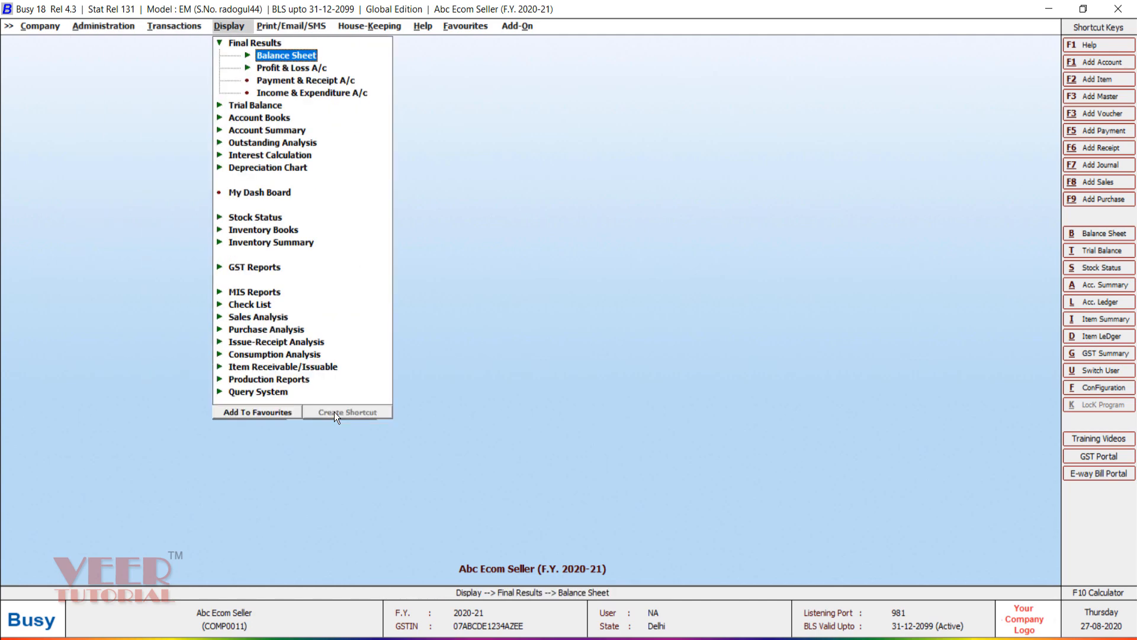
{"action": "key", "text": "Down"}
{"action": "key", "text": "Return"}
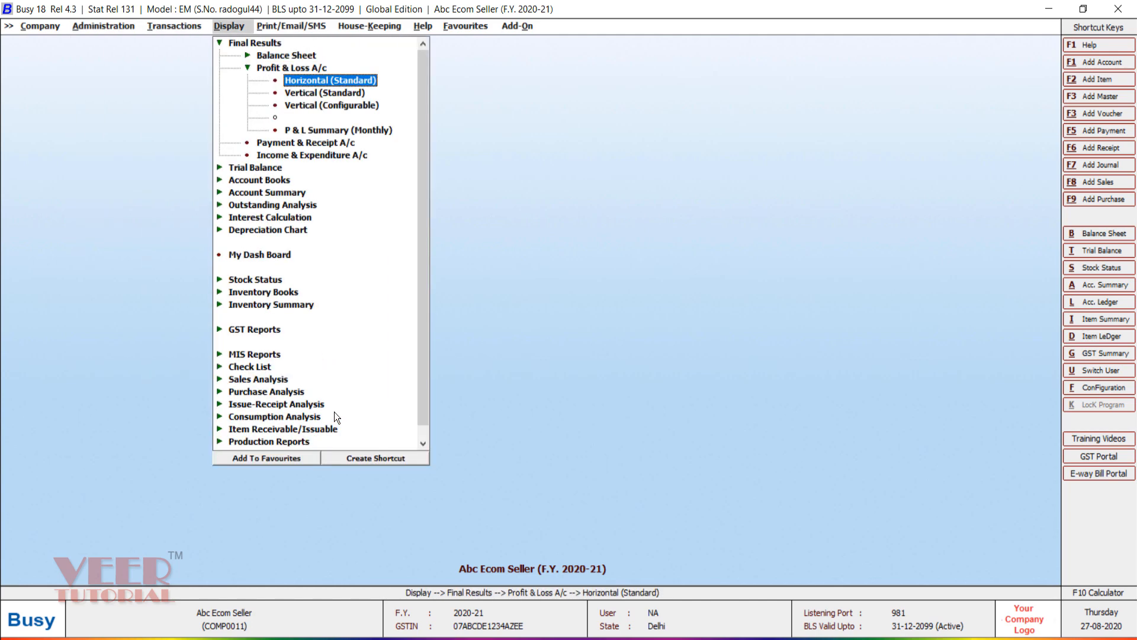
{"action": "key", "text": "Return"}
{"action": "key", "text": "Return"}
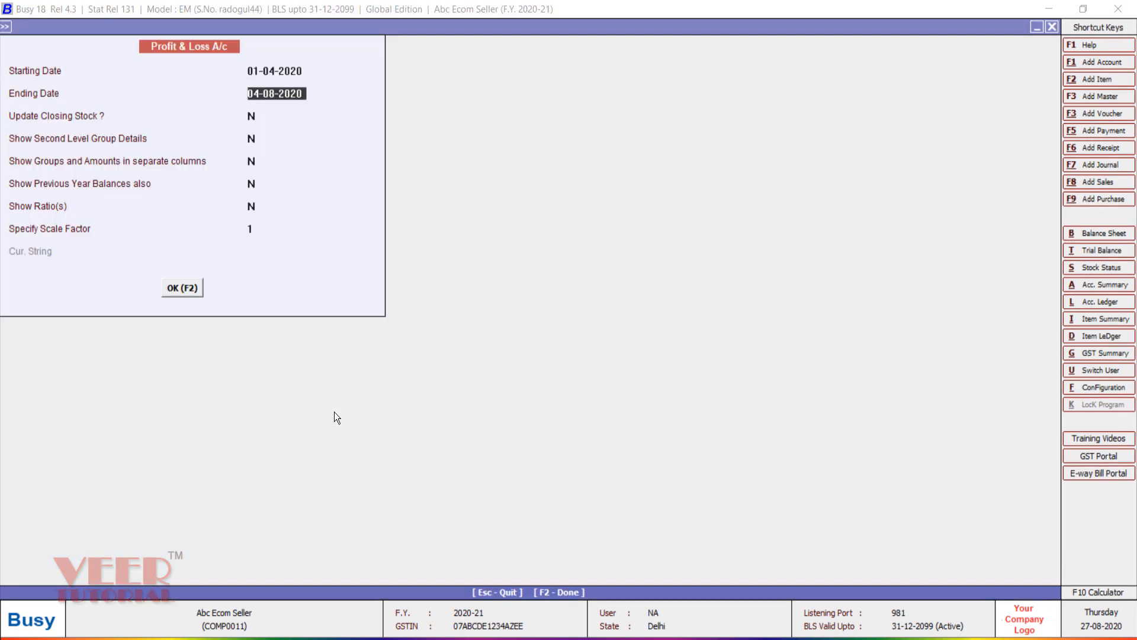
{"action": "key", "text": "Return"}
{"action": "key", "text": "F2"}
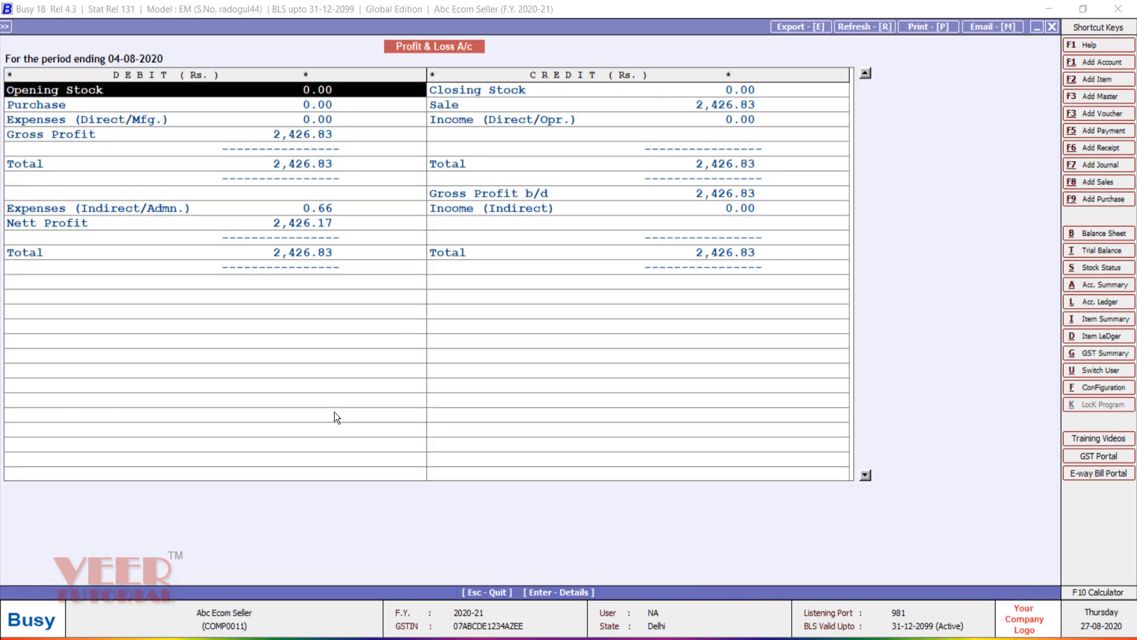
{"action": "key", "text": "Right"}
{"action": "key", "text": "Down"}
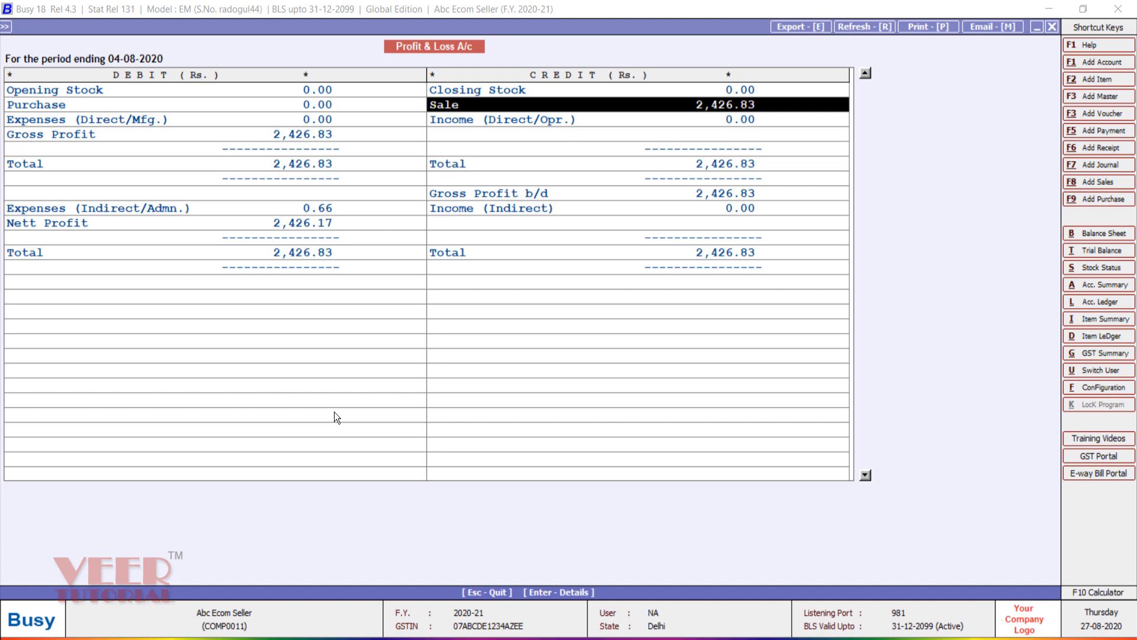
Step: Regenerate Profit & Loss with Show Second Level Group Details = Y and drill into Sales Flipkart
{"action": "key", "text": "Escape"}
{"action": "key", "text": "Return"}
{"action": "key", "text": "Return"}
{"action": "key", "text": "Return"}
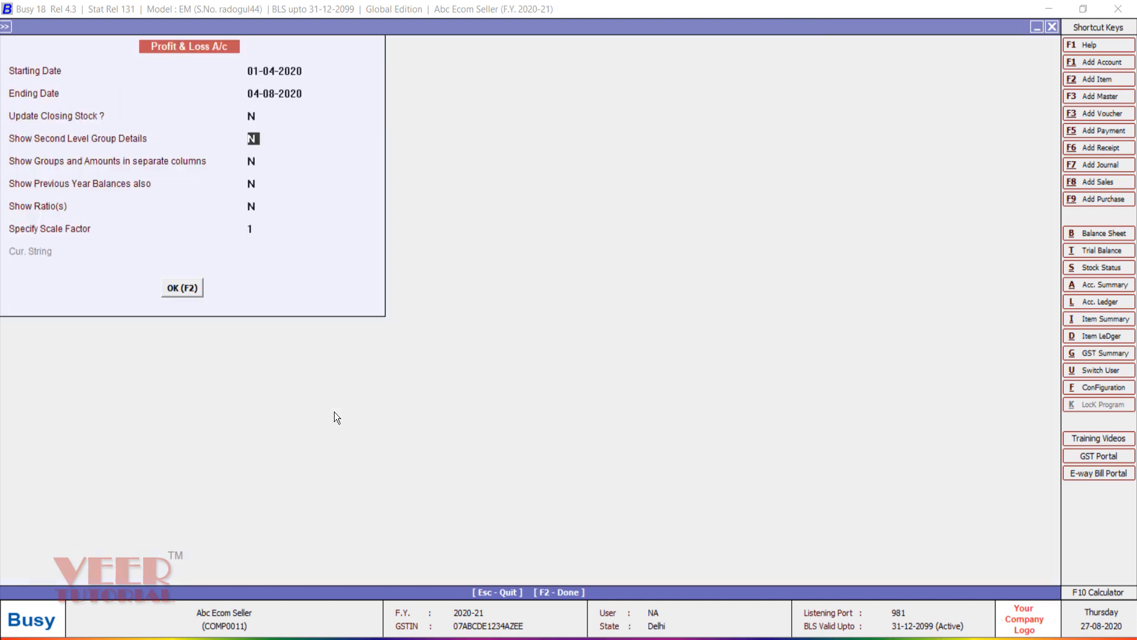
{"action": "type", "text": "Y"}
{"action": "key", "text": "Return"}
{"action": "key", "text": "F2"}
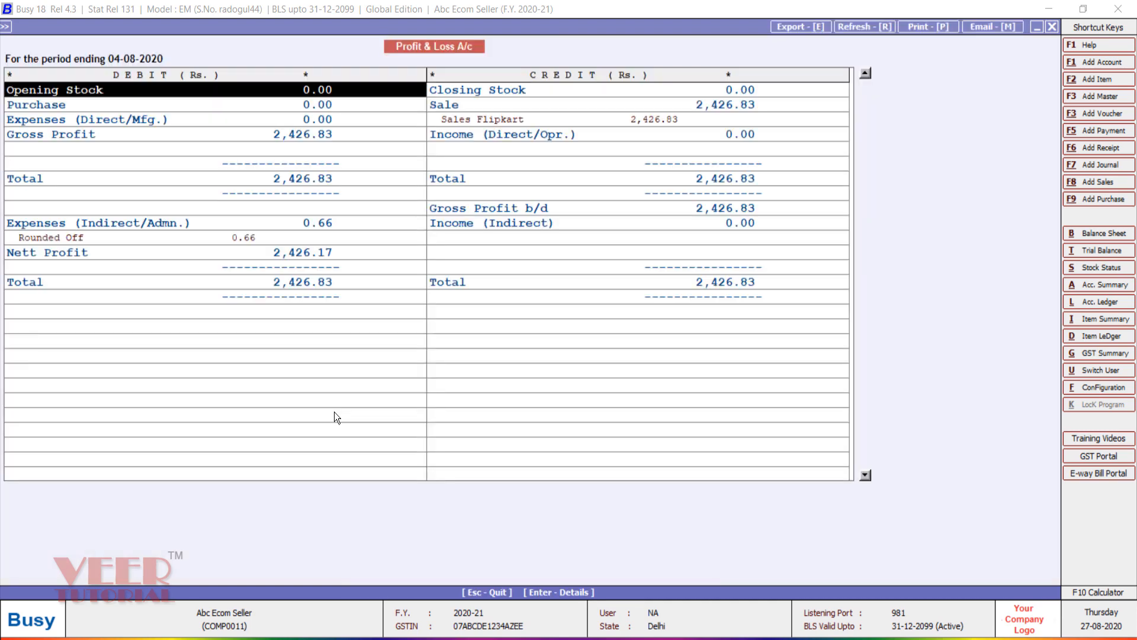
{"action": "key", "text": "Right"}
{"action": "key", "text": "Down"}
{"action": "key", "text": "Down"}
{"action": "key", "text": "Return"}
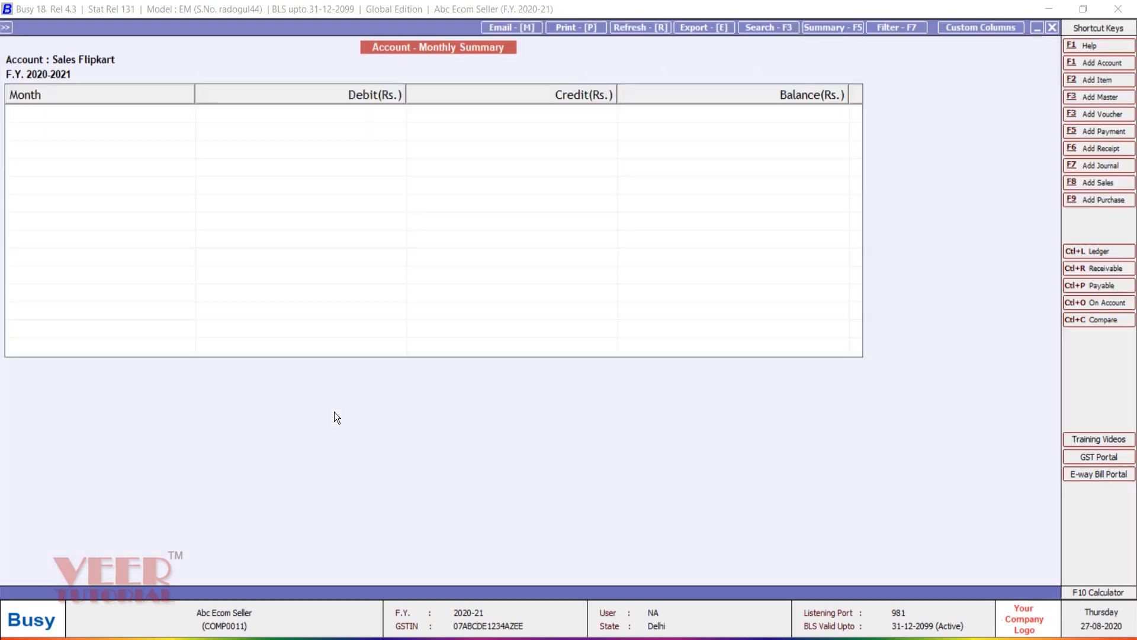
Step: Review August's Sales Flipkart ledger and vouchers fk01 (235.00) and fk02, then return to Profit & Loss
{"action": "key", "text": "Down"}
{"action": "key", "text": "Down"}
{"action": "key", "text": "Down"}
{"action": "key", "text": "Down"}
{"action": "key", "text": "Return"}
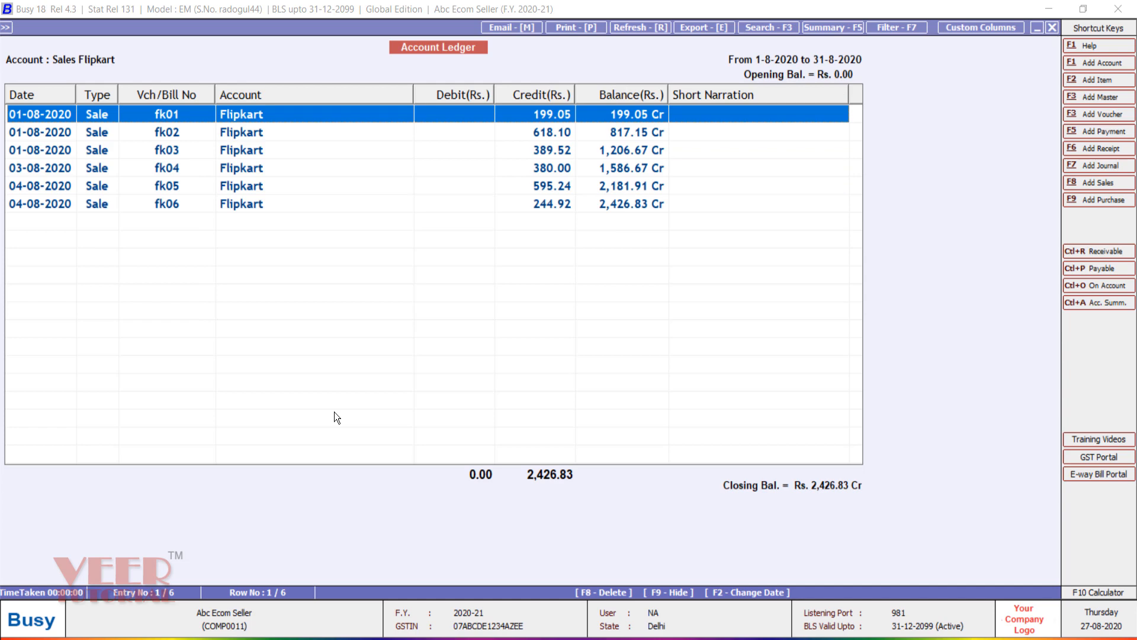
{"action": "key", "text": "Return"}
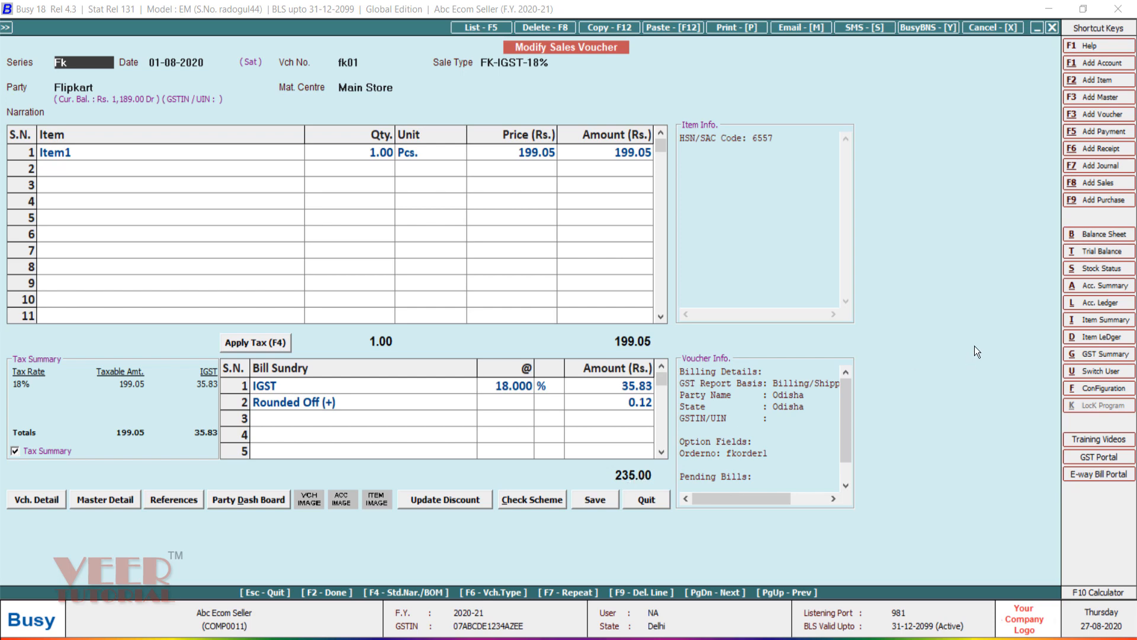
{"action": "key", "text": "Escape"}
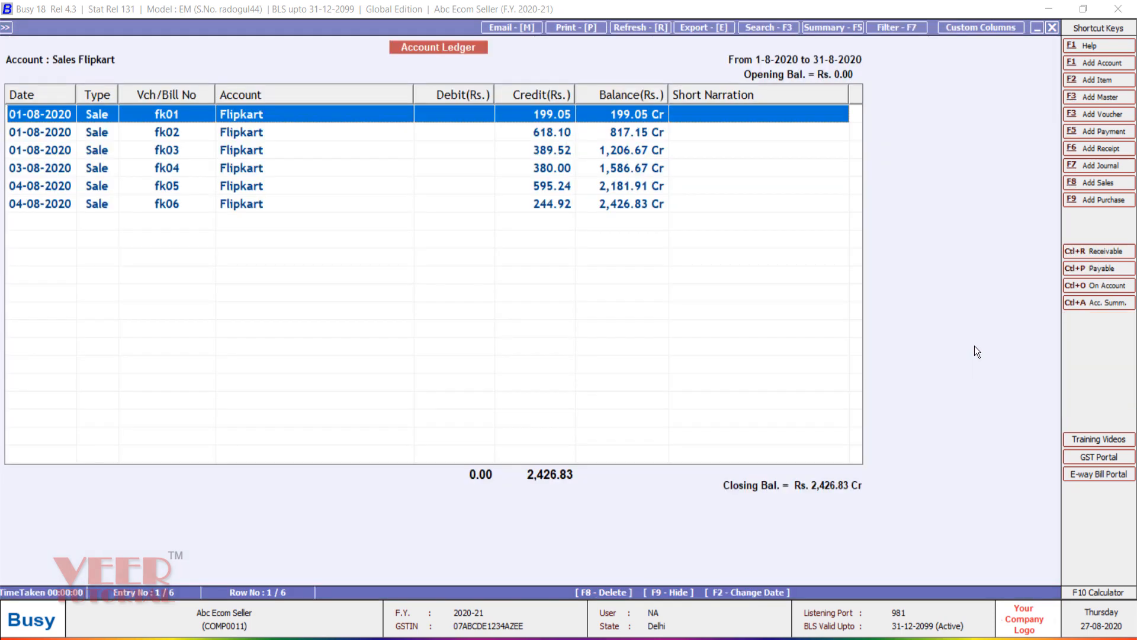
{"action": "key", "text": "Down"}
{"action": "key", "text": "Return"}
{"action": "key", "text": "Escape"}
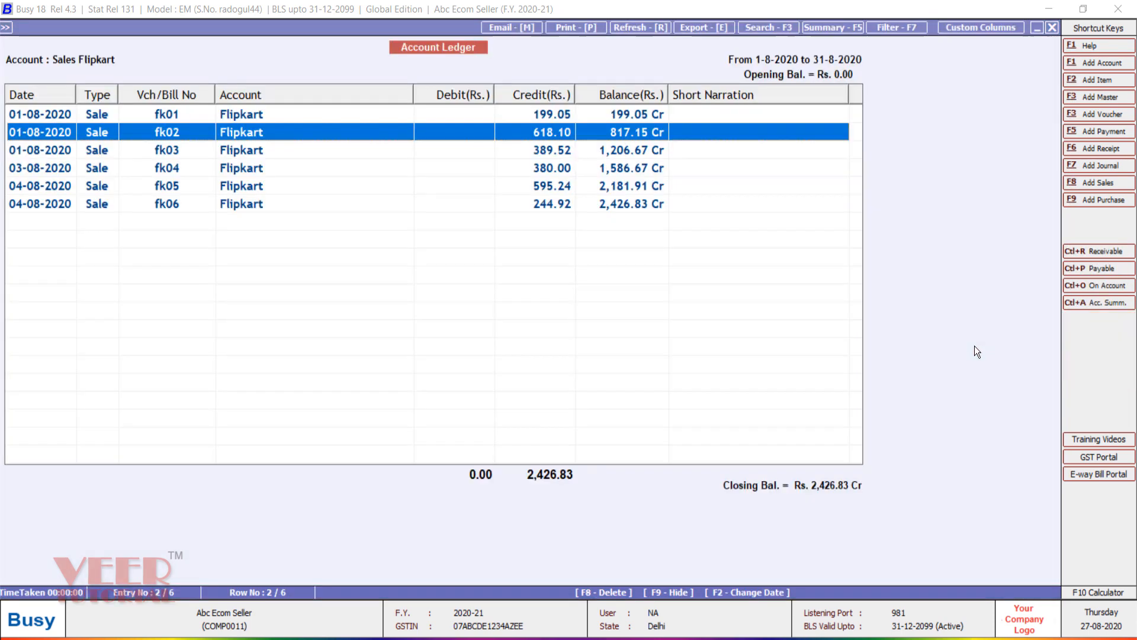
{"action": "key", "text": "Escape"}
{"action": "key", "text": "Escape"}
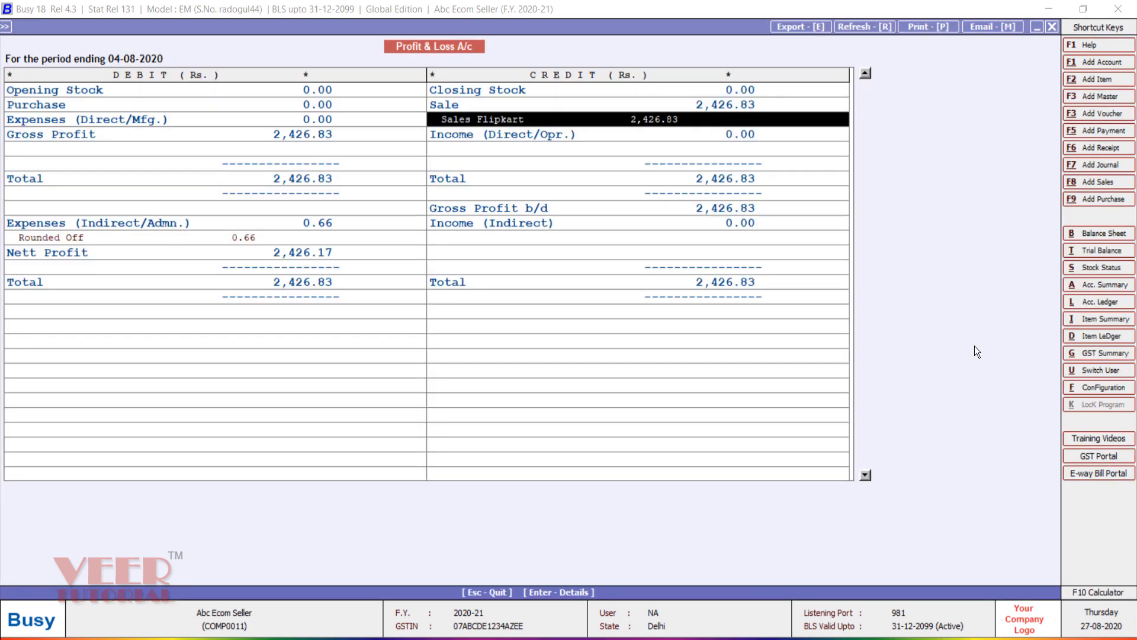
{"action": "key", "text": "Escape"}
{"action": "key", "text": "Escape"}
{"action": "key", "text": "Escape"}
{"action": "key", "text": "Escape"}
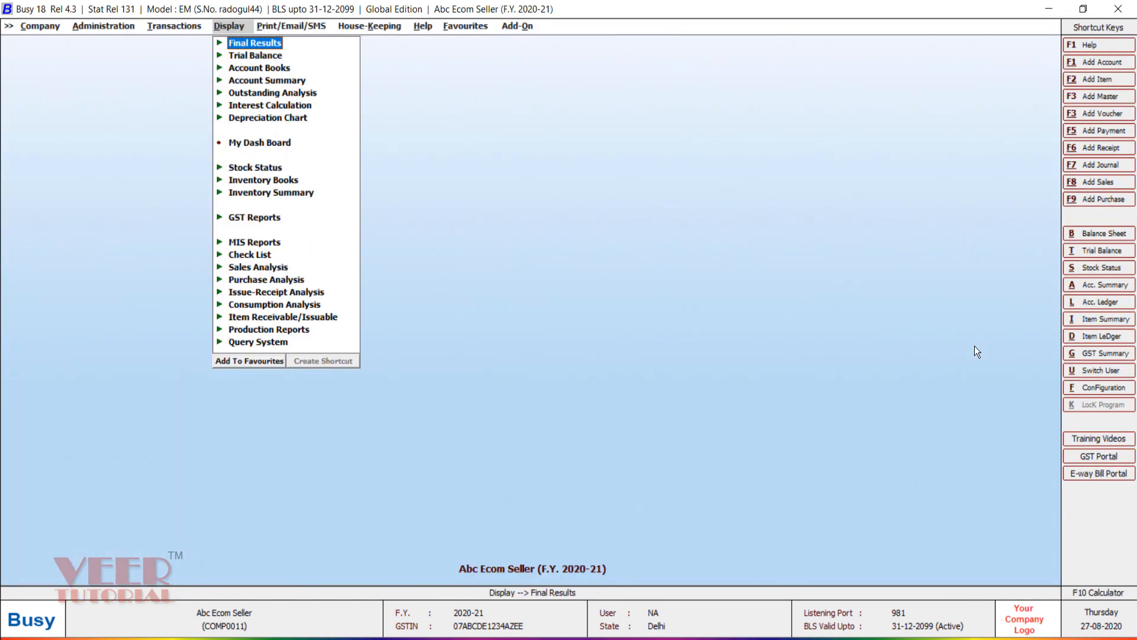
Step: Run the Bills Receivable report for the single account Flipkart, showing pending entries
{"action": "key", "text": "Down"}
{"action": "key", "text": "Down"}
{"action": "key", "text": "Down"}
{"action": "key", "text": "Down"}
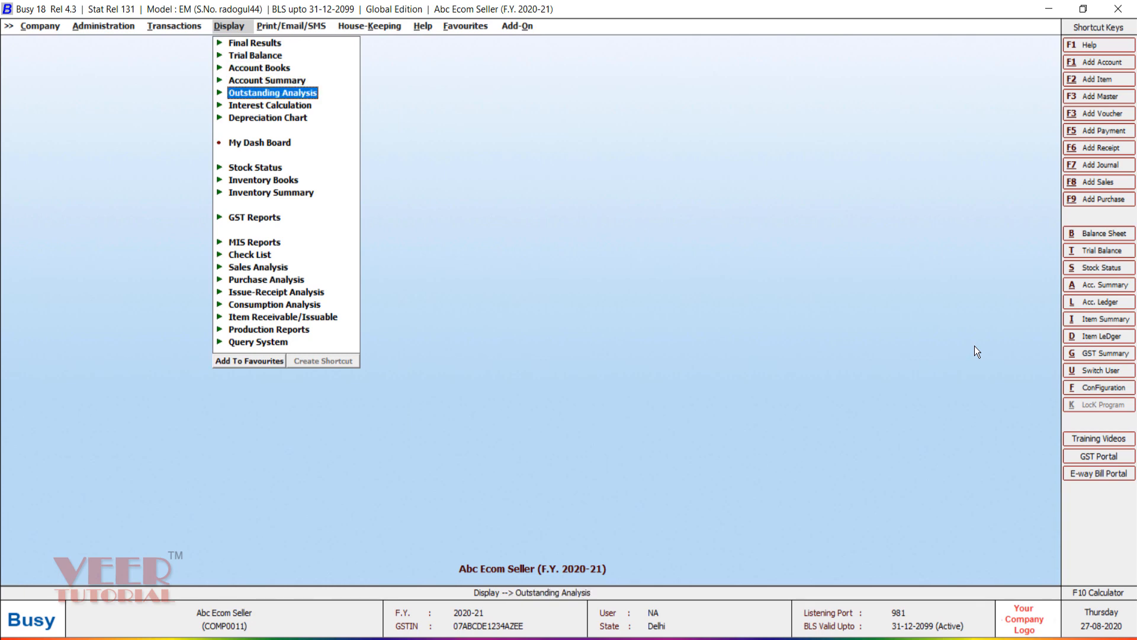
{"action": "key", "text": "Return"}
{"action": "key", "text": "Down"}
{"action": "key", "text": "Down"}
{"action": "key", "text": "Down"}
{"action": "key", "text": "Down"}
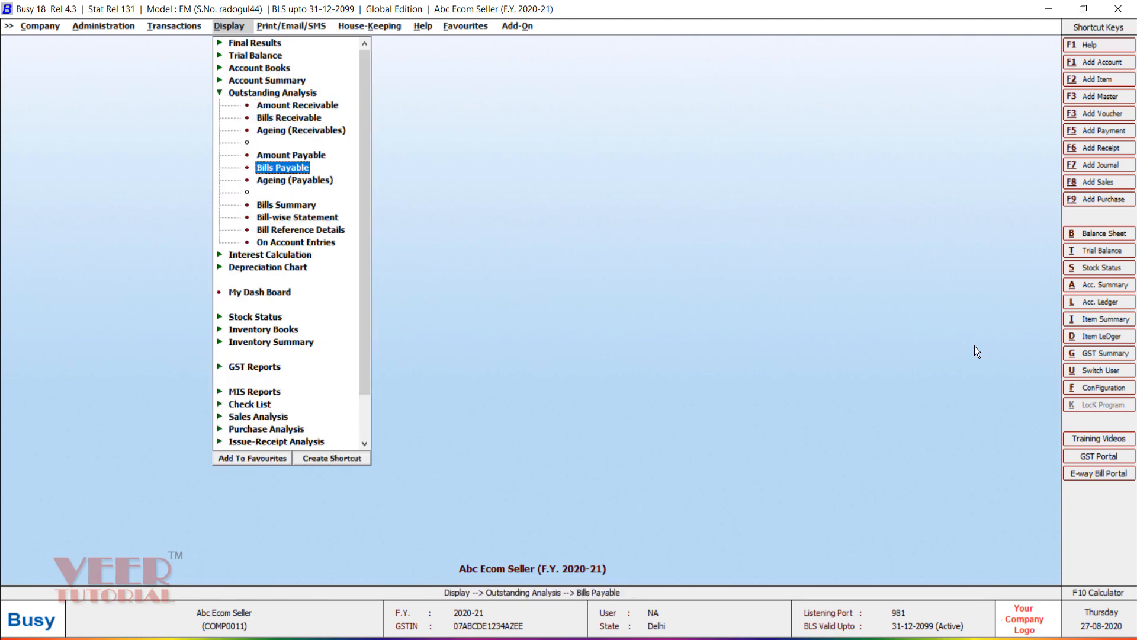
{"action": "key", "text": "Up"}
{"action": "key", "text": "Up"}
{"action": "key", "text": "Up"}
{"action": "key", "text": "Return"}
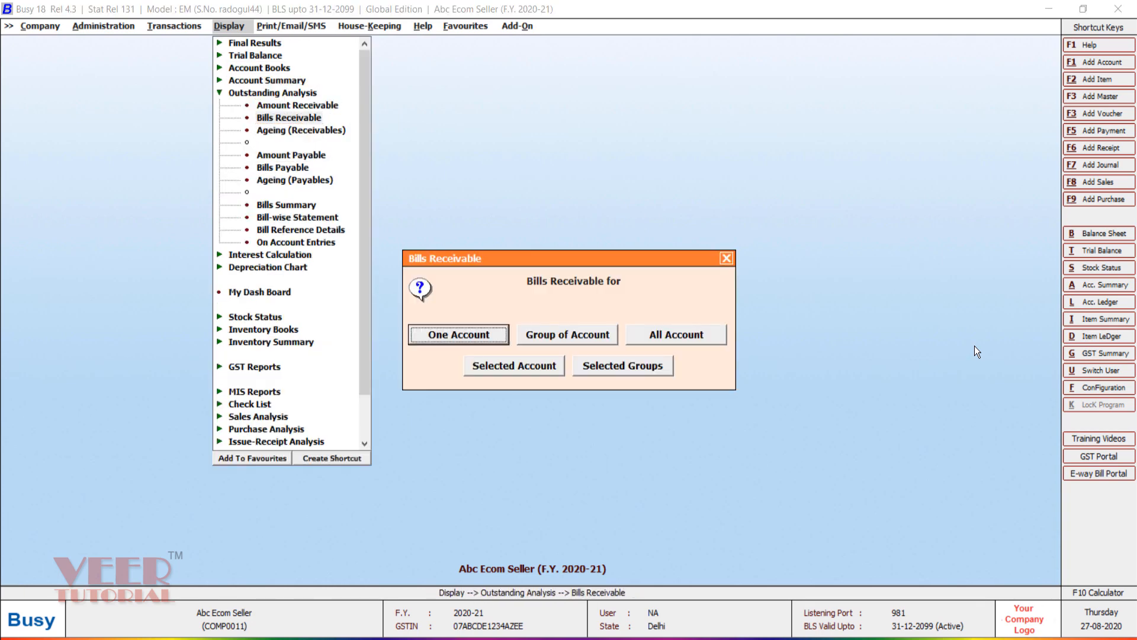
{"action": "key", "text": "Return"}
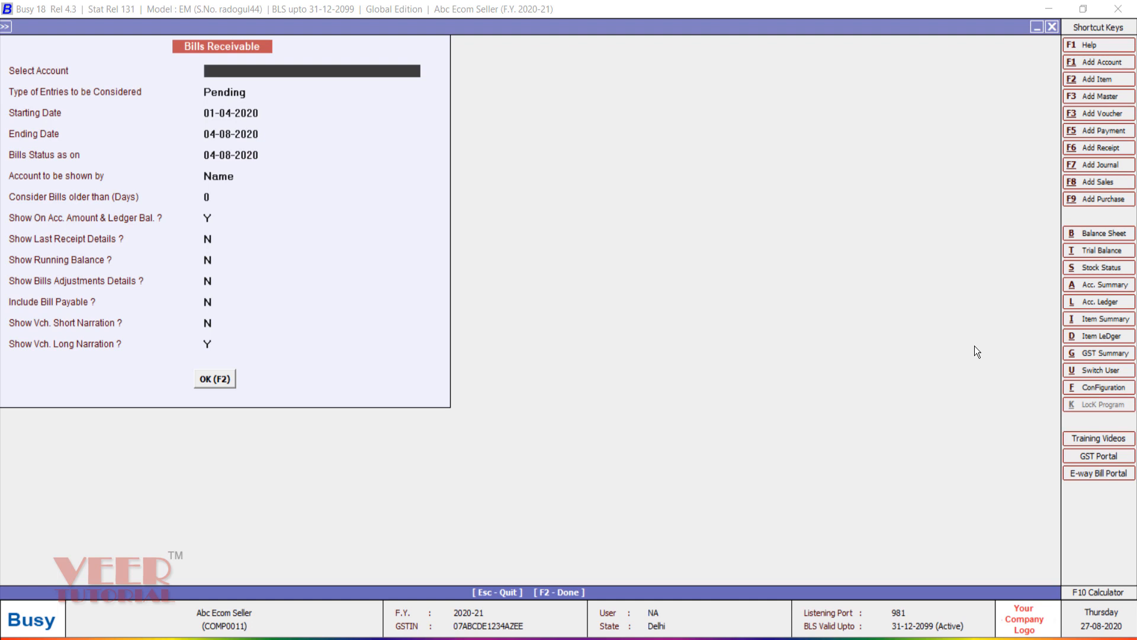
{"action": "key", "text": "Return"}
{"action": "key", "text": "Return"}
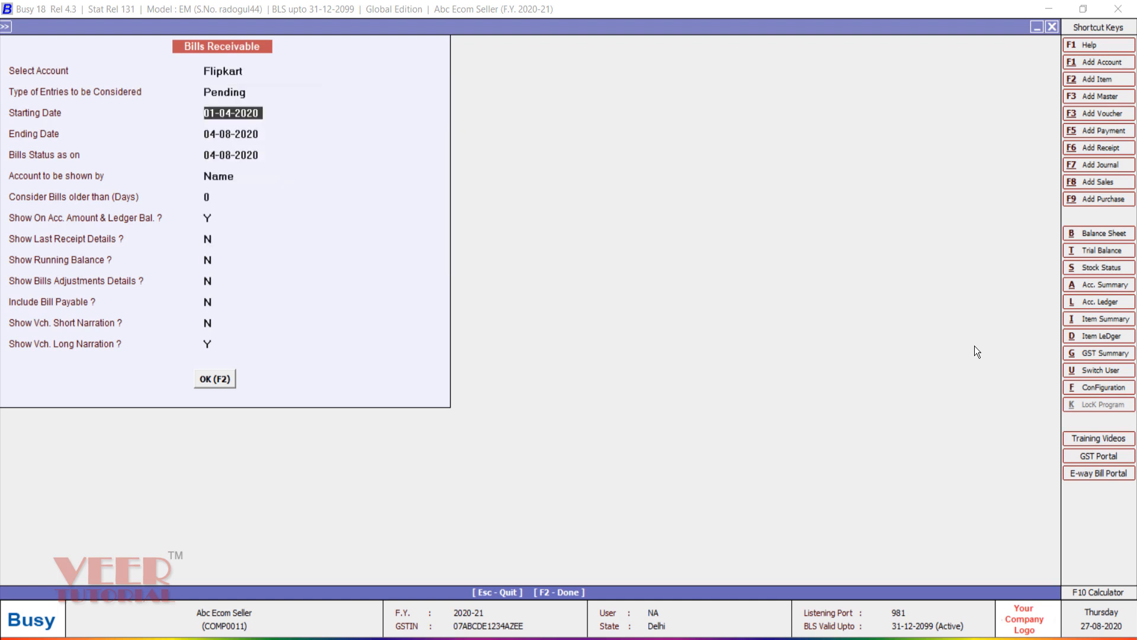
{"action": "key", "text": "Return"}
{"action": "key", "text": "Return"}
{"action": "key", "text": "Return"}
{"action": "key", "text": "Return"}
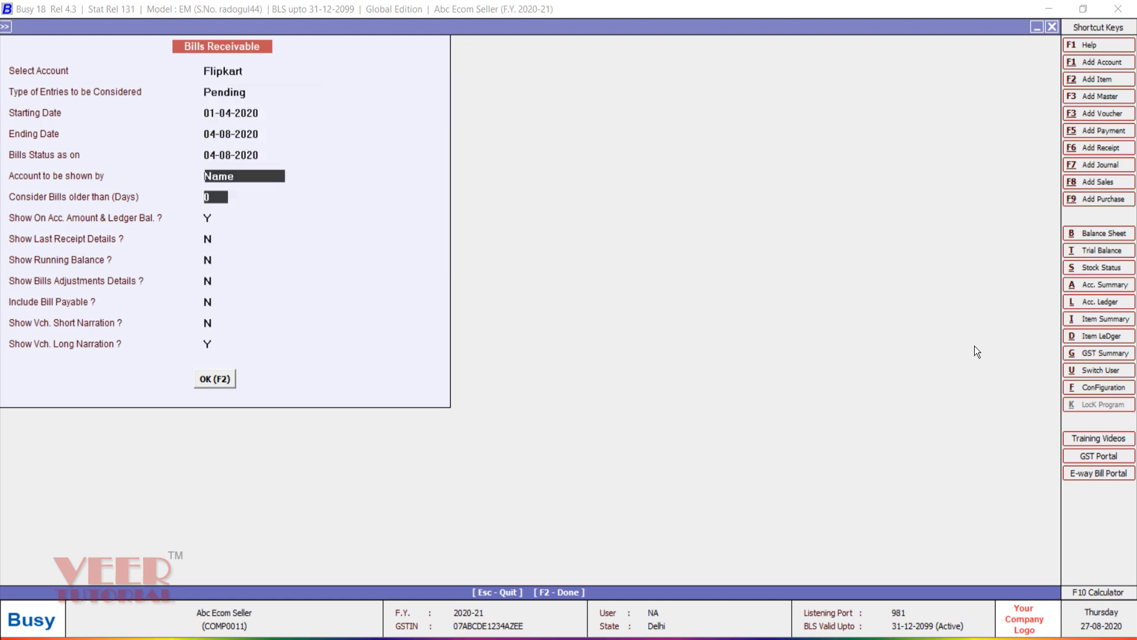
{"action": "key", "text": "Return"}
{"action": "key", "text": "Return"}
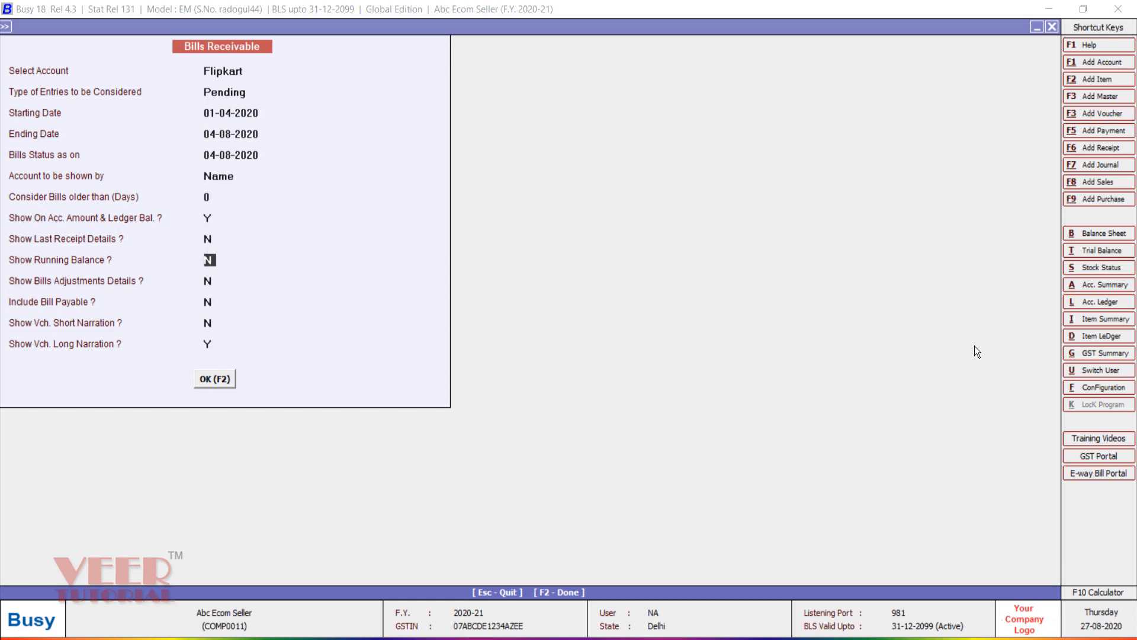
{"action": "key", "text": "F2"}
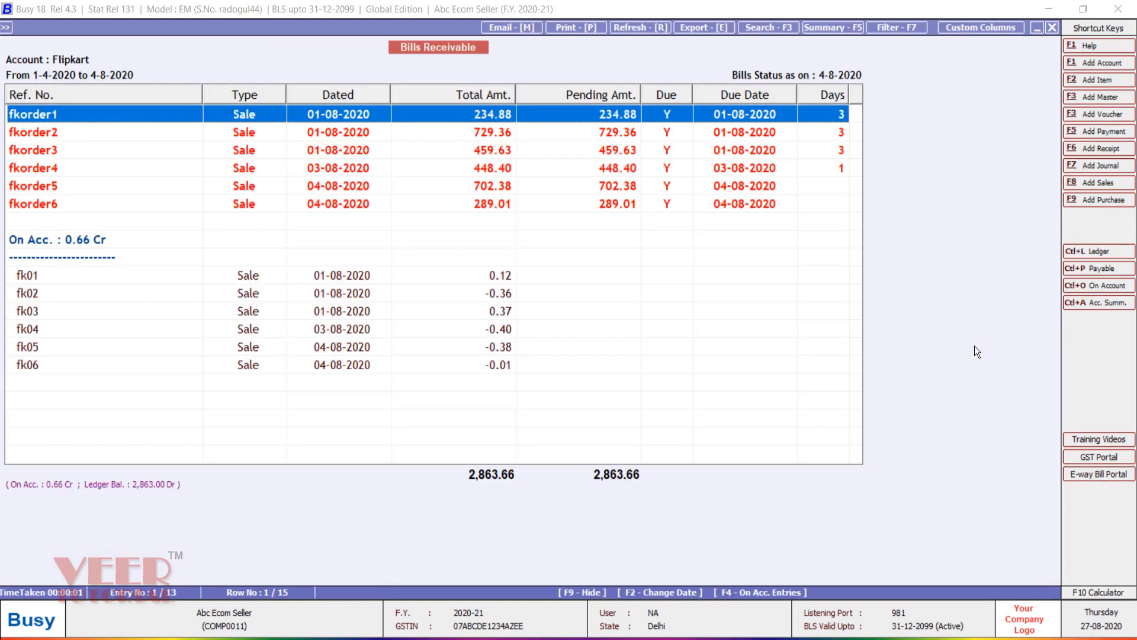
Step: Browse the six pending bills totalling 2,863.66 and narrow the Ref. No. column
{"action": "key", "text": "Down"}
{"action": "key", "text": "Down"}
{"action": "key", "text": "Up"}
{"action": "key", "text": "Up"}
{"action": "left_click_drag", "start_coordinate": [202, 95], "coordinate": [103, 95]}
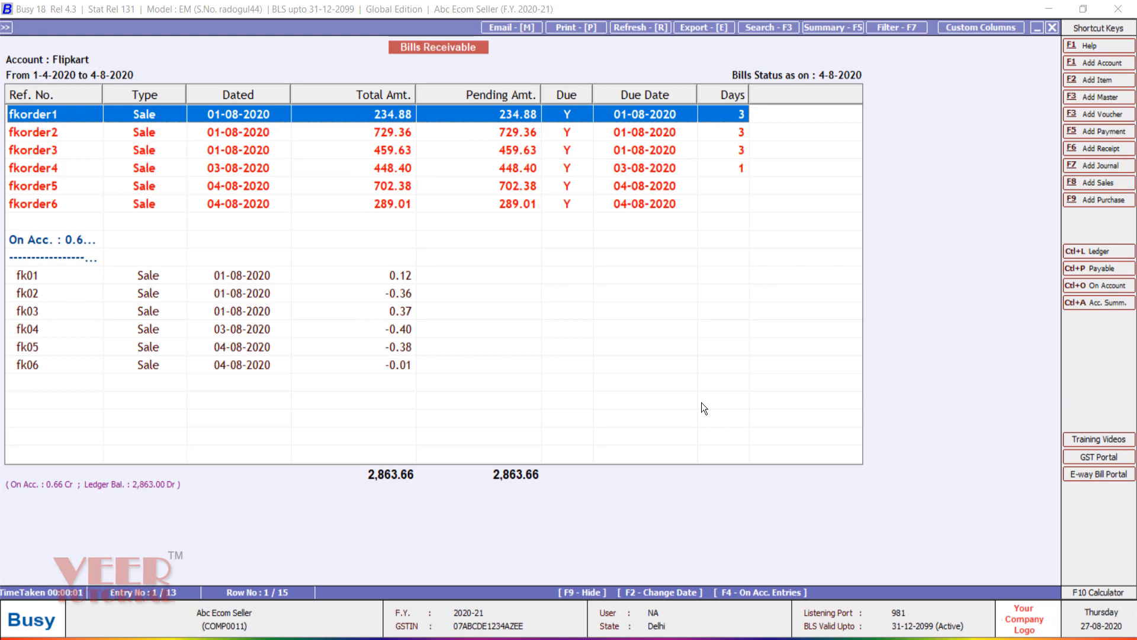
{"action": "key", "text": "Down"}
{"action": "key", "text": "Down"}
{"action": "key", "text": "Up"}
{"action": "key", "text": "Up"}
{"action": "key", "text": "Down"}
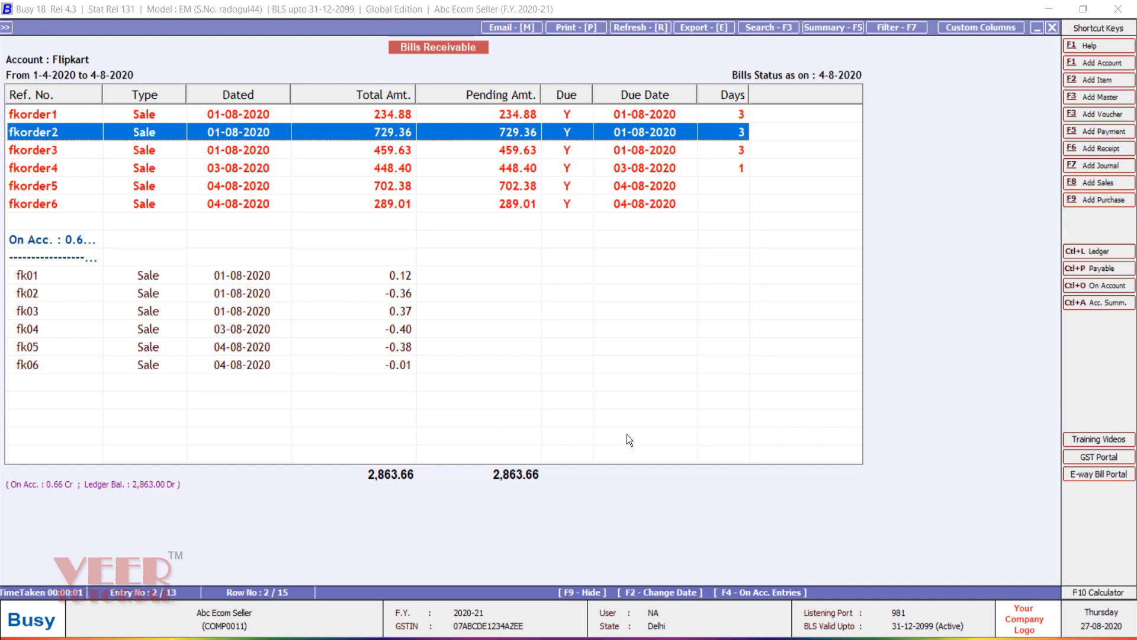
{"action": "key", "text": "alt+Tab"}
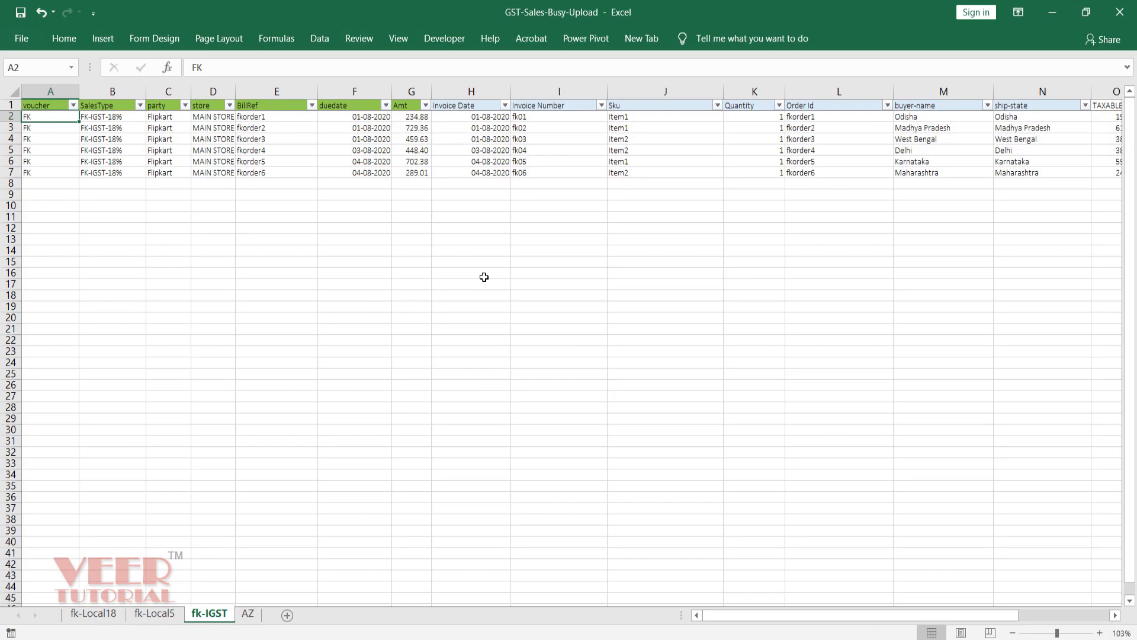
{"action": "key", "text": "Right"}
{"action": "key", "text": "Right"}
{"action": "key", "text": "Right"}
{"action": "key", "text": "Right"}
{"action": "key", "text": "Right"}
{"action": "key", "text": "Right"}
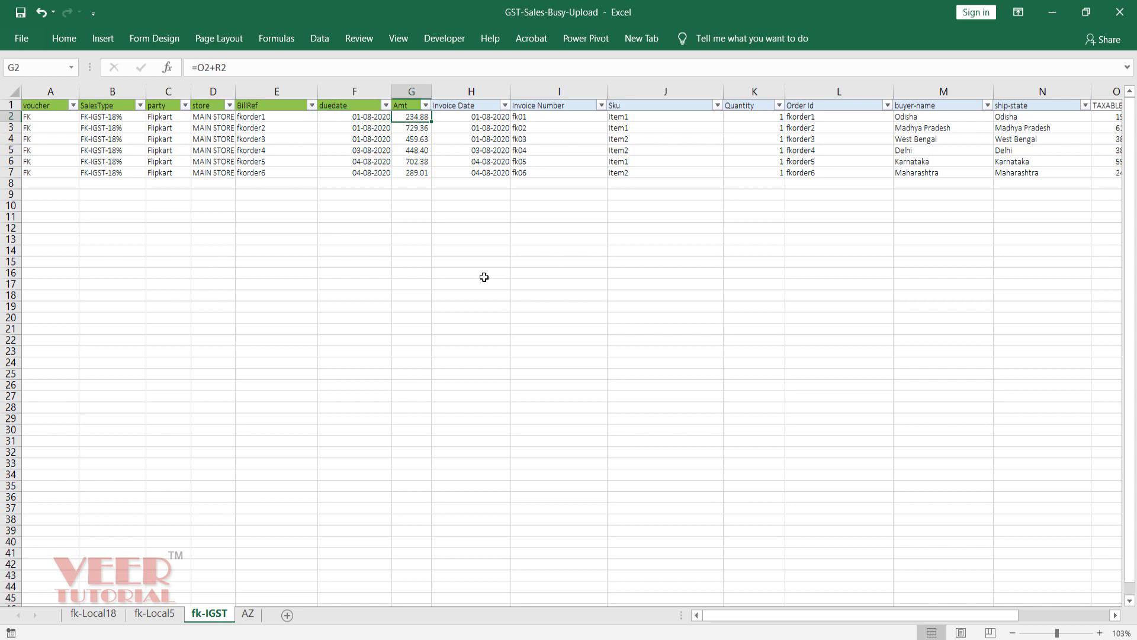
{"action": "key", "text": "Right"}
{"action": "key", "text": "Right"}
{"action": "key", "text": "Right"}
{"action": "key", "text": "Right"}
{"action": "key", "text": "Right"}
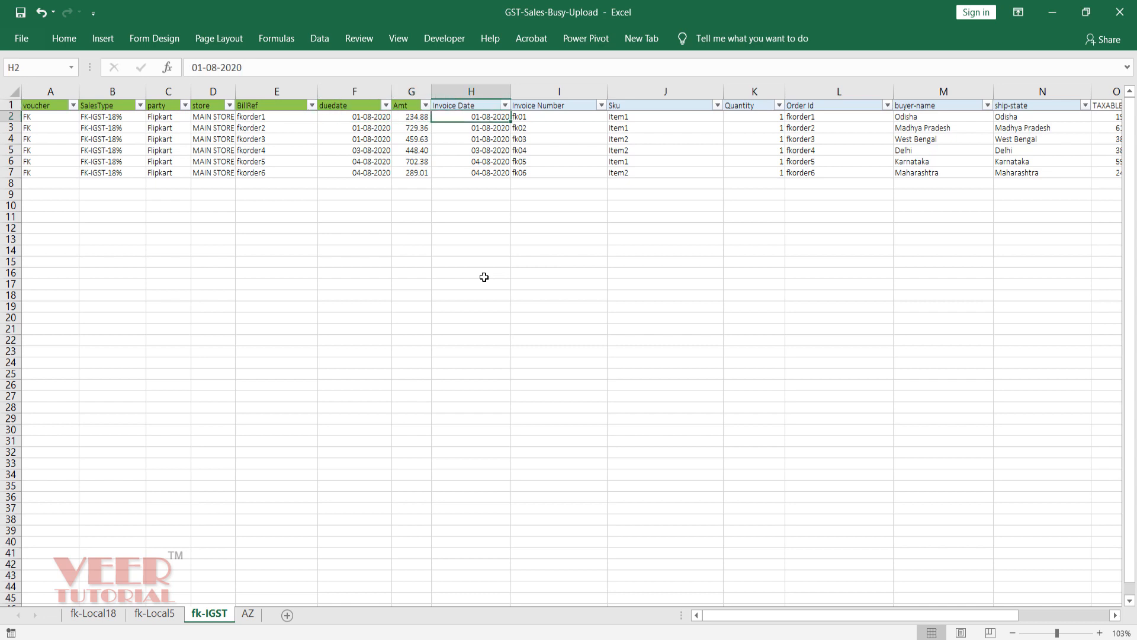
{"action": "key", "text": "Left"}
{"action": "key", "text": "Left"}
{"action": "key", "text": "Left"}
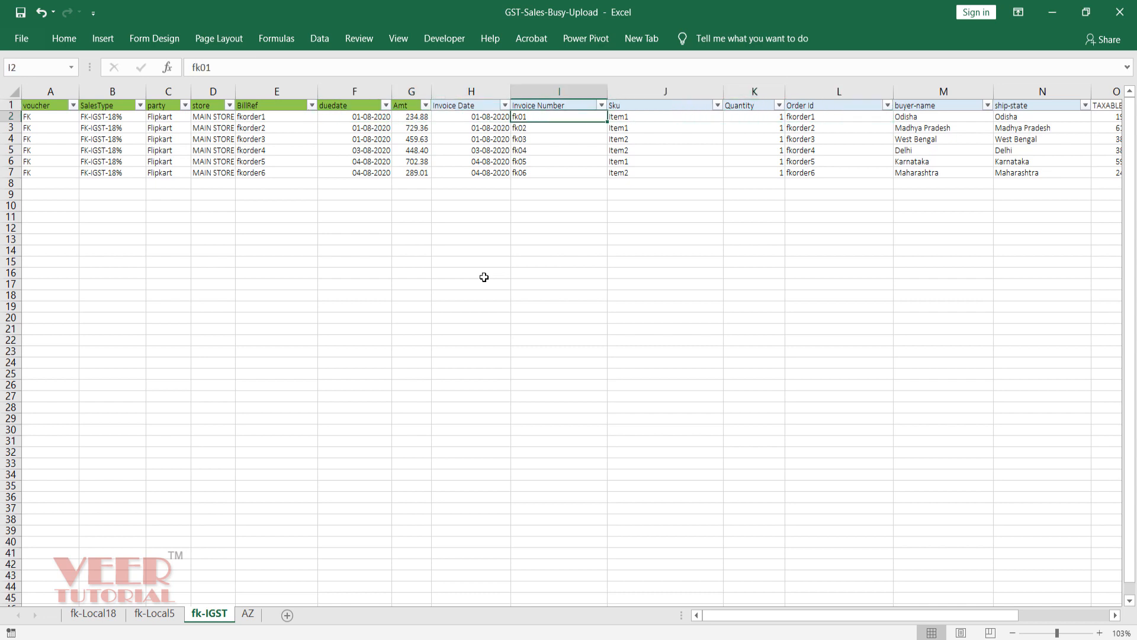
{"action": "key", "text": "Right"}
{"action": "key", "text": "Right"}
{"action": "key", "text": "Right"}
{"action": "key", "text": "Right"}
{"action": "key", "text": "Right"}
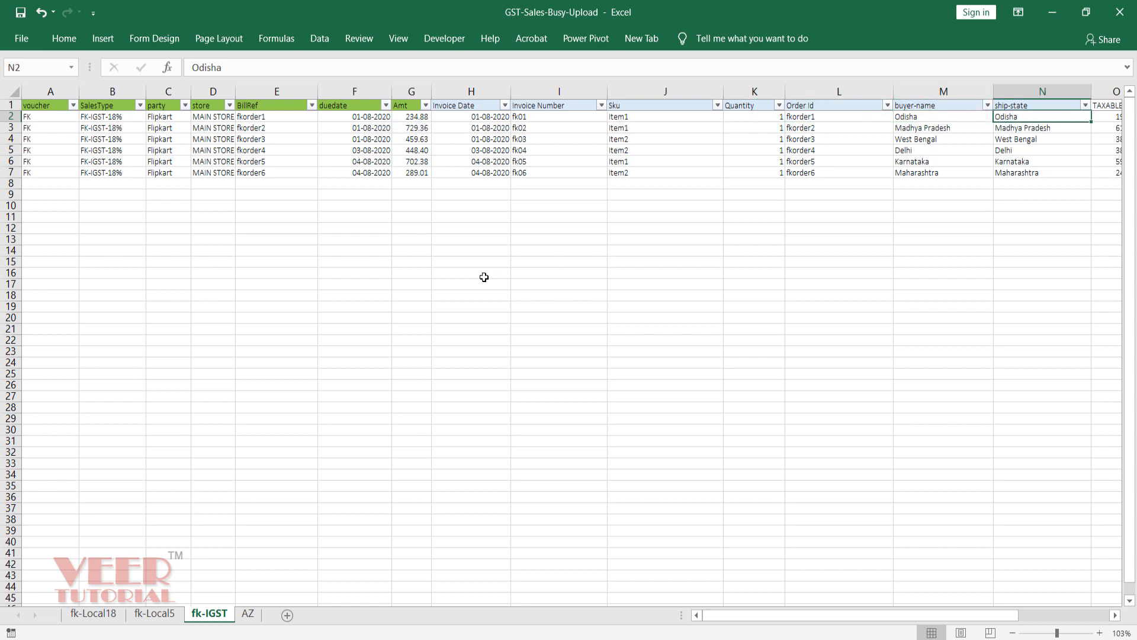
{"action": "key", "text": "Right"}
{"action": "key", "text": "Right"}
{"action": "key", "text": "Right"}
{"action": "key", "text": "Right"}
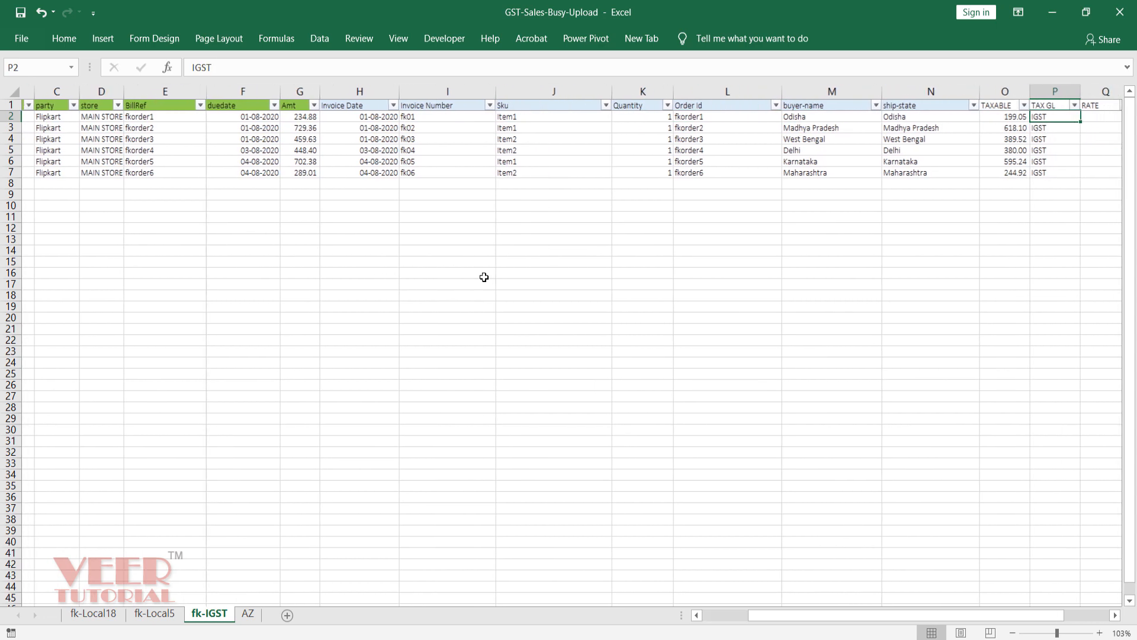
{"action": "key", "text": "Left"}
{"action": "key", "text": "Left"}
{"action": "key", "text": "Left"}
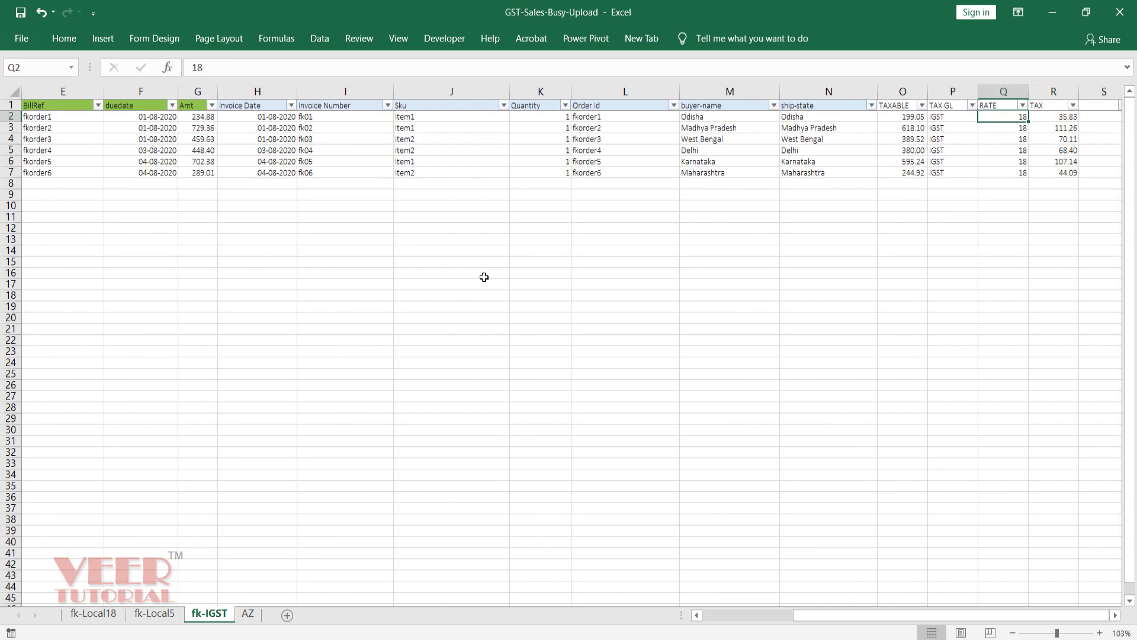
{"action": "key", "text": "Left"}
{"action": "key", "text": "Left"}
{"action": "key", "text": "Left"}
{"action": "key", "text": "Left"}
{"action": "key", "text": "Left"}
{"action": "key", "text": "Left"}
{"action": "key", "text": "Left"}
{"action": "key", "text": "Left"}
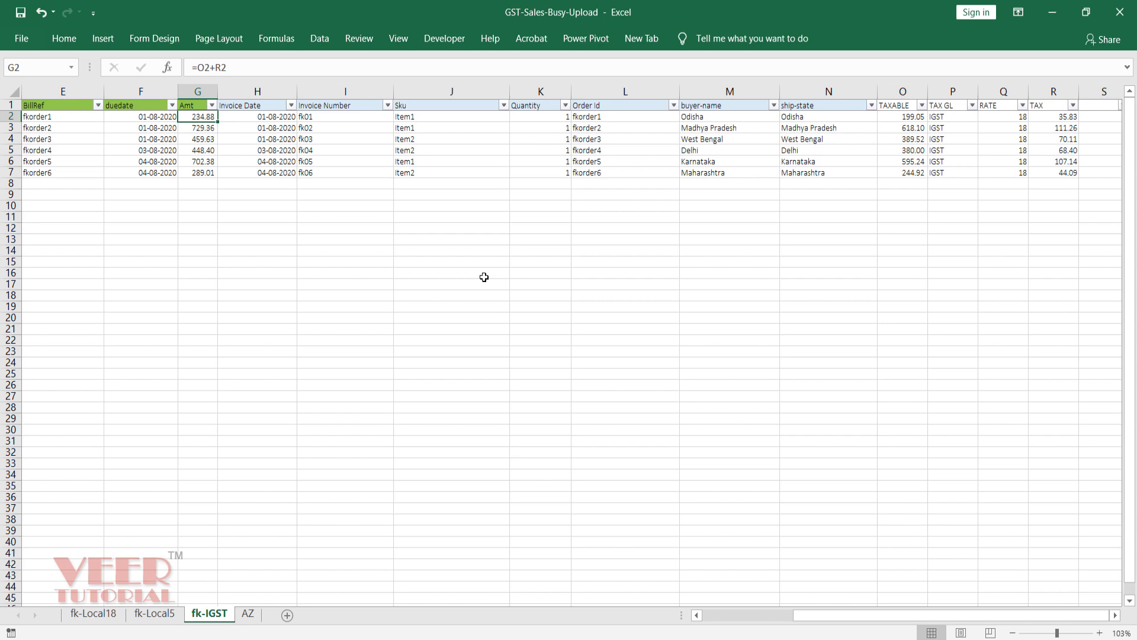
Step: Change the G2 Amt formula to =ROUND(O2+R2,0) and copy it down to G7
{"action": "key", "text": "F2"}
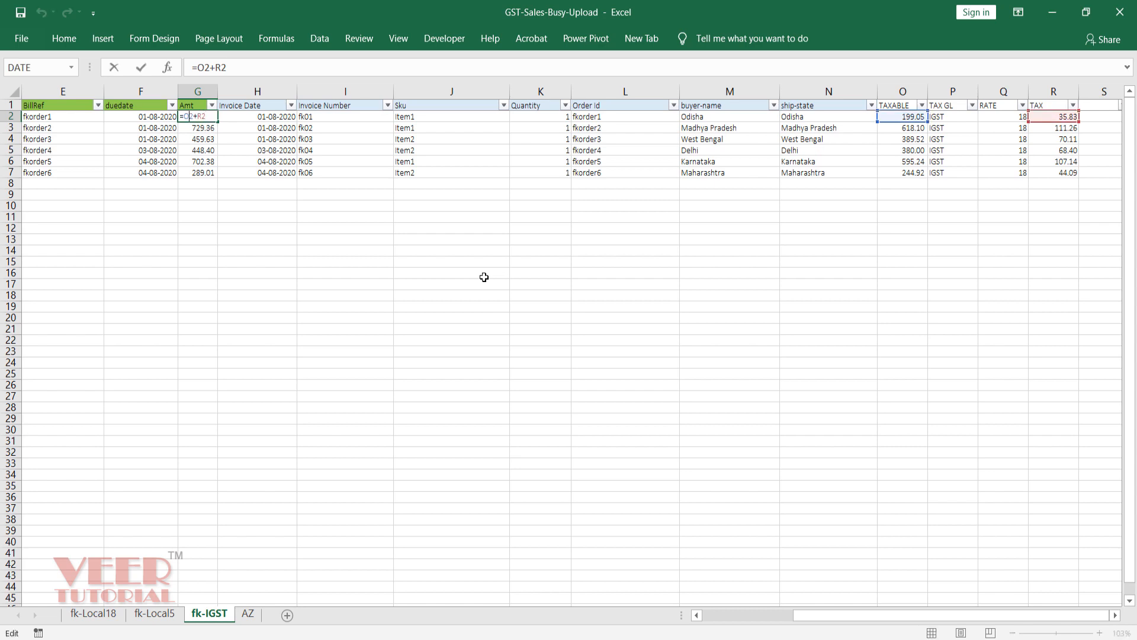
{"action": "type", "text": "ROUND(O2+R2"}
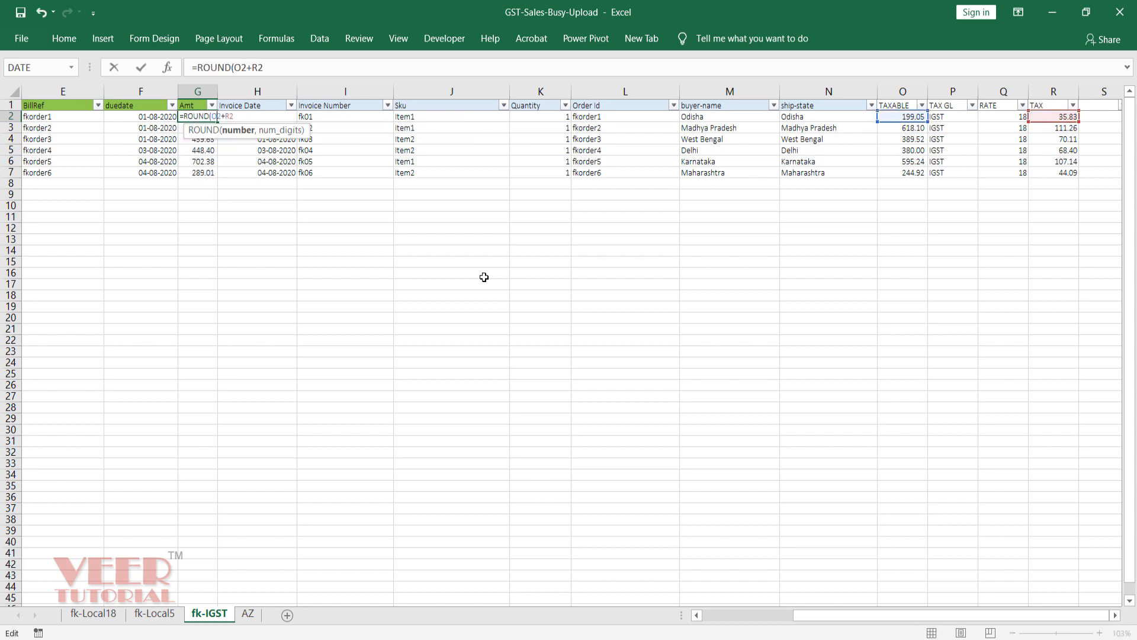
{"action": "type", "text": "m"}
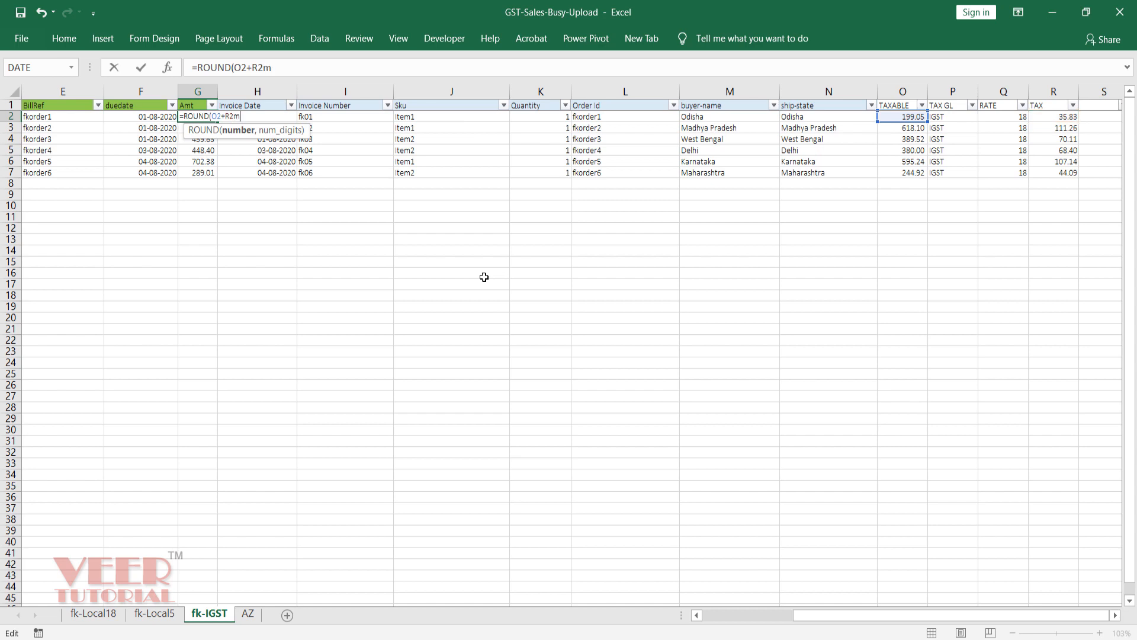
{"action": "key", "text": "BackSpace"}
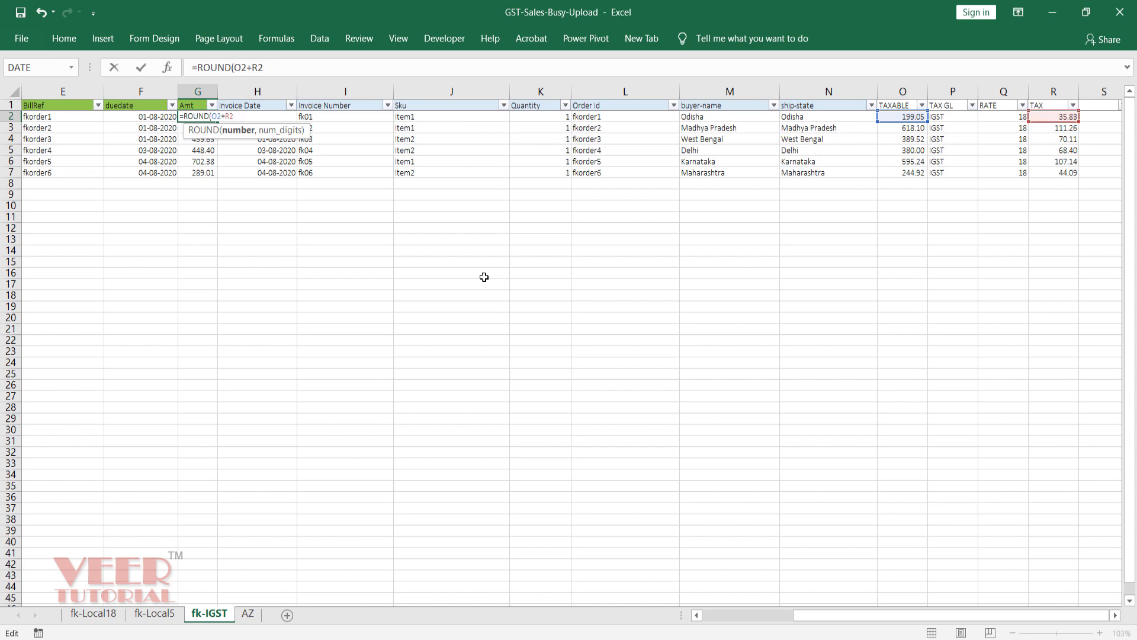
{"action": "type", "text": ",0)"}
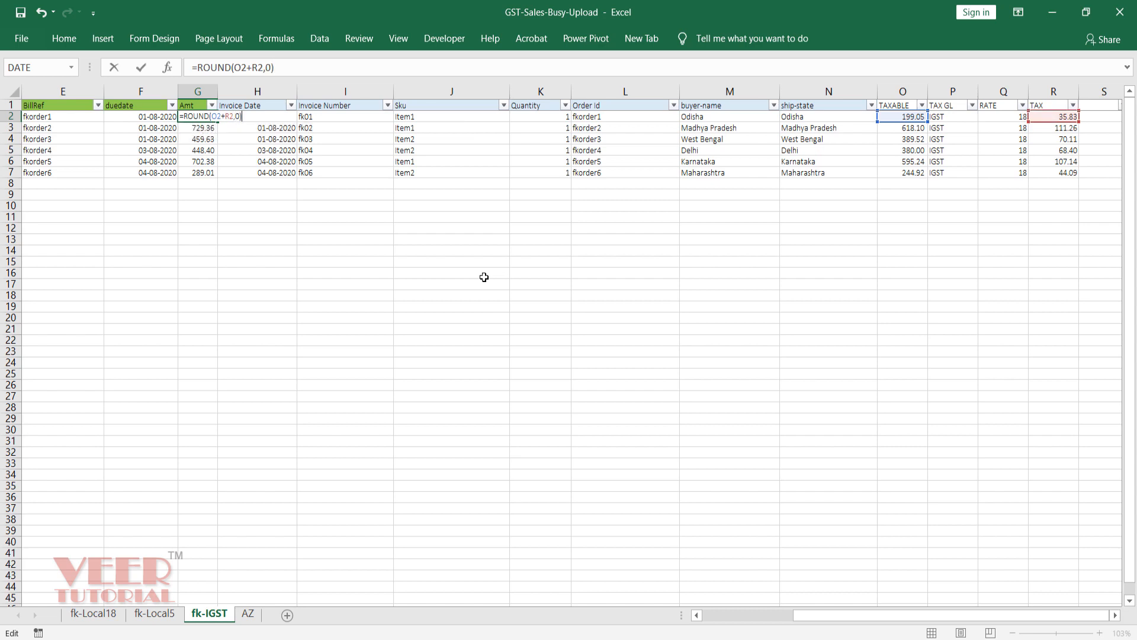
{"action": "key", "text": "ctrl+Return"}
{"action": "key", "text": "ctrl+c"}
{"action": "key", "text": "ctrl+shift+Down"}
{"action": "key", "text": "ctrl+v"}
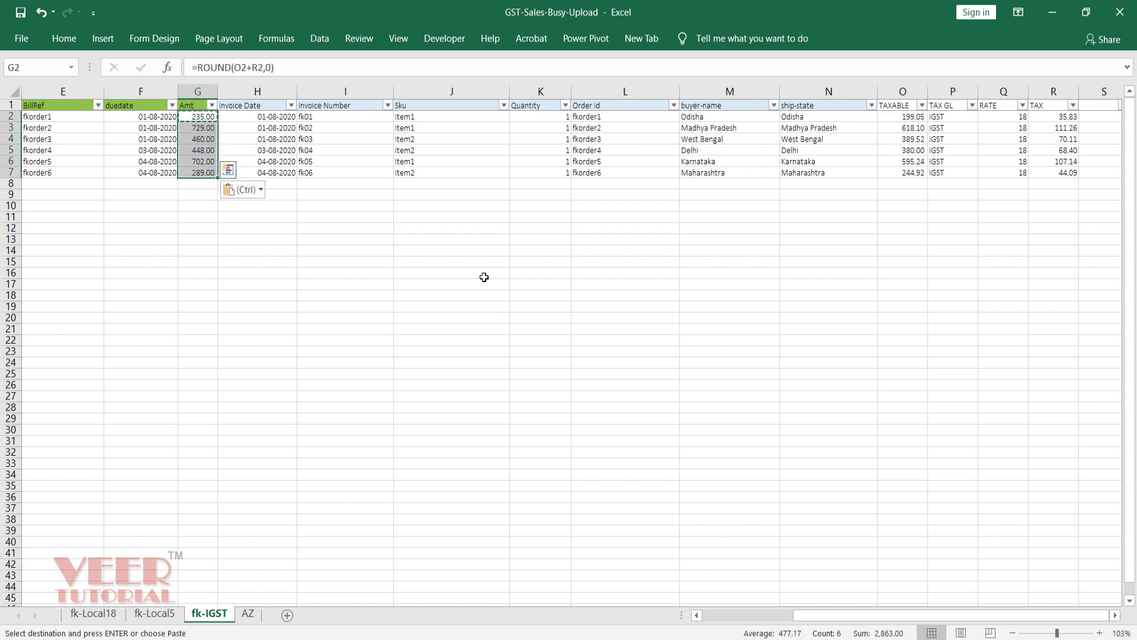
{"action": "key", "text": "Up"}
{"action": "key", "text": "Escape"}
{"action": "key", "text": "Down"}
{"action": "key", "text": "Down"}
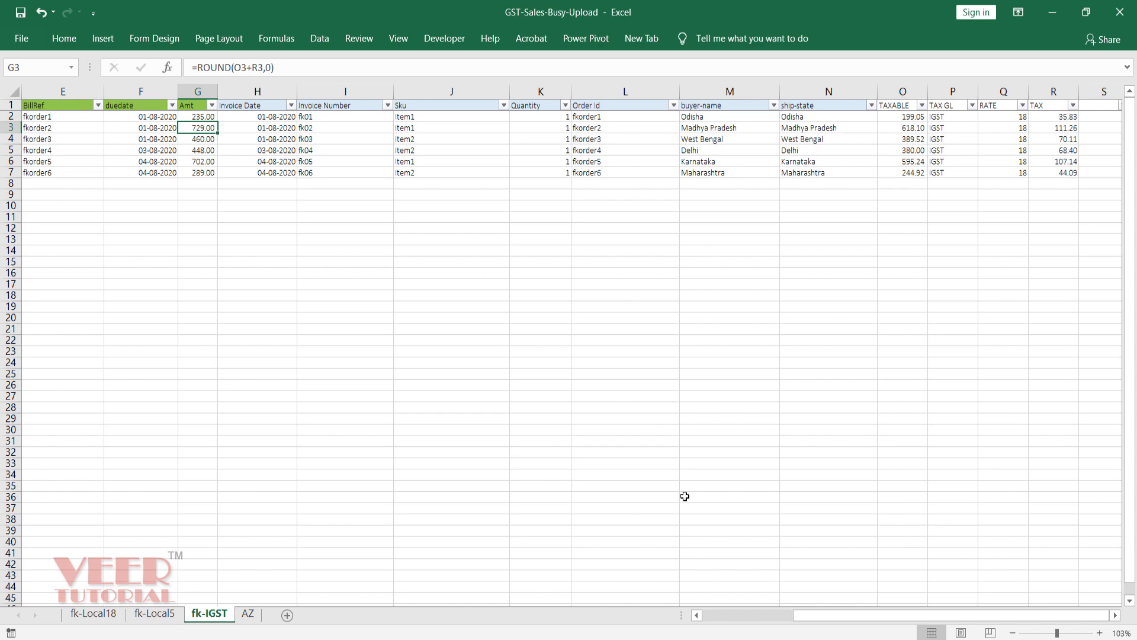
{"action": "key", "text": "alt+Tab"}
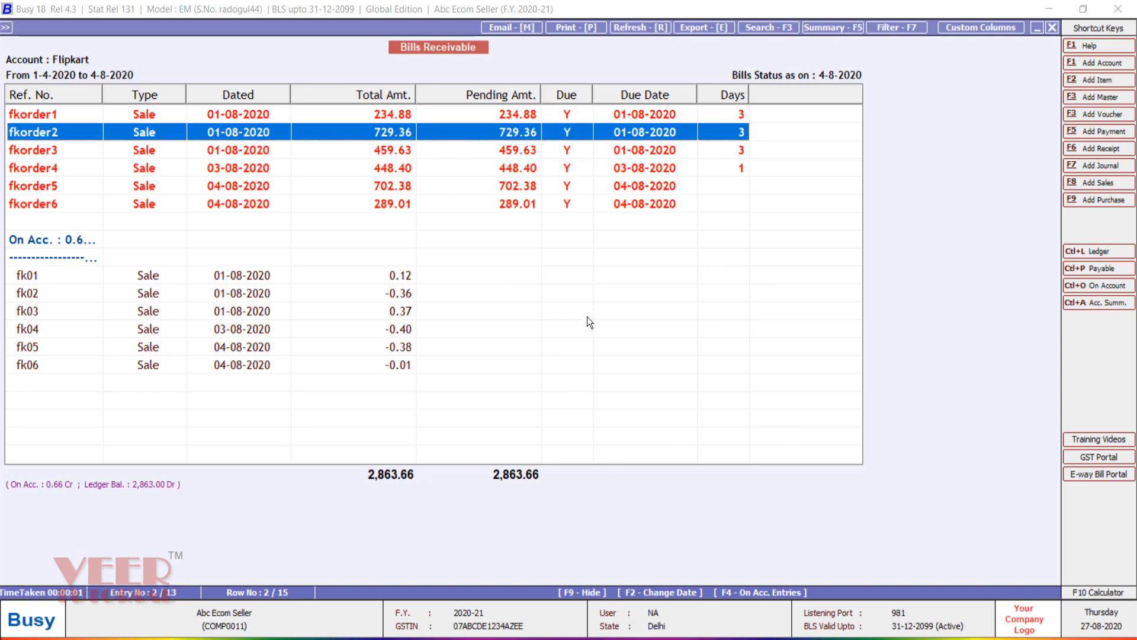
Step: Open the Sales voucher import form, allowing modification of existing vouchers and billing/shipping-based GST
{"action": "key", "text": "Escape"}
{"action": "key", "text": "Escape"}
{"action": "key", "text": "Escape"}
{"action": "key", "text": "Escape"}
{"action": "key", "text": "Escape"}
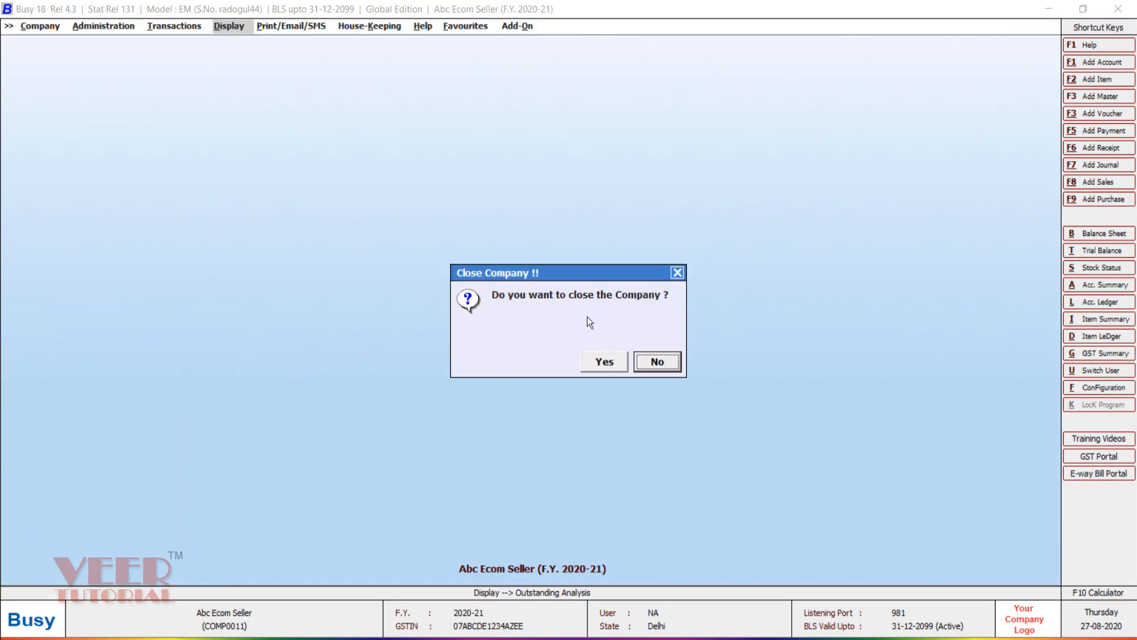
{"action": "key", "text": "Escape"}
{"action": "key", "text": "Left"}
{"action": "key", "text": "Left"}
{"action": "key", "text": "Return"}
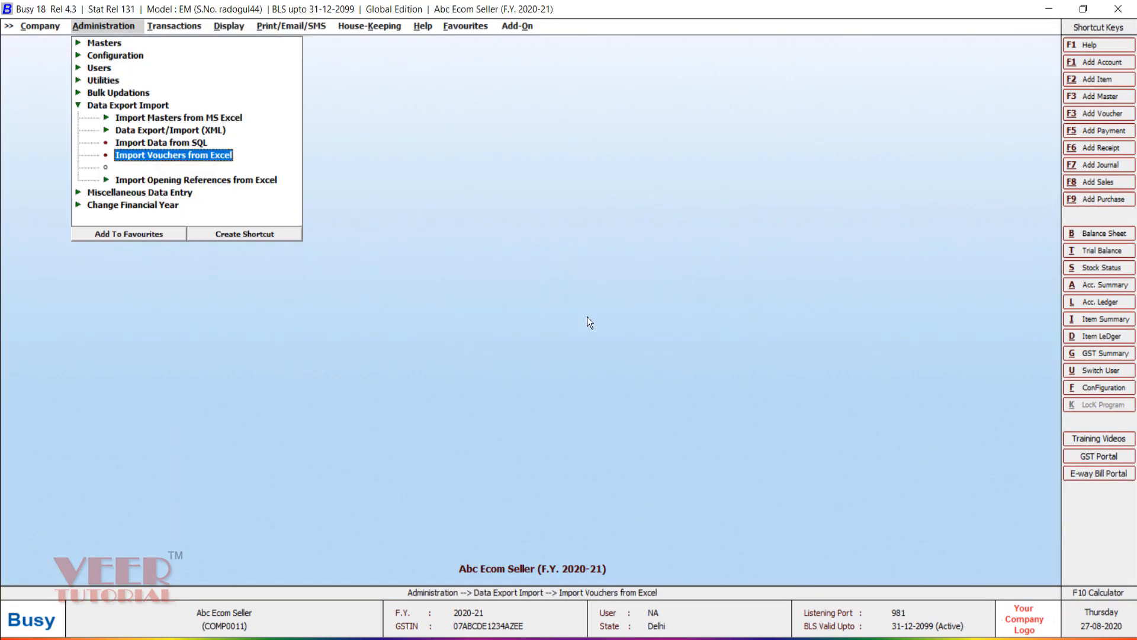
{"action": "key", "text": "Return"}
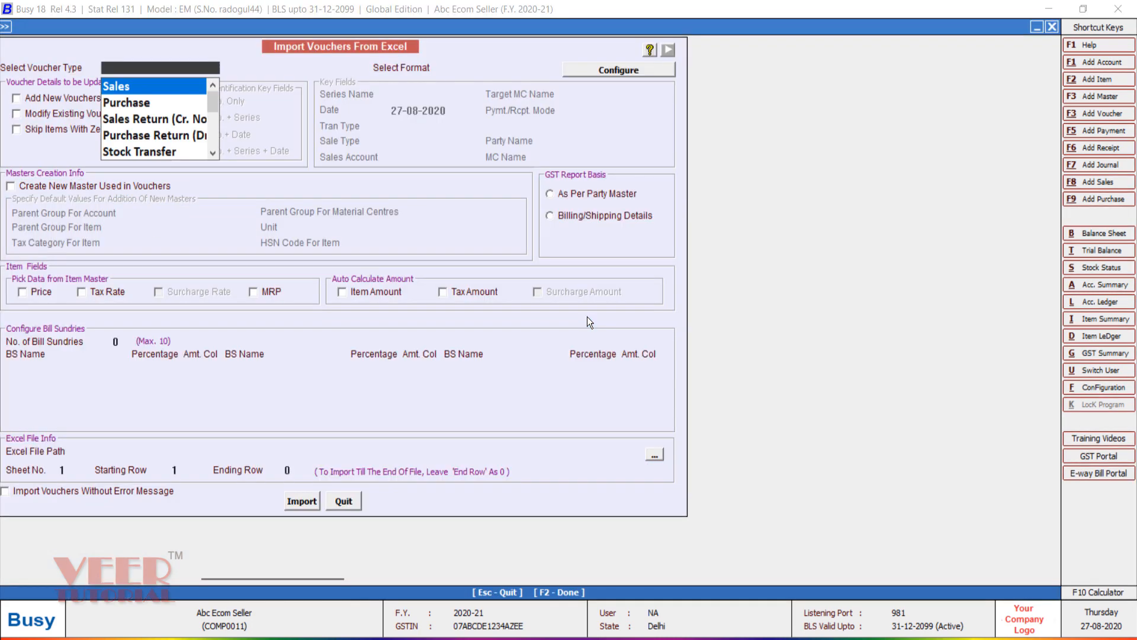
{"action": "key", "text": "Return"}
{"action": "key", "text": "Return"}
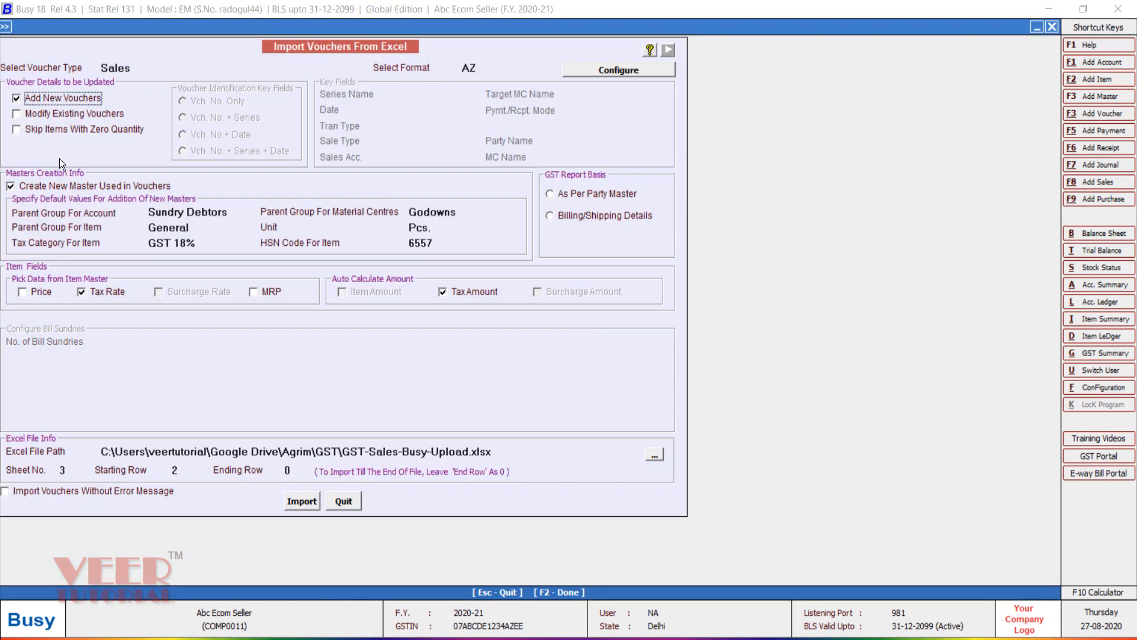
{"action": "left_click", "coordinate": [52, 114]}
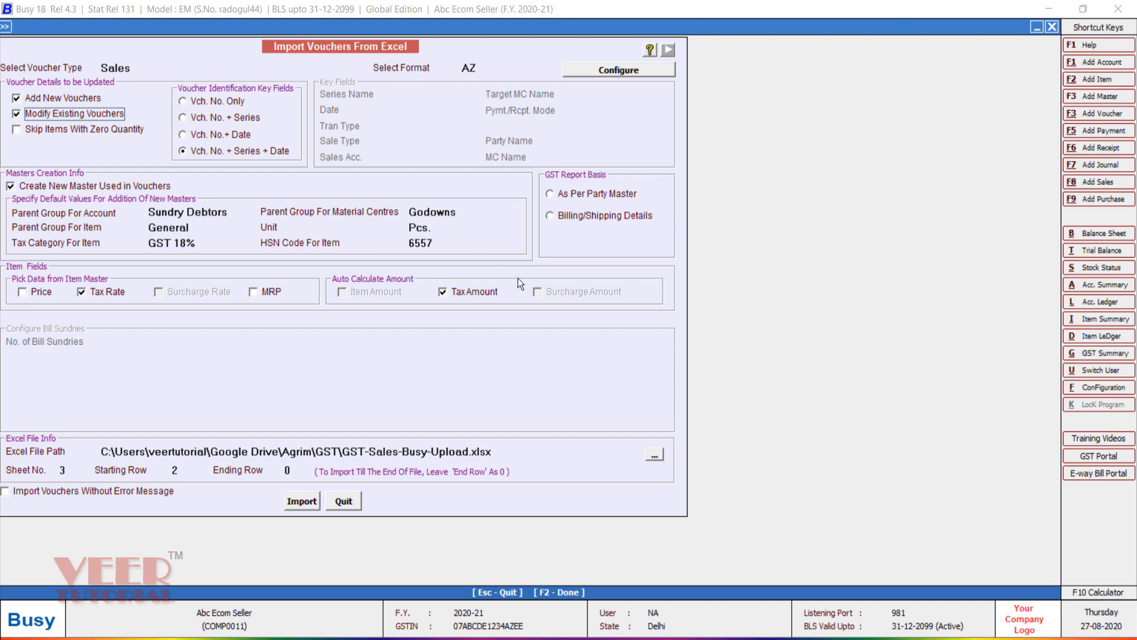
{"action": "left_click", "coordinate": [585, 216]}
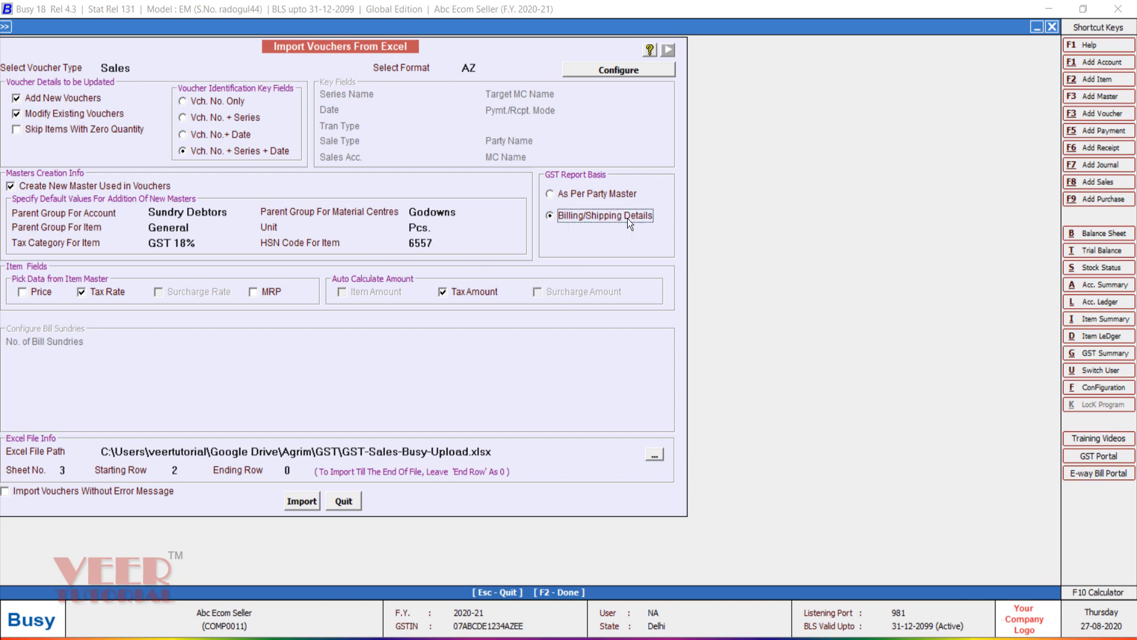
Step: Run the import, confirming the prompts, and accept the 6-vouchers-imported message
{"action": "left_click", "coordinate": [302, 501]}
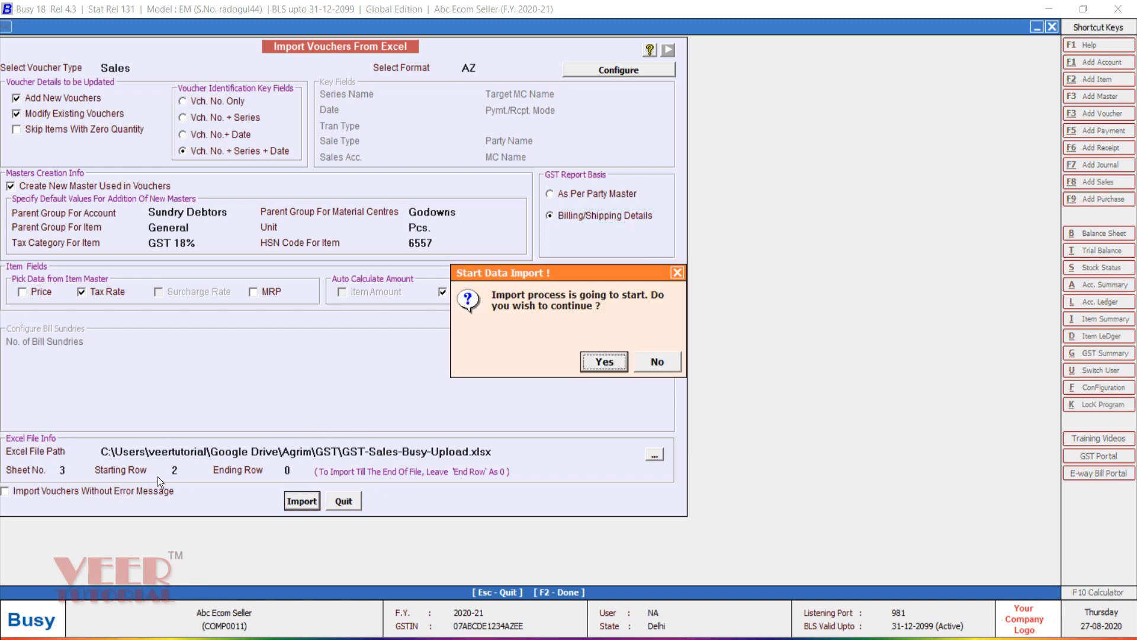
{"action": "left_click", "coordinate": [596, 361]}
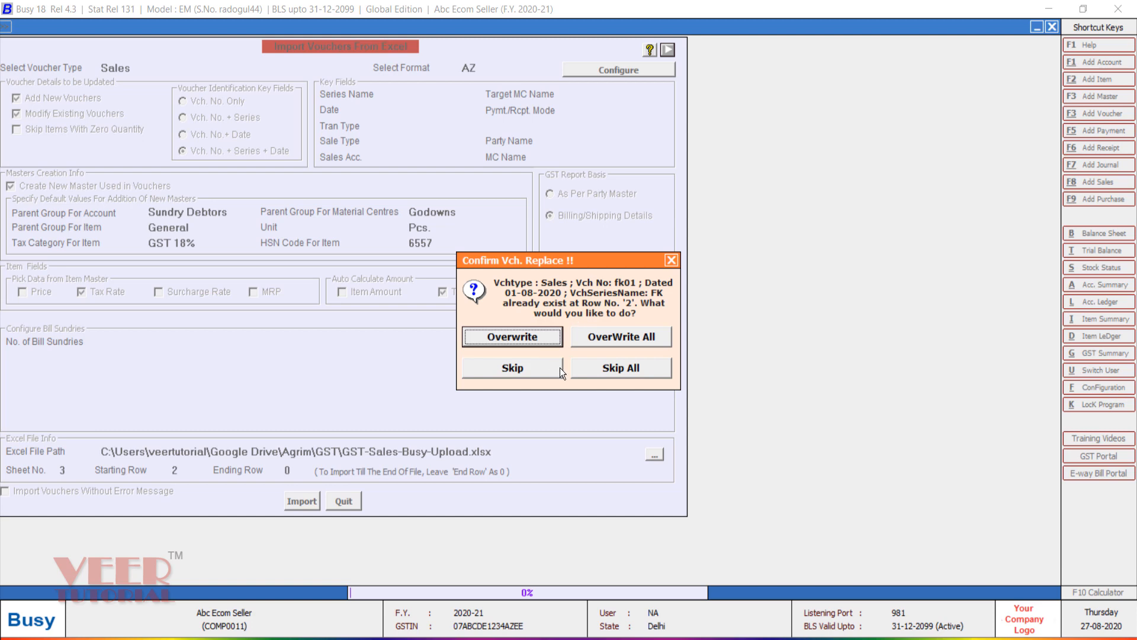
{"action": "left_click", "coordinate": [598, 341]}
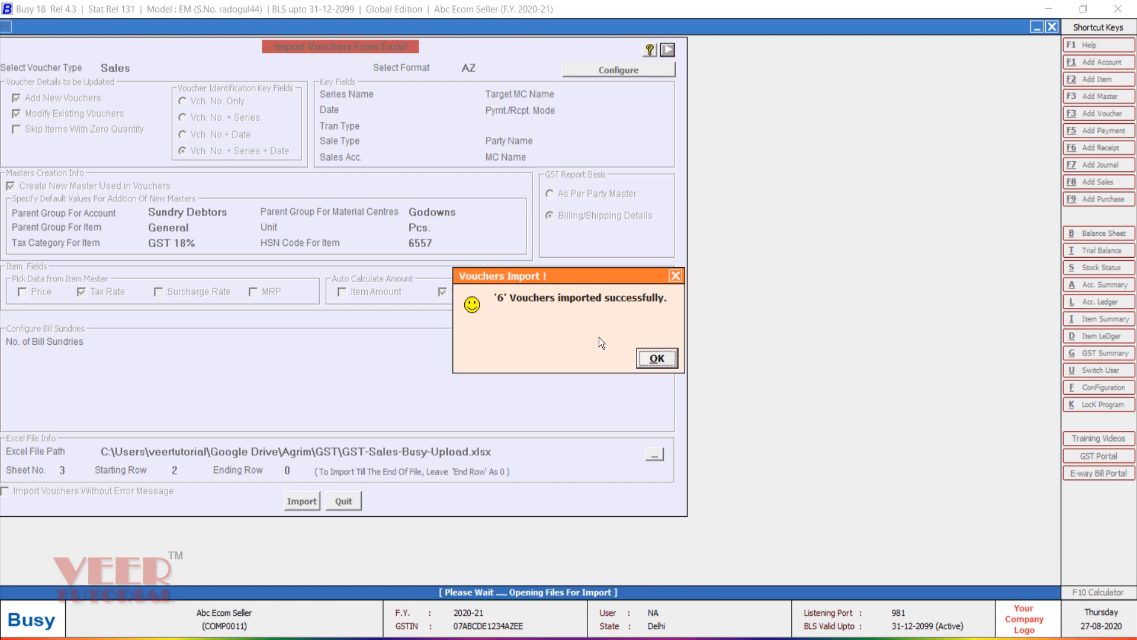
{"action": "left_click", "coordinate": [657, 358]}
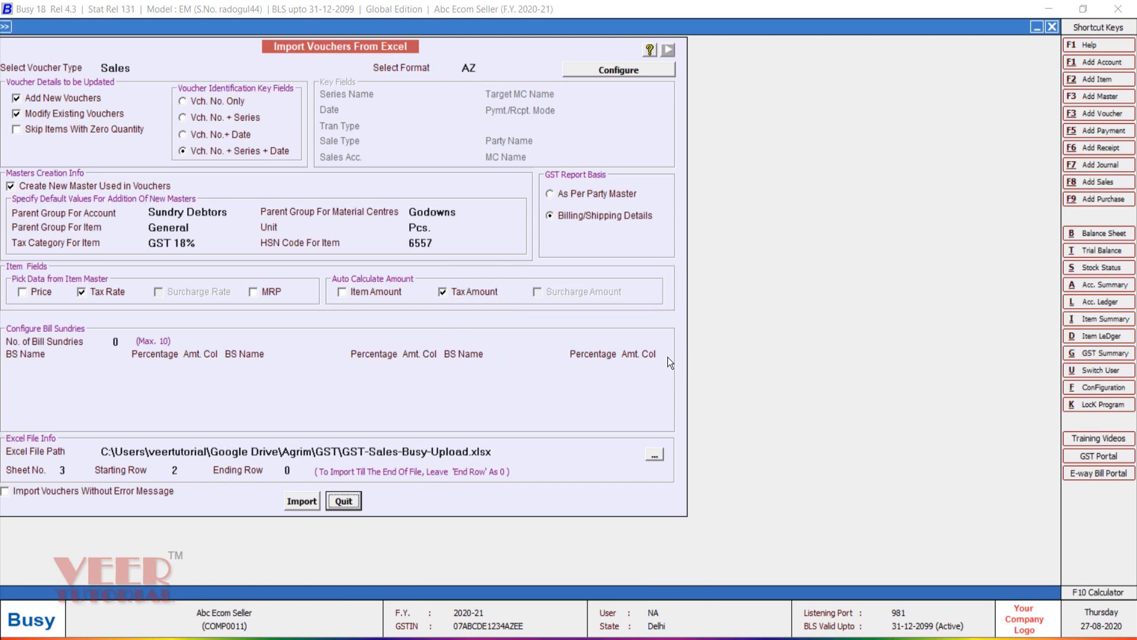
{"action": "key", "text": "Escape"}
{"action": "key", "text": "Escape"}
{"action": "key", "text": "Escape"}
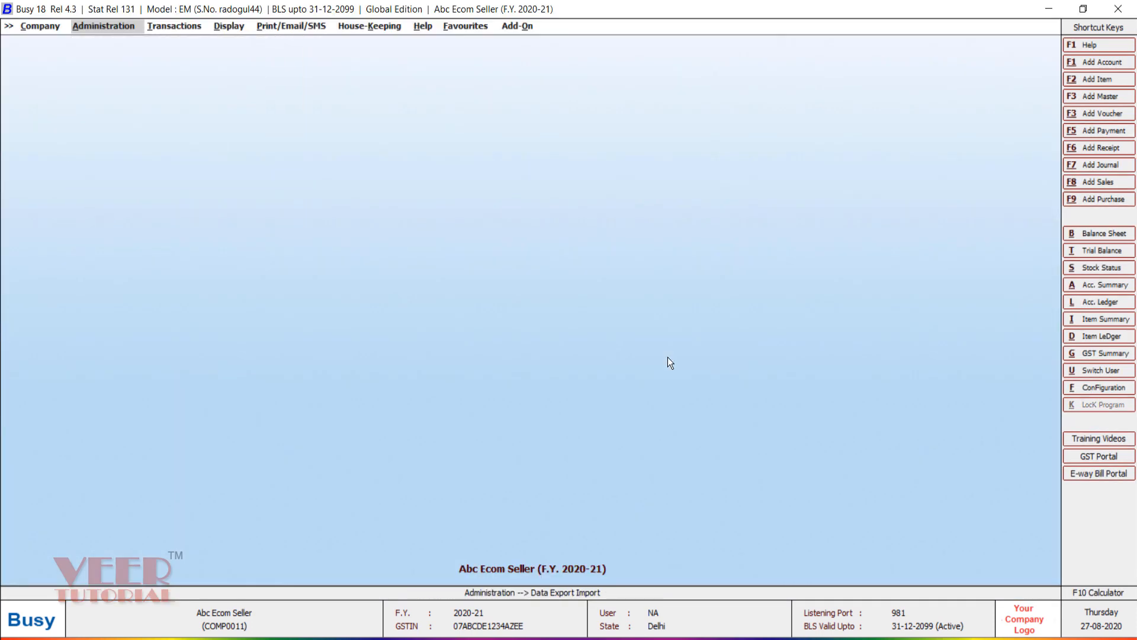
Step: Generate Flipkart's Bills Receivable, listing fkorder1–fkorder6 totalling 2,863.00
{"action": "key", "text": "Right"}
{"action": "key", "text": "Right"}
{"action": "key", "text": "Return"}
{"action": "key", "text": "Return"}
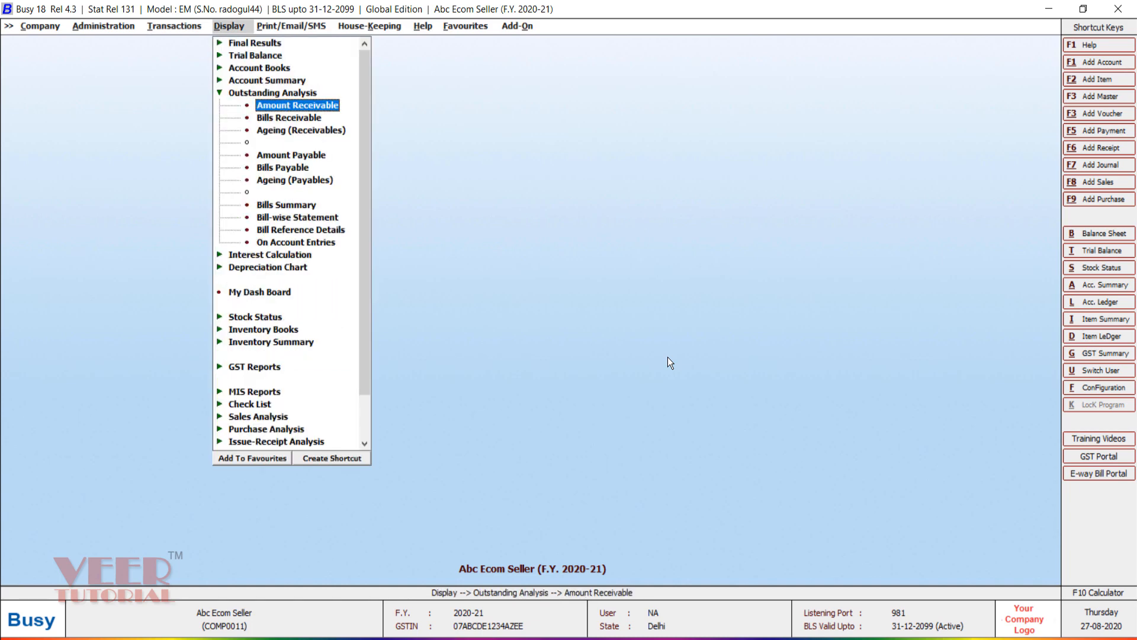
{"action": "key", "text": "Down"}
{"action": "key", "text": "Down"}
{"action": "key", "text": "Down"}
{"action": "key", "text": "Down"}
{"action": "key", "text": "Return"}
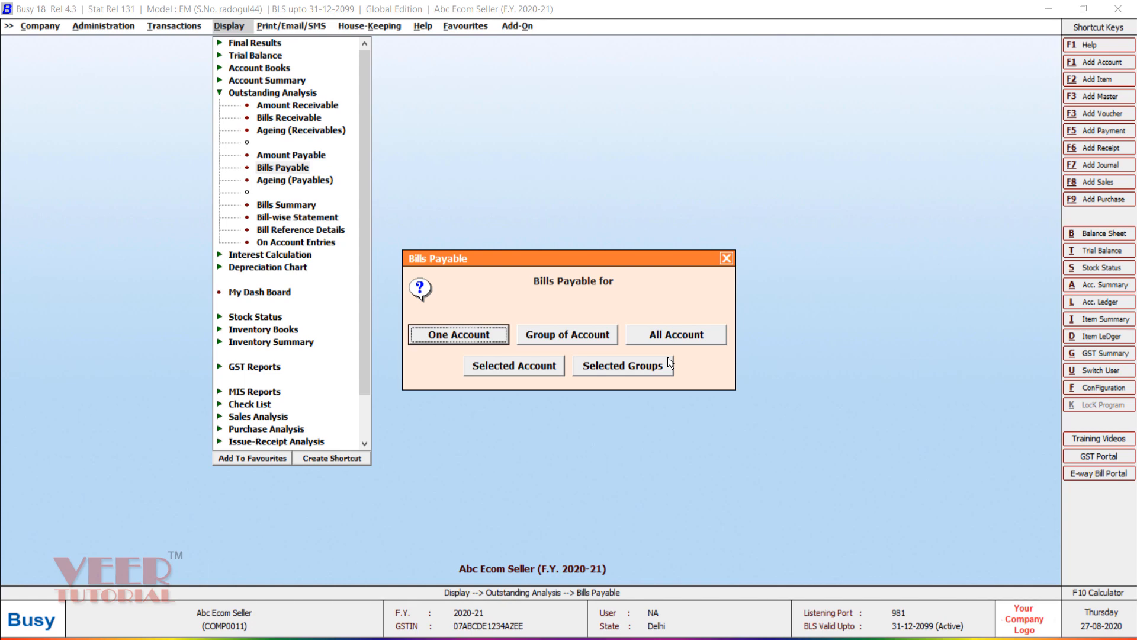
{"action": "key", "text": "Escape"}
{"action": "key", "text": "Up"}
{"action": "key", "text": "Up"}
{"action": "key", "text": "Up"}
{"action": "key", "text": "Return"}
{"action": "key", "text": "Return"}
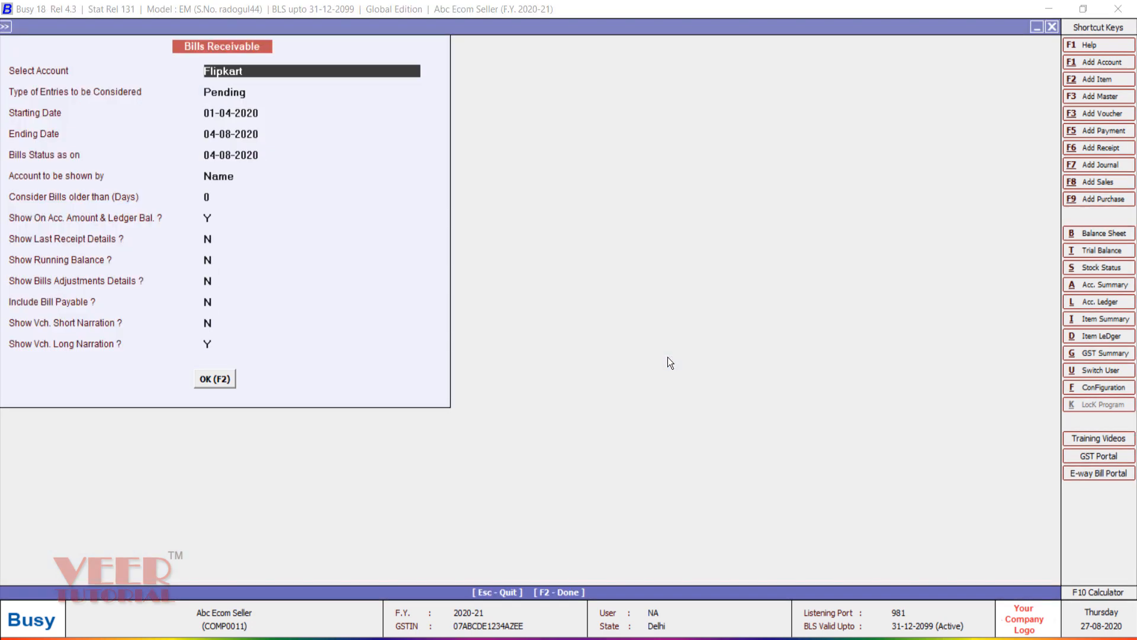
{"action": "key", "text": "Return"}
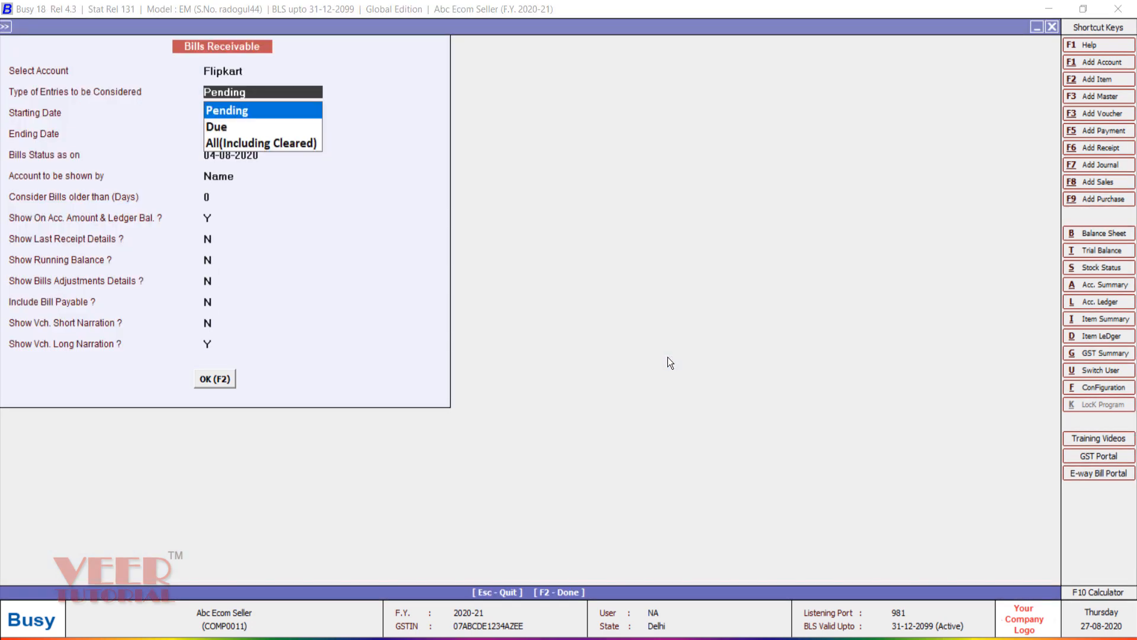
{"action": "key", "text": "F2"}
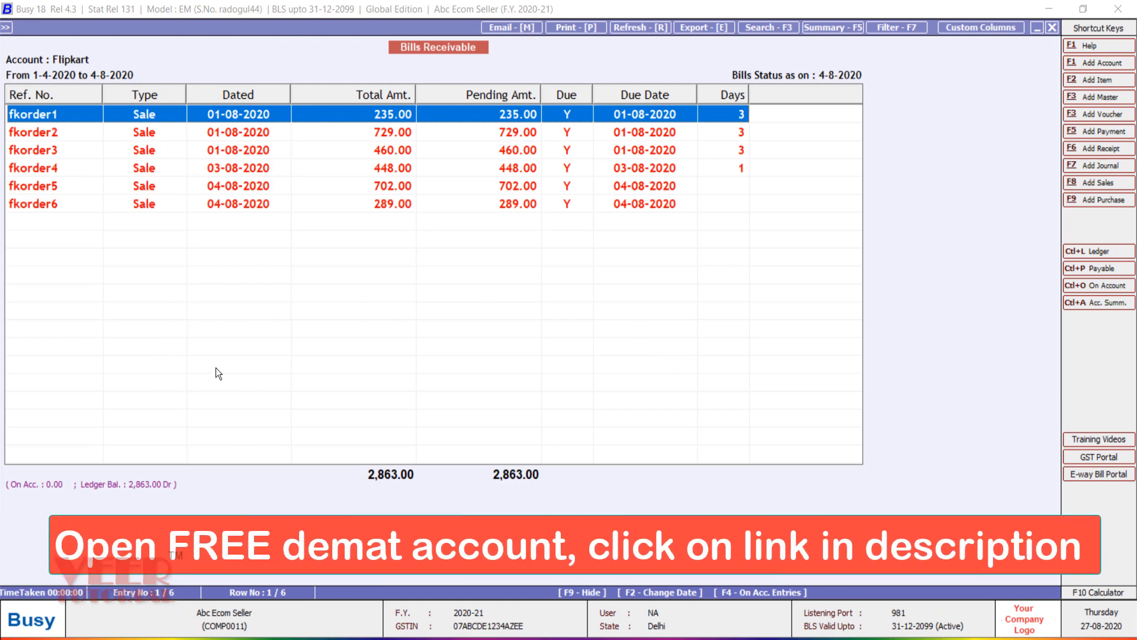
{"action": "key", "text": "alt+Tab"}
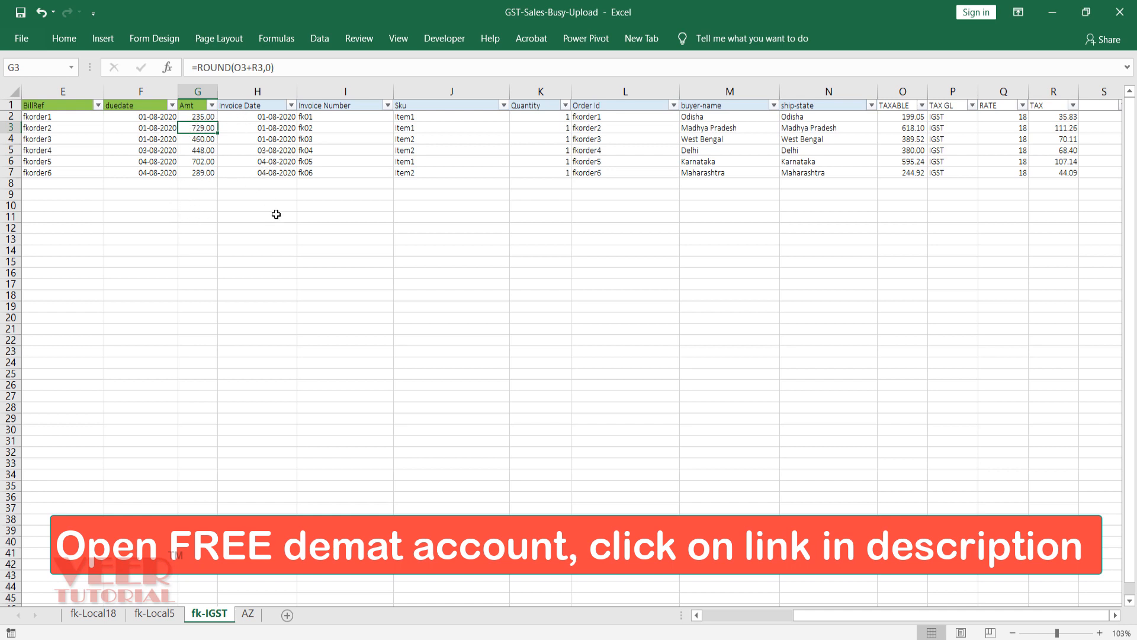
Step: Compare Excel's rounded Amt column with the Flipkart Bills Receivable report
{"action": "key", "text": "Up"}
{"action": "key", "text": "Up"}
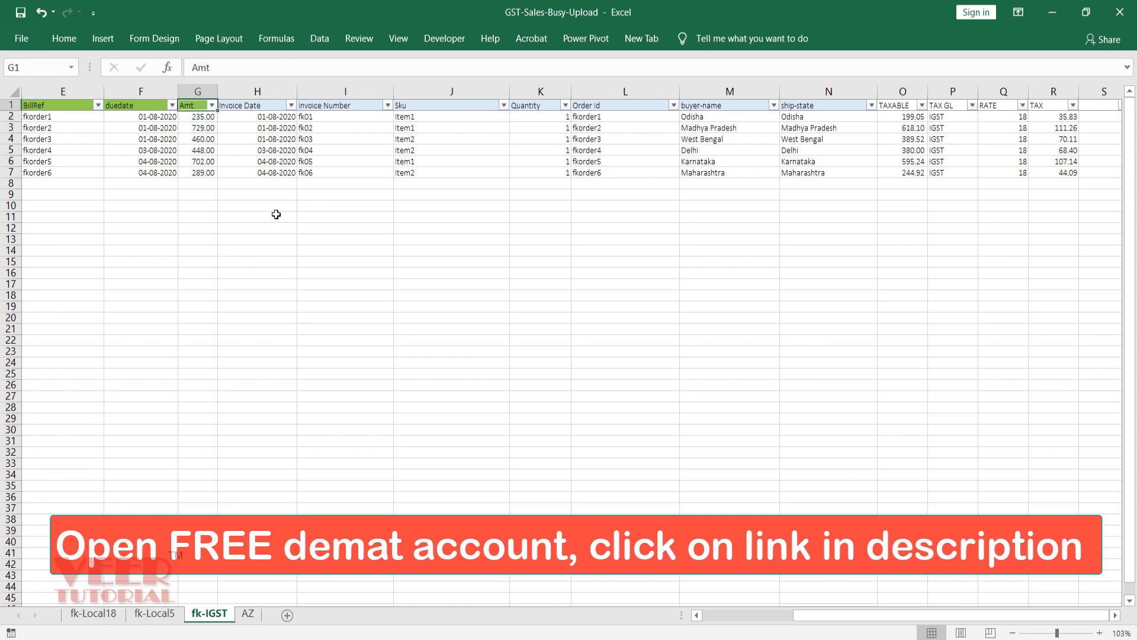
{"action": "key", "text": "alt+Tab"}
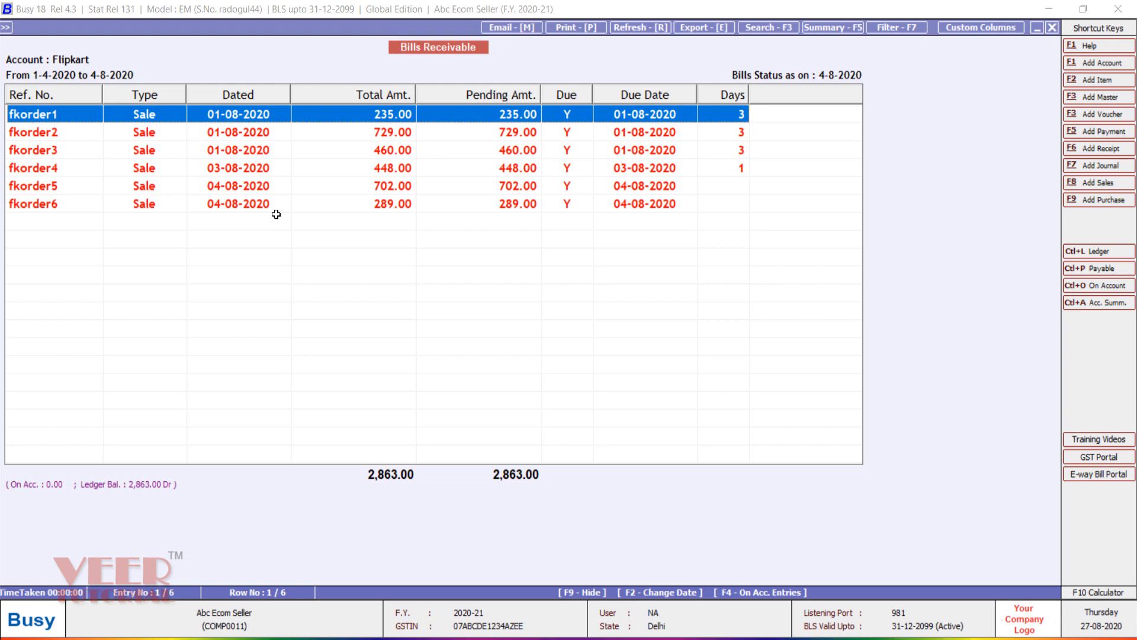
Step: Close the report and start adding a new Sale Type master
{"action": "key", "text": "Escape"}
{"action": "key", "text": "Escape"}
{"action": "key", "text": "Escape"}
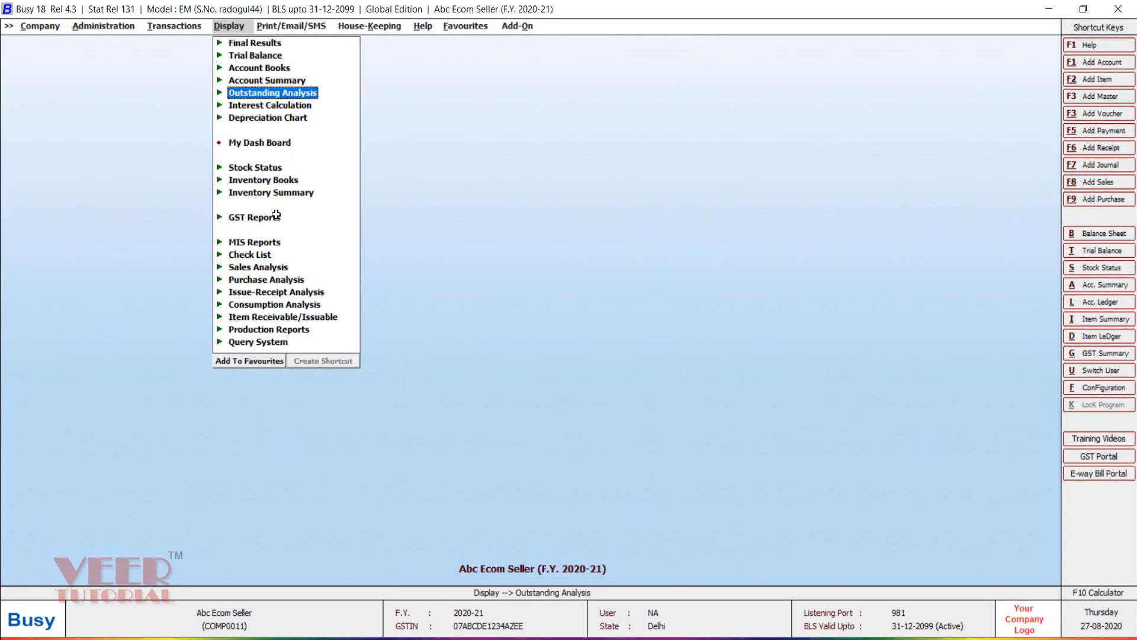
{"action": "key", "text": "Left"}
{"action": "key", "text": "Left"}
{"action": "key", "text": "Up"}
{"action": "key", "text": "Up"}
{"action": "key", "text": "Up"}
{"action": "key", "text": "Up"}
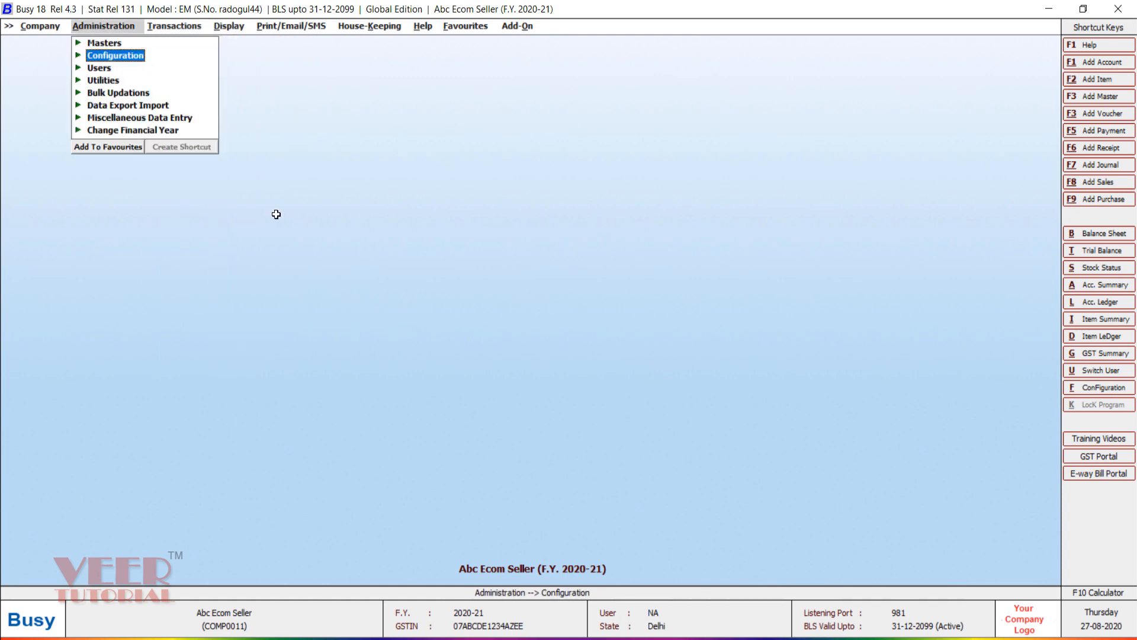
{"action": "key", "text": "Up"}
{"action": "key", "text": "Return"}
{"action": "key", "text": "Return"}
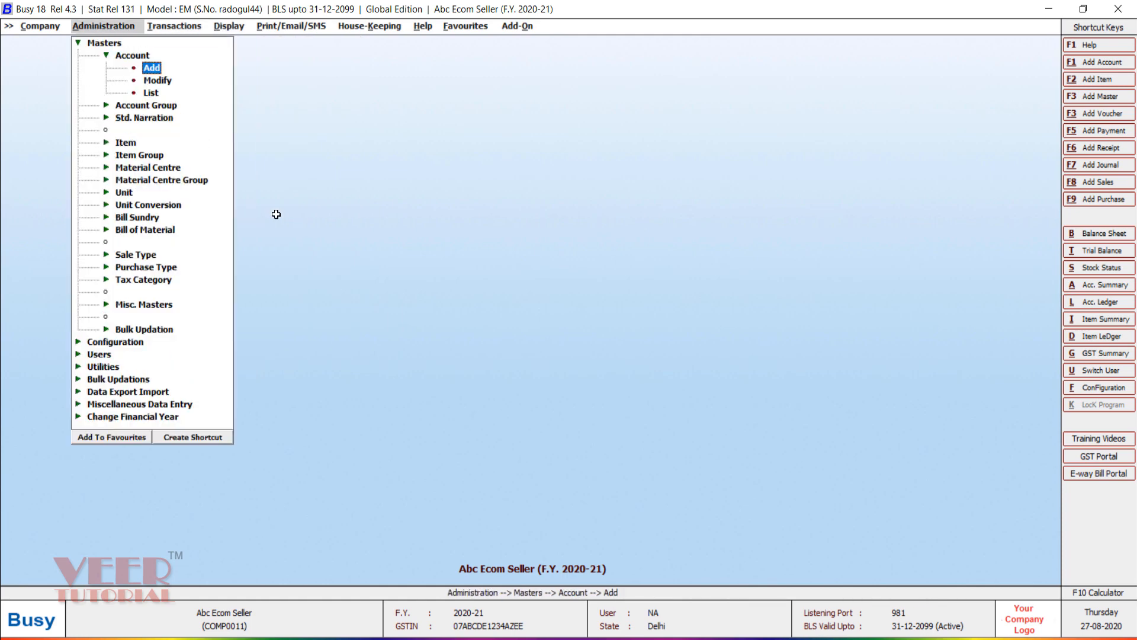
{"action": "key", "text": "Left"}
{"action": "key", "text": "Down"}
{"action": "key", "text": "Down"}
{"action": "key", "text": "Down"}
{"action": "key", "text": "Down"}
{"action": "key", "text": "Down"}
{"action": "key", "text": "Down"}
{"action": "key", "text": "Down"}
{"action": "key", "text": "Down"}
{"action": "key", "text": "Down"}
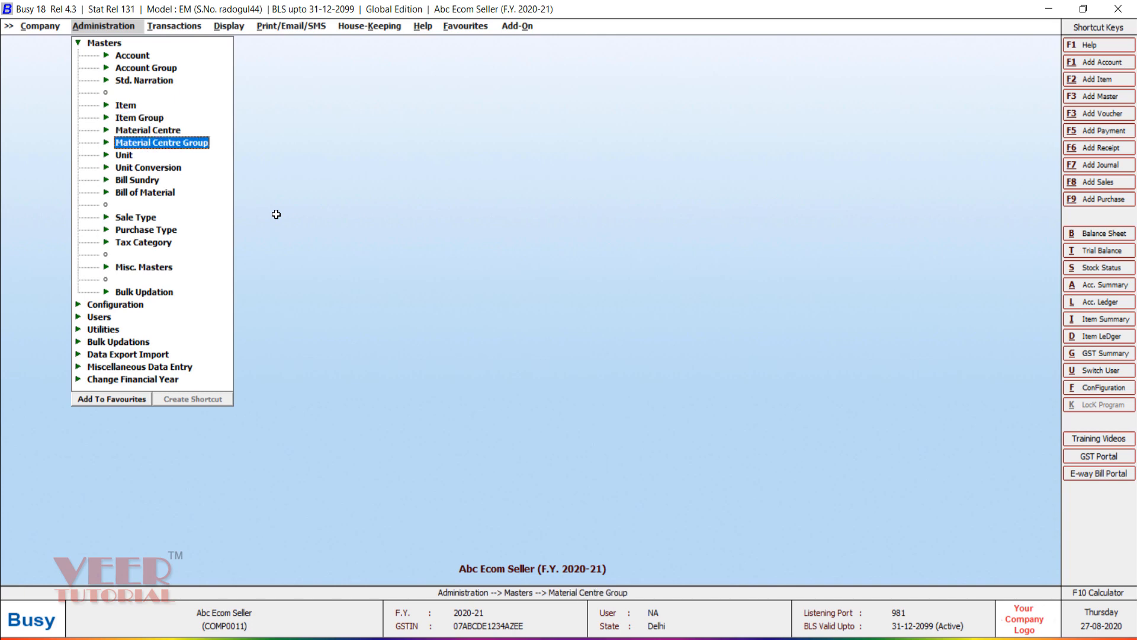
{"action": "key", "text": "Down"}
{"action": "key", "text": "Down"}
{"action": "key", "text": "Down"}
{"action": "key", "text": "Up"}
{"action": "key", "text": "Return"}
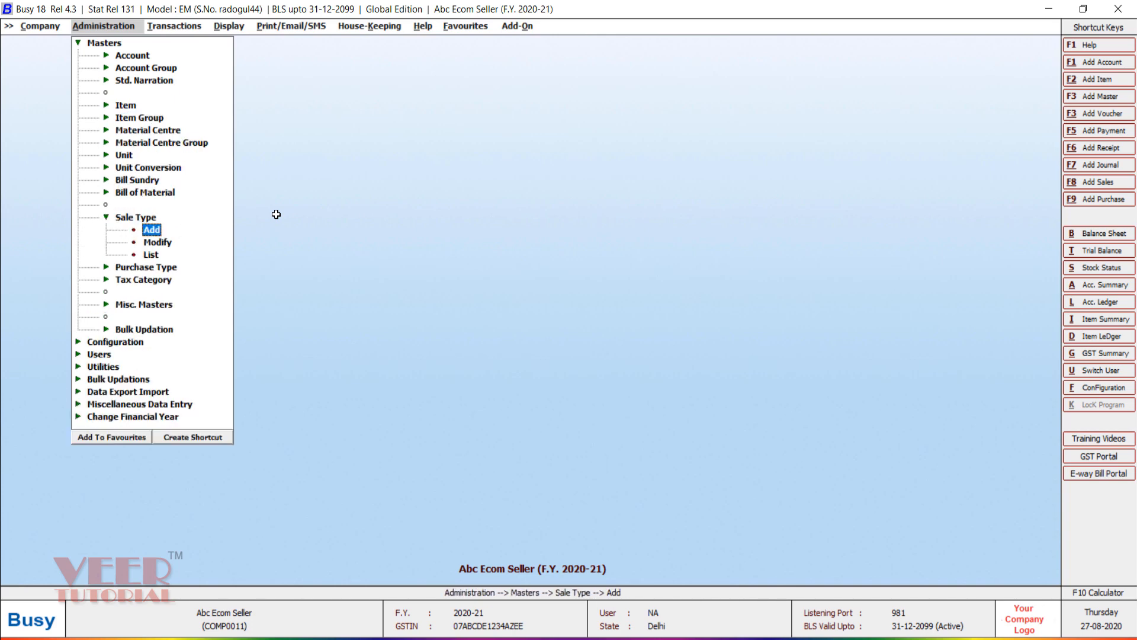
{"action": "key", "text": "Return"}
Step: Name the sale type FK-LOCAL-5% and assign Sales Flipkart as its sales account
{"action": "key", "text": "Caps_Lock"}
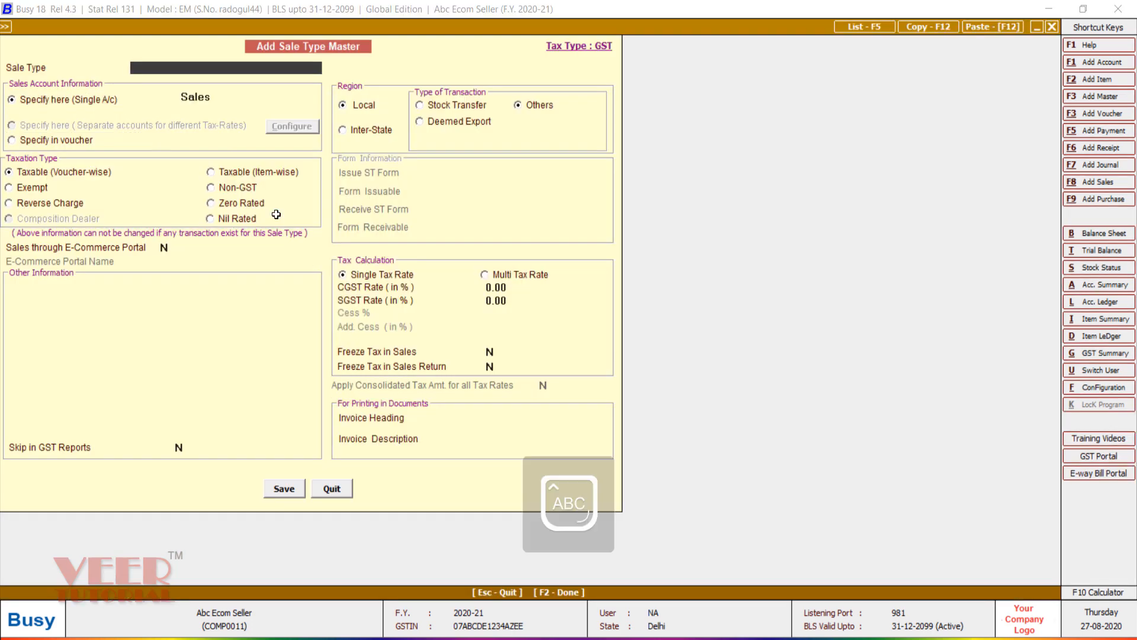
{"action": "type", "text": "FK-"}
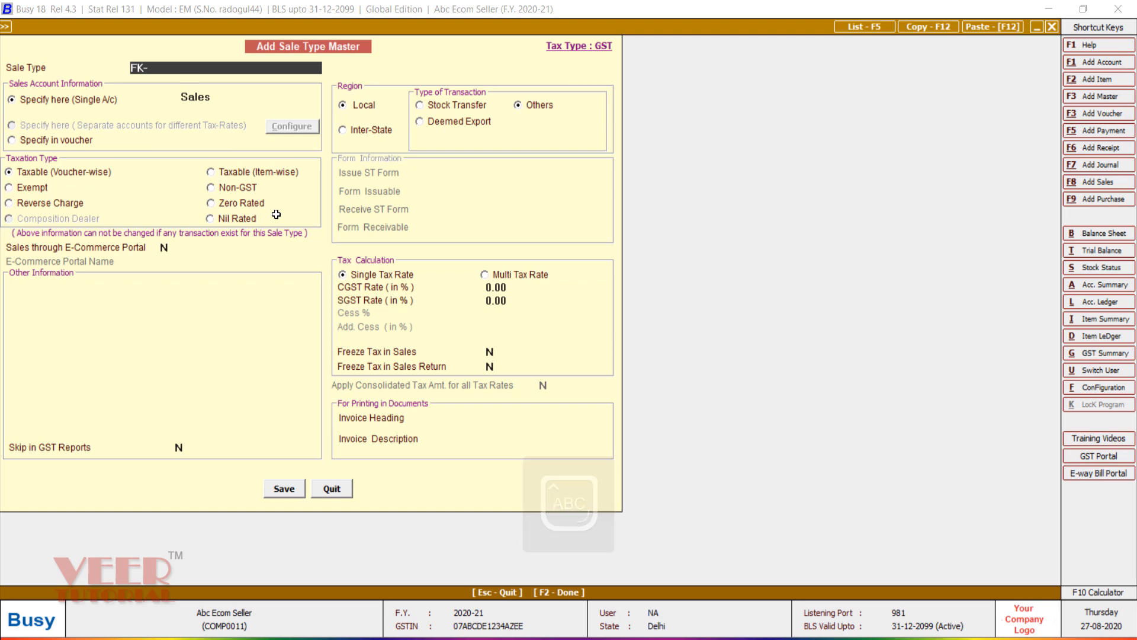
{"action": "type", "text": "LOCAL-"}
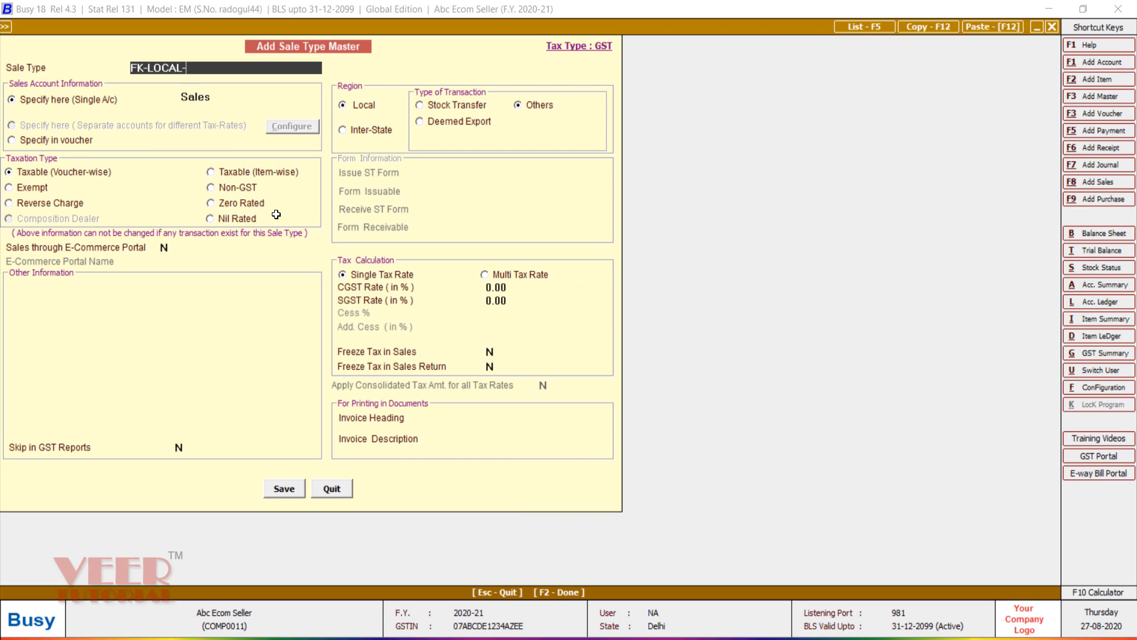
{"action": "type", "text": "5%"}
{"action": "key", "text": "Return"}
{"action": "key", "text": "Return"}
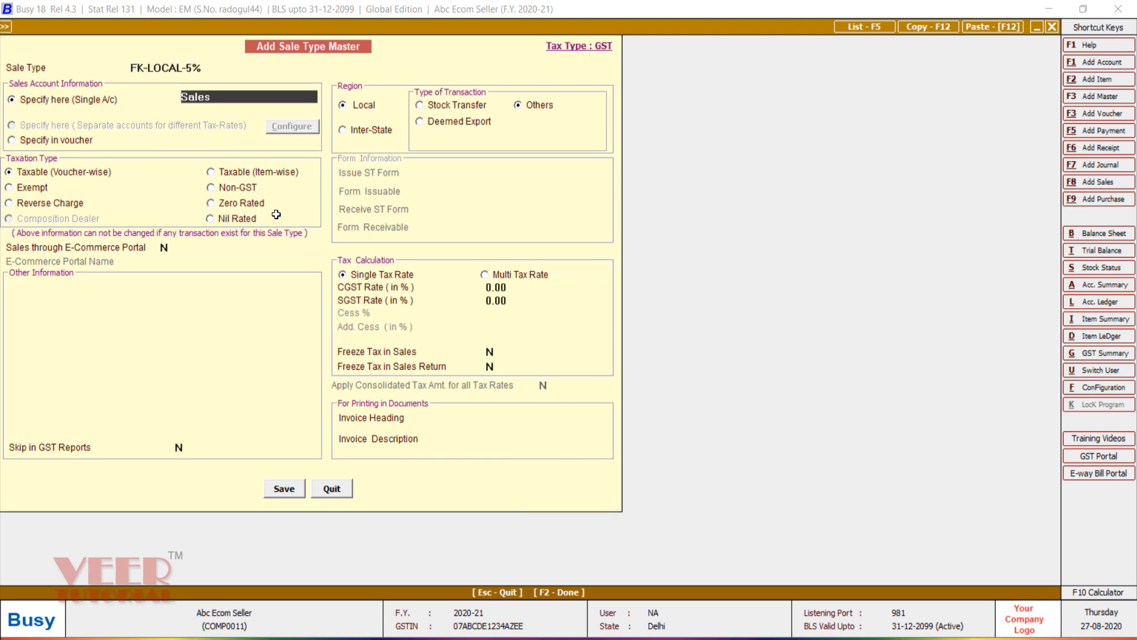
{"action": "type", "text": "SAL"}
{"action": "key", "text": "Down"}
{"action": "key", "text": "Down"}
{"action": "key", "text": "Down"}
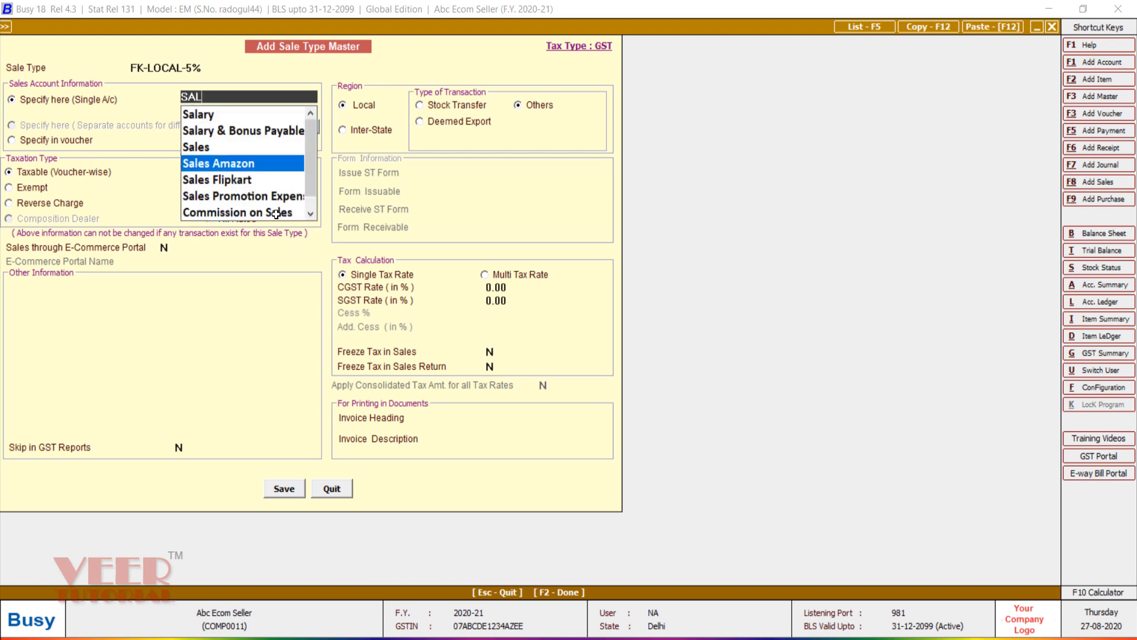
{"action": "key", "text": "Down"}
{"action": "key", "text": "Return"}
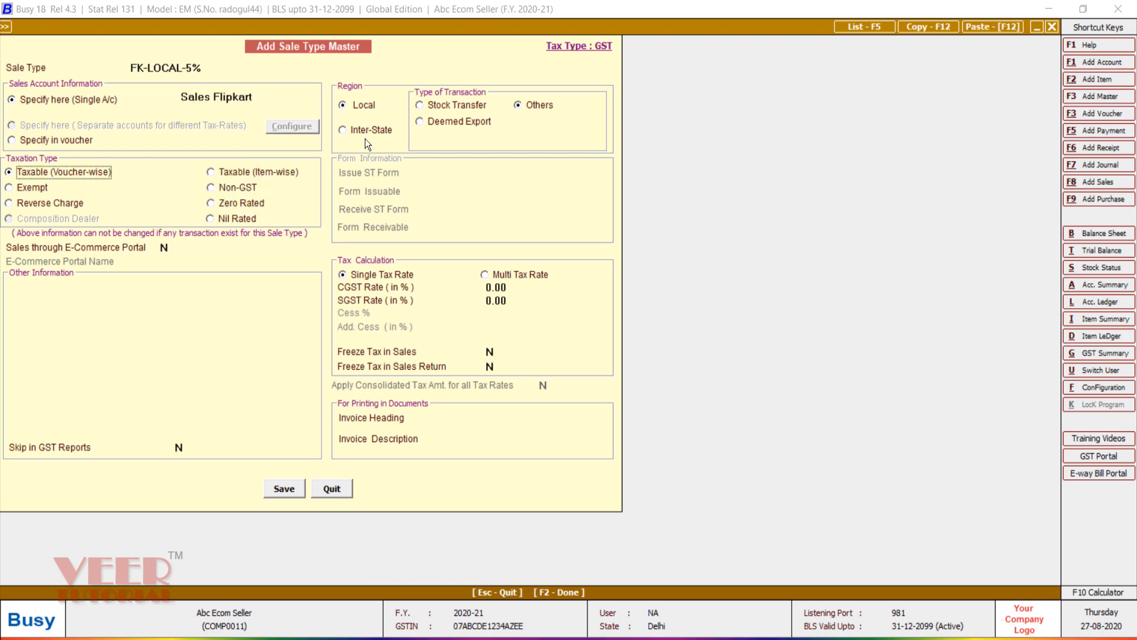
Step: Set CGST and SGST to 2.5% each and save the sale type
{"action": "left_click", "coordinate": [517, 288]}
{"action": "key", "text": "BackSpace"}
{"action": "key", "text": "BackSpace"}
{"action": "key", "text": "BackSpace"}
{"action": "key", "text": "BackSpace"}
{"action": "type", "text": "2.5"}
{"action": "key", "text": "Return"}
{"action": "type", "text": "2.5"}
{"action": "key", "text": "Return"}
{"action": "left_click", "coordinate": [285, 489]}
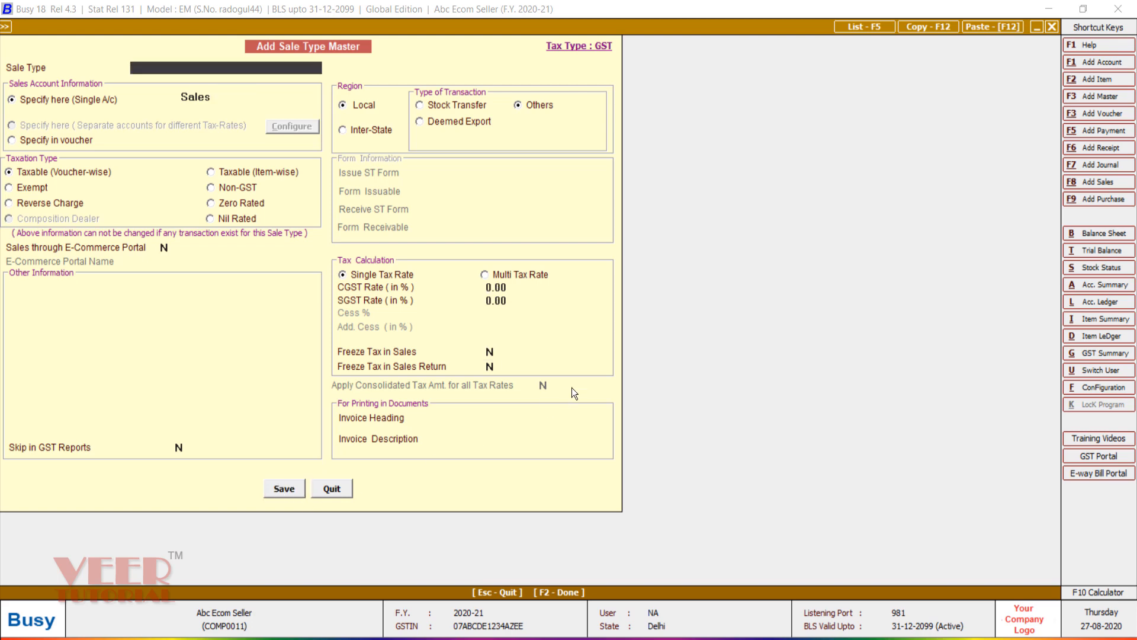
{"action": "key", "text": "Escape"}
{"action": "key", "text": "Escape"}
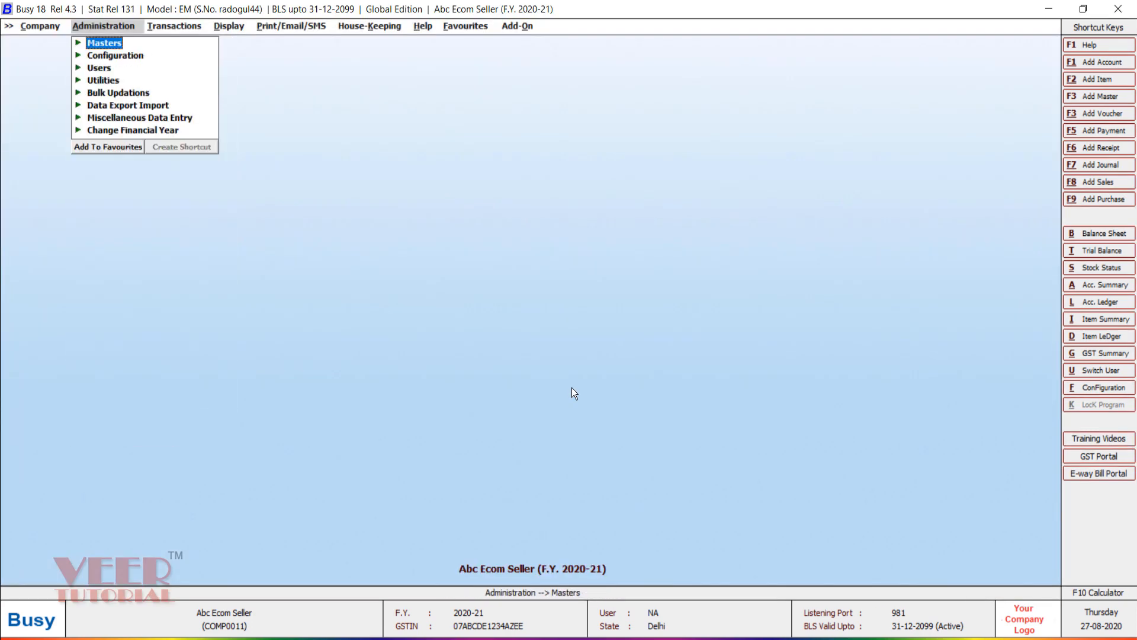
Step: Open Import Vouchers from Excel for Sales and list the saved formats
{"action": "key", "text": "Down"}
{"action": "key", "text": "Down"}
{"action": "key", "text": "Down"}
{"action": "key", "text": "Down"}
{"action": "key", "text": "Down"}
{"action": "key", "text": "Return"}
{"action": "key", "text": "Down"}
{"action": "key", "text": "Down"}
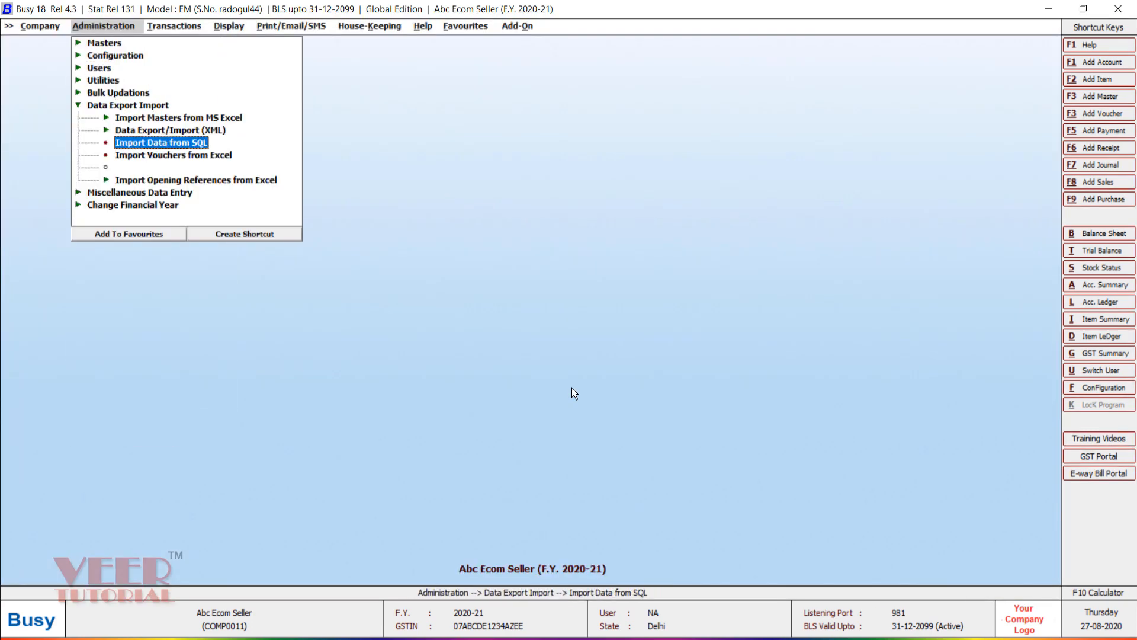
{"action": "key", "text": "Down"}
{"action": "key", "text": "Return"}
{"action": "key", "text": "Return"}
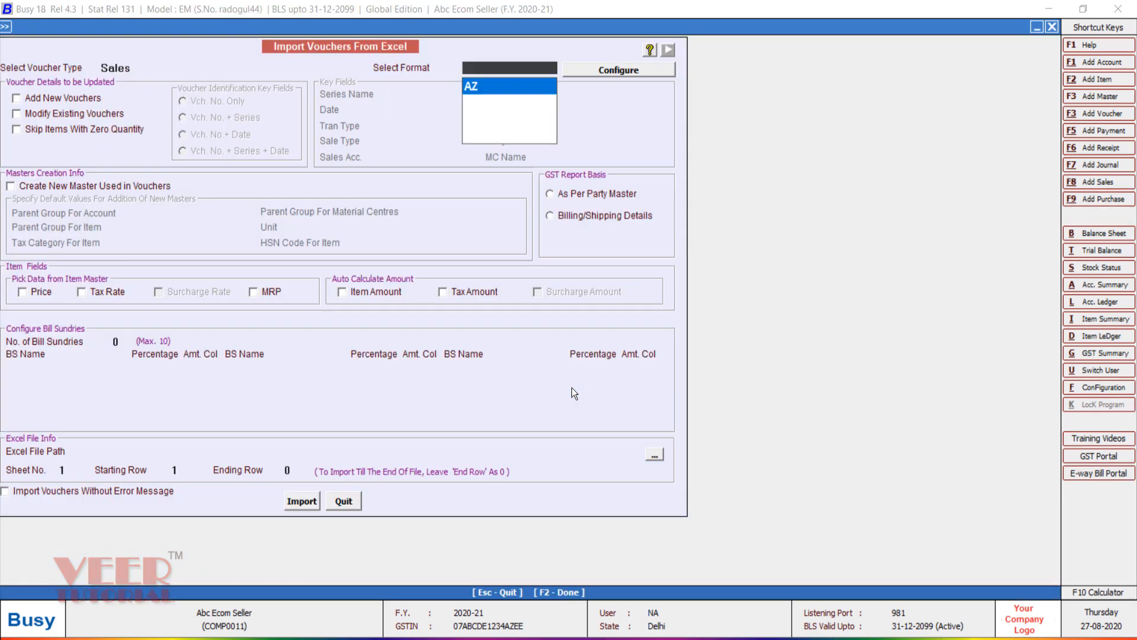
{"action": "key", "text": "Return"}
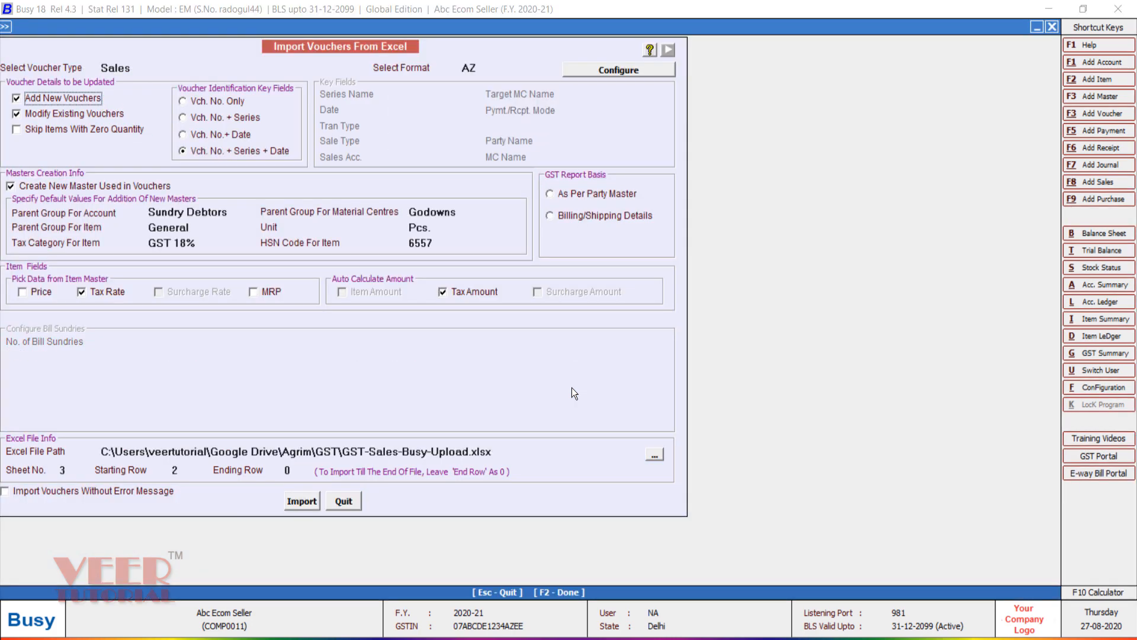
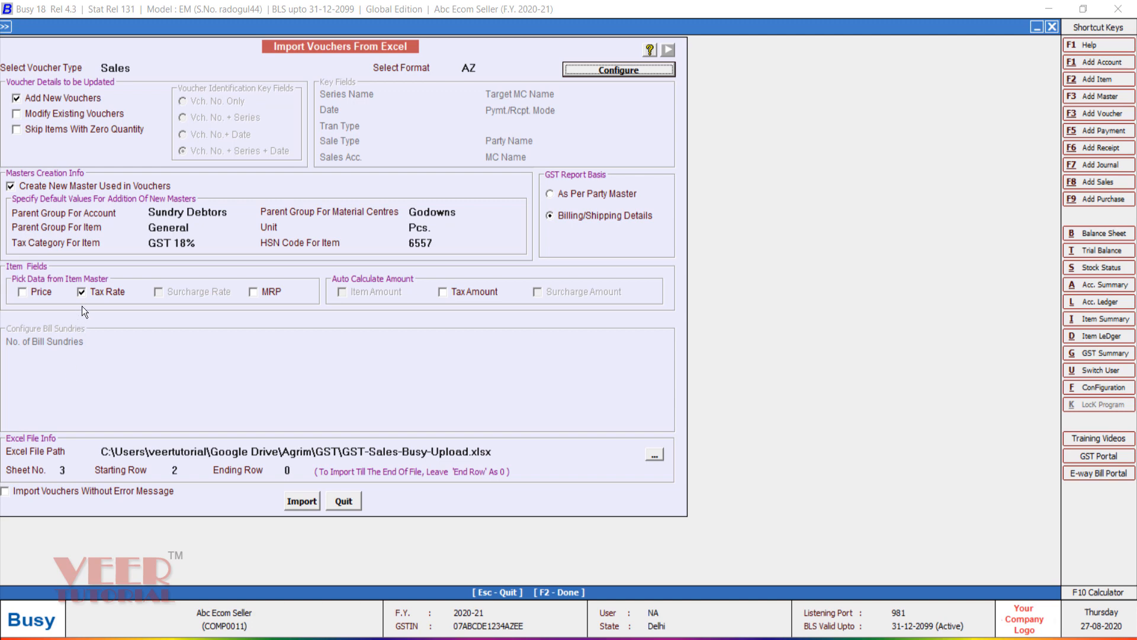
Step: Set Sheet No. to 2 (the fk-Local5 sheet) and Ending Row to 2
{"action": "left_click", "coordinate": [72, 471]}
{"action": "type", "text": "2"}
{"action": "key", "text": "Return"}
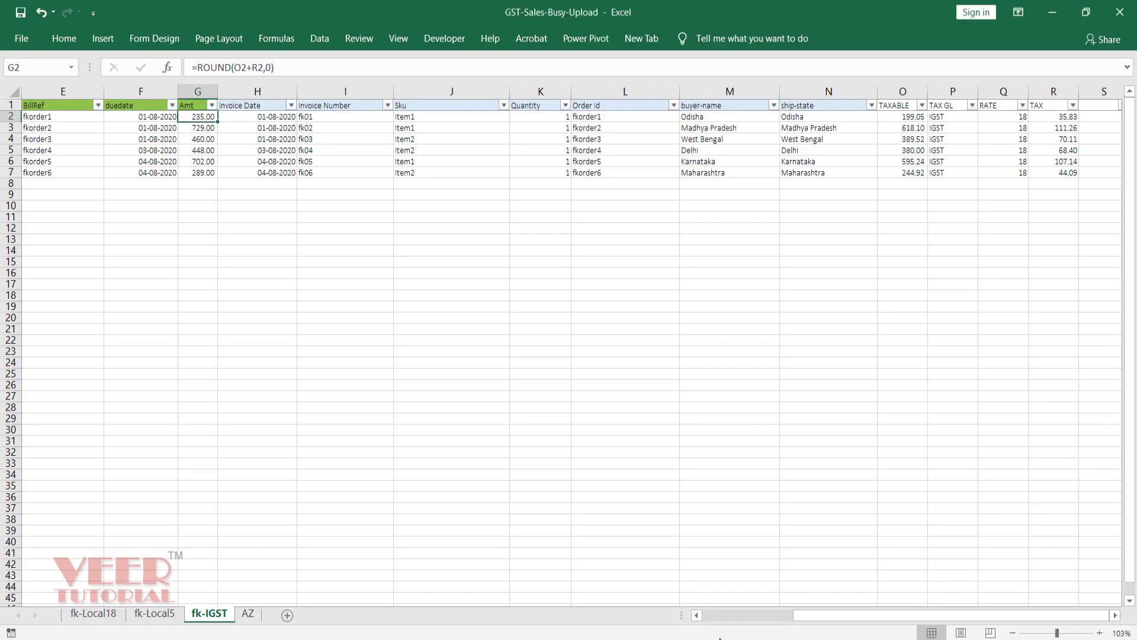
{"action": "left_click", "coordinate": [149, 615]}
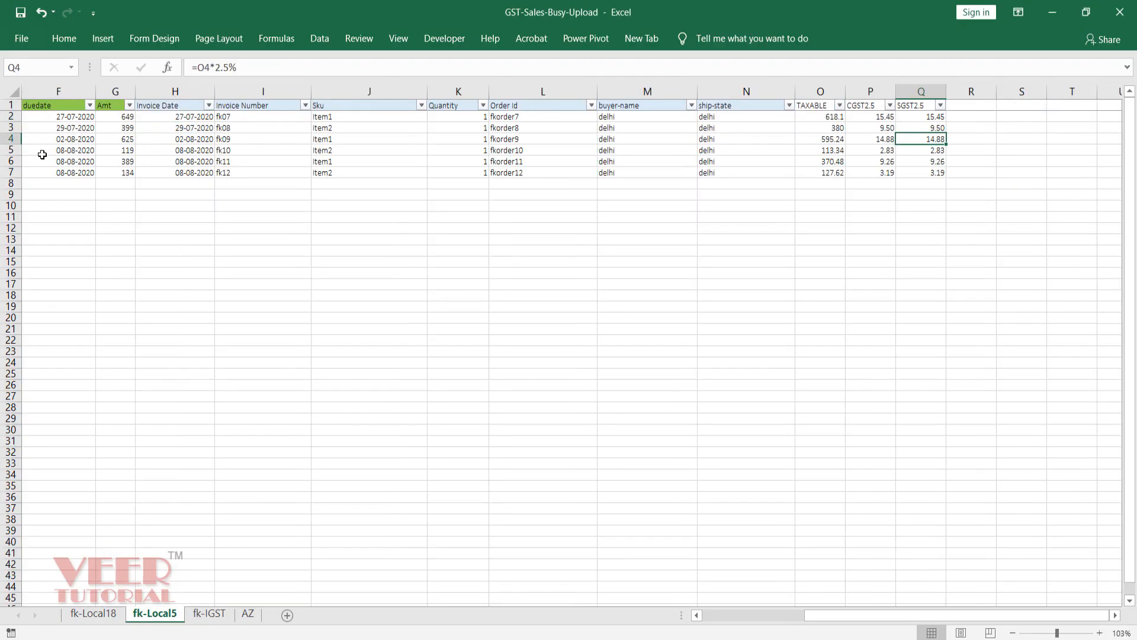
{"action": "left_click", "coordinate": [697, 615]}
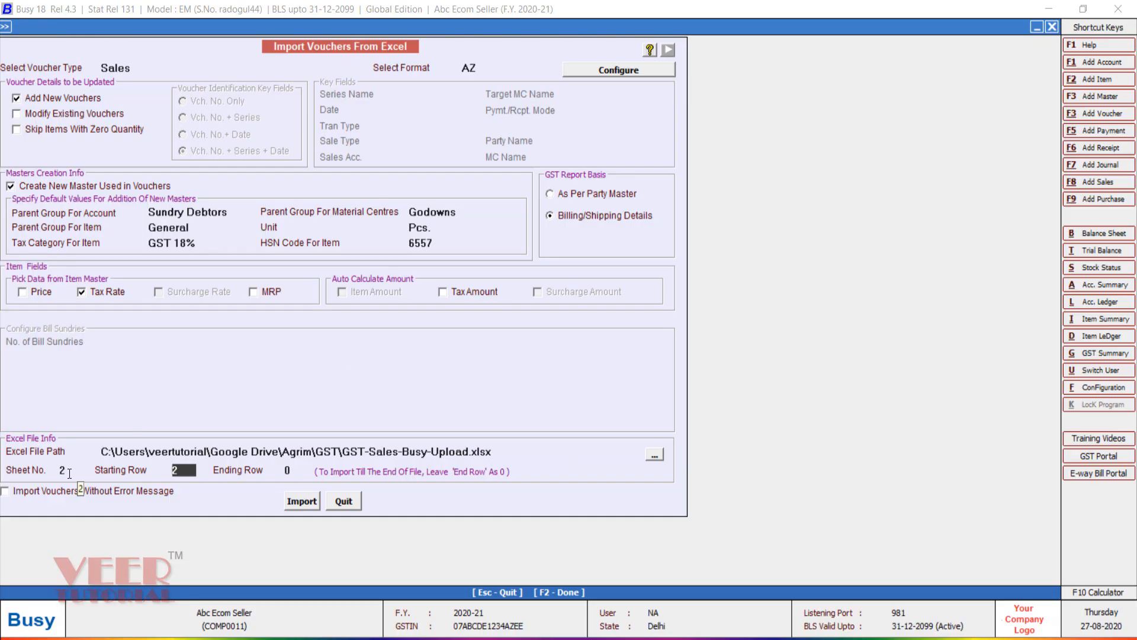
{"action": "left_click", "coordinate": [287, 471]}
{"action": "type", "text": "2"}
{"action": "key", "text": "Return"}
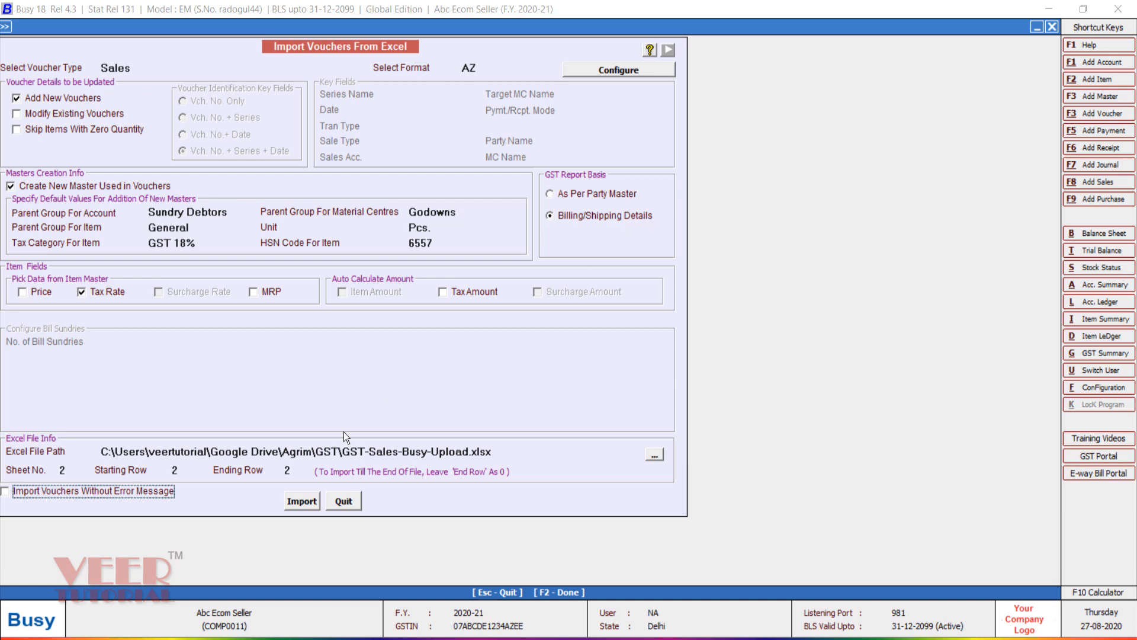
Step: Import the single voucher from row 2 and acknowledge the success message
{"action": "left_click", "coordinate": [303, 501]}
{"action": "left_click", "coordinate": [613, 362]}
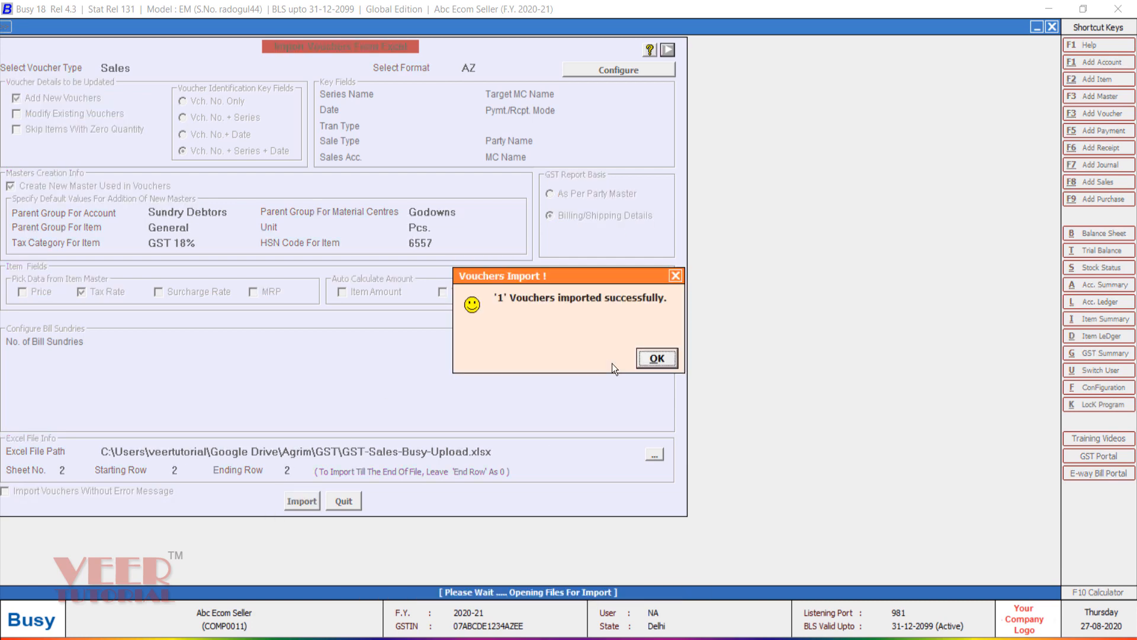
{"action": "left_click", "coordinate": [658, 359]}
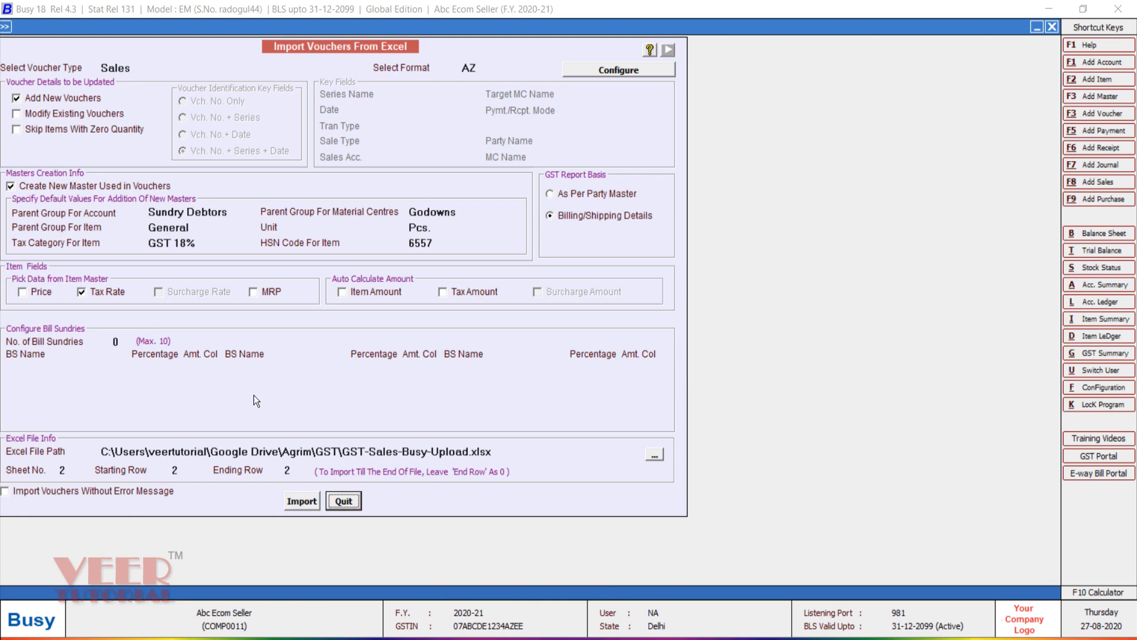
Step: Set two bill sundries, the first being CGST at 2.5% from column P
{"action": "left_click", "coordinate": [121, 342]}
{"action": "type", "text": "2"}
{"action": "key", "text": "Return"}
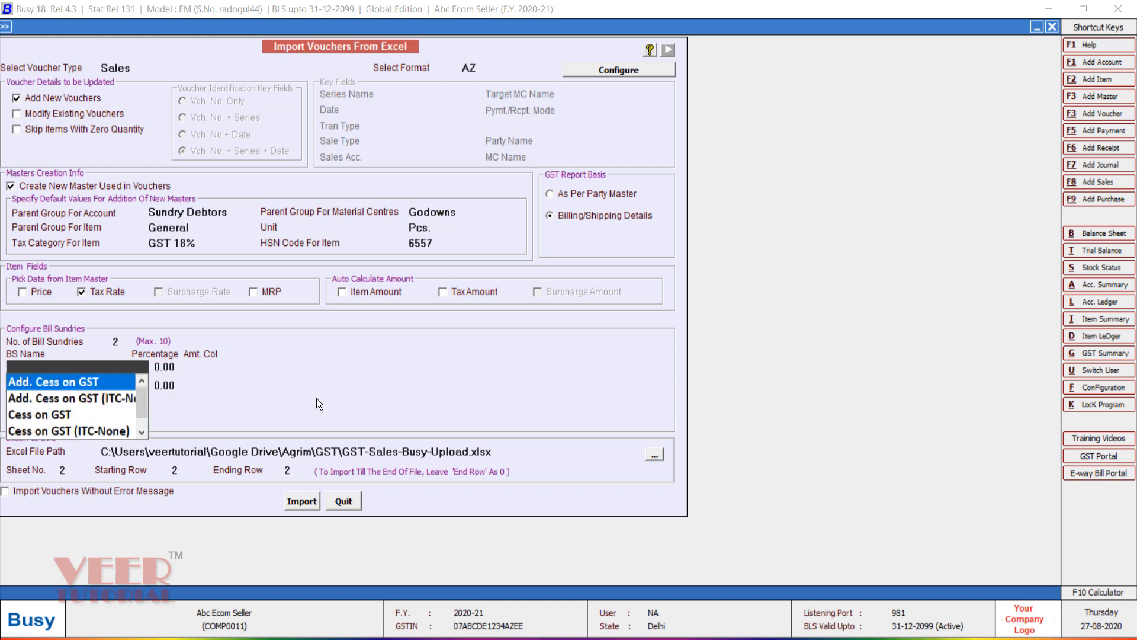
{"action": "type", "text": "CG"}
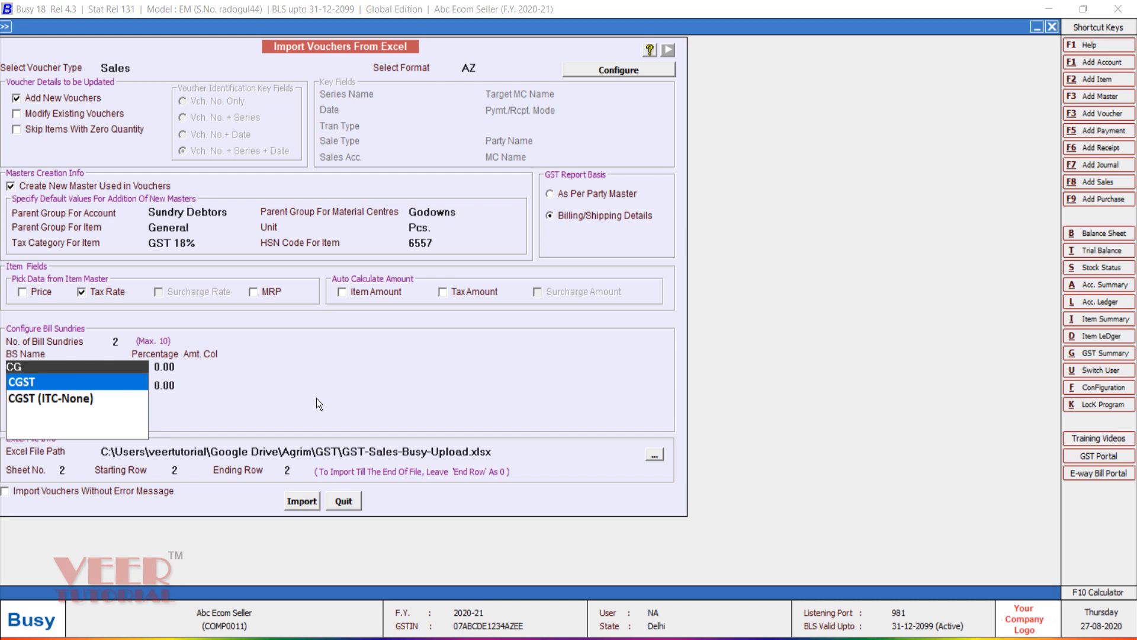
{"action": "key", "text": "Return"}
{"action": "type", "text": "2.5"}
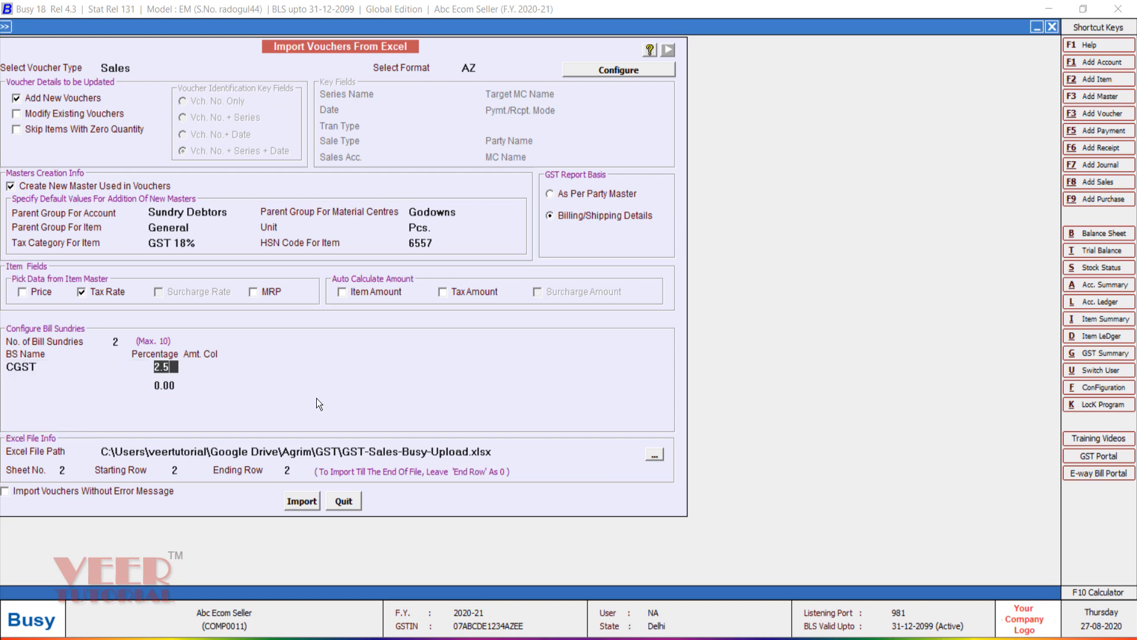
{"action": "key", "text": "Return"}
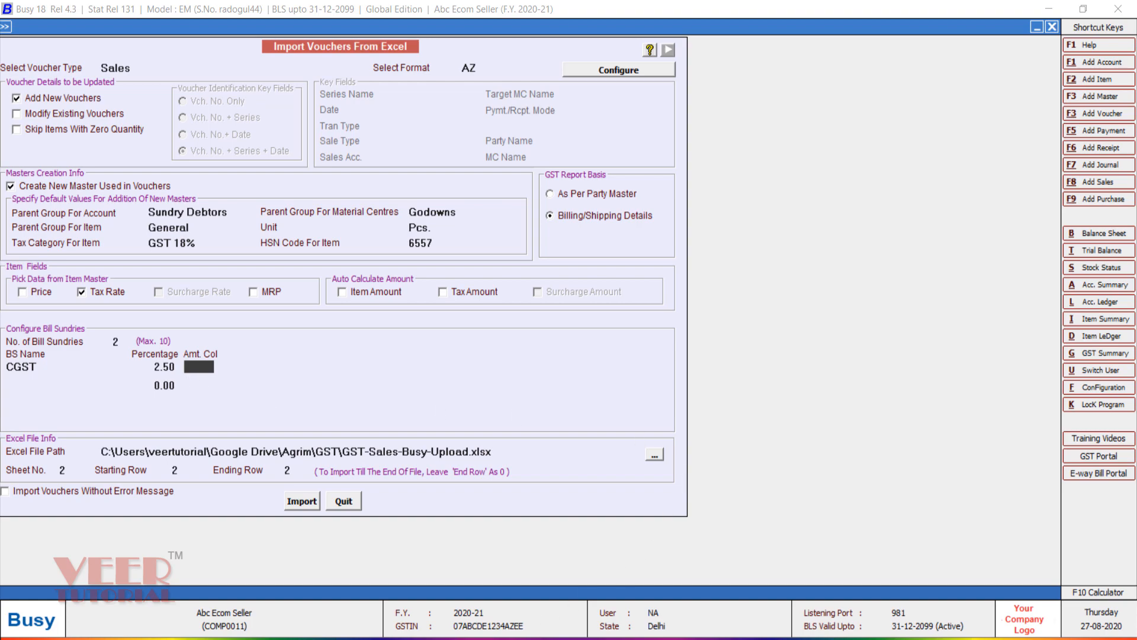
{"action": "key", "text": "alt+Tab"}
{"action": "key", "text": "Right"}
{"action": "key", "text": "Right"}
{"action": "key", "text": "Right"}
{"action": "key", "text": "Right"}
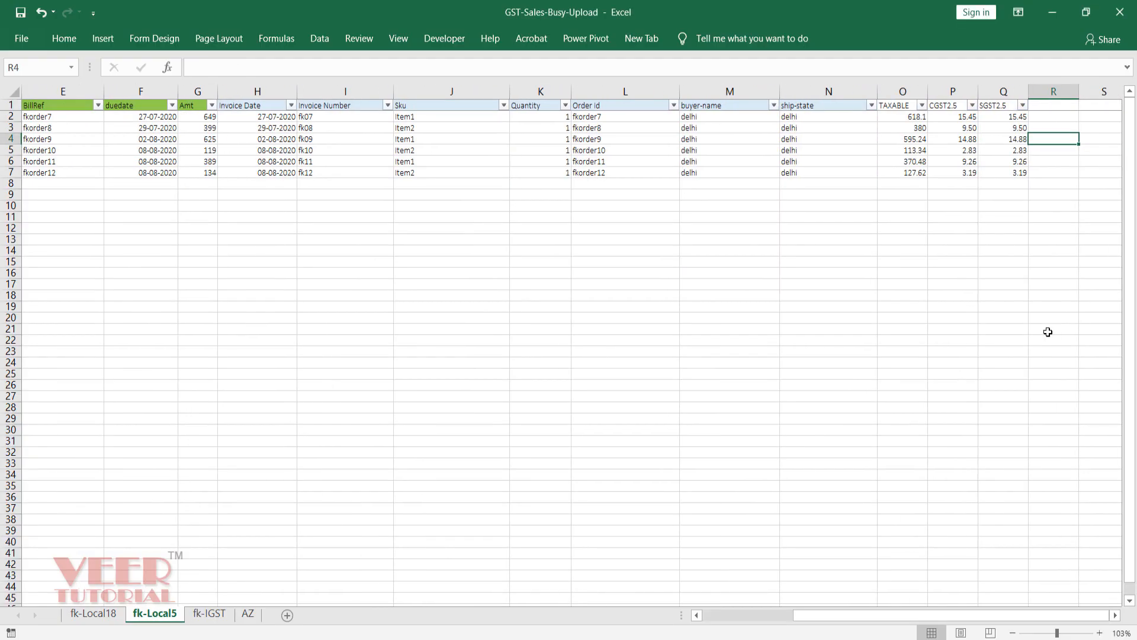
{"action": "key", "text": "Left"}
{"action": "key", "text": "Left"}
{"action": "key", "text": "Left"}
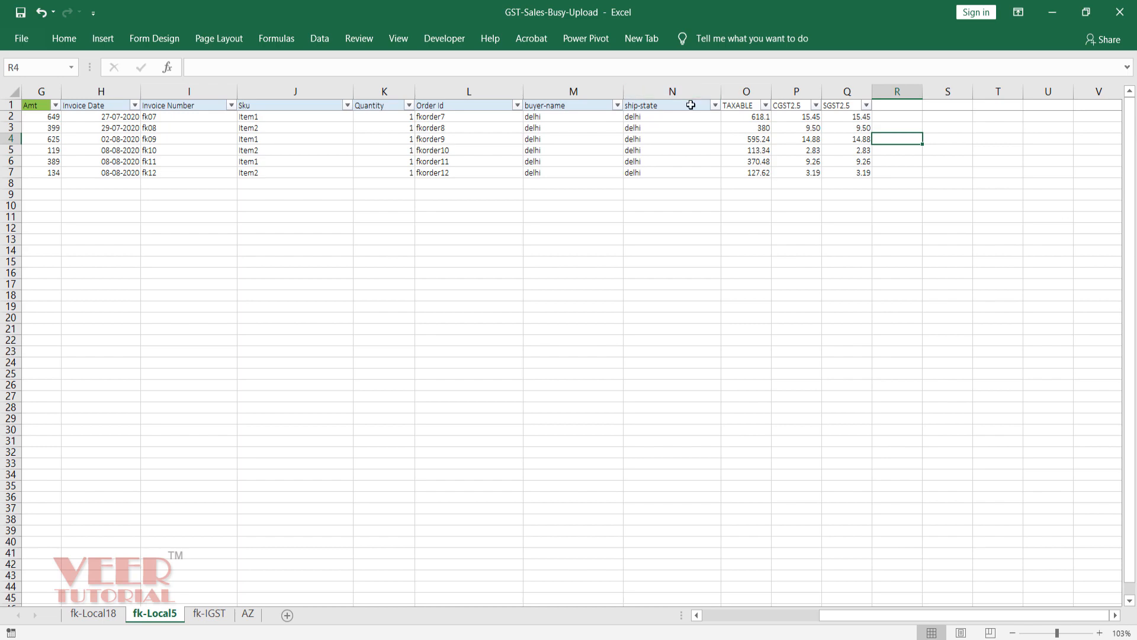
{"action": "left_click", "coordinate": [1053, 12]}
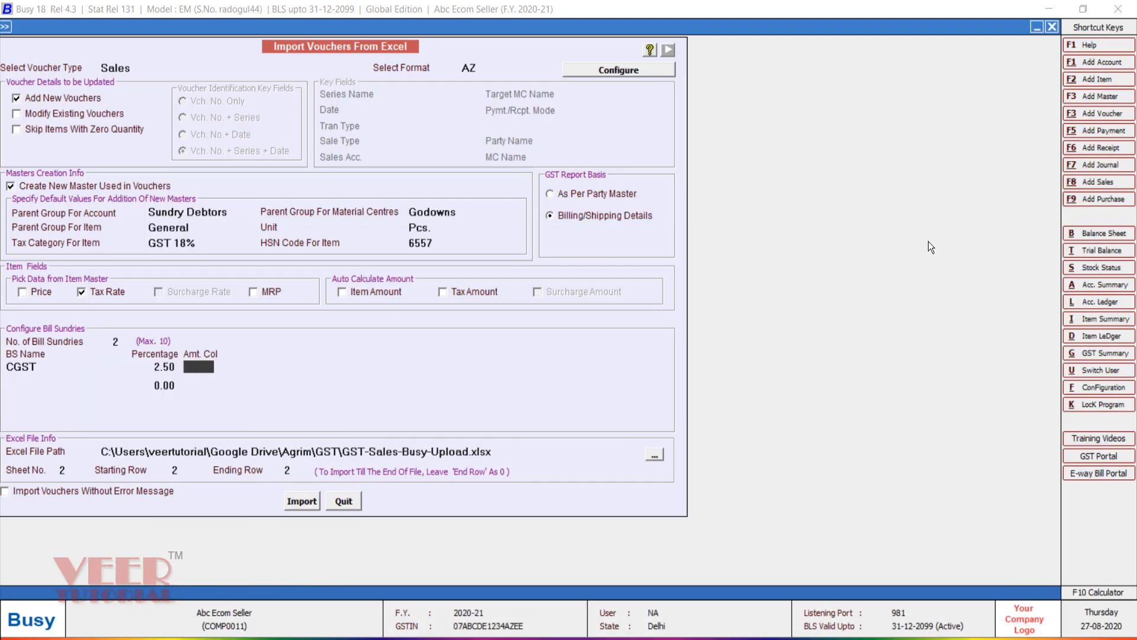
{"action": "type", "text": "P"}
{"action": "key", "text": "Return"}
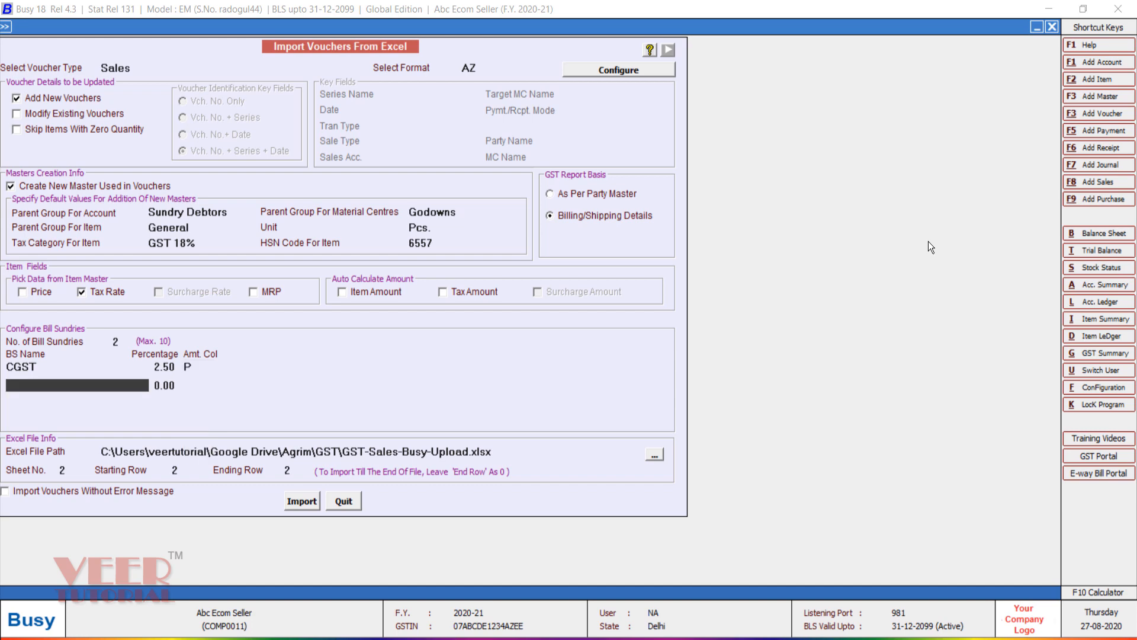
Step: Add SGST as the second bill sundry at 2.5% from column Q
{"action": "type", "text": "SG"}
{"action": "key", "text": "Return"}
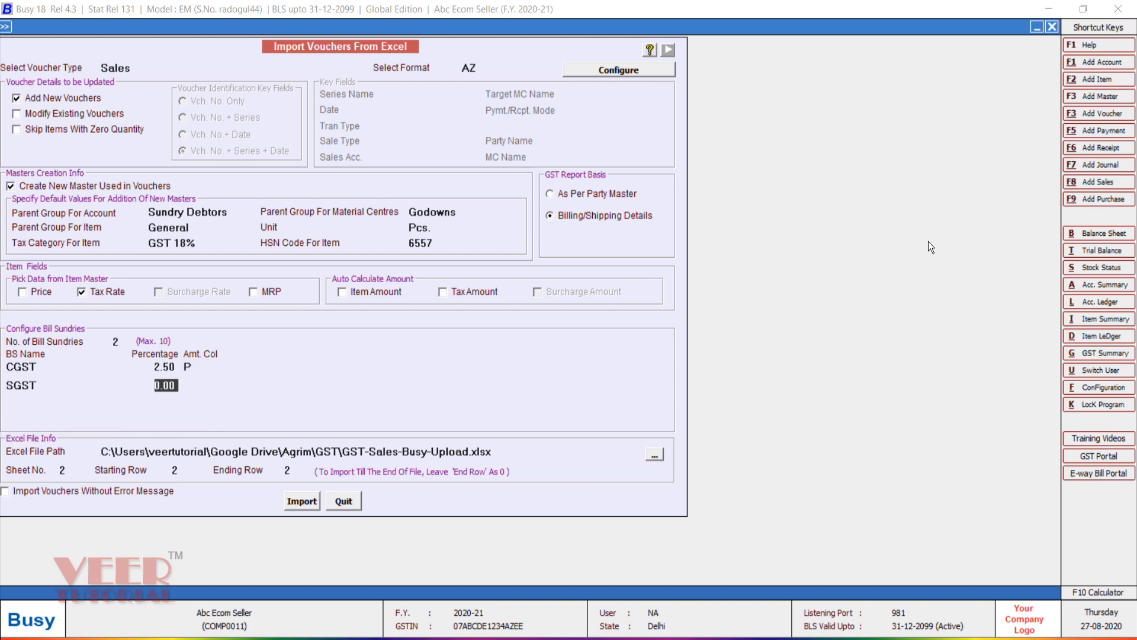
{"action": "type", "text": "2.5"}
{"action": "key", "text": "Return"}
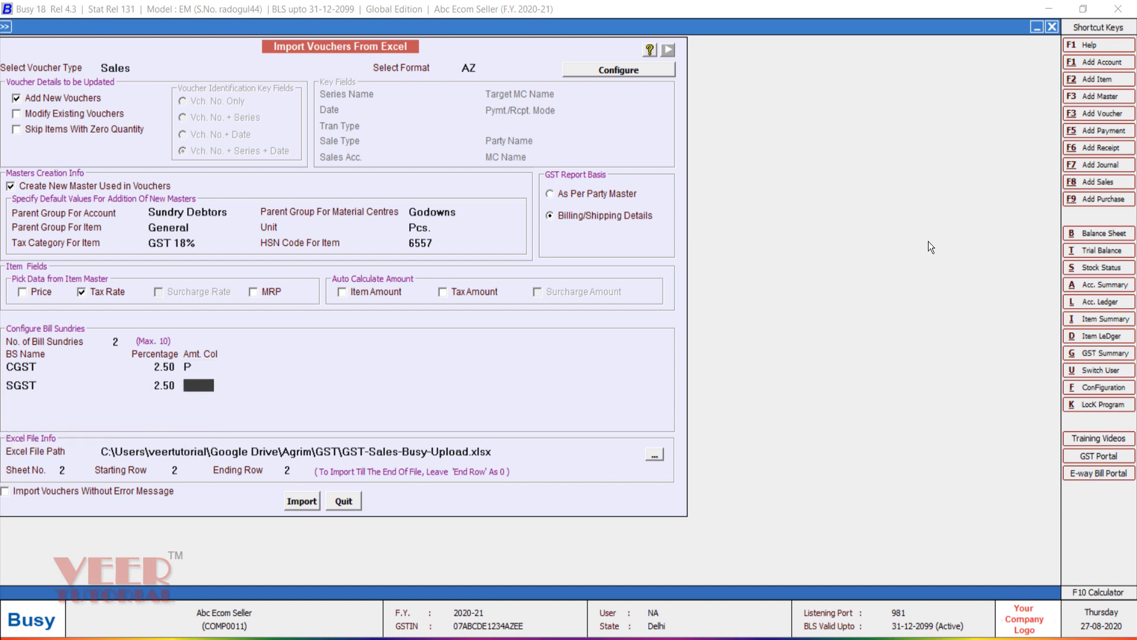
{"action": "type", "text": "Q"}
{"action": "key", "text": "Return"}
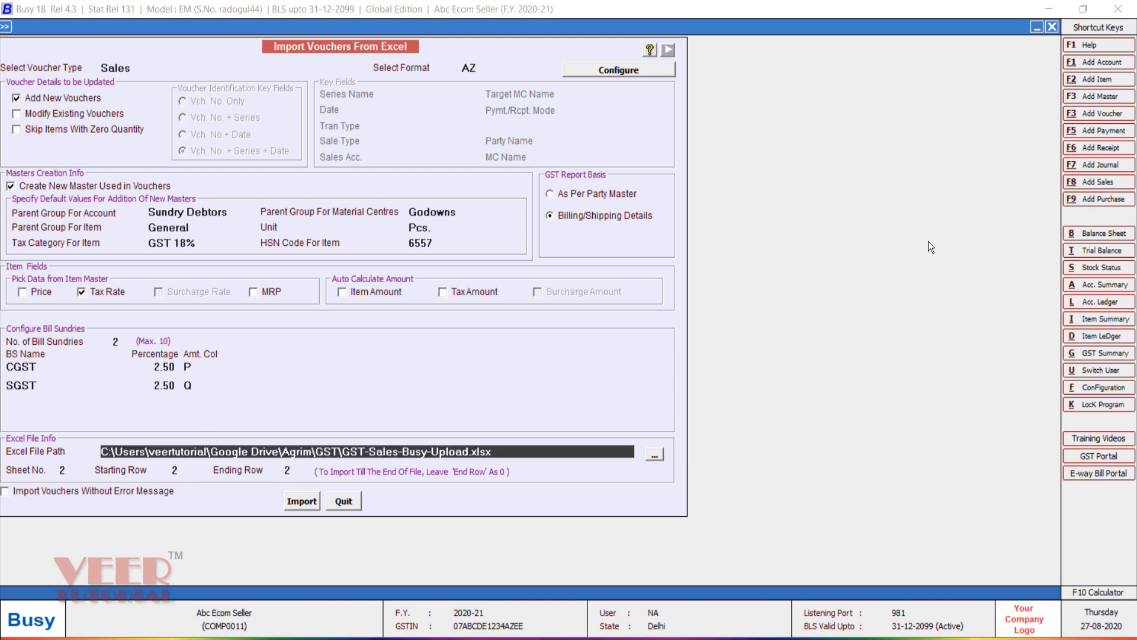
Step: Import all rows with Modify Existing Vouchers on, overwriting all existing vouchers
{"action": "left_click", "coordinate": [77, 114]}
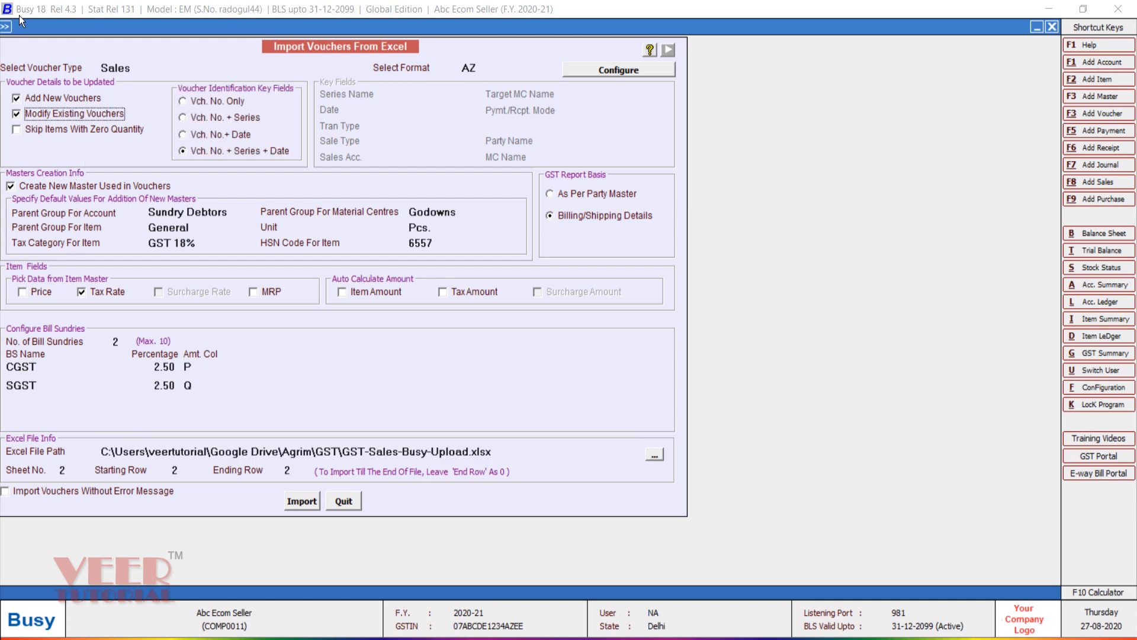
{"action": "left_click", "coordinate": [292, 471]}
{"action": "left_click", "coordinate": [302, 502]}
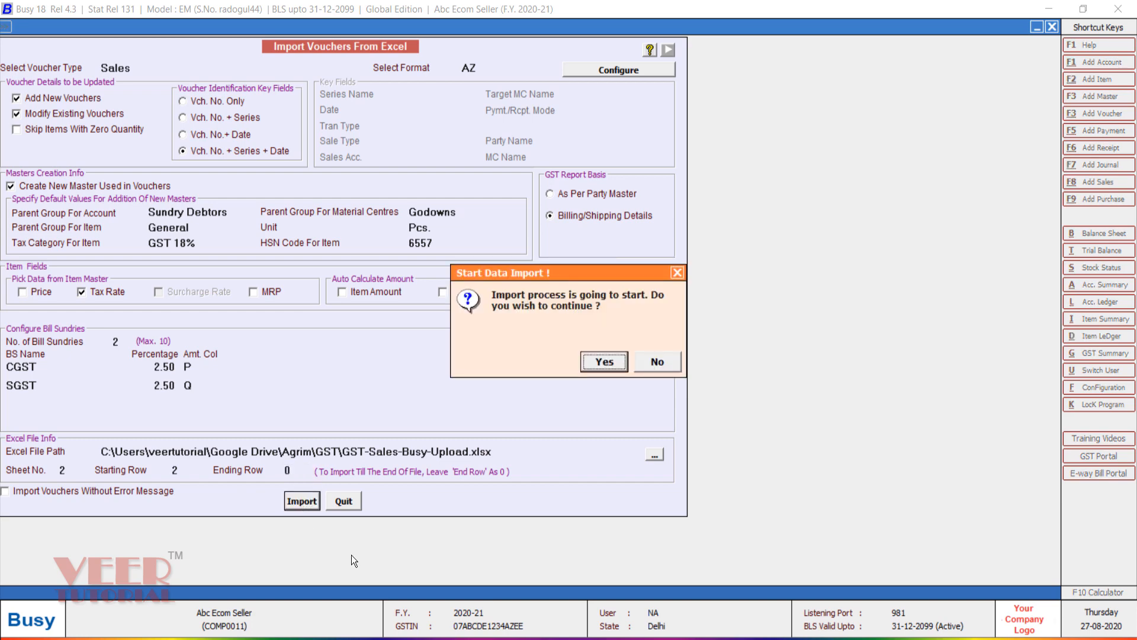
{"action": "left_click", "coordinate": [602, 361]}
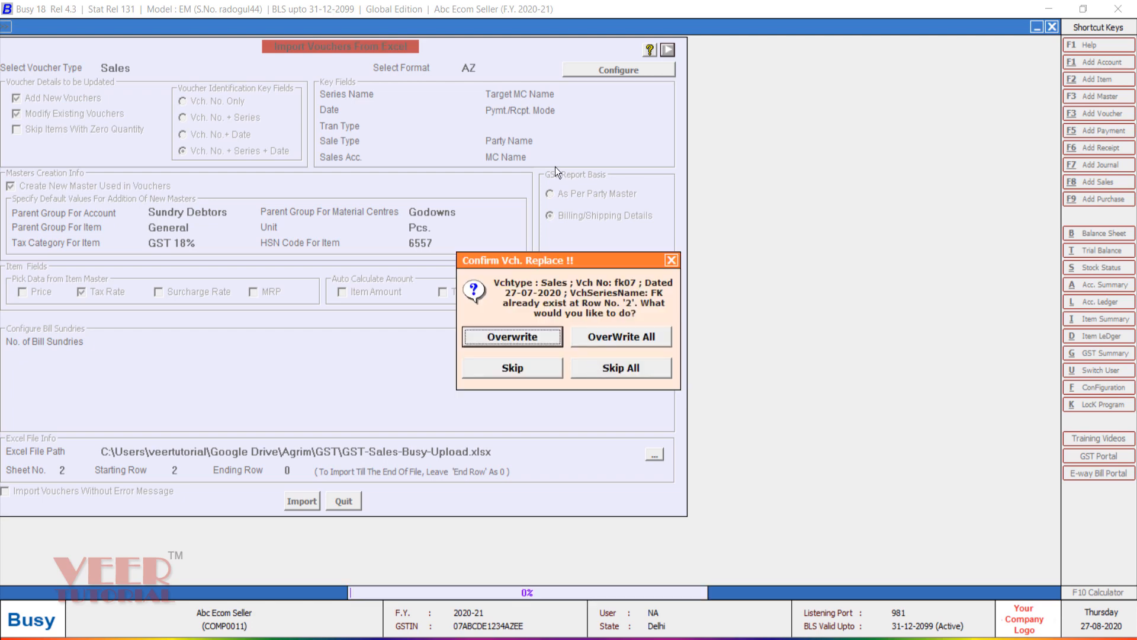
{"action": "left_click", "coordinate": [643, 341]}
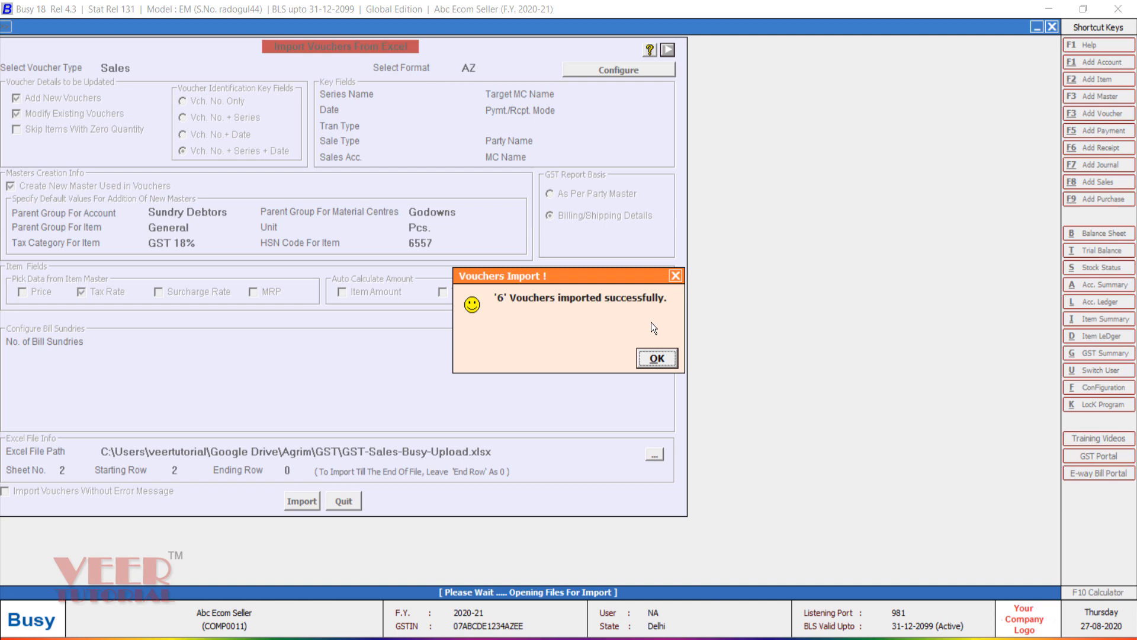
{"action": "left_click", "coordinate": [663, 361]}
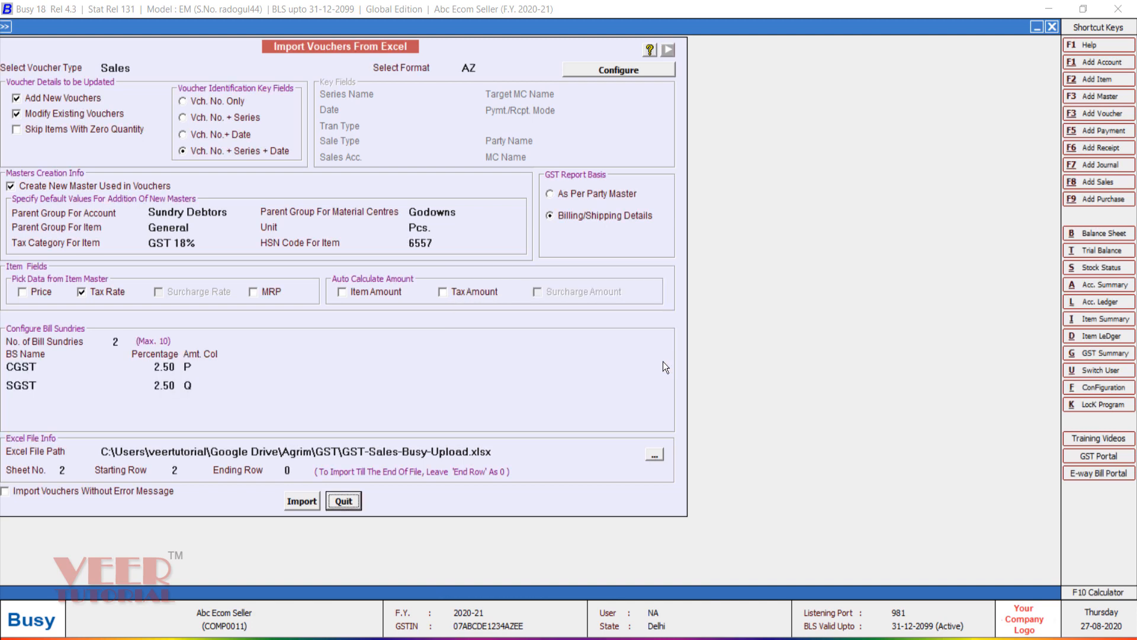
Step: Open the Profit & Loss A/c options under Display > Final Results
{"action": "key", "text": "Escape"}
{"action": "key", "text": "Right"}
{"action": "key", "text": "Right"}
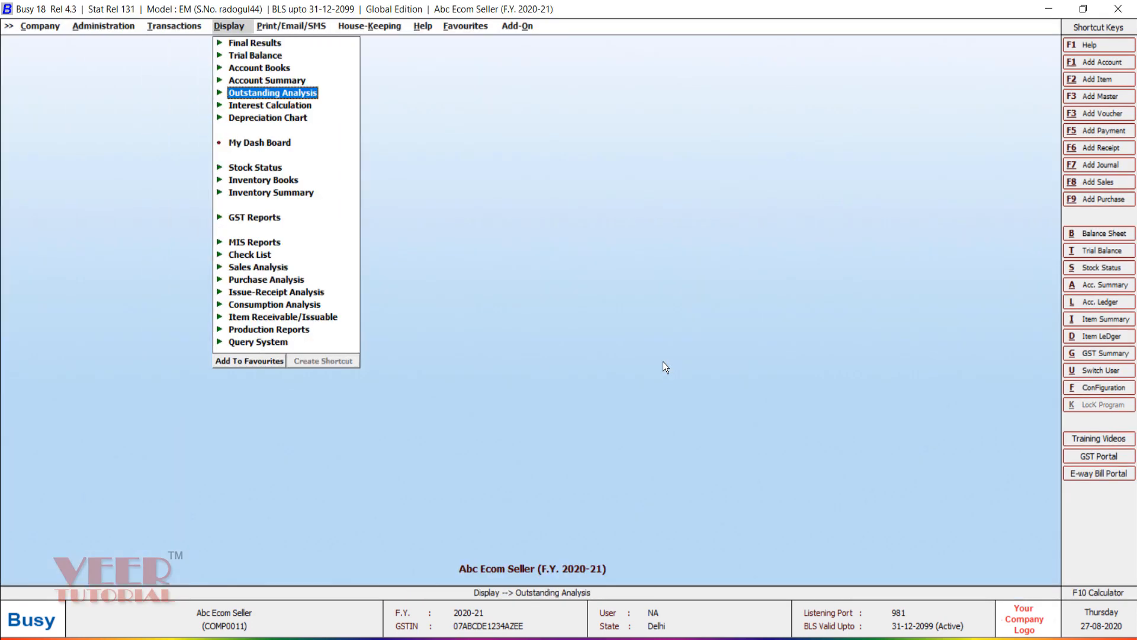
{"action": "key", "text": "Up"}
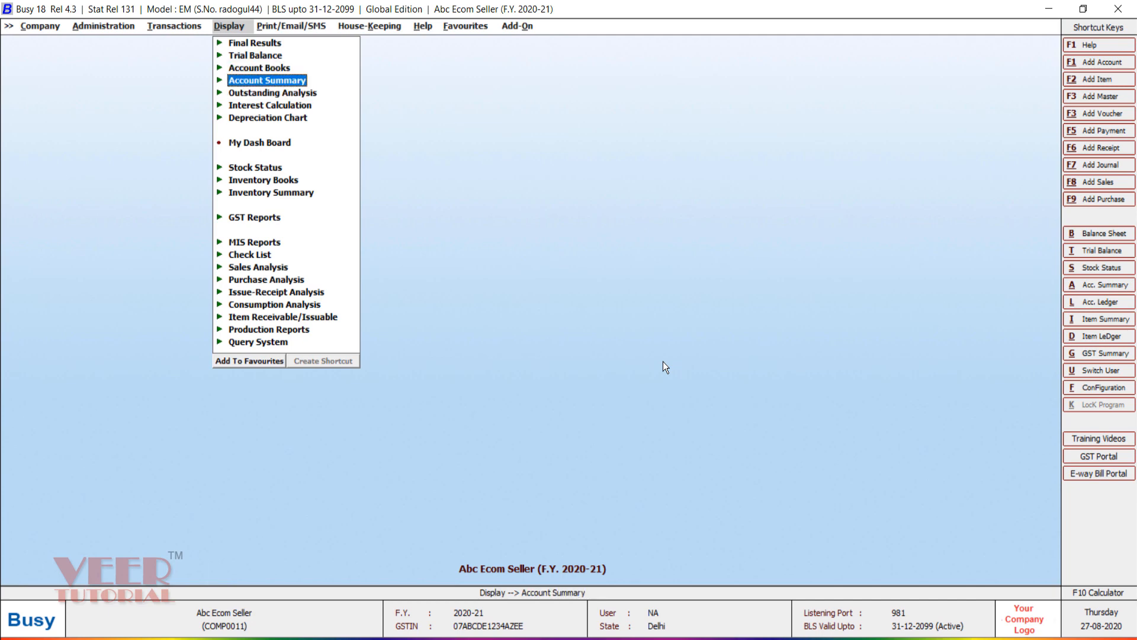
{"action": "key", "text": "Up"}
{"action": "key", "text": "Up"}
{"action": "key", "text": "Up"}
{"action": "key", "text": "Down"}
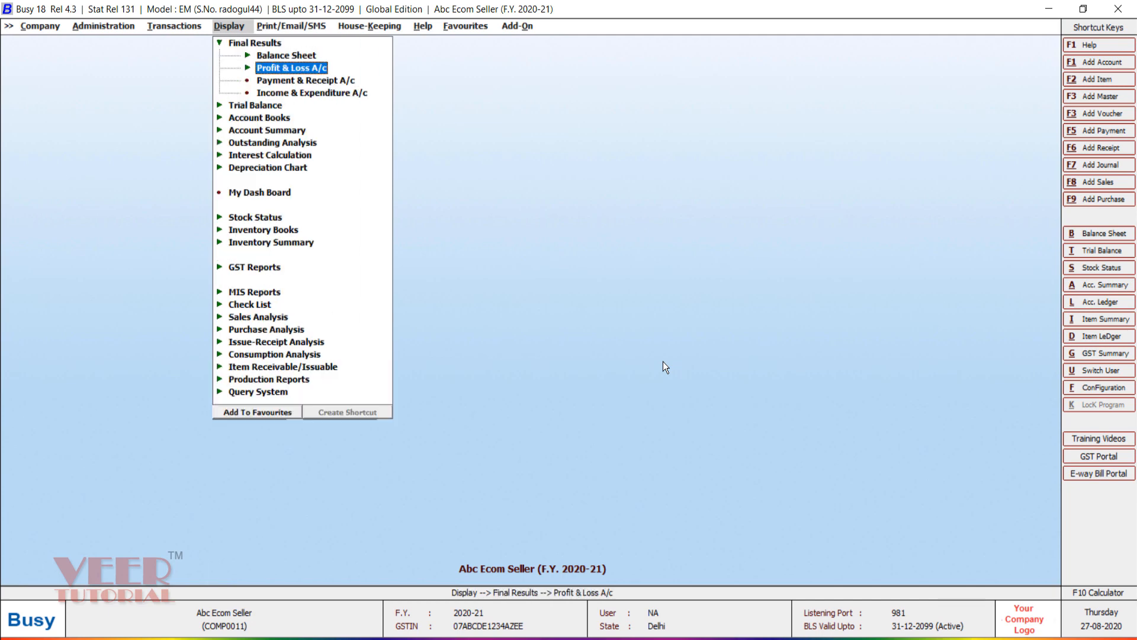
{"action": "key", "text": "Return"}
{"action": "key", "text": "Return"}
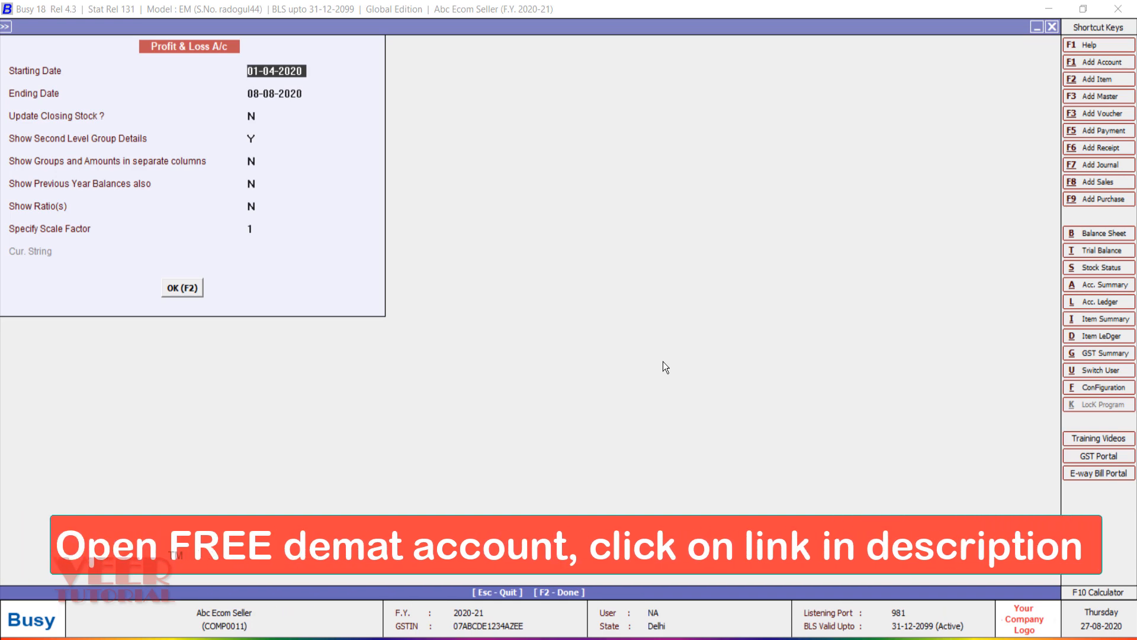
Step: Drill from Profit & Loss via Sales Flipkart (4,631.61) and its August ledger to voucher fk11, then back out
{"action": "key", "text": "F2"}
{"action": "key", "text": "Right"}
{"action": "key", "text": "Down"}
{"action": "key", "text": "Down"}
{"action": "key", "text": "Return"}
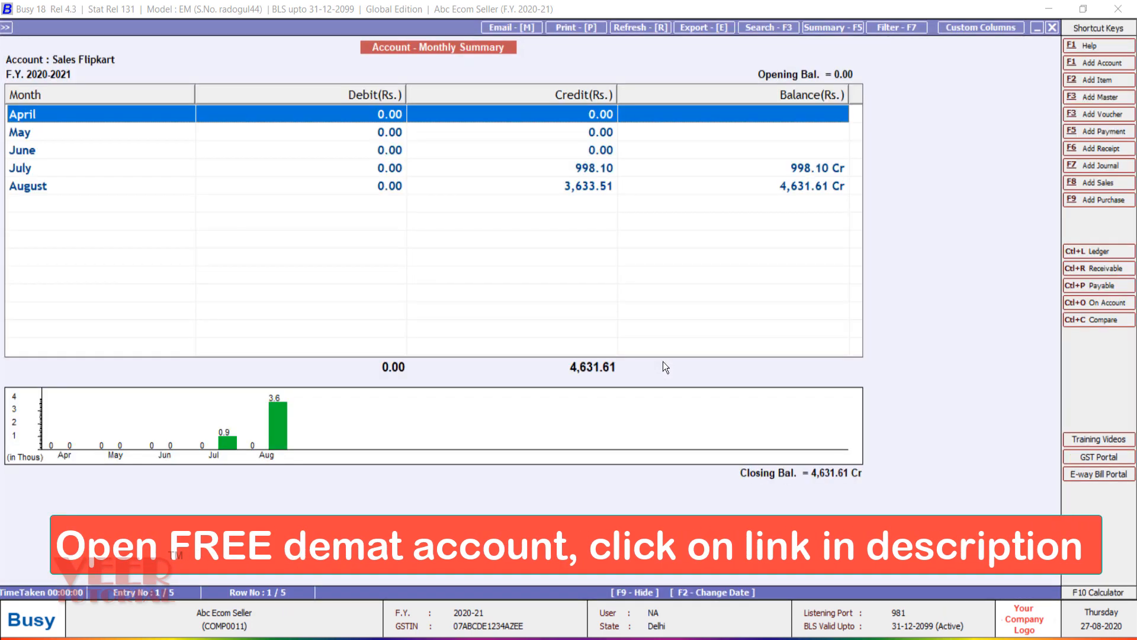
{"action": "key", "text": "Down"}
{"action": "key", "text": "Down"}
{"action": "key", "text": "Down"}
{"action": "key", "text": "Down"}
{"action": "key", "text": "Return"}
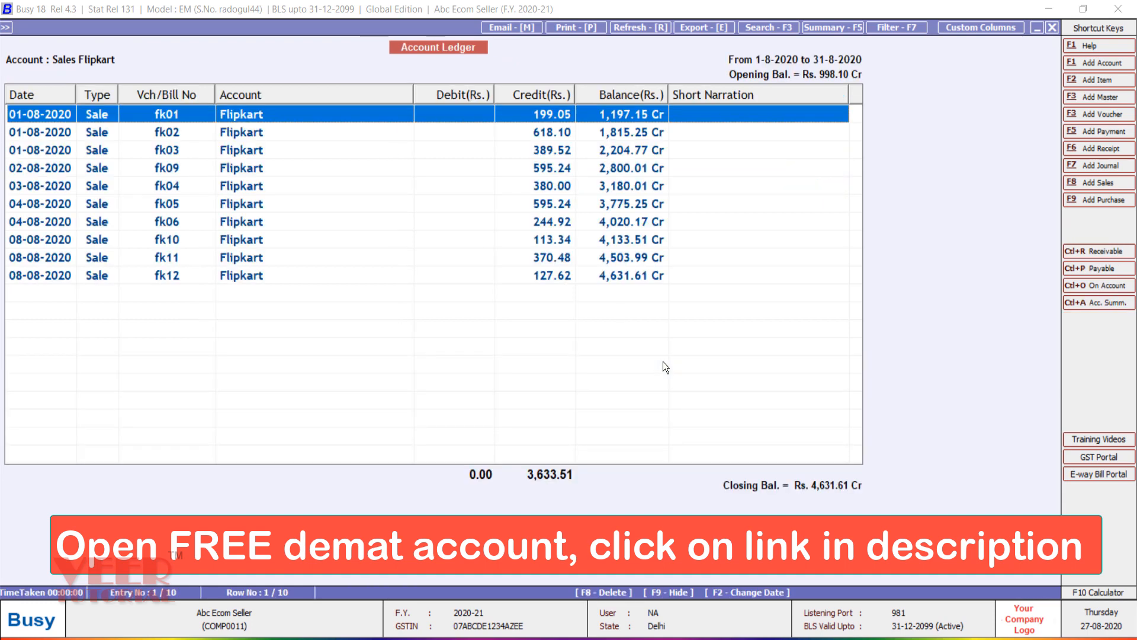
{"action": "key", "text": "Down"}
{"action": "key", "text": "Down"}
{"action": "key", "text": "Down"}
{"action": "key", "text": "Down"}
{"action": "key", "text": "Down"}
{"action": "key", "text": "Down"}
{"action": "key", "text": "Down"}
{"action": "key", "text": "Down"}
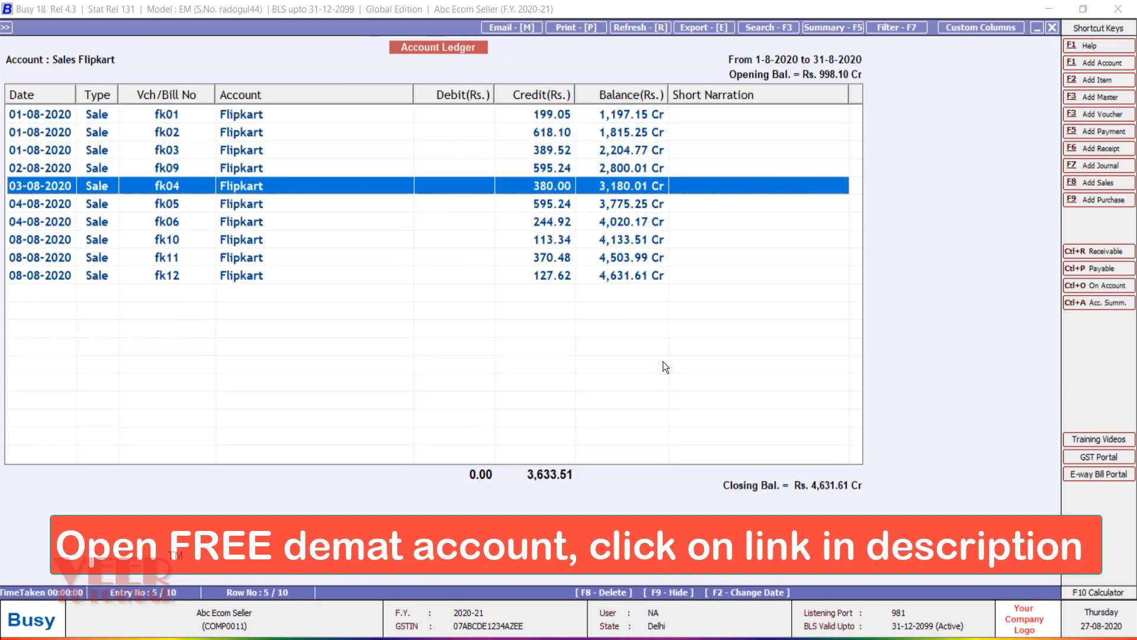
{"action": "key", "text": "Return"}
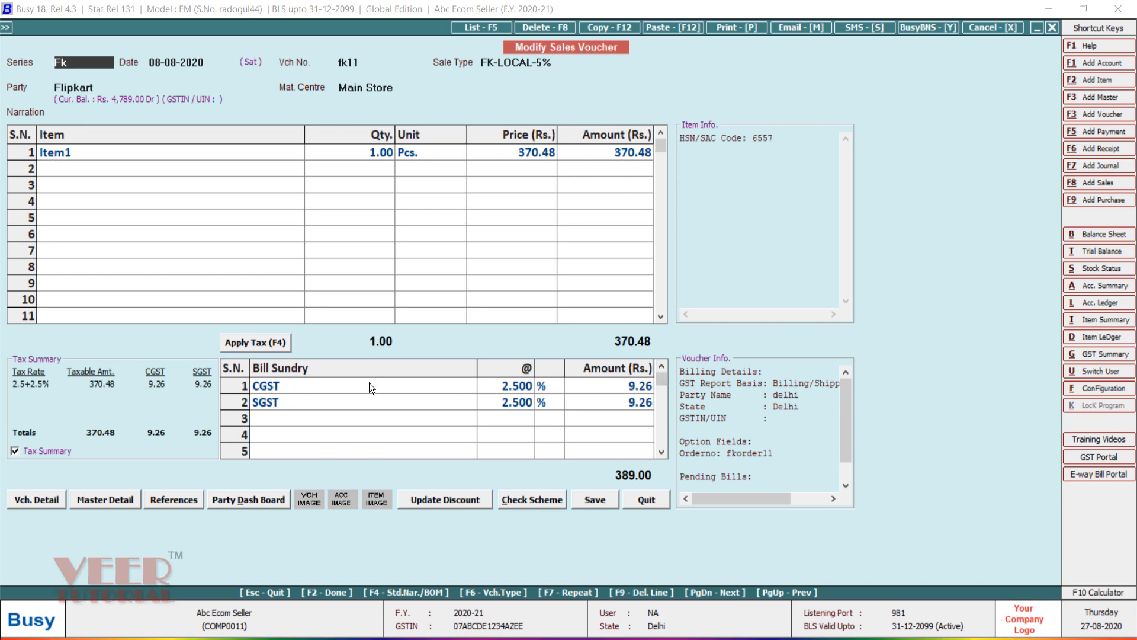
{"action": "key", "text": "Escape"}
{"action": "key", "text": "Escape"}
{"action": "key", "text": "Escape"}
{"action": "key", "text": "Escape"}
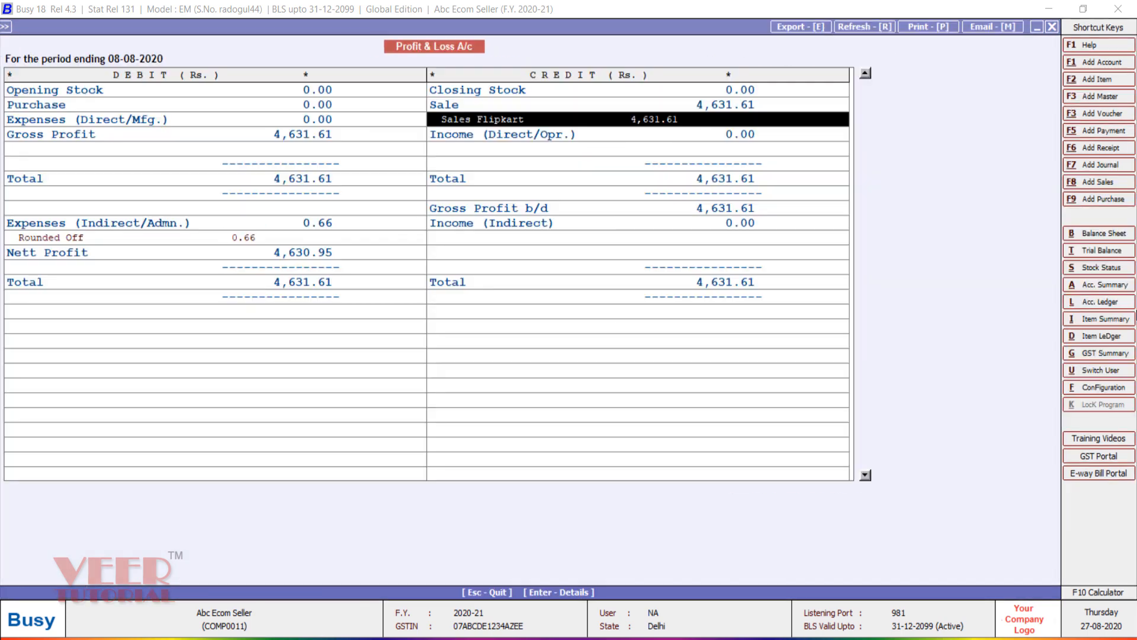
{"action": "key", "text": "Escape"}
{"action": "key", "text": "Escape"}
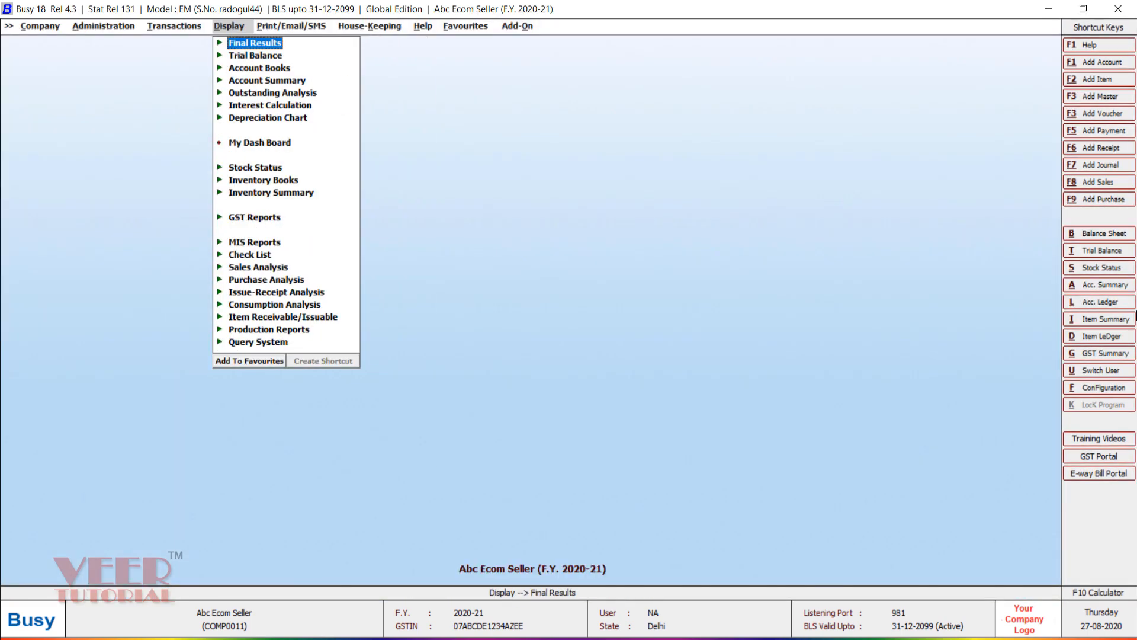
Step: Open the GSTR-3B options from GST Reports > GST Returns
{"action": "key", "text": "Down"}
{"action": "key", "text": "Down"}
{"action": "key", "text": "Down"}
{"action": "key", "text": "Down"}
{"action": "key", "text": "Down"}
{"action": "key", "text": "Down"}
{"action": "key", "text": "Down"}
{"action": "key", "text": "Down"}
{"action": "key", "text": "Down"}
{"action": "key", "text": "Down"}
{"action": "key", "text": "Down"}
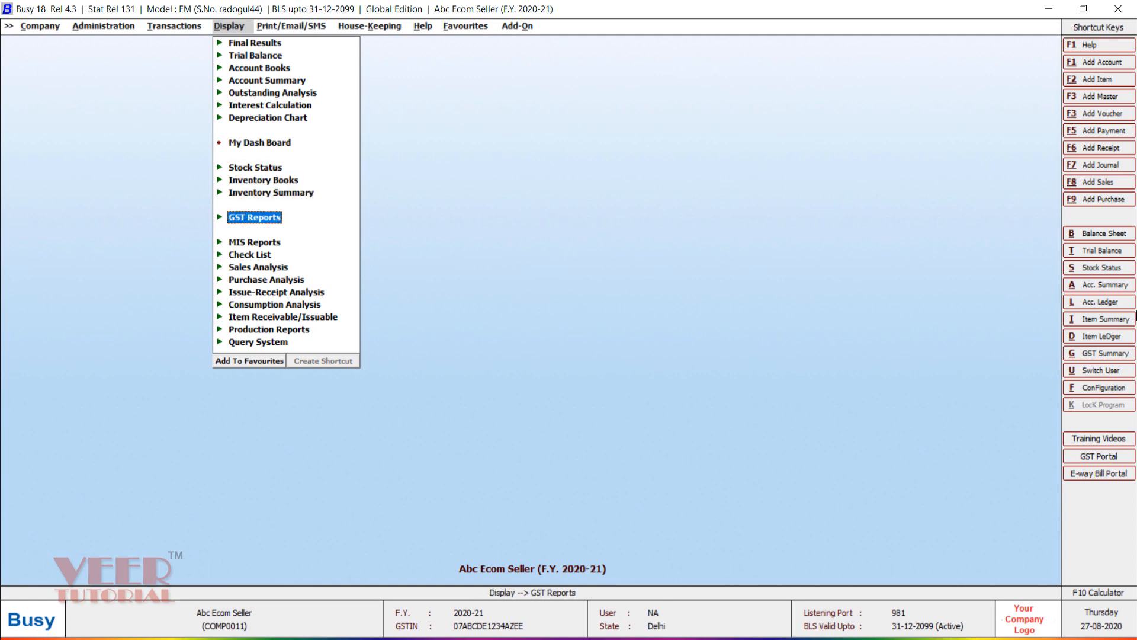
{"action": "key", "text": "Return"}
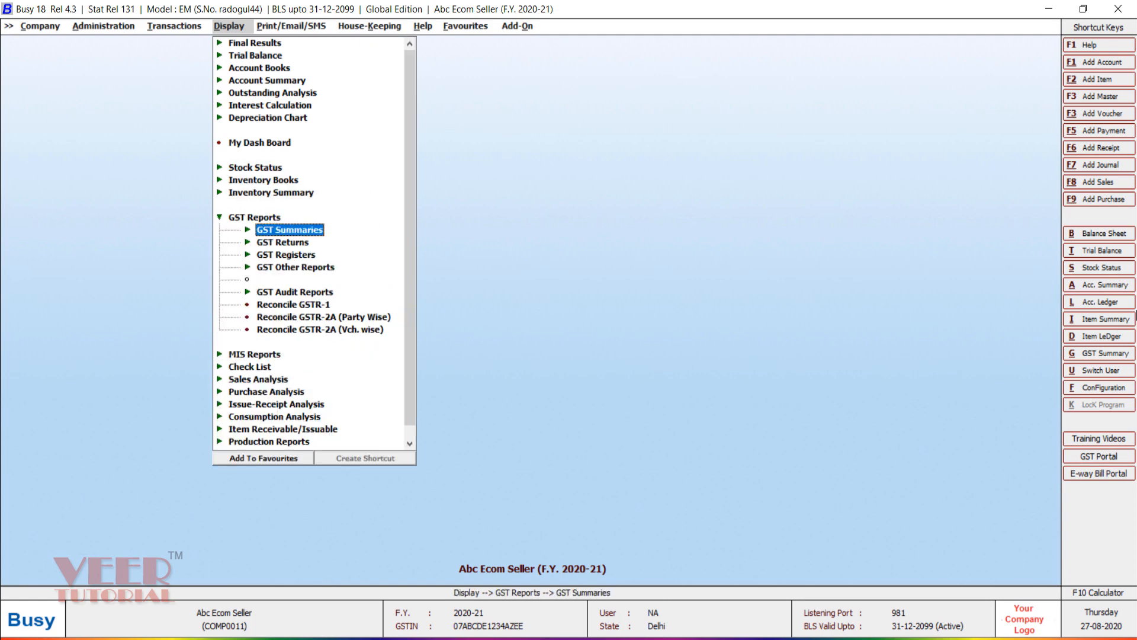
{"action": "key", "text": "Down"}
{"action": "key", "text": "Return"}
{"action": "key", "text": "Down"}
{"action": "key", "text": "Down"}
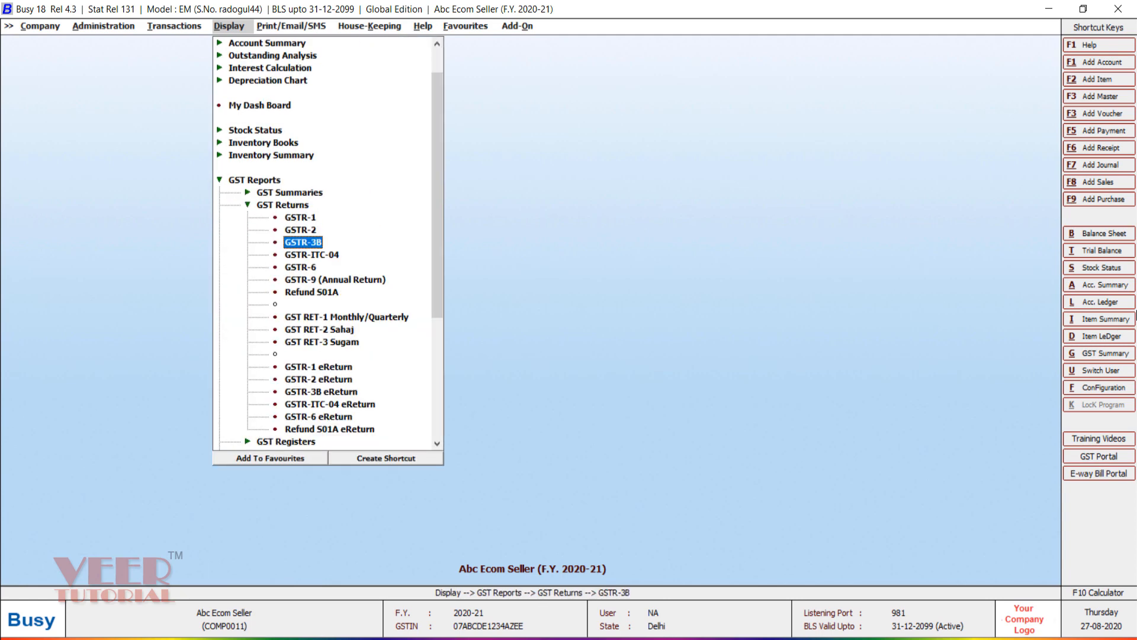
{"action": "key", "text": "Return"}
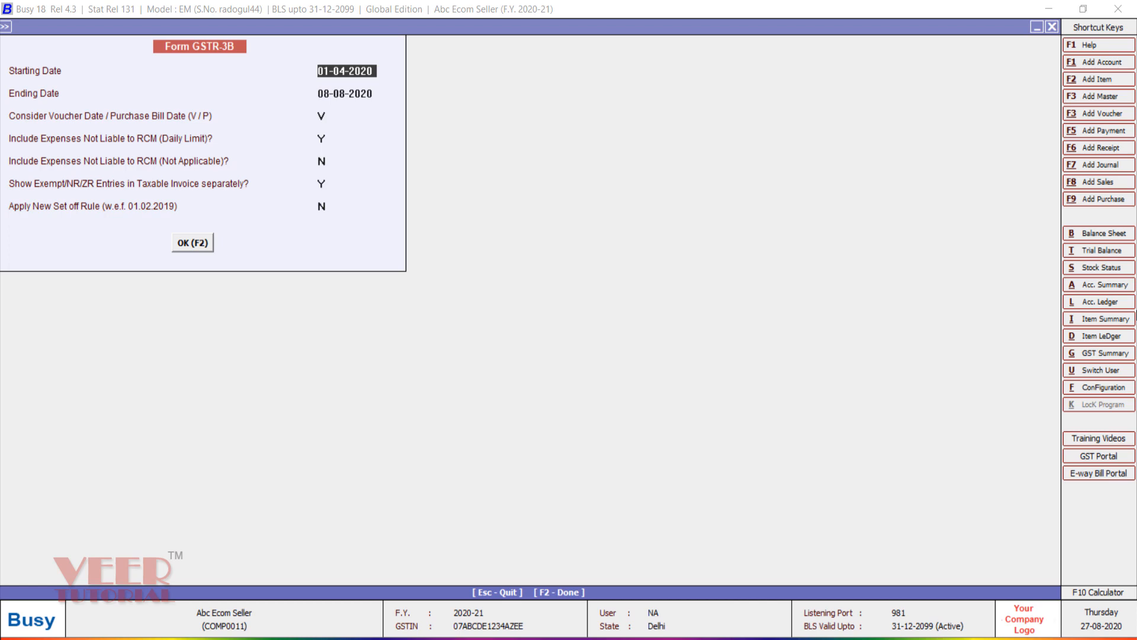
Step: Generate the GSTR-3B and review 4,631.61 taxable outward supplies with IGST 436.83
{"action": "key", "text": "F2"}
{"action": "key", "text": "Down"}
{"action": "key", "text": "Down"}
{"action": "key", "text": "Down"}
{"action": "key", "text": "Down"}
{"action": "key", "text": "Down"}
{"action": "key", "text": "Down"}
{"action": "key", "text": "Down"}
{"action": "key", "text": "Down"}
{"action": "key", "text": "Down"}
{"action": "key", "text": "Down"}
{"action": "key", "text": "Down"}
{"action": "key", "text": "Down"}
{"action": "key", "text": "Down"}
{"action": "key", "text": "Down"}
{"action": "key", "text": "Down"}
{"action": "key", "text": "Down"}
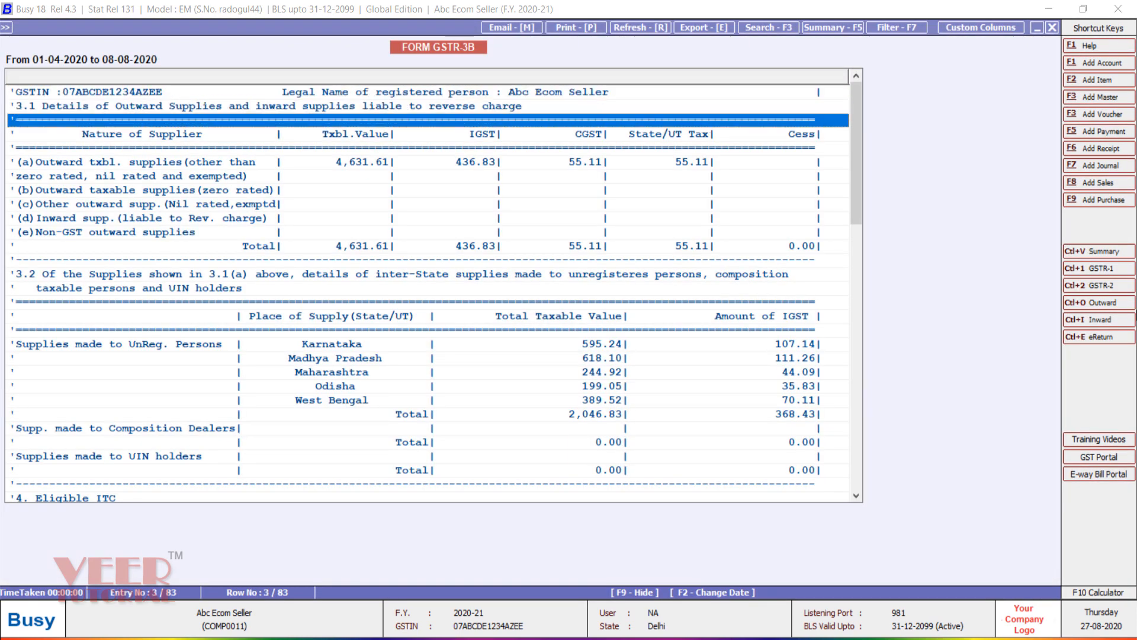
{"action": "key", "text": "Down"}
{"action": "key", "text": "Down"}
{"action": "key", "text": "Down"}
{"action": "key", "text": "Down"}
{"action": "key", "text": "Down"}
{"action": "key", "text": "Down"}
{"action": "key", "text": "Down"}
{"action": "key", "text": "Down"}
{"action": "key", "text": "Down"}
{"action": "key", "text": "Down"}
{"action": "key", "text": "Down"}
{"action": "key", "text": "Down"}
{"action": "key", "text": "Down"}
{"action": "key", "text": "Down"}
{"action": "key", "text": "Down"}
{"action": "key", "text": "Down"}
{"action": "key", "text": "Down"}
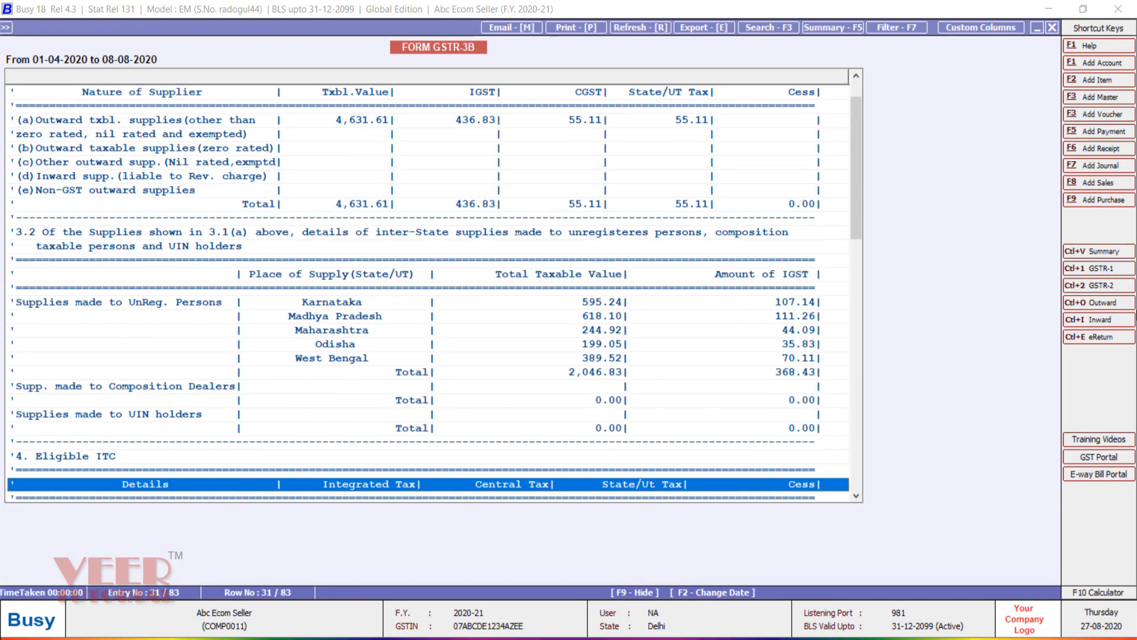
{"action": "key", "text": "Up"}
{"action": "key", "text": "Up"}
{"action": "key", "text": "Up"}
{"action": "key", "text": "Up"}
{"action": "key", "text": "Up"}
{"action": "key", "text": "Up"}
{"action": "key", "text": "Up"}
{"action": "key", "text": "Up"}
{"action": "key", "text": "Up"}
{"action": "key", "text": "Up"}
{"action": "key", "text": "Up"}
{"action": "key", "text": "Up"}
{"action": "key", "text": "Up"}
{"action": "key", "text": "Up"}
{"action": "key", "text": "Up"}
{"action": "key", "text": "Down"}
{"action": "key", "text": "Down"}
{"action": "key", "text": "Down"}
{"action": "key", "text": "Down"}
{"action": "key", "text": "Down"}
{"action": "key", "text": "Down"}
{"action": "key", "text": "Down"}
{"action": "key", "text": "Down"}
{"action": "key", "text": "Down"}
{"action": "key", "text": "Down"}
{"action": "key", "text": "Down"}
{"action": "key", "text": "Down"}
{"action": "key", "text": "Down"}
{"action": "key", "text": "Down"}
{"action": "key", "text": "Down"}
{"action": "key", "text": "Down"}
{"action": "key", "text": "Down"}
{"action": "key", "text": "Down"}
{"action": "key", "text": "Down"}
{"action": "key", "text": "Down"}
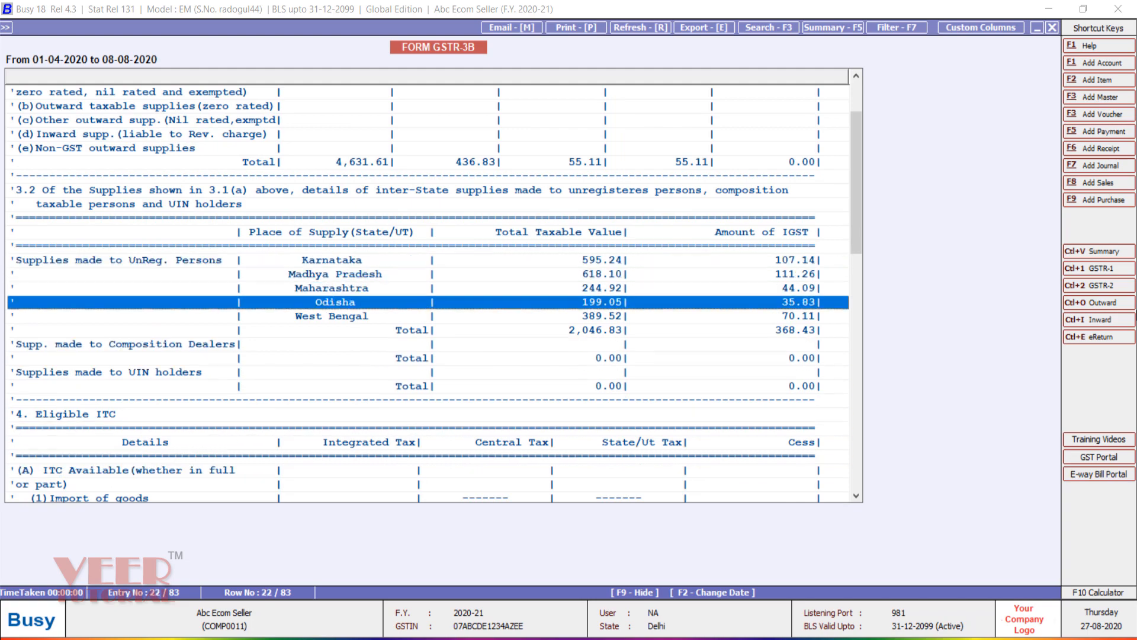
{"action": "key", "text": "Down"}
{"action": "key", "text": "Down"}
{"action": "key", "text": "Down"}
{"action": "key", "text": "Down"}
{"action": "key", "text": "Down"}
{"action": "key", "text": "Down"}
{"action": "key", "text": "Down"}
{"action": "key", "text": "Down"}
{"action": "key", "text": "Down"}
{"action": "key", "text": "Down"}
{"action": "key", "text": "Down"}
{"action": "key", "text": "Down"}
{"action": "key", "text": "Down"}
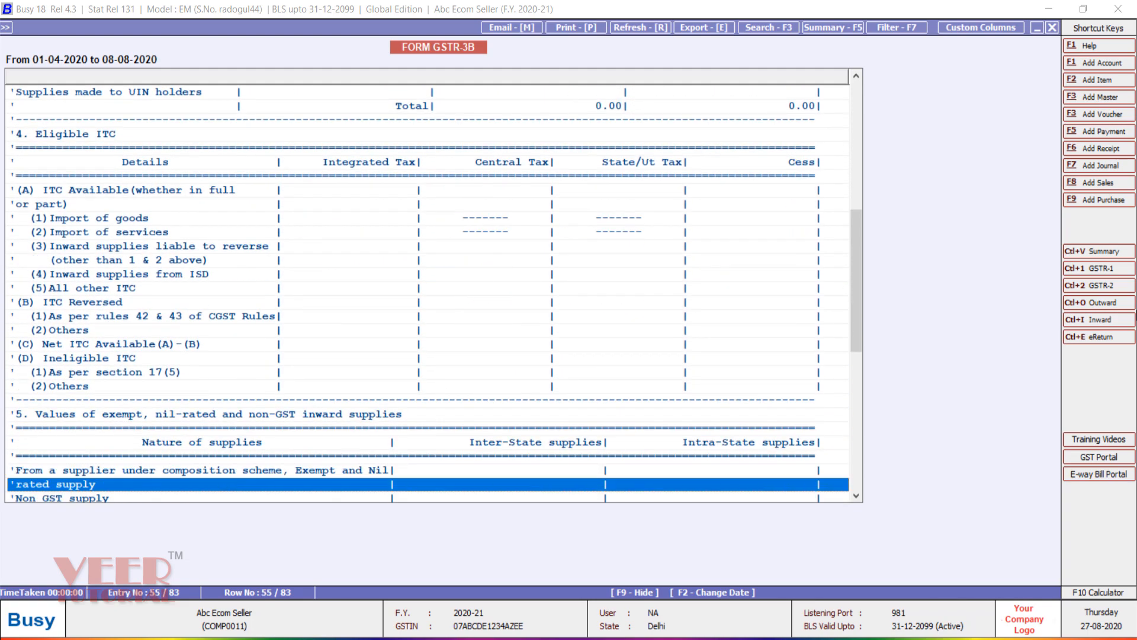
{"action": "key", "text": "Escape"}
{"action": "key", "text": "Escape"}
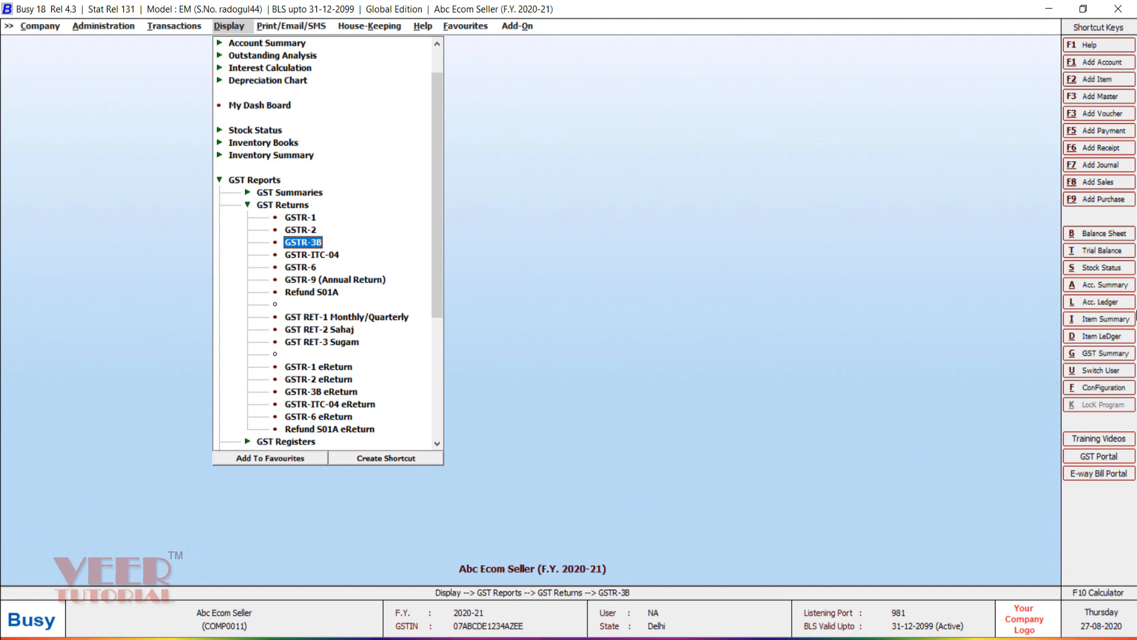
Step: Open the Sales Register as a combined, bill-wise register covering both B2B and B2C
{"action": "key", "text": "Left"}
{"action": "key", "text": "Left"}
{"action": "key", "text": "Down"}
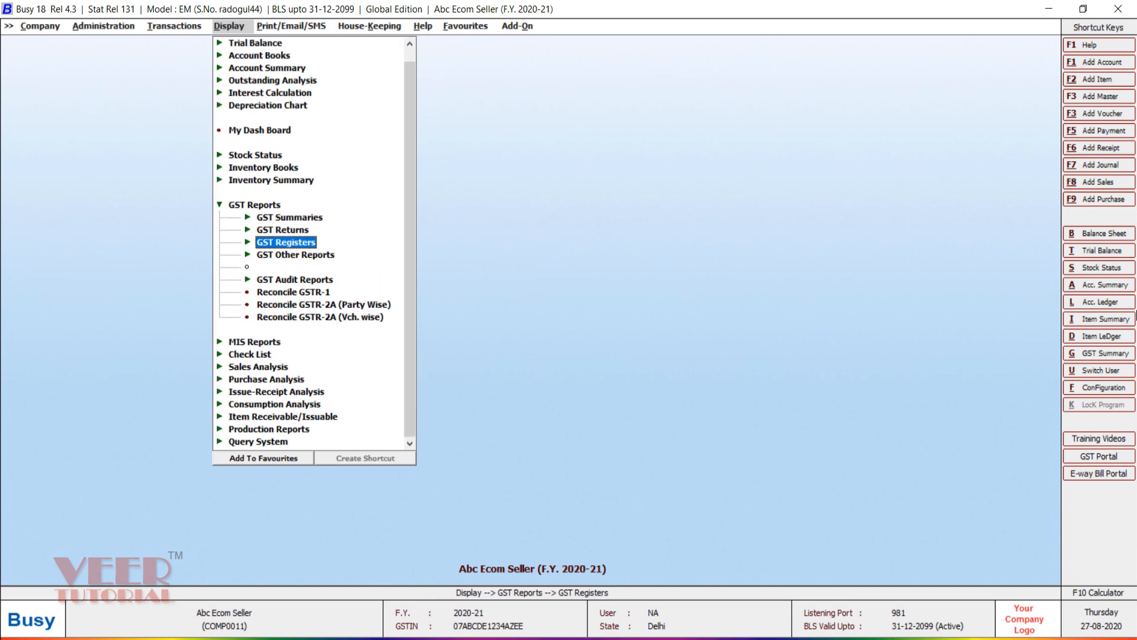
{"action": "key", "text": "Down"}
{"action": "key", "text": "Up"}
{"action": "key", "text": "Right"}
{"action": "key", "text": "Return"}
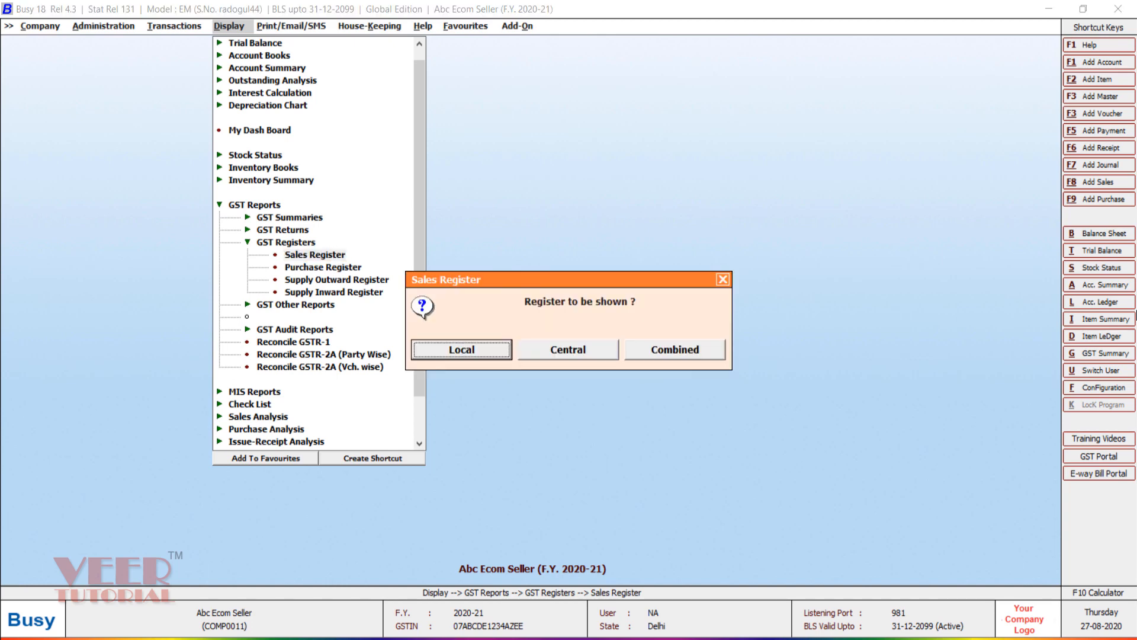
{"action": "key", "text": "Right"}
{"action": "key", "text": "Right"}
{"action": "key", "text": "Return"}
{"action": "key", "text": "Return"}
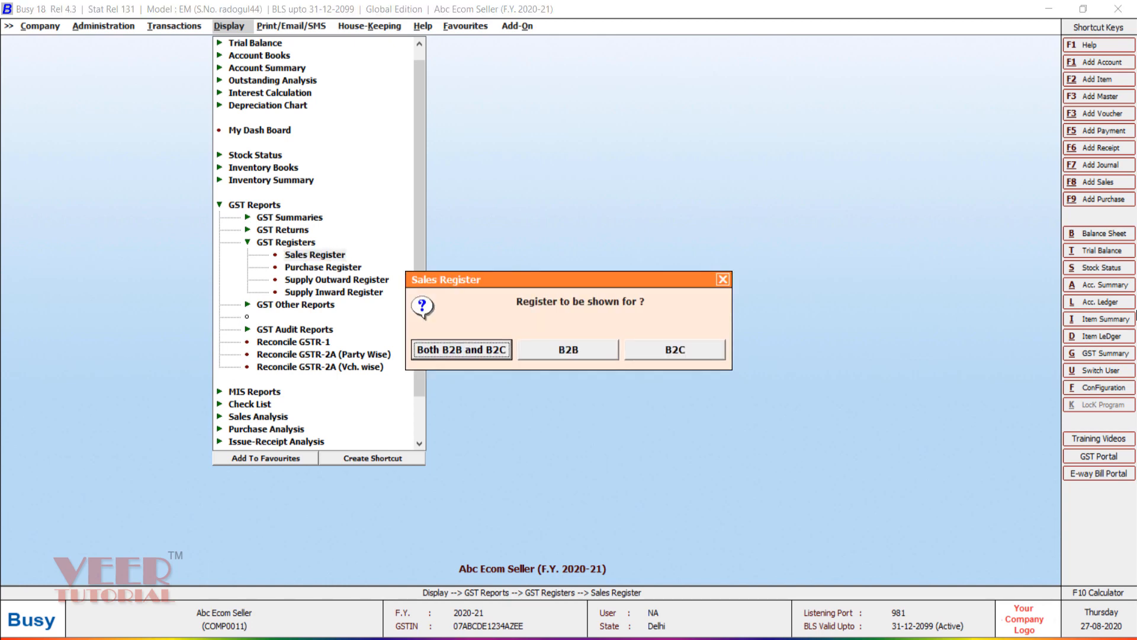
{"action": "key", "text": "Return"}
{"action": "key", "text": "Return"}
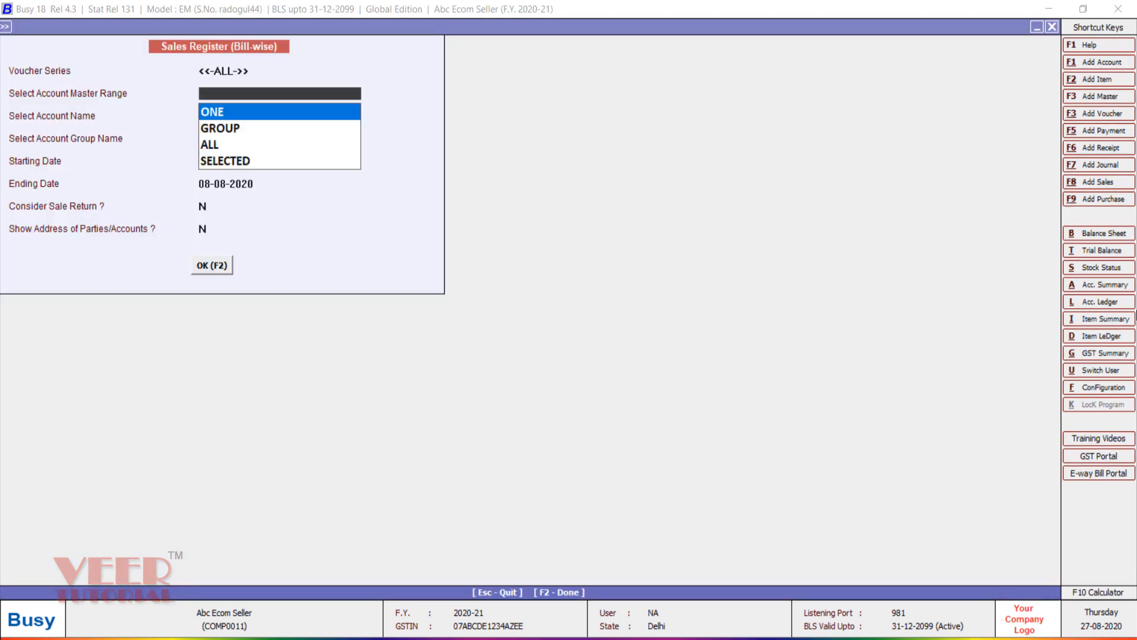
{"action": "key", "text": "Return"}
{"action": "key", "text": "Return"}
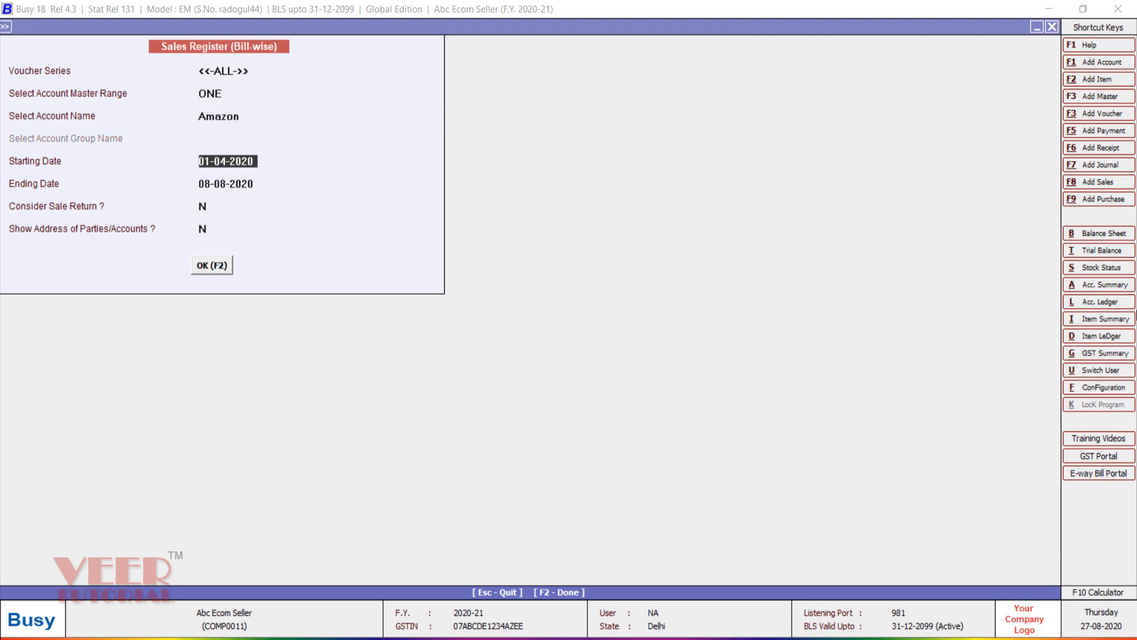
Step: Generate it for ALL accounts and check 12 bills totalling 5,178.00, CGST and SGST 55.11 each
{"action": "key", "text": "Up"}
{"action": "key", "text": "Up"}
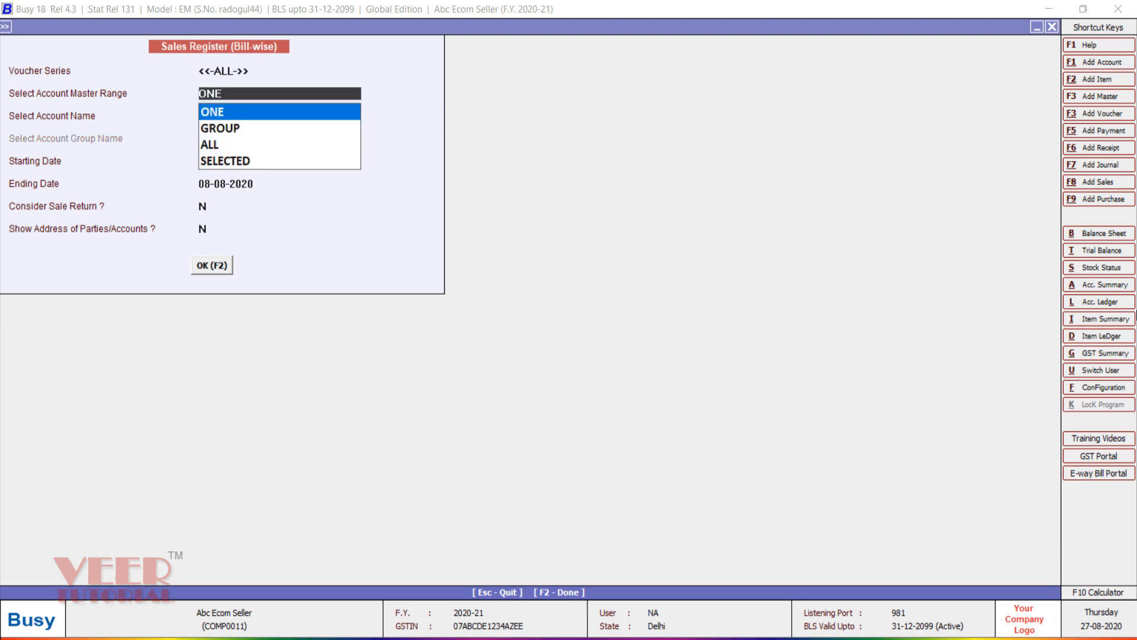
{"action": "key", "text": "Down"}
{"action": "key", "text": "Down"}
{"action": "key", "text": "Down"}
{"action": "key", "text": "Up"}
{"action": "key", "text": "Return"}
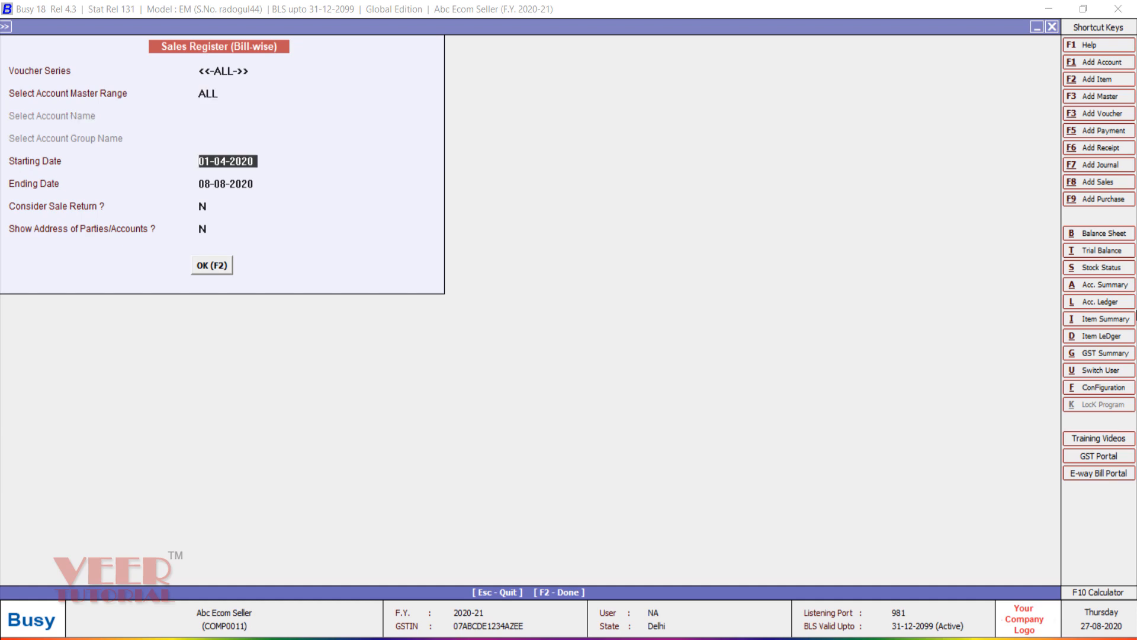
{"action": "key", "text": "Return"}
{"action": "key", "text": "Return"}
{"action": "key", "text": "F2"}
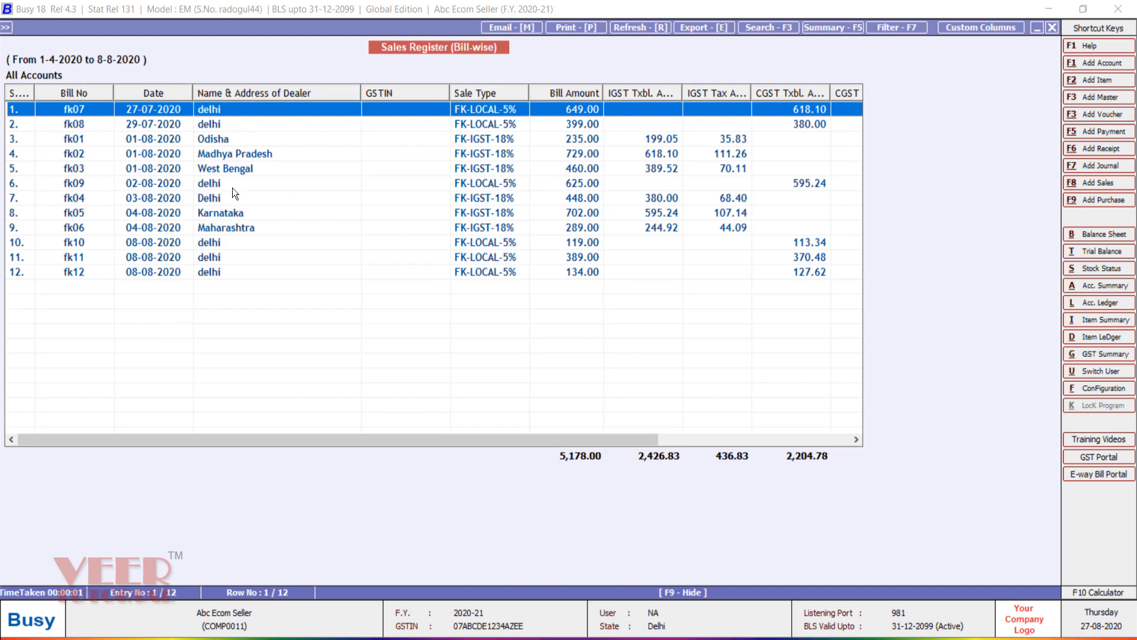
{"action": "key", "text": "Right"}
{"action": "key", "text": "Right"}
{"action": "key", "text": "Right"}
{"action": "key", "text": "Right"}
{"action": "key", "text": "Right"}
{"action": "key", "text": "Right"}
{"action": "key", "text": "Right"}
{"action": "key", "text": "Right"}
{"action": "key", "text": "Right"}
{"action": "key", "text": "Right"}
{"action": "key", "text": "Right"}
{"action": "key", "text": "Right"}
{"action": "key", "text": "Right"}
{"action": "key", "text": "Right"}
{"action": "key", "text": "Right"}
{"action": "key", "text": "Right"}
{"action": "key", "text": "Right"}
{"action": "key", "text": "Right"}
{"action": "key", "text": "Right"}
{"action": "key", "text": "Right"}
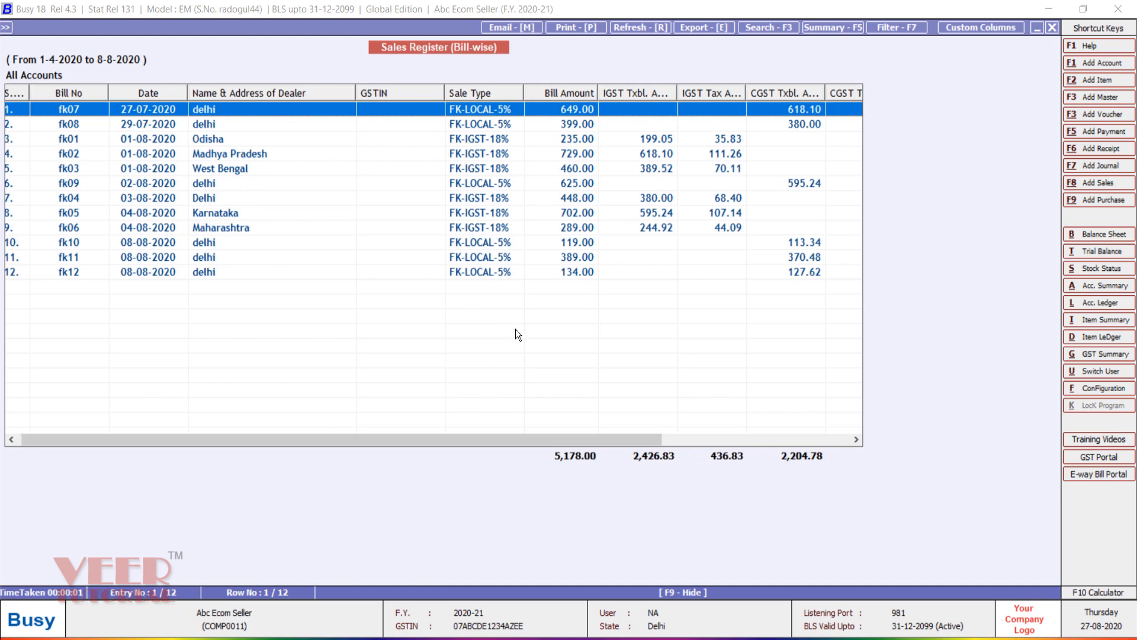
{"action": "key", "text": "Right"}
{"action": "key", "text": "Right"}
{"action": "key", "text": "Right"}
{"action": "key", "text": "Right"}
{"action": "key", "text": "Right"}
{"action": "key", "text": "Right"}
{"action": "key", "text": "Right"}
{"action": "key", "text": "Right"}
{"action": "key", "text": "Right"}
{"action": "key", "text": "Right"}
{"action": "key", "text": "Right"}
{"action": "key", "text": "Right"}
{"action": "key", "text": "Right"}
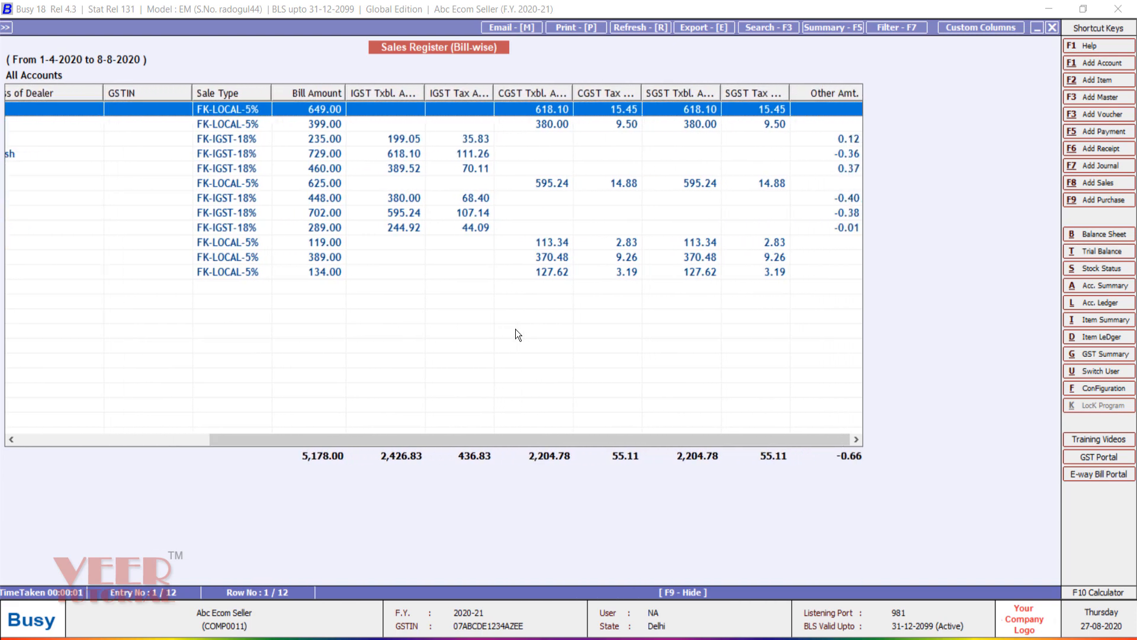